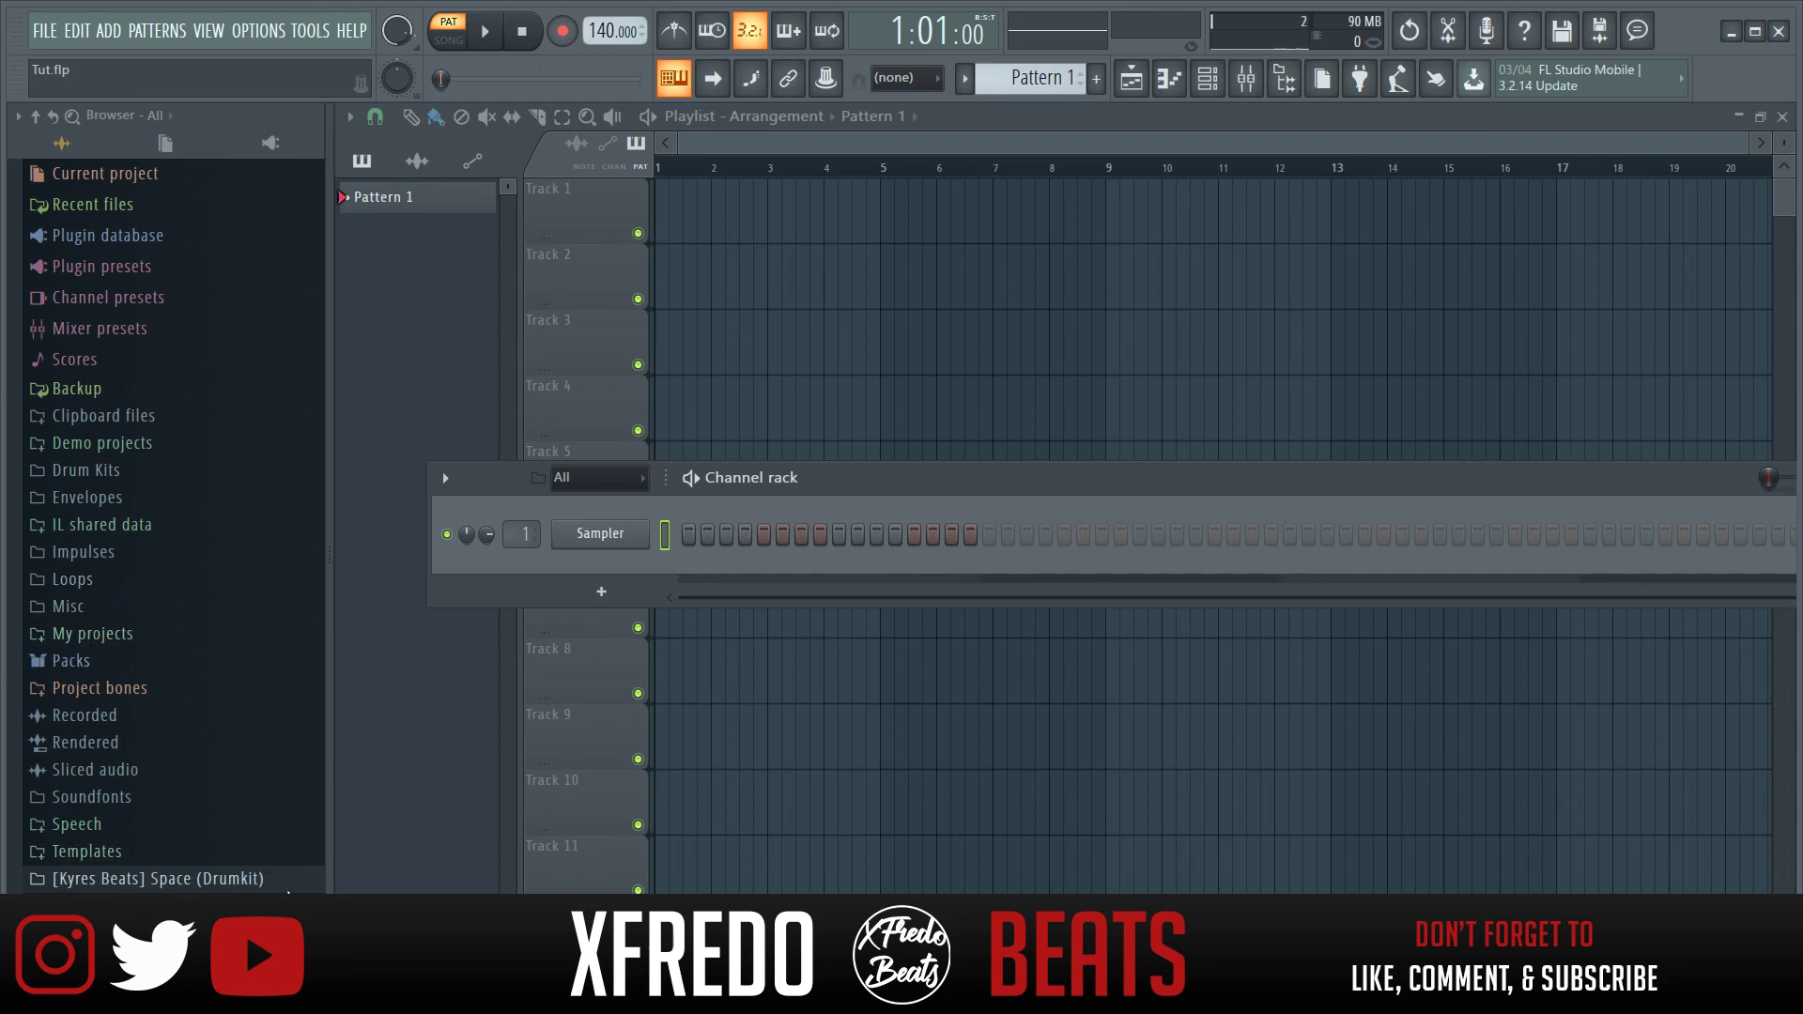
Browse the Loops folder and audition the WondaGurl Pad, Wheezy, Tropical and Skud Newbie loops.
{"action": "left_click", "coordinate": [267, 883]}
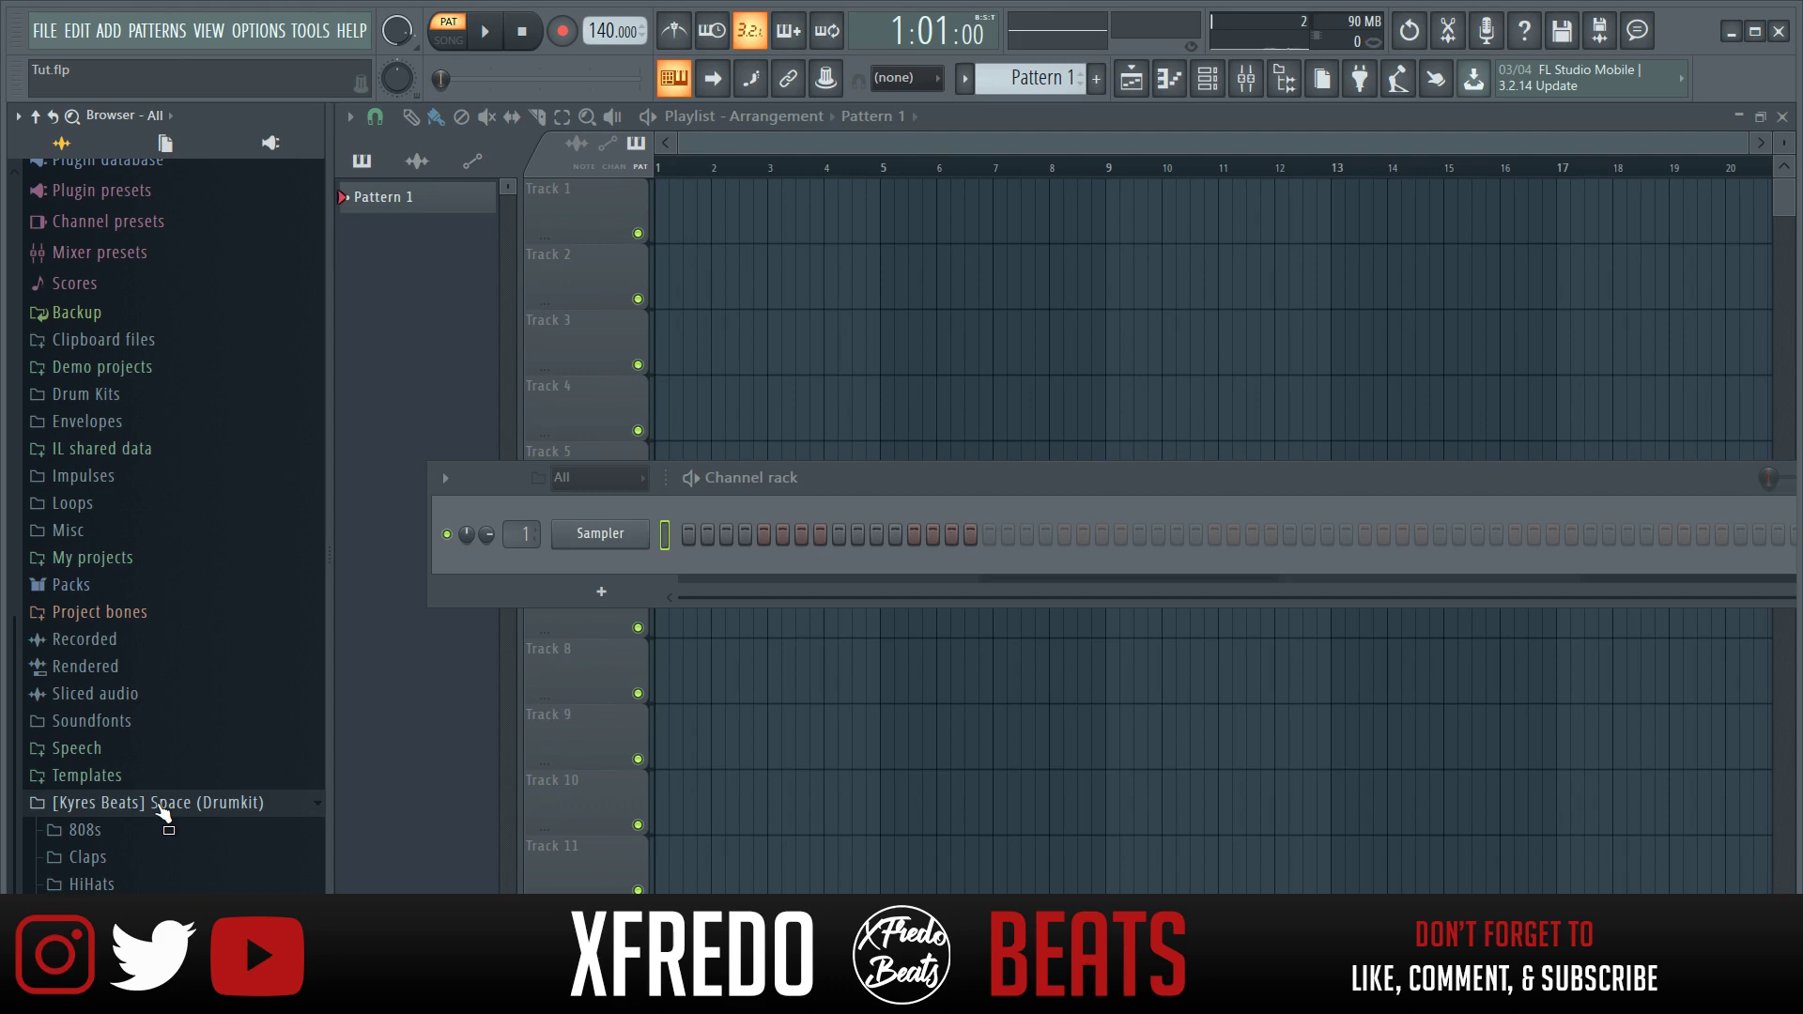
{"action": "left_click_drag", "start_coordinate": [940, 488], "coordinate": [864, 575]}
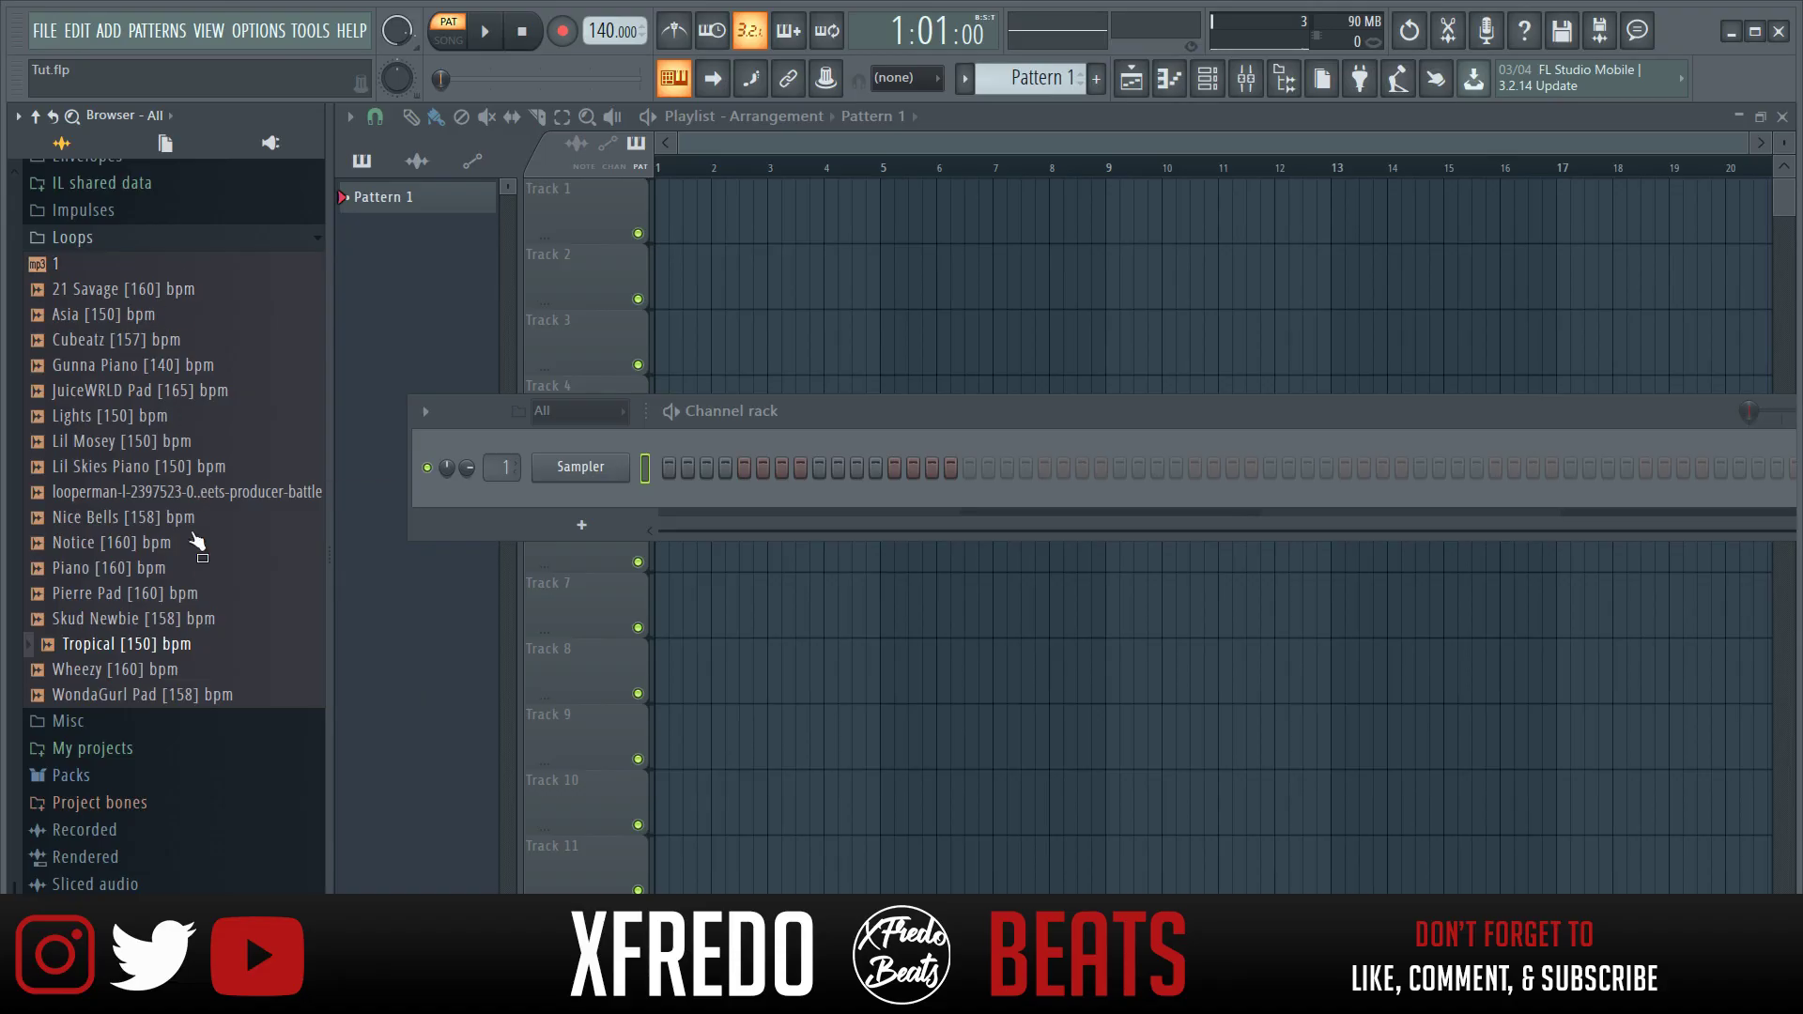
{"action": "left_click", "coordinate": [119, 700]}
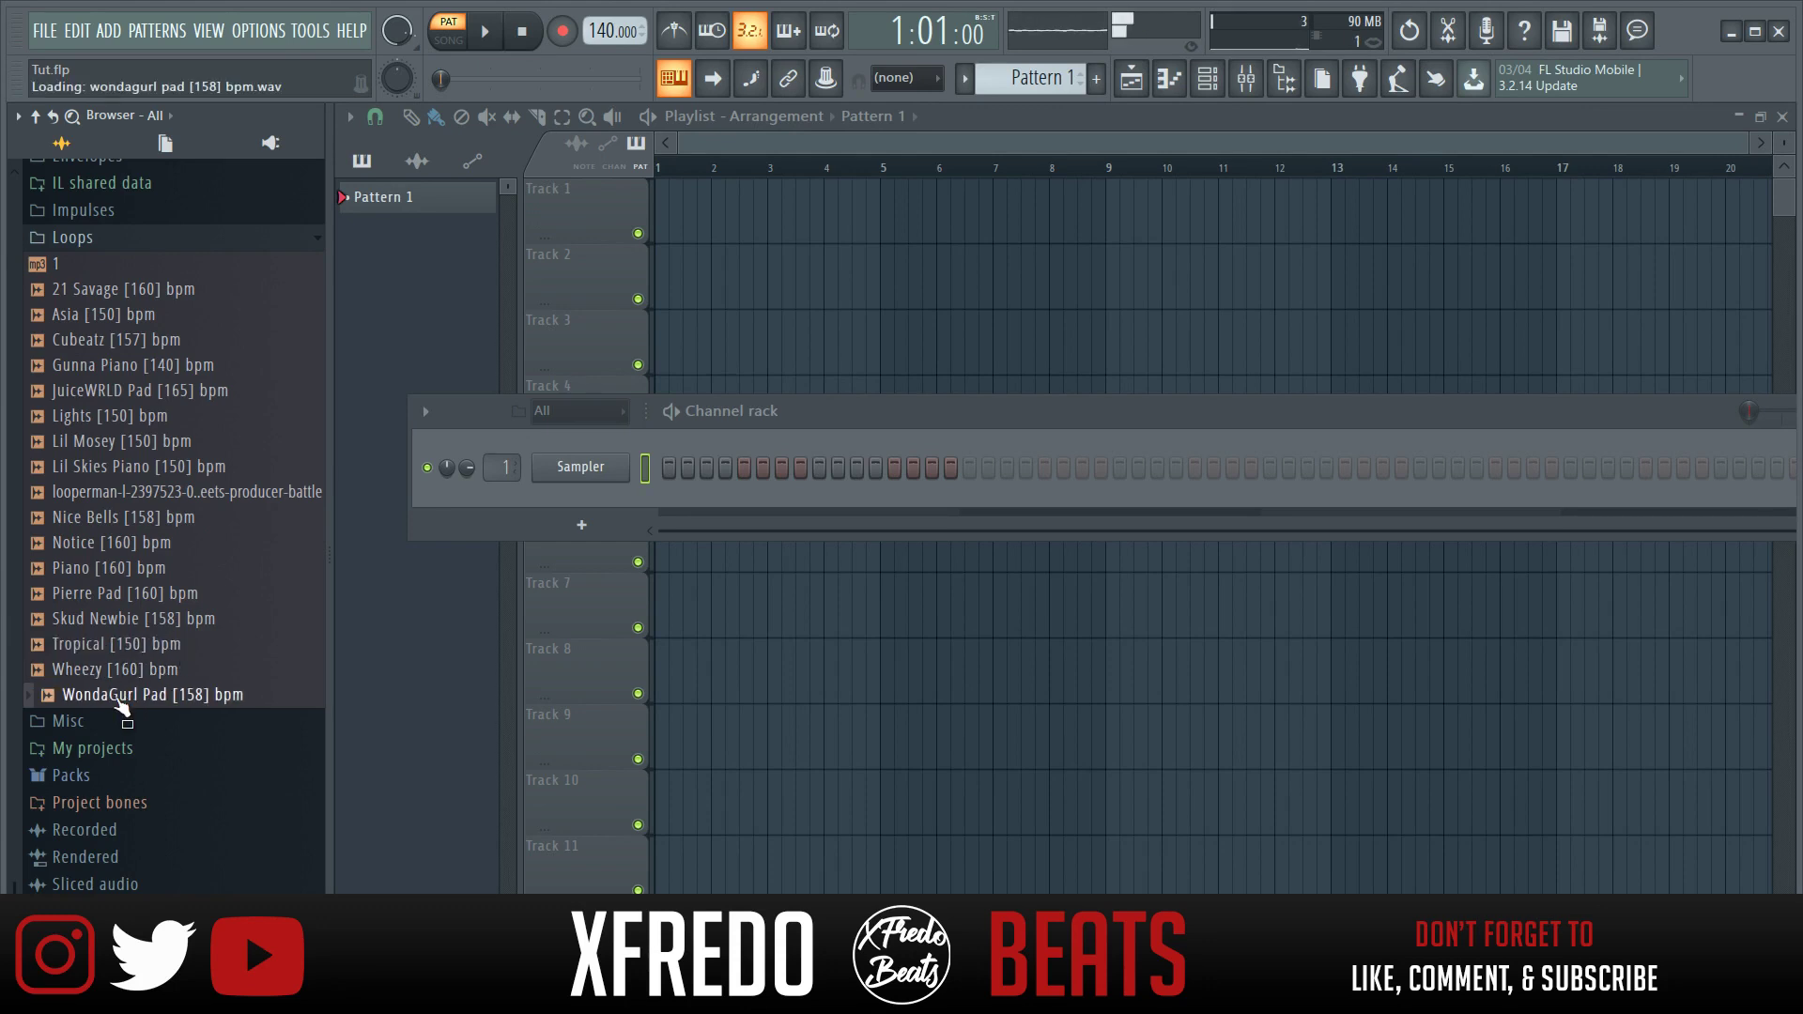
{"action": "key", "text": "Up"}
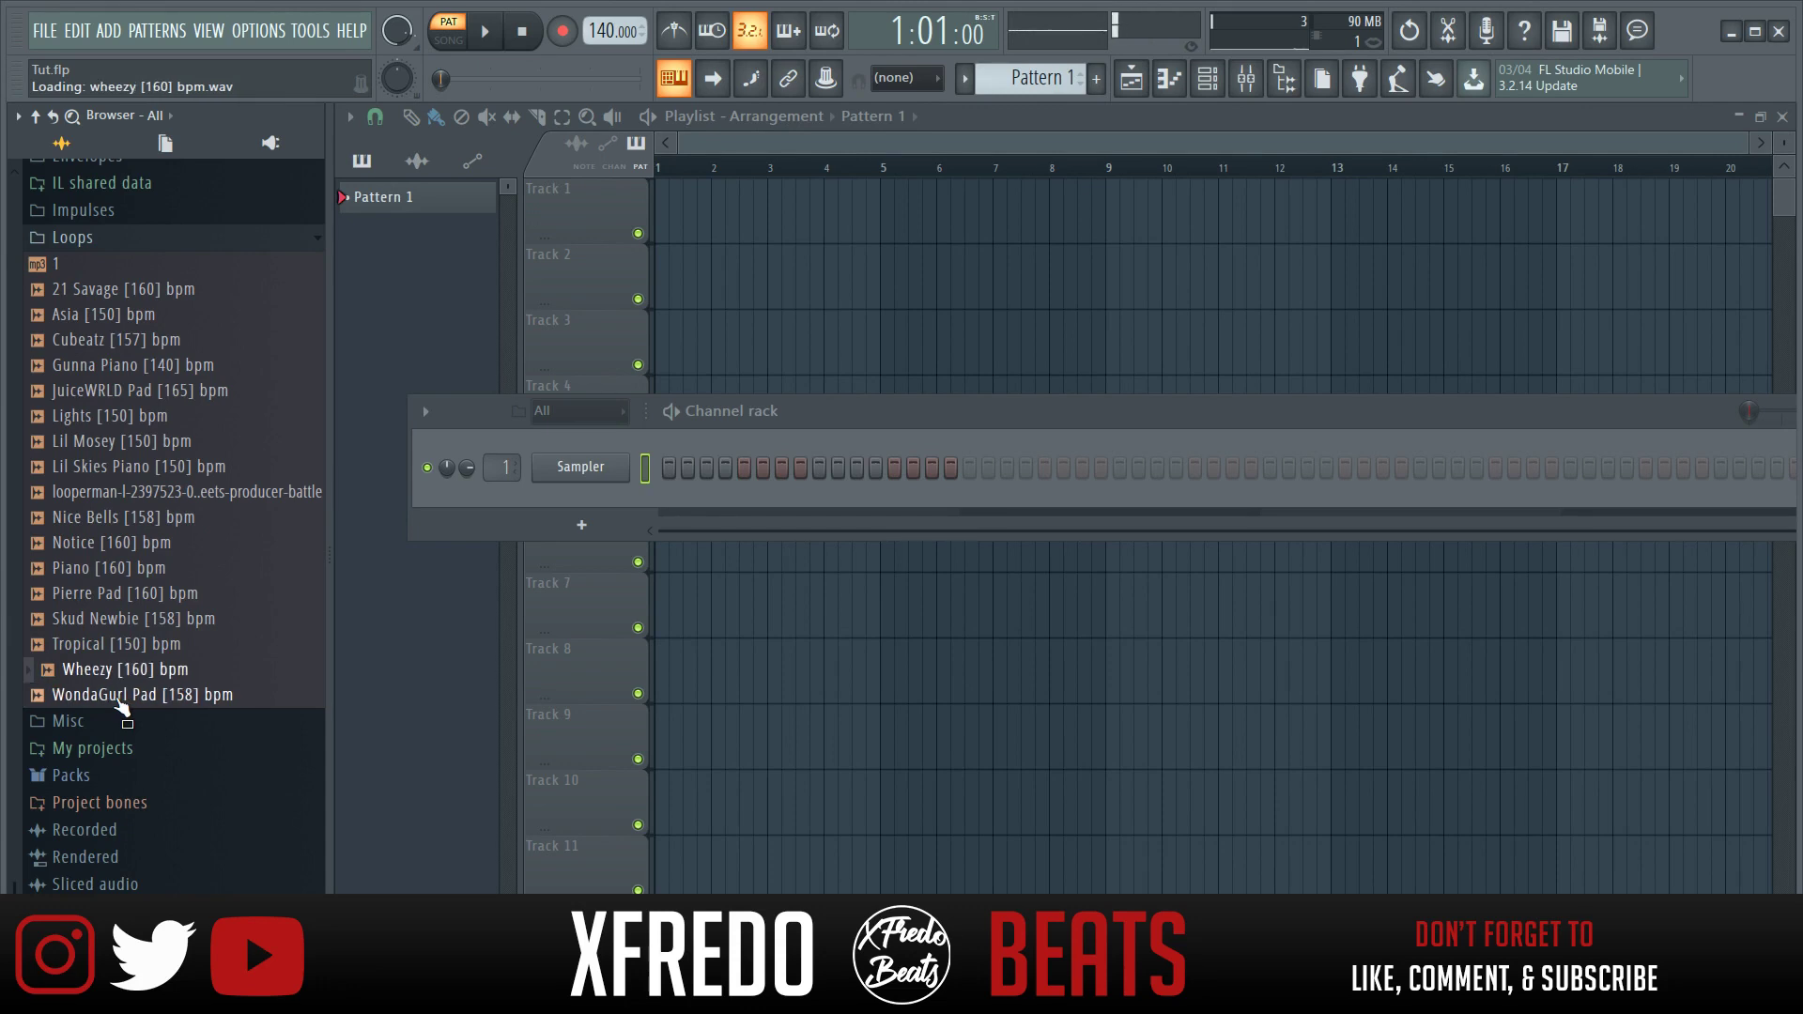
{"action": "key", "text": "Up"}
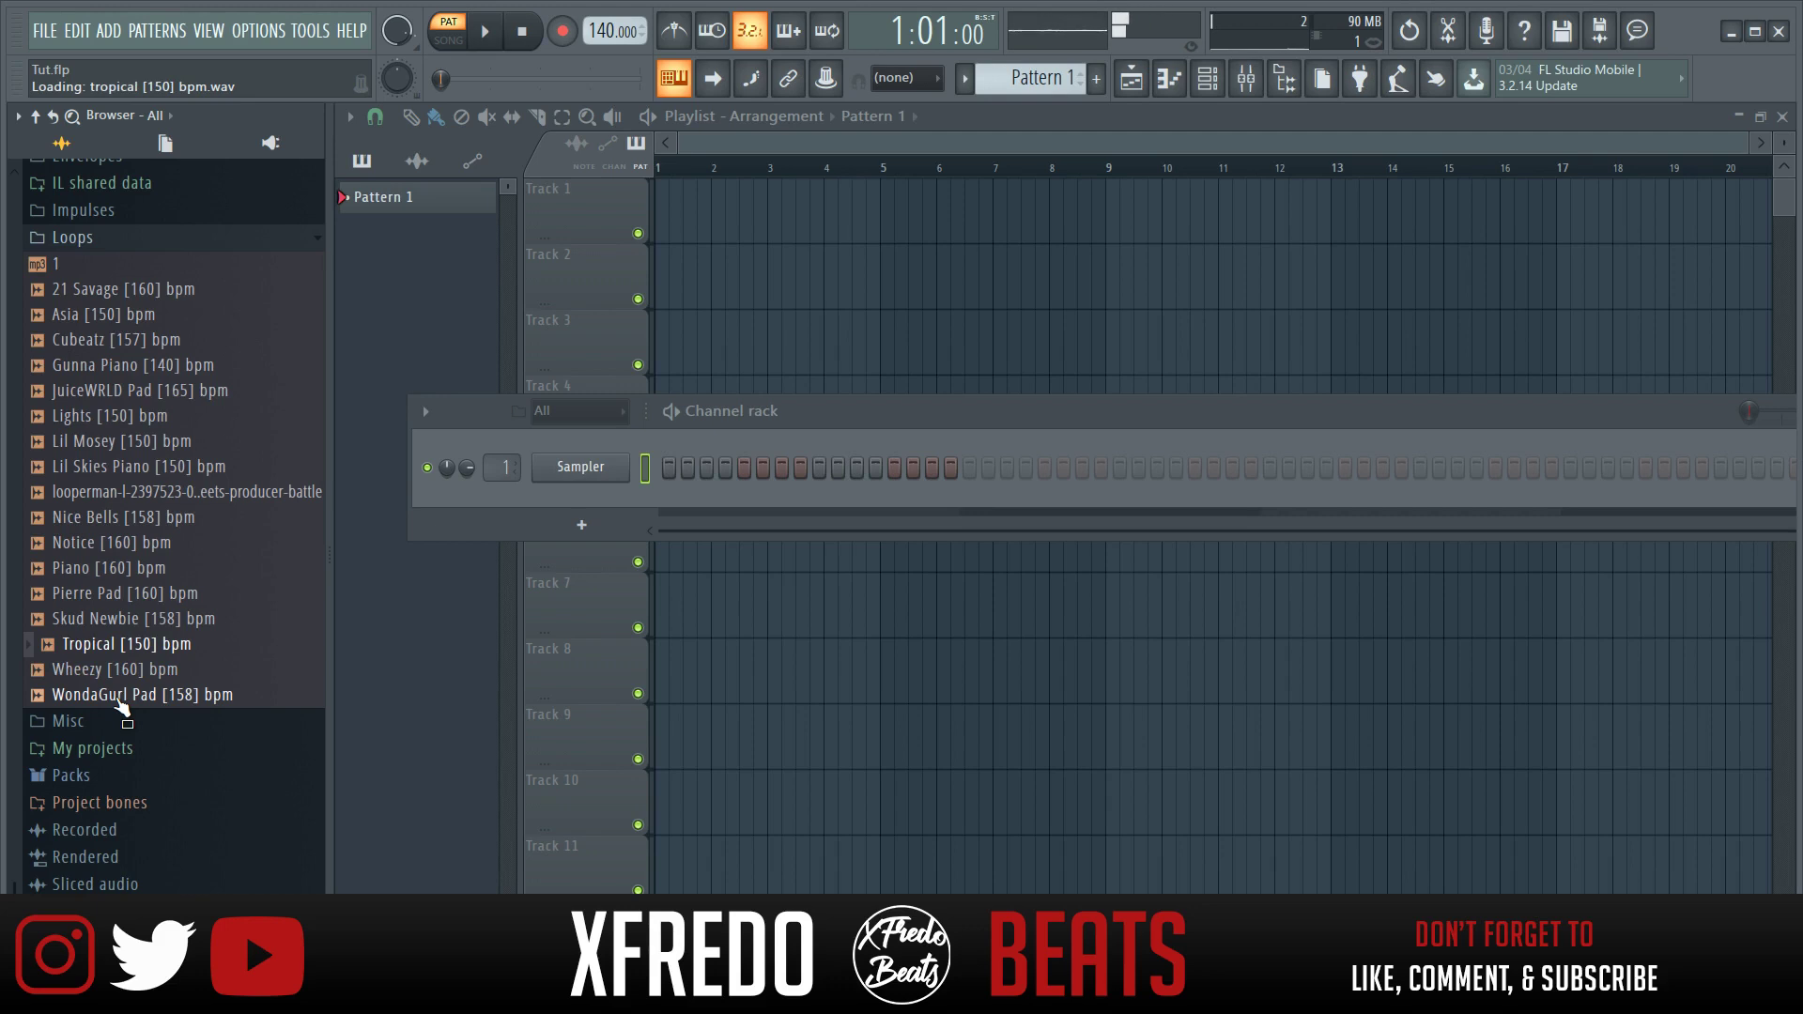
{"action": "key", "text": "Up"}
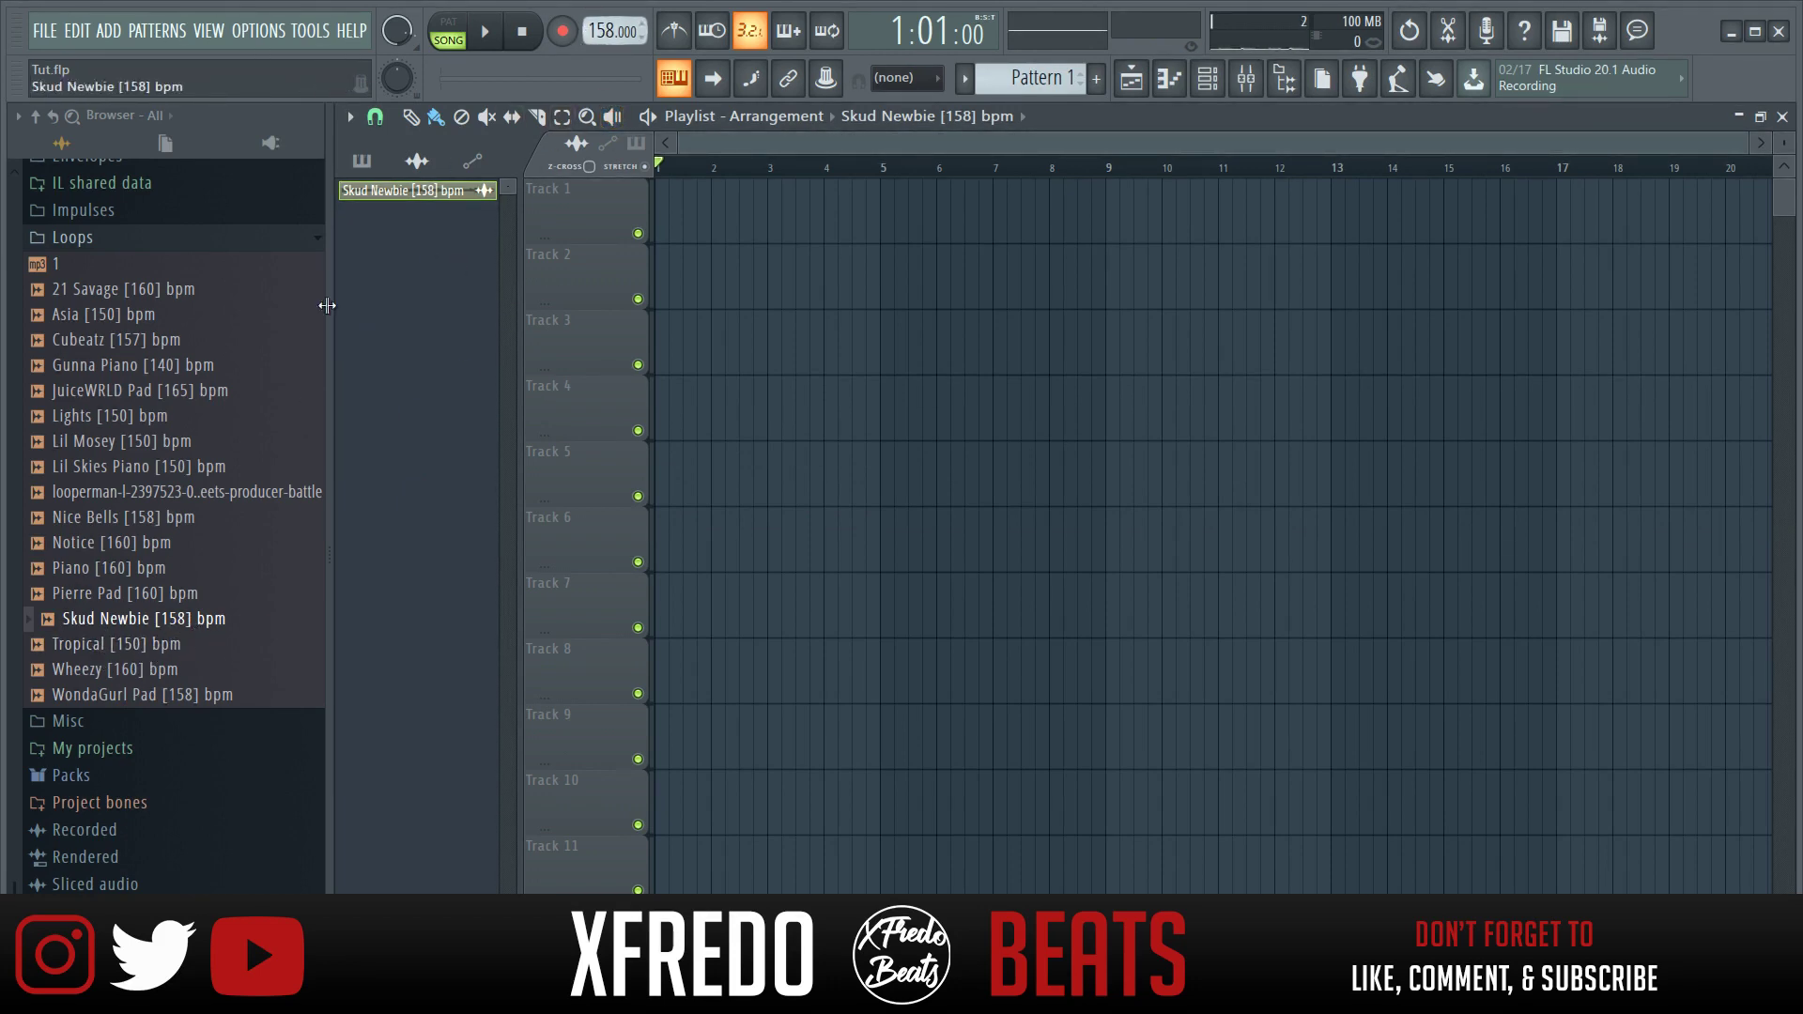
Place the Skud Newbie [158] bpm loop at bar 1 of Track 1 in the playlist.
{"action": "left_click_drag", "start_coordinate": [185, 614], "coordinate": [183, 617]}
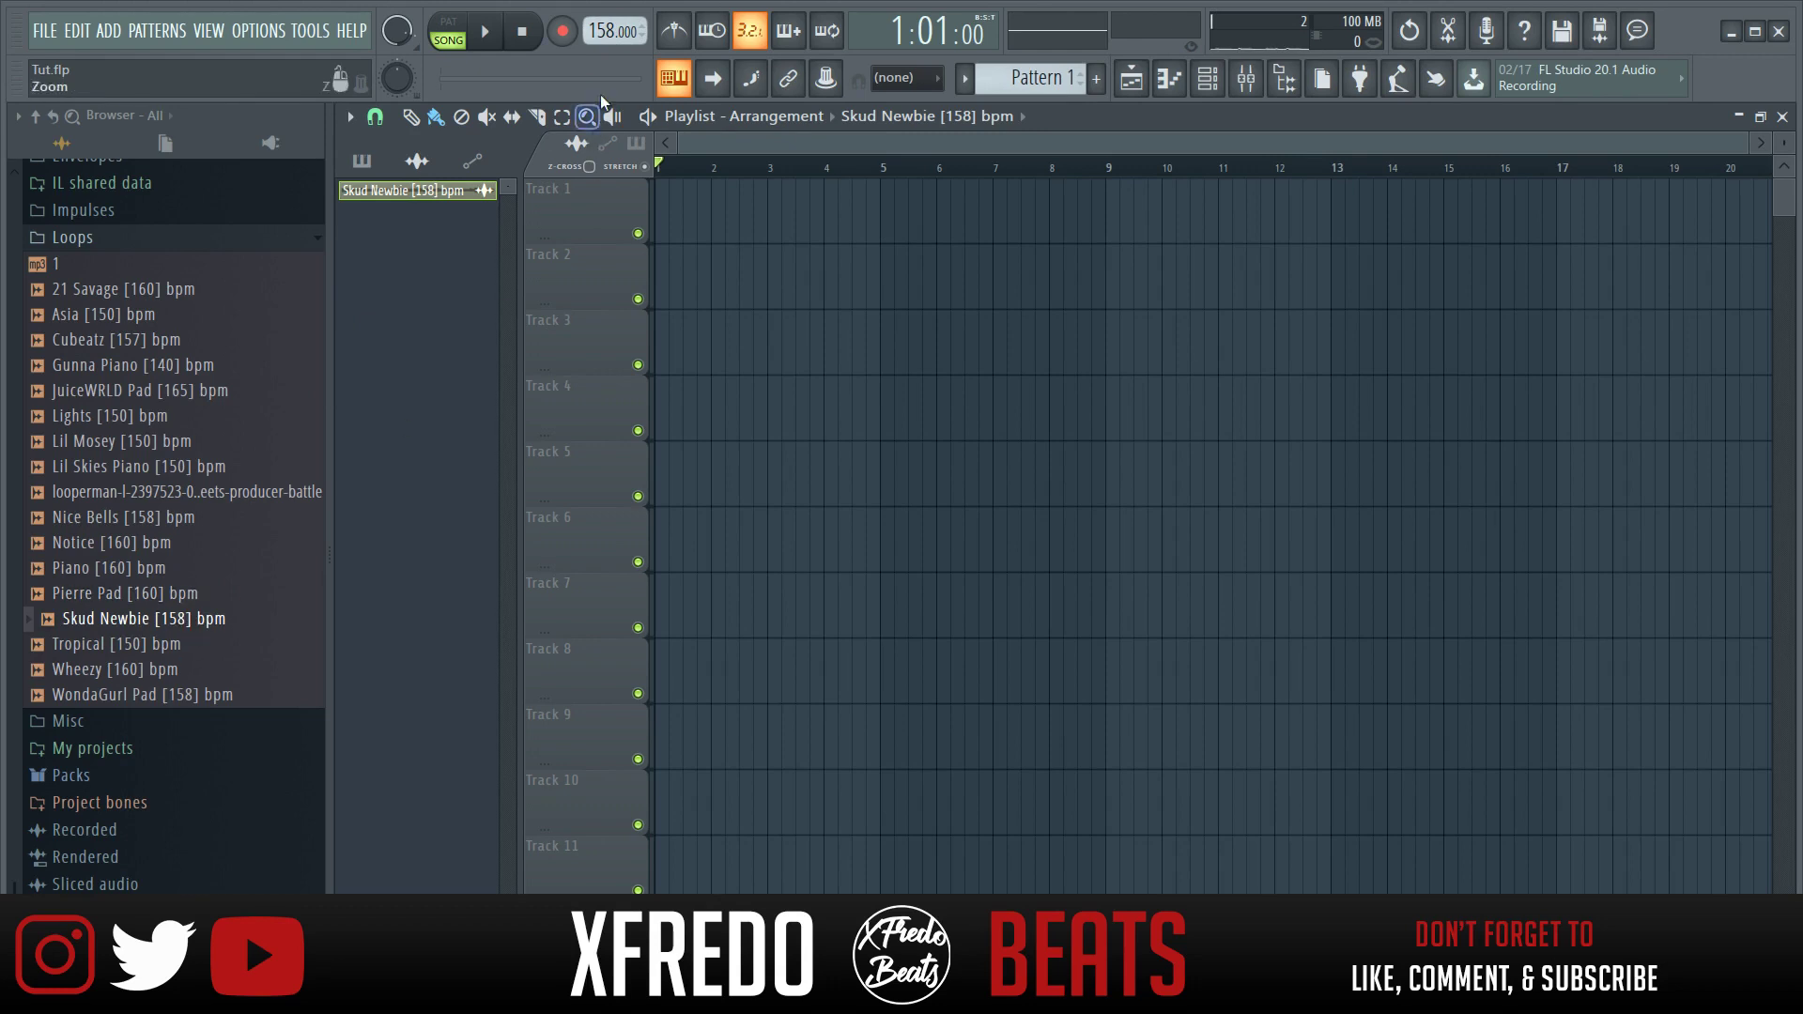
{"action": "left_click_drag", "start_coordinate": [129, 625], "coordinate": [713, 211]}
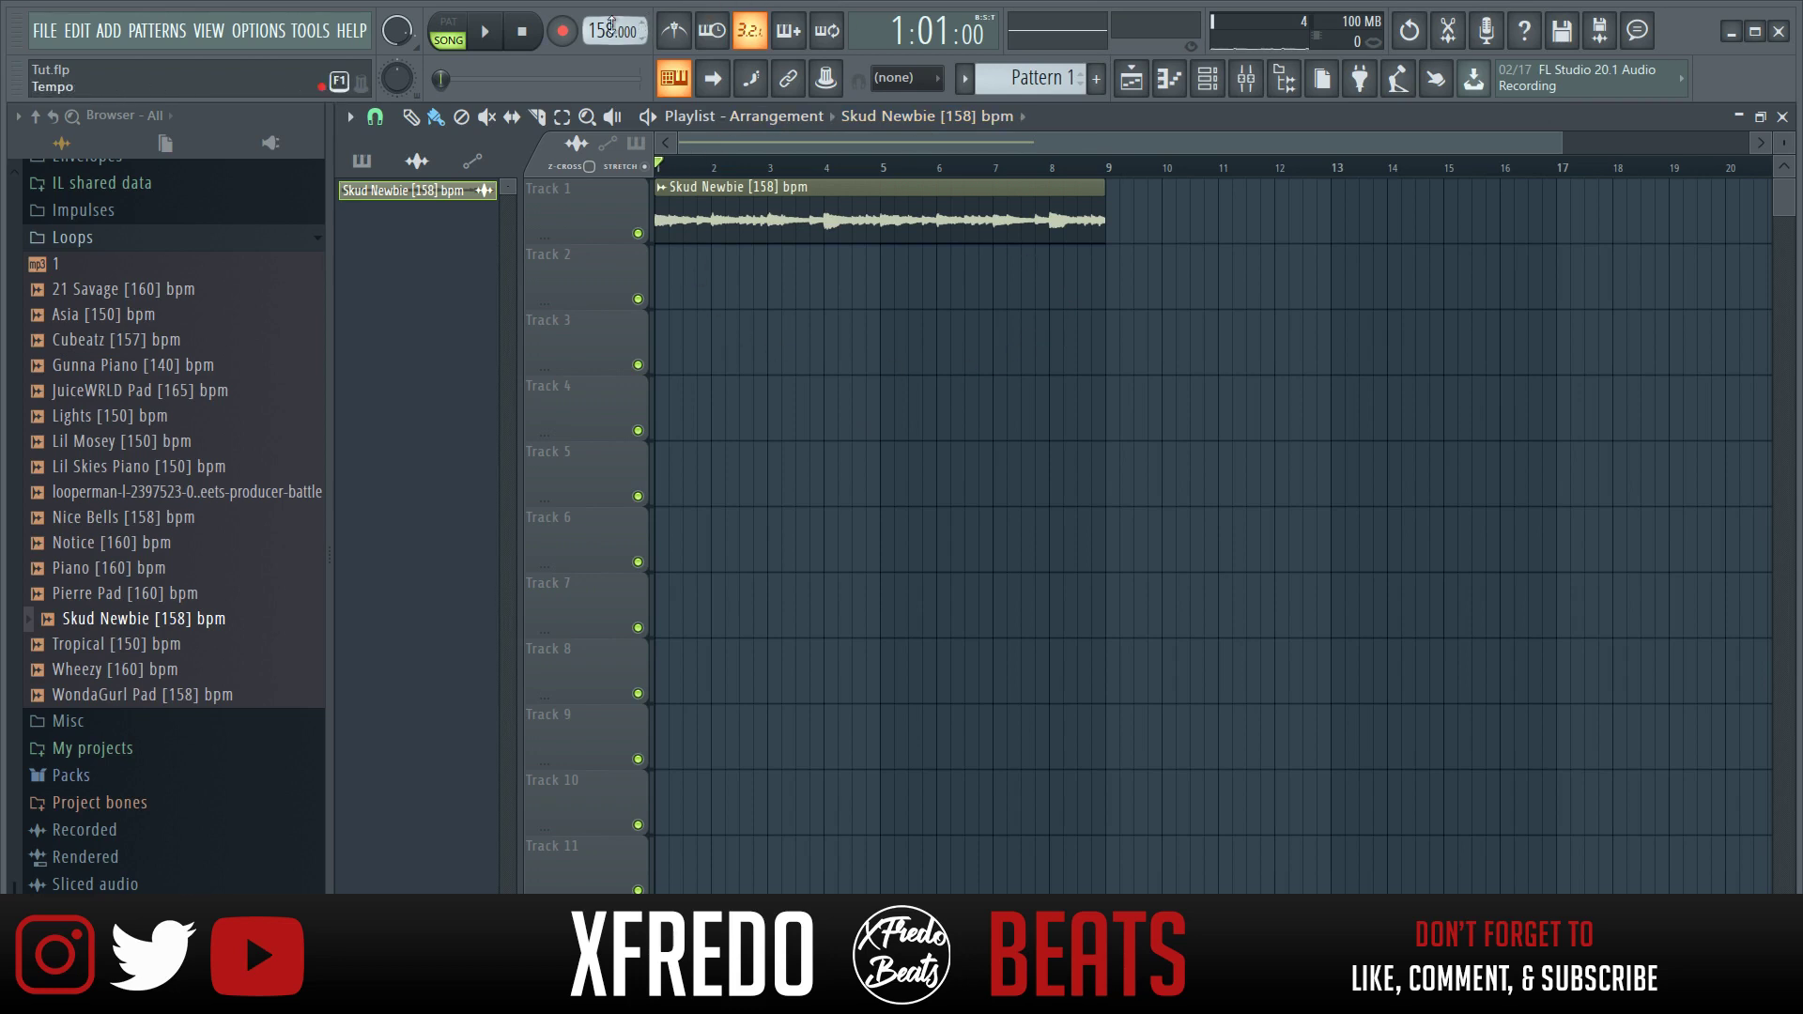
{"action": "right_click", "coordinate": [616, 31]}
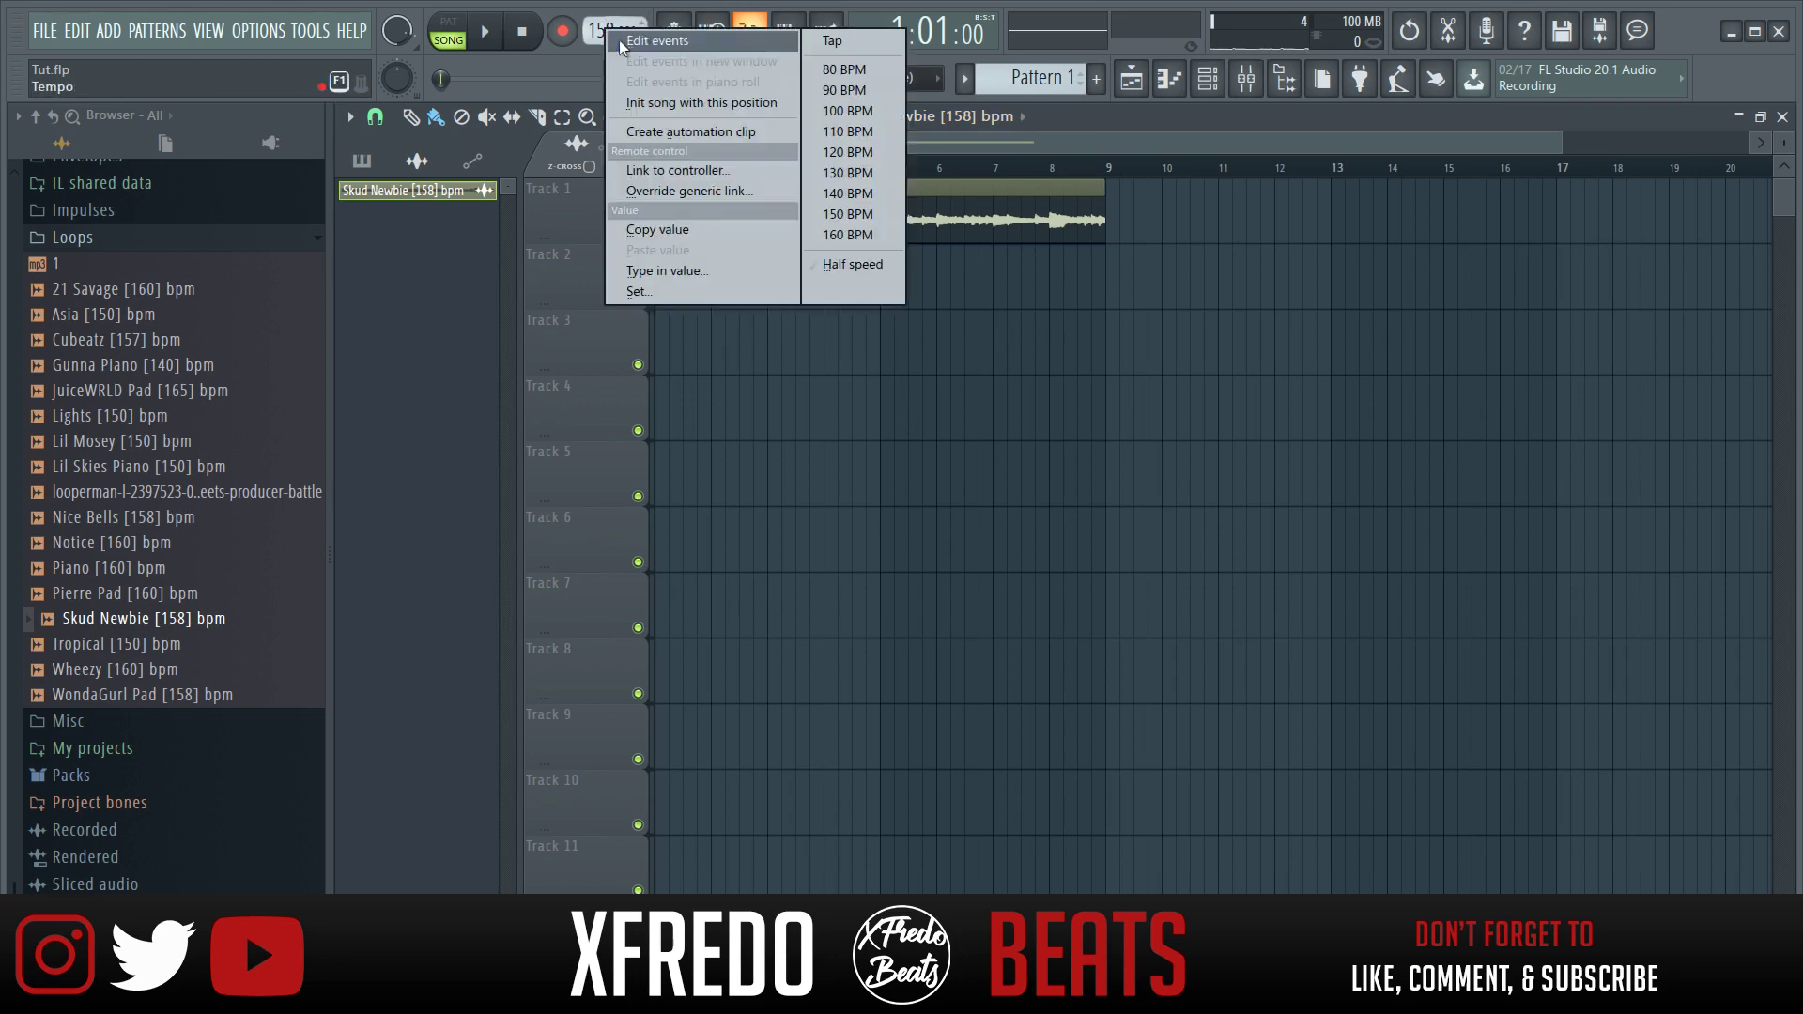
{"action": "left_click", "coordinate": [837, 265]}
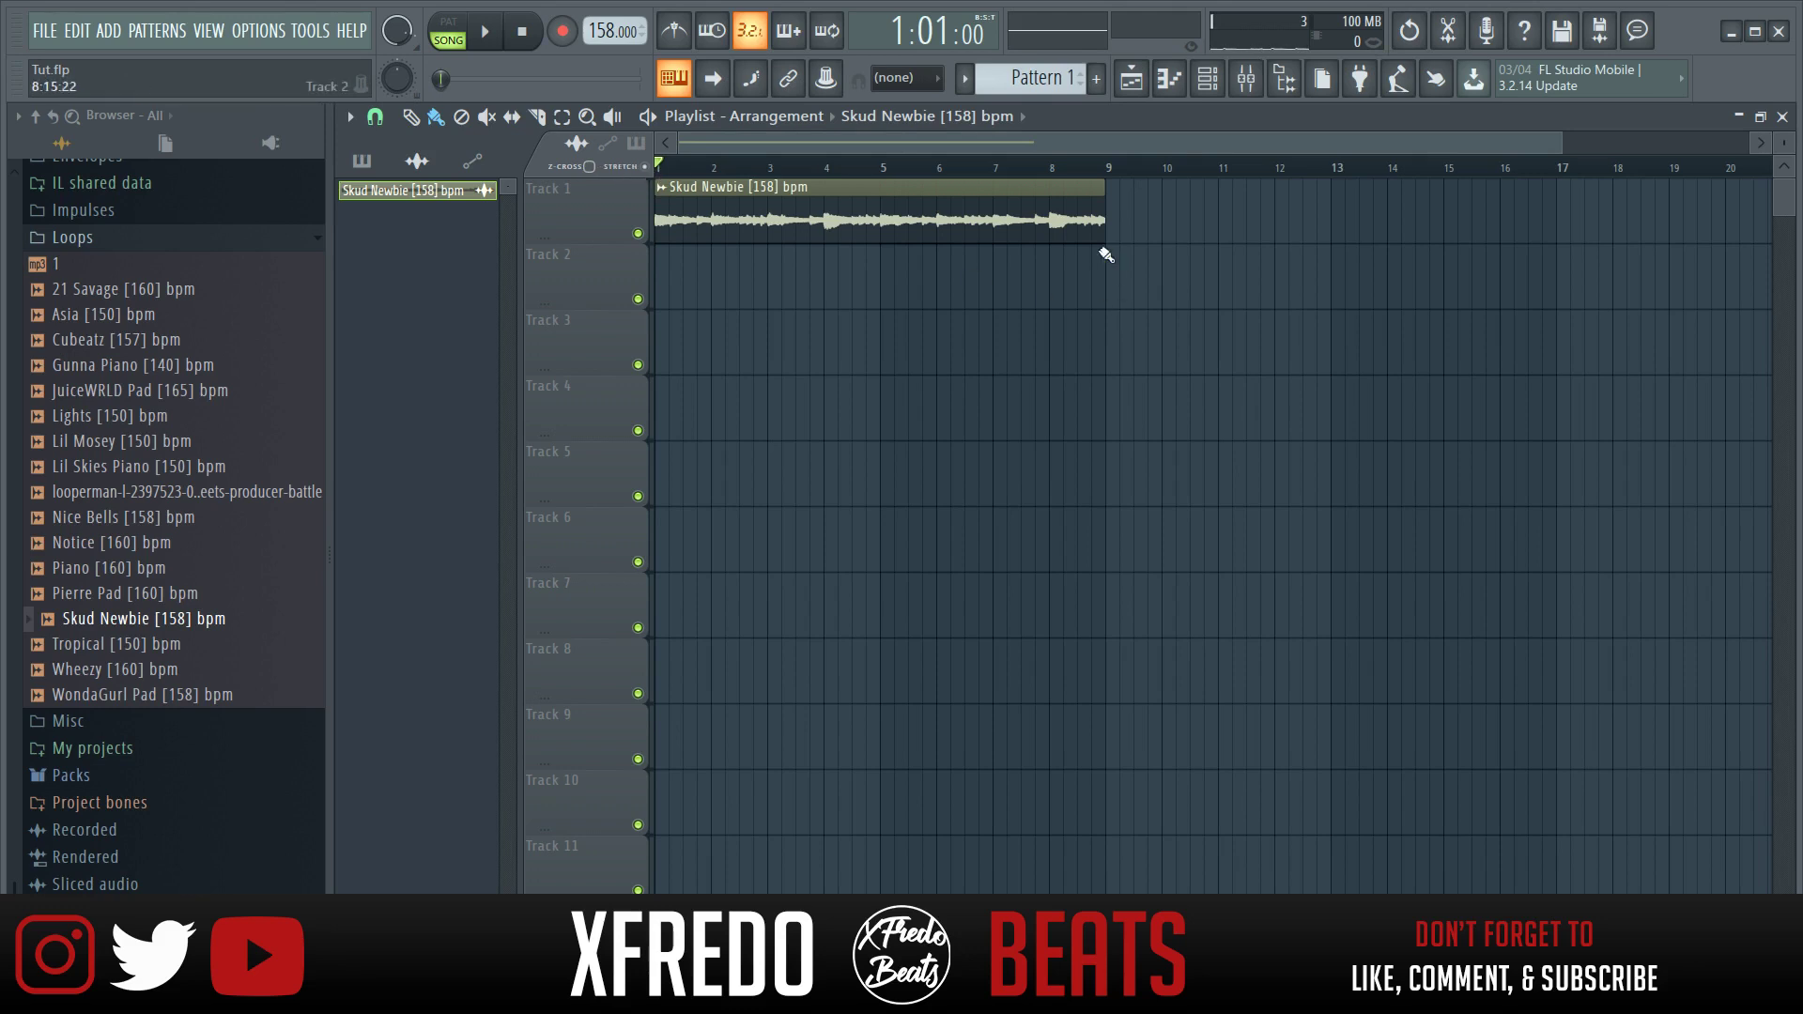
Stretch the Skud Newbie clip on Track 1 to a length of four bars and play it back.
{"action": "left_click_drag", "start_coordinate": [1100, 220], "coordinate": [880, 220]}
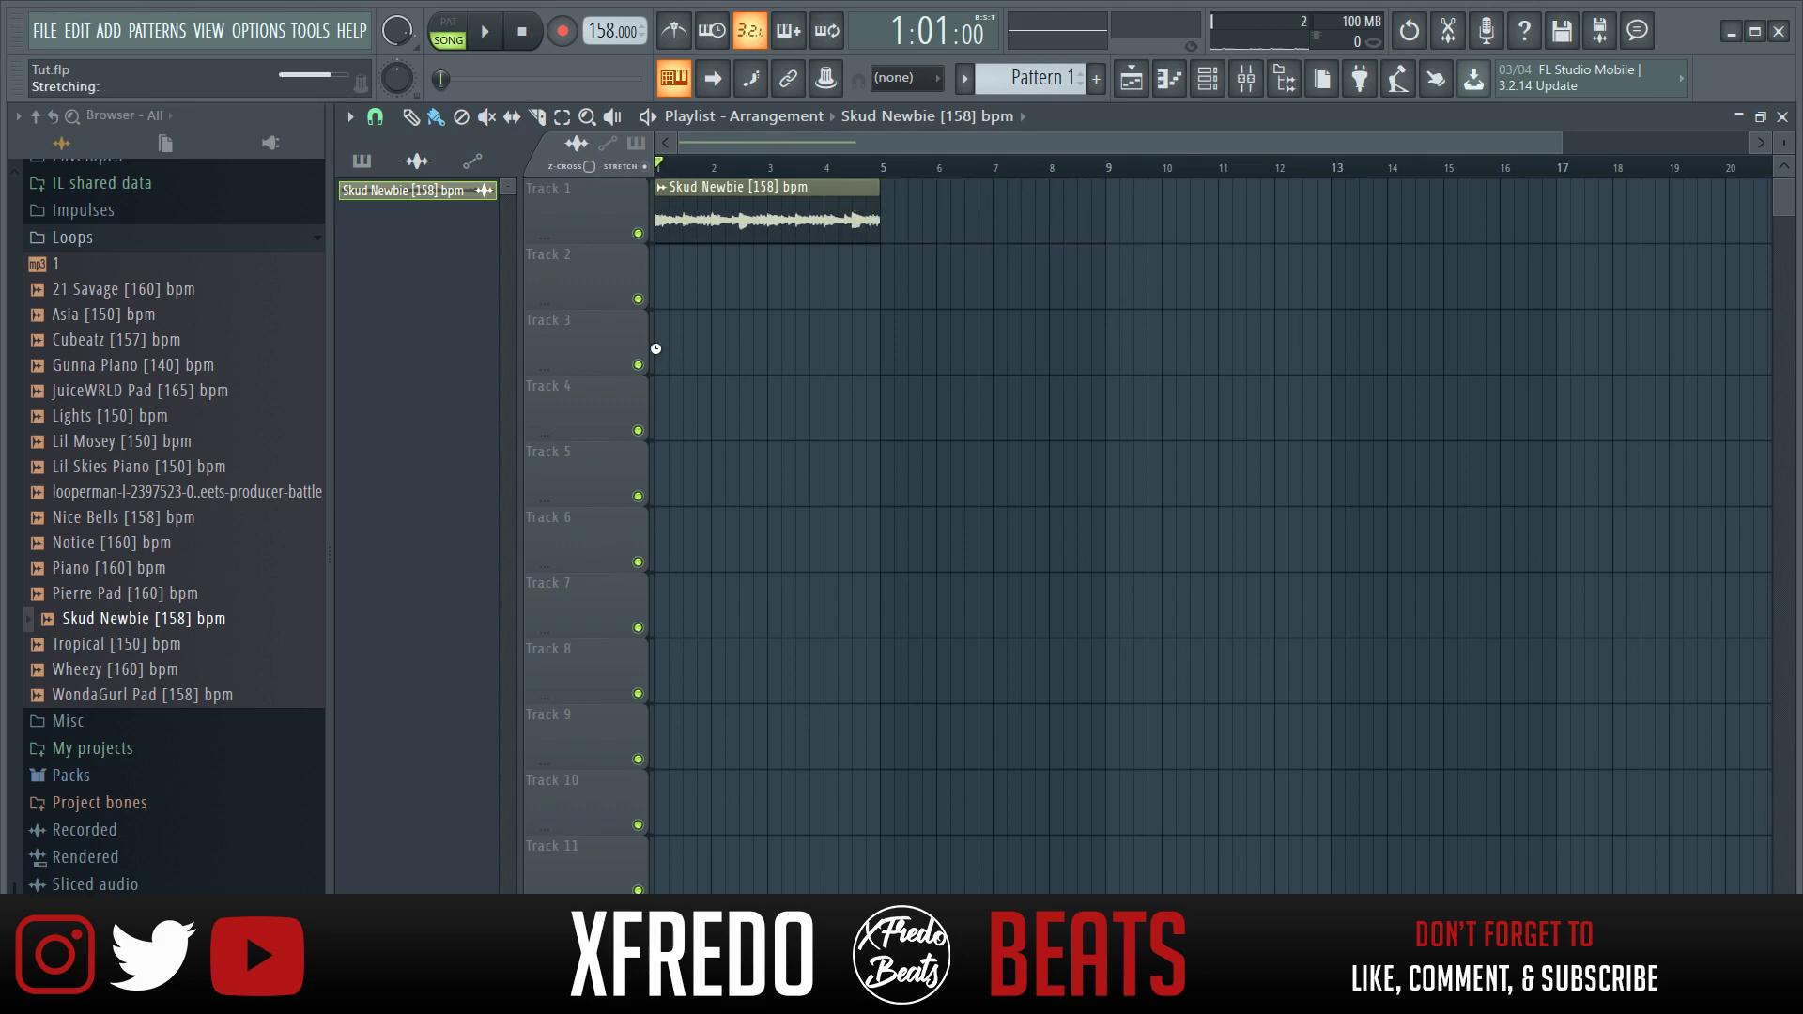
{"action": "key", "text": "space"}
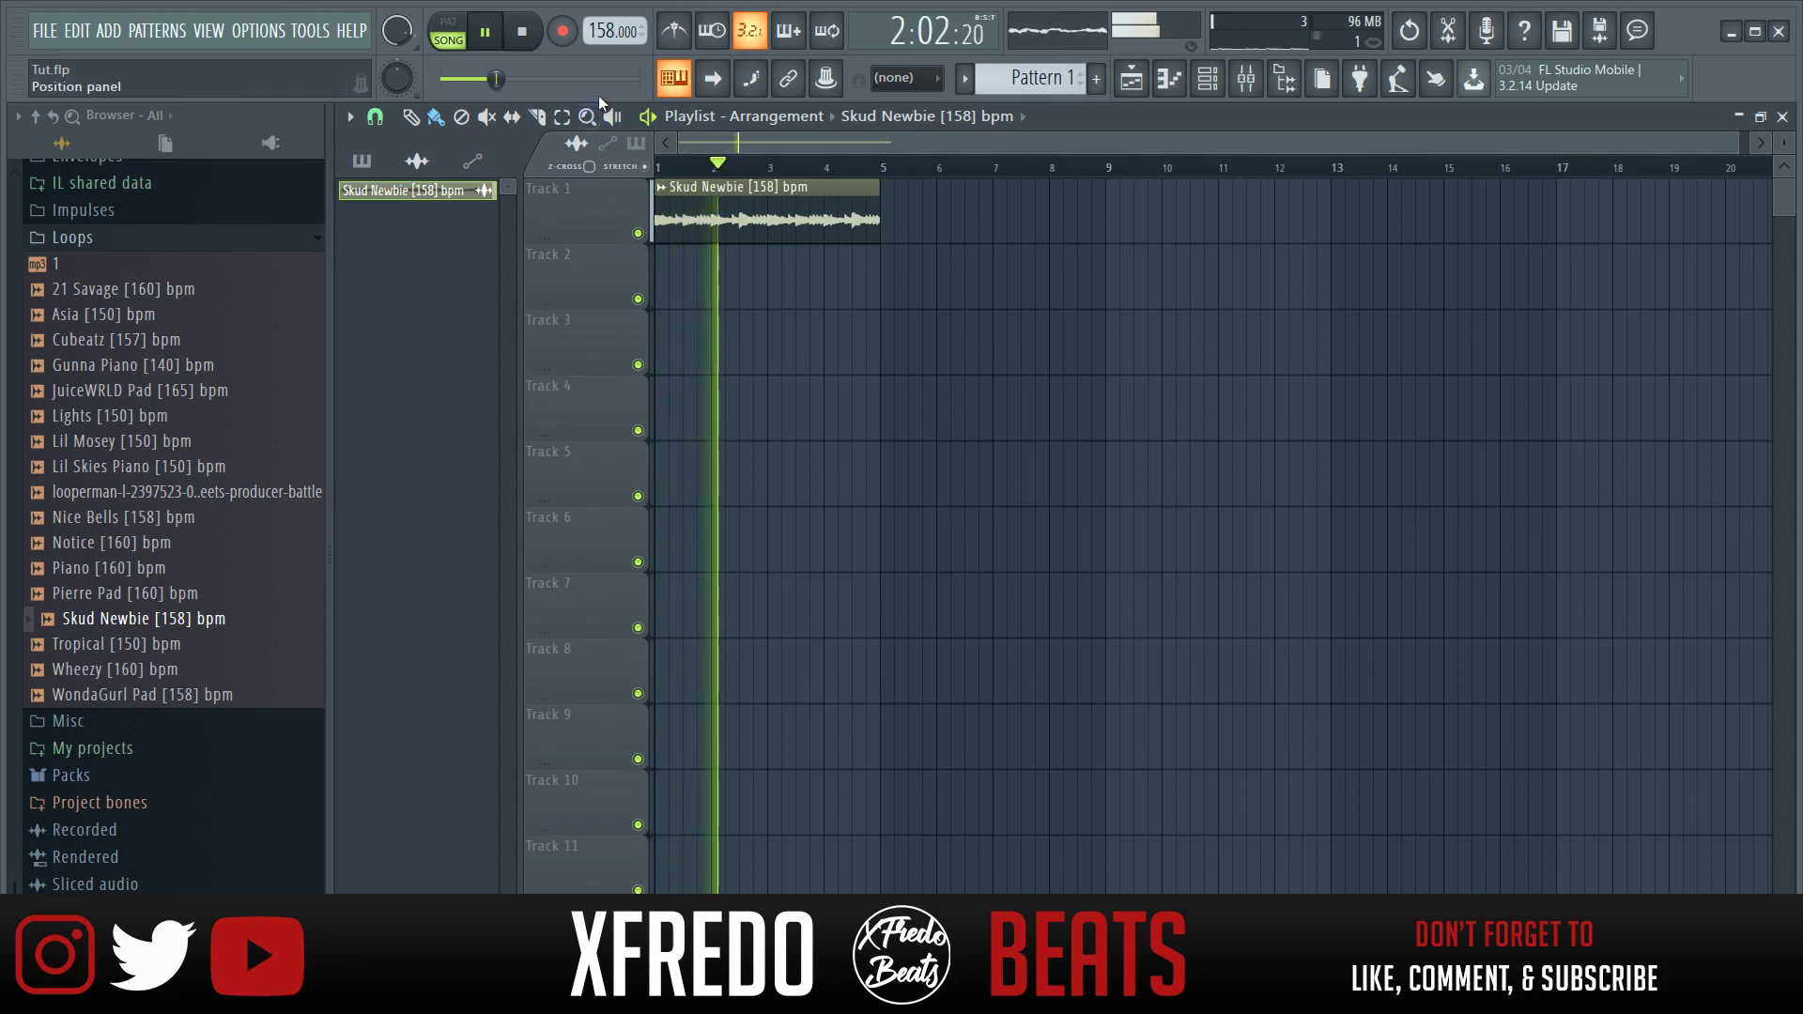
{"action": "key", "text": "space"}
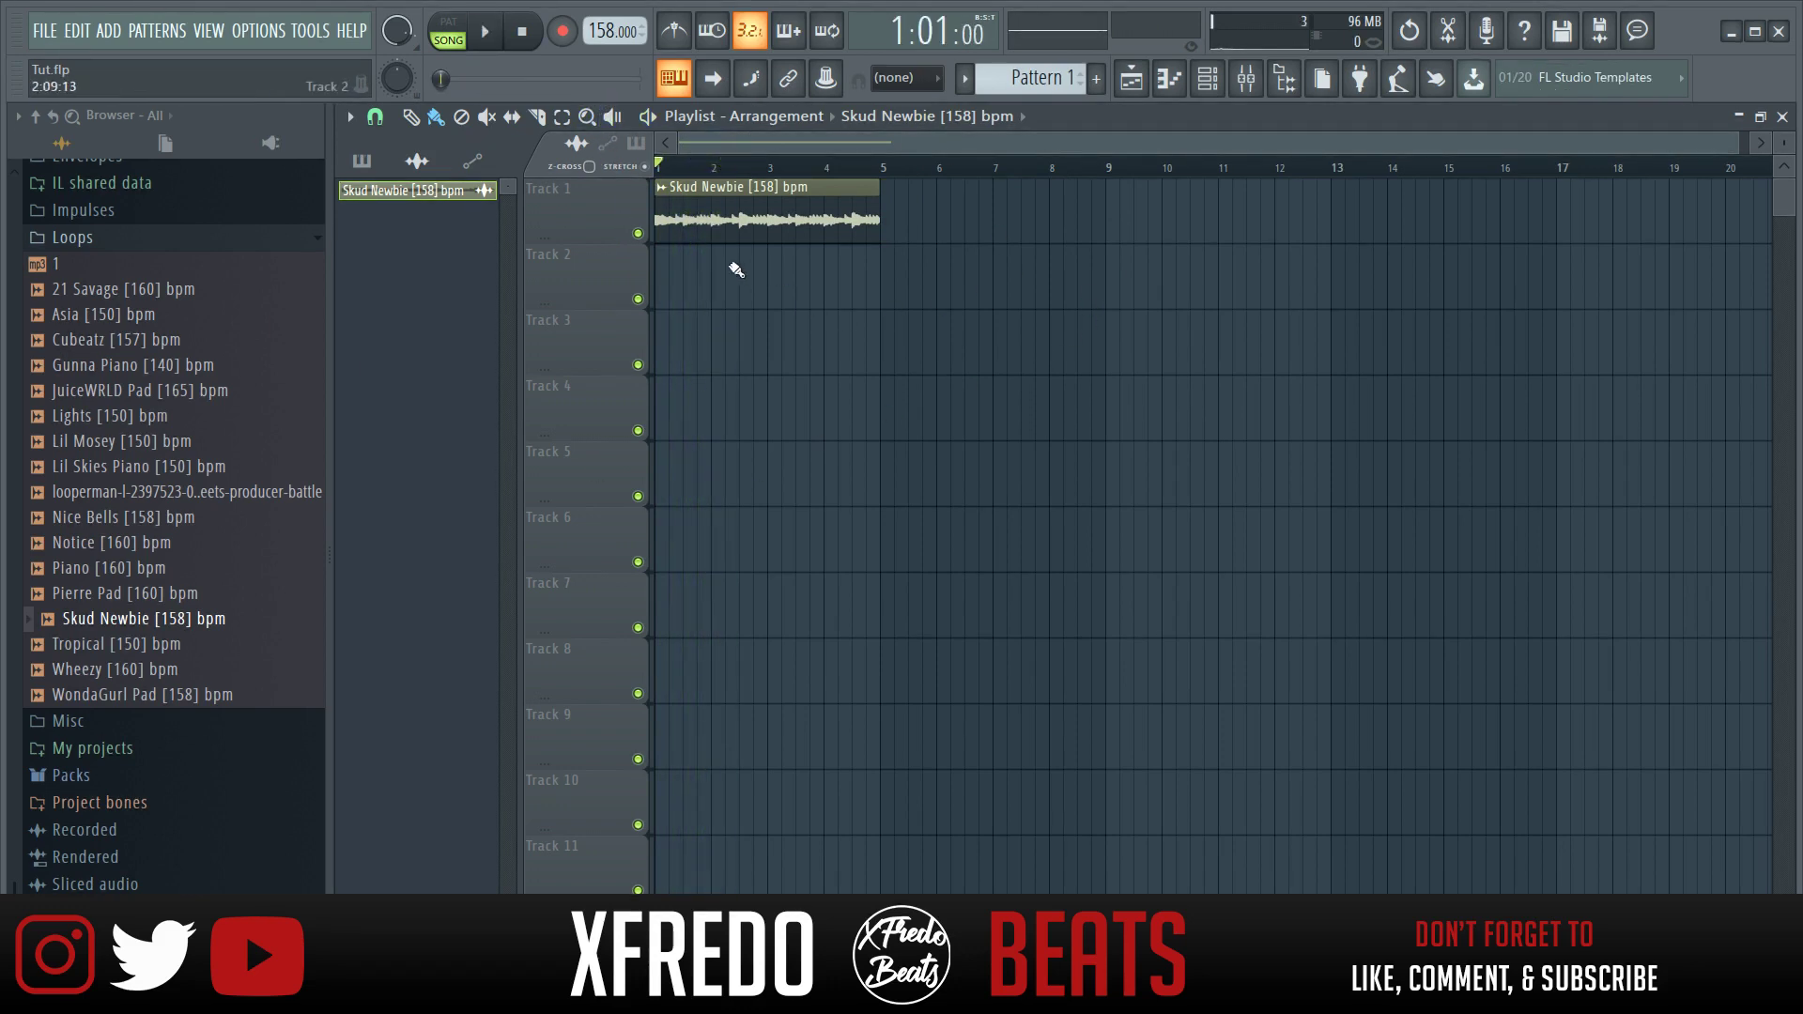
Place Pattern 1 at bar 1 of Track 2 and extend its clip to four bars to match the loop.
{"action": "left_click", "coordinate": [1028, 79]}
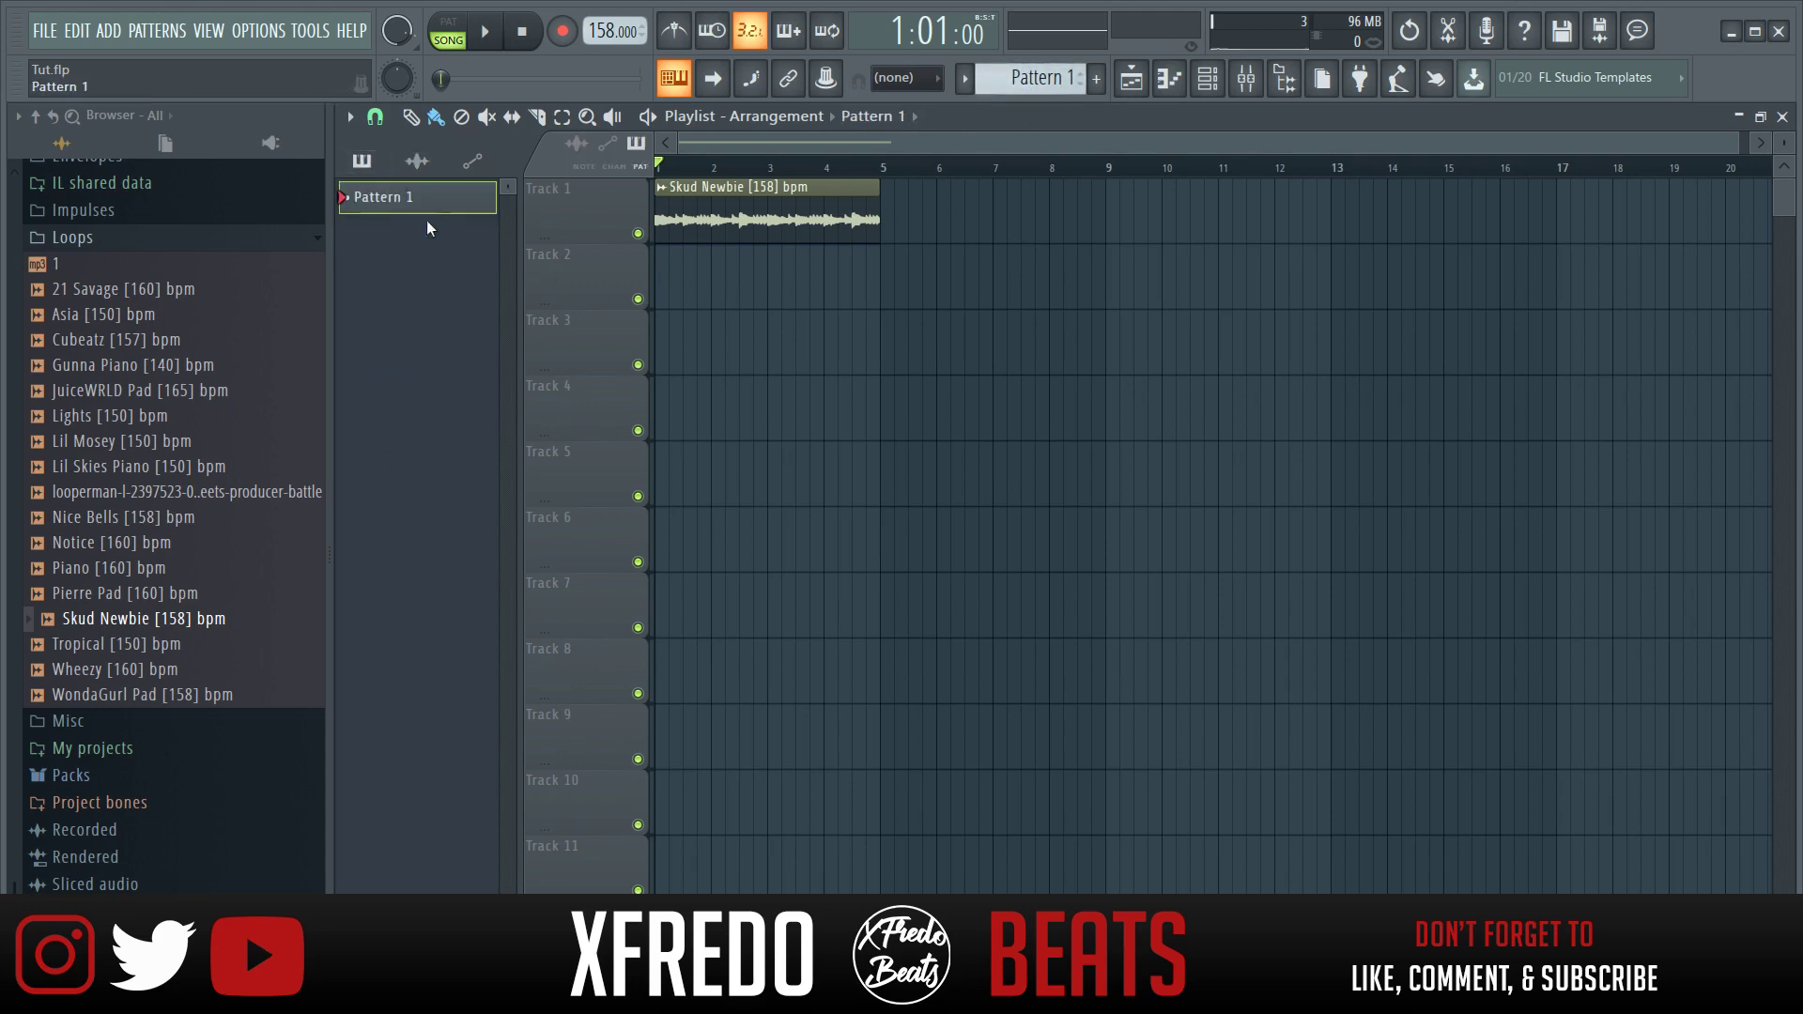
{"action": "left_click", "coordinate": [728, 274]}
{"action": "left_click_drag", "start_coordinate": [752, 283], "coordinate": [476, 290]}
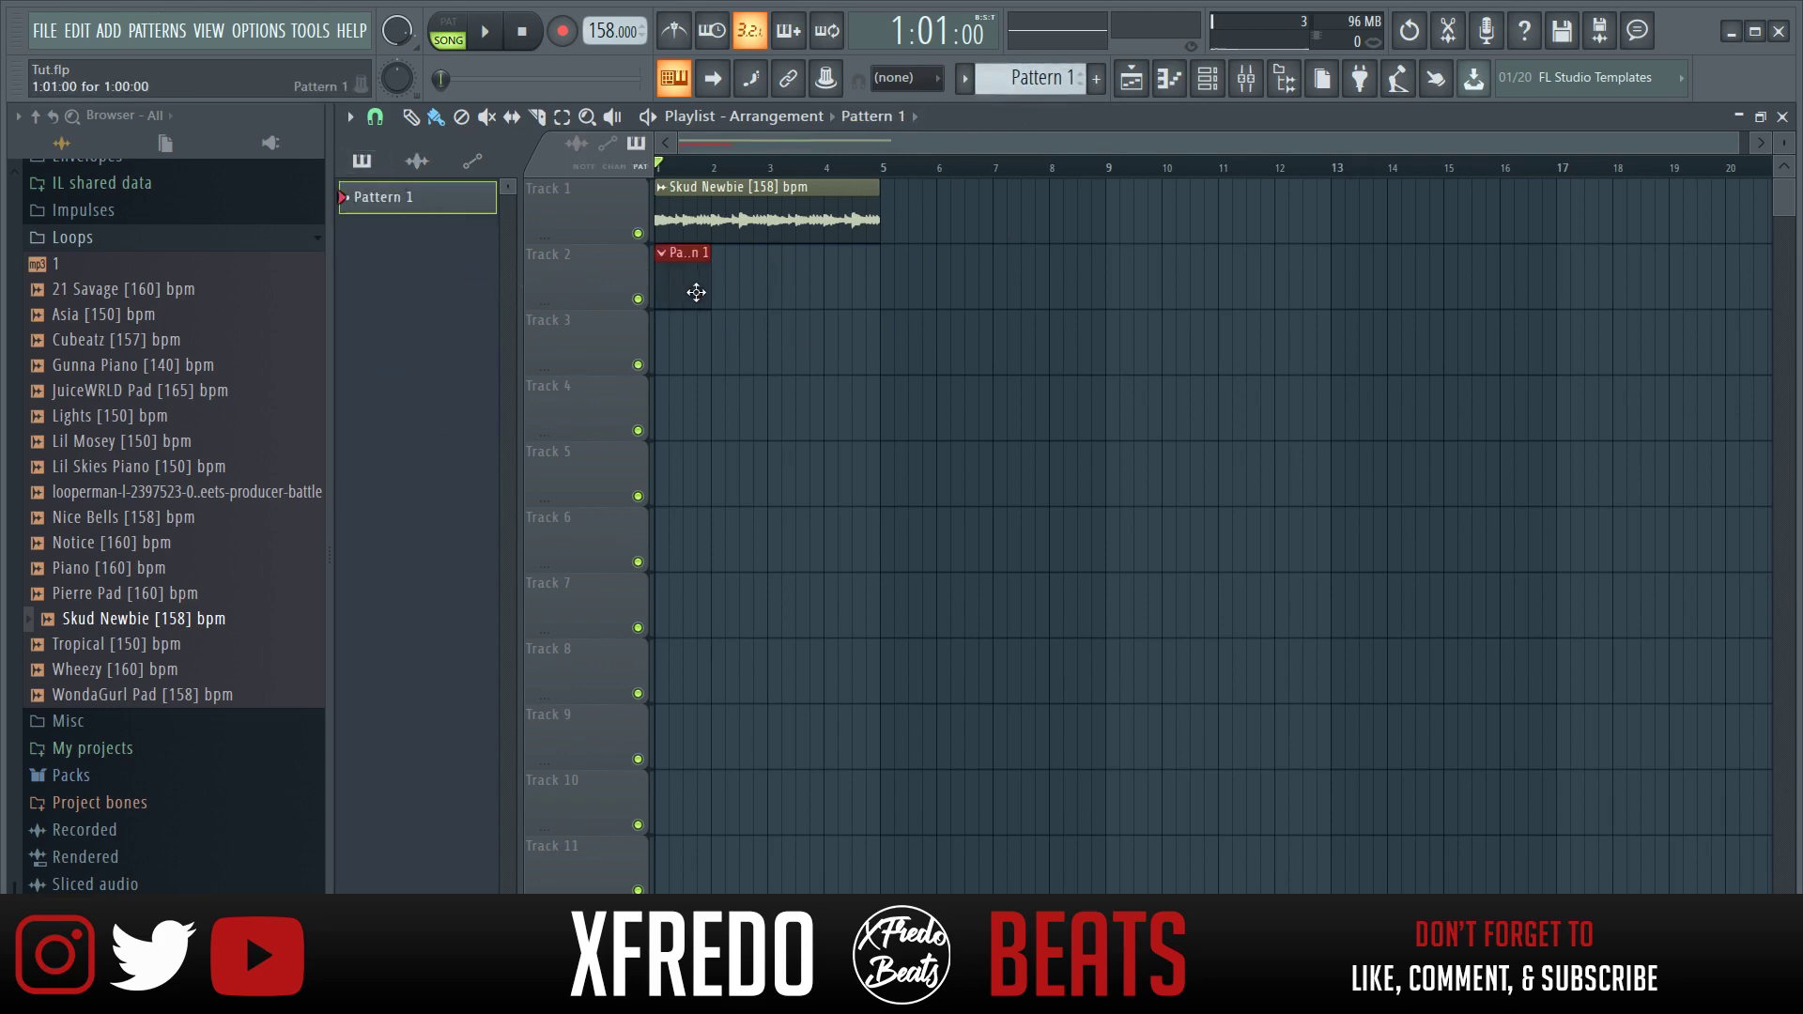
{"action": "left_click_drag", "start_coordinate": [709, 290], "coordinate": [872, 314]}
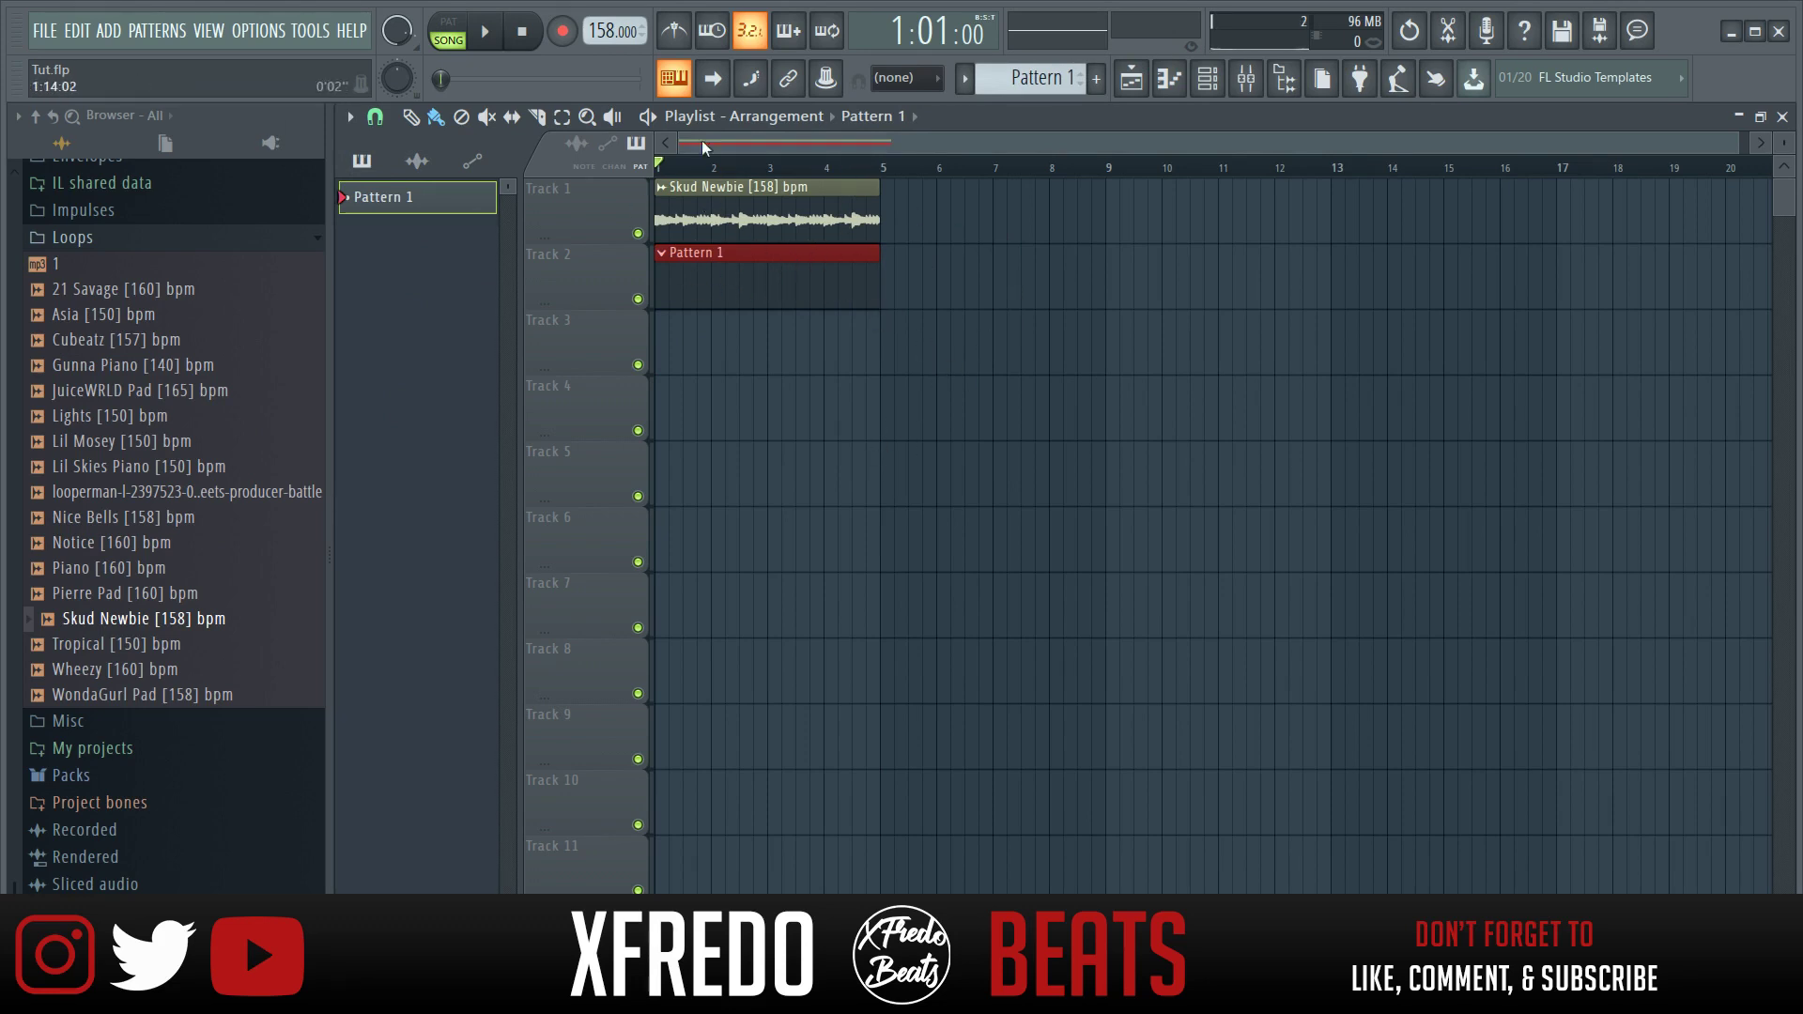
Close the Loops folder, expand the [Kyres Beats] Space (Drumkit) folder and show the channel rack.
{"action": "left_click", "coordinate": [246, 236]}
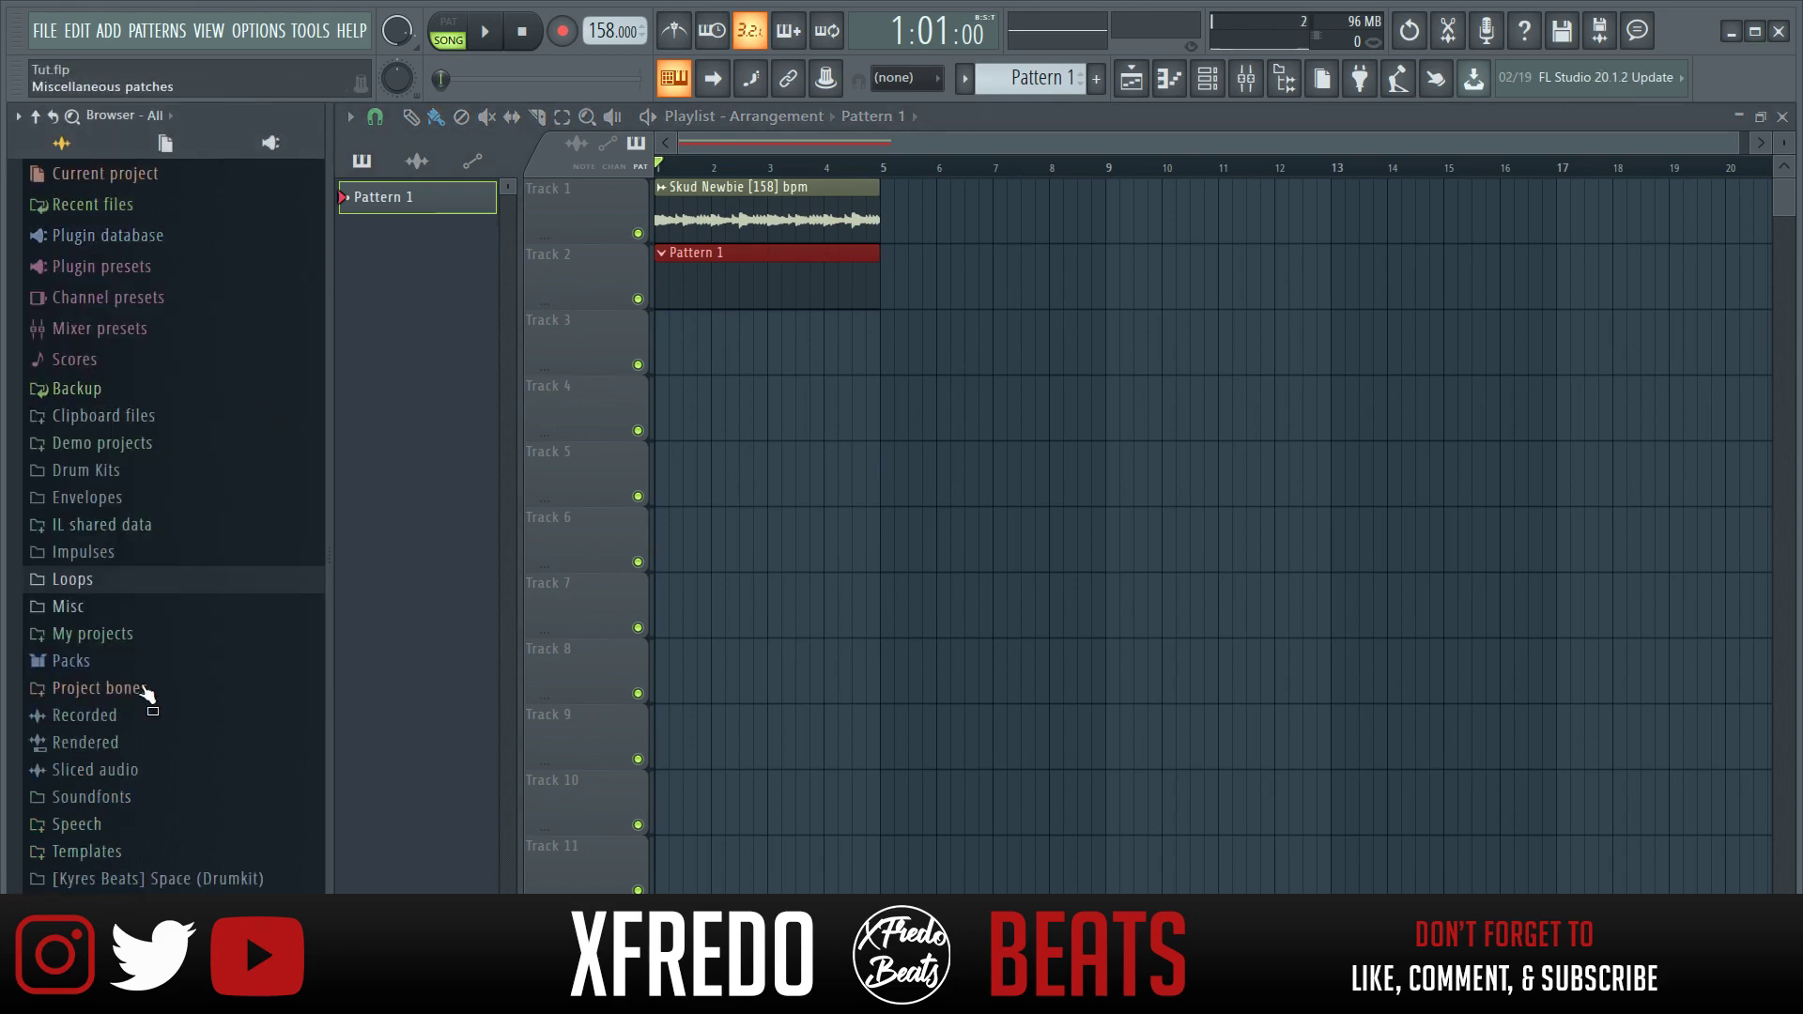
{"action": "left_click", "coordinate": [169, 880]}
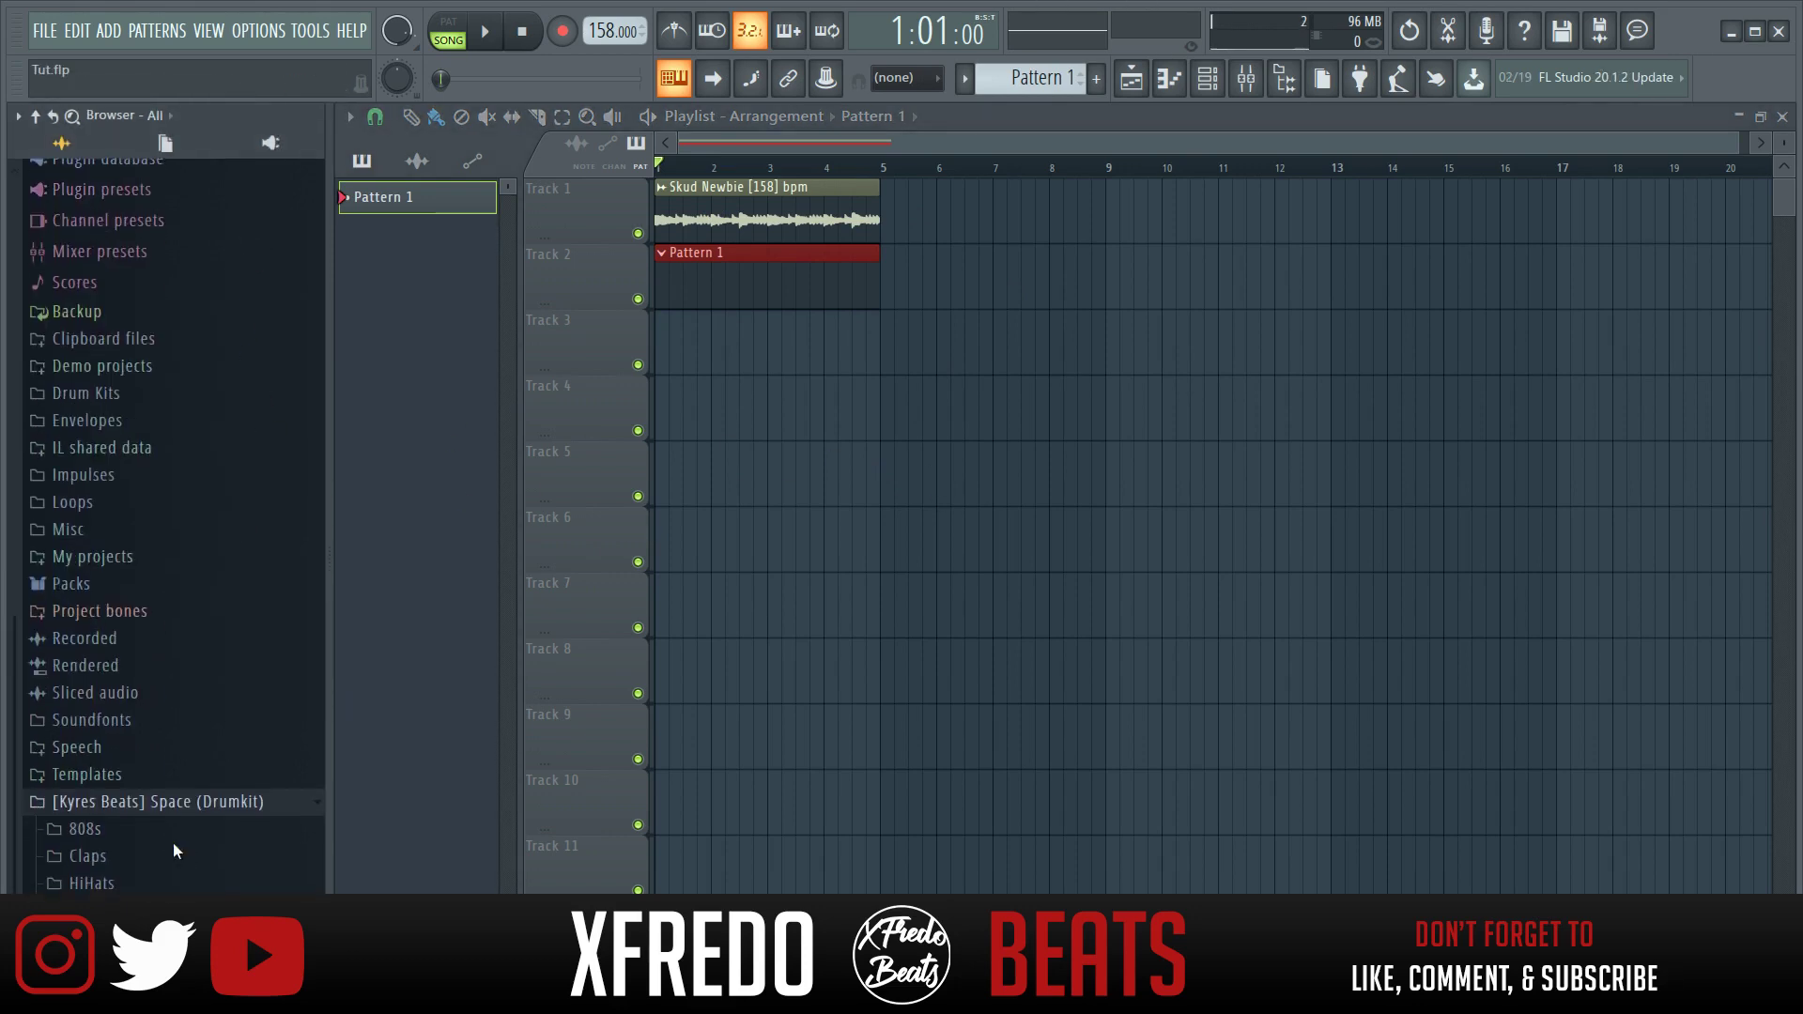
{"action": "left_click", "coordinate": [1208, 83]}
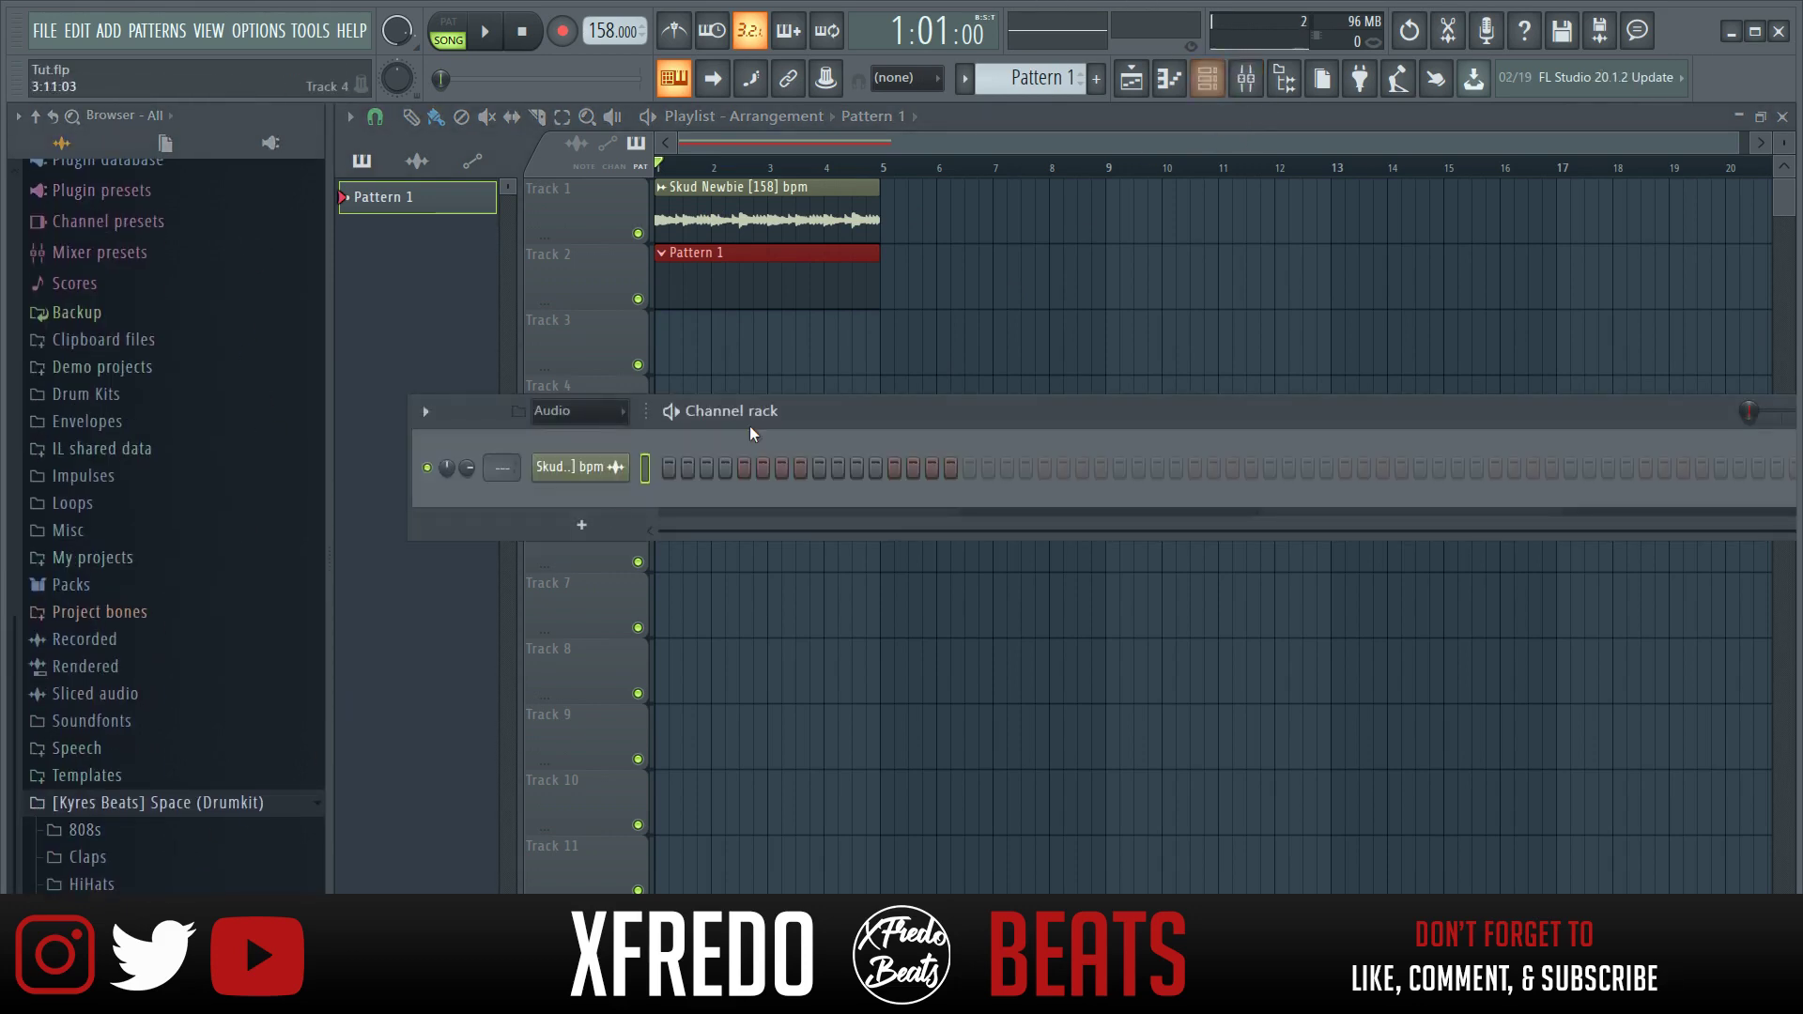
Audition the samples in the drum kit's 808s folder and add 808 [Stars] to the channel rack.
{"action": "left_click", "coordinate": [167, 836]}
{"action": "left_click", "coordinate": [155, 855]}
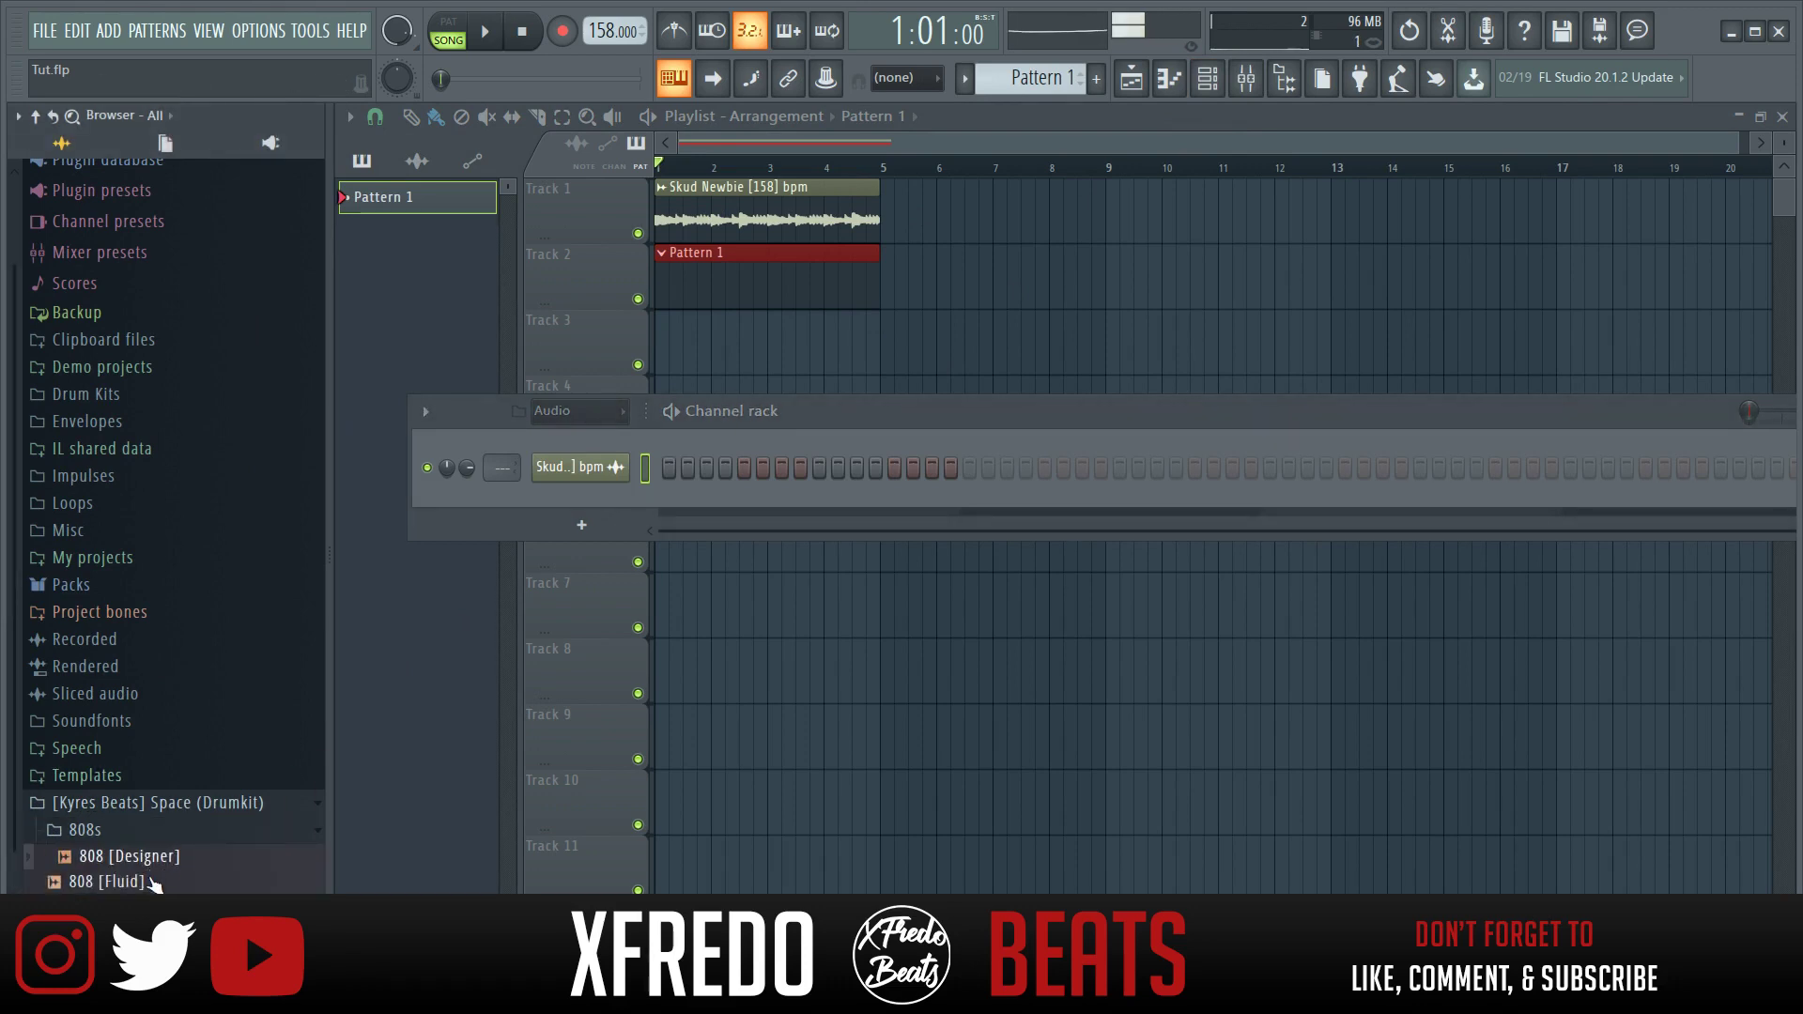
{"action": "left_click", "coordinate": [145, 881]}
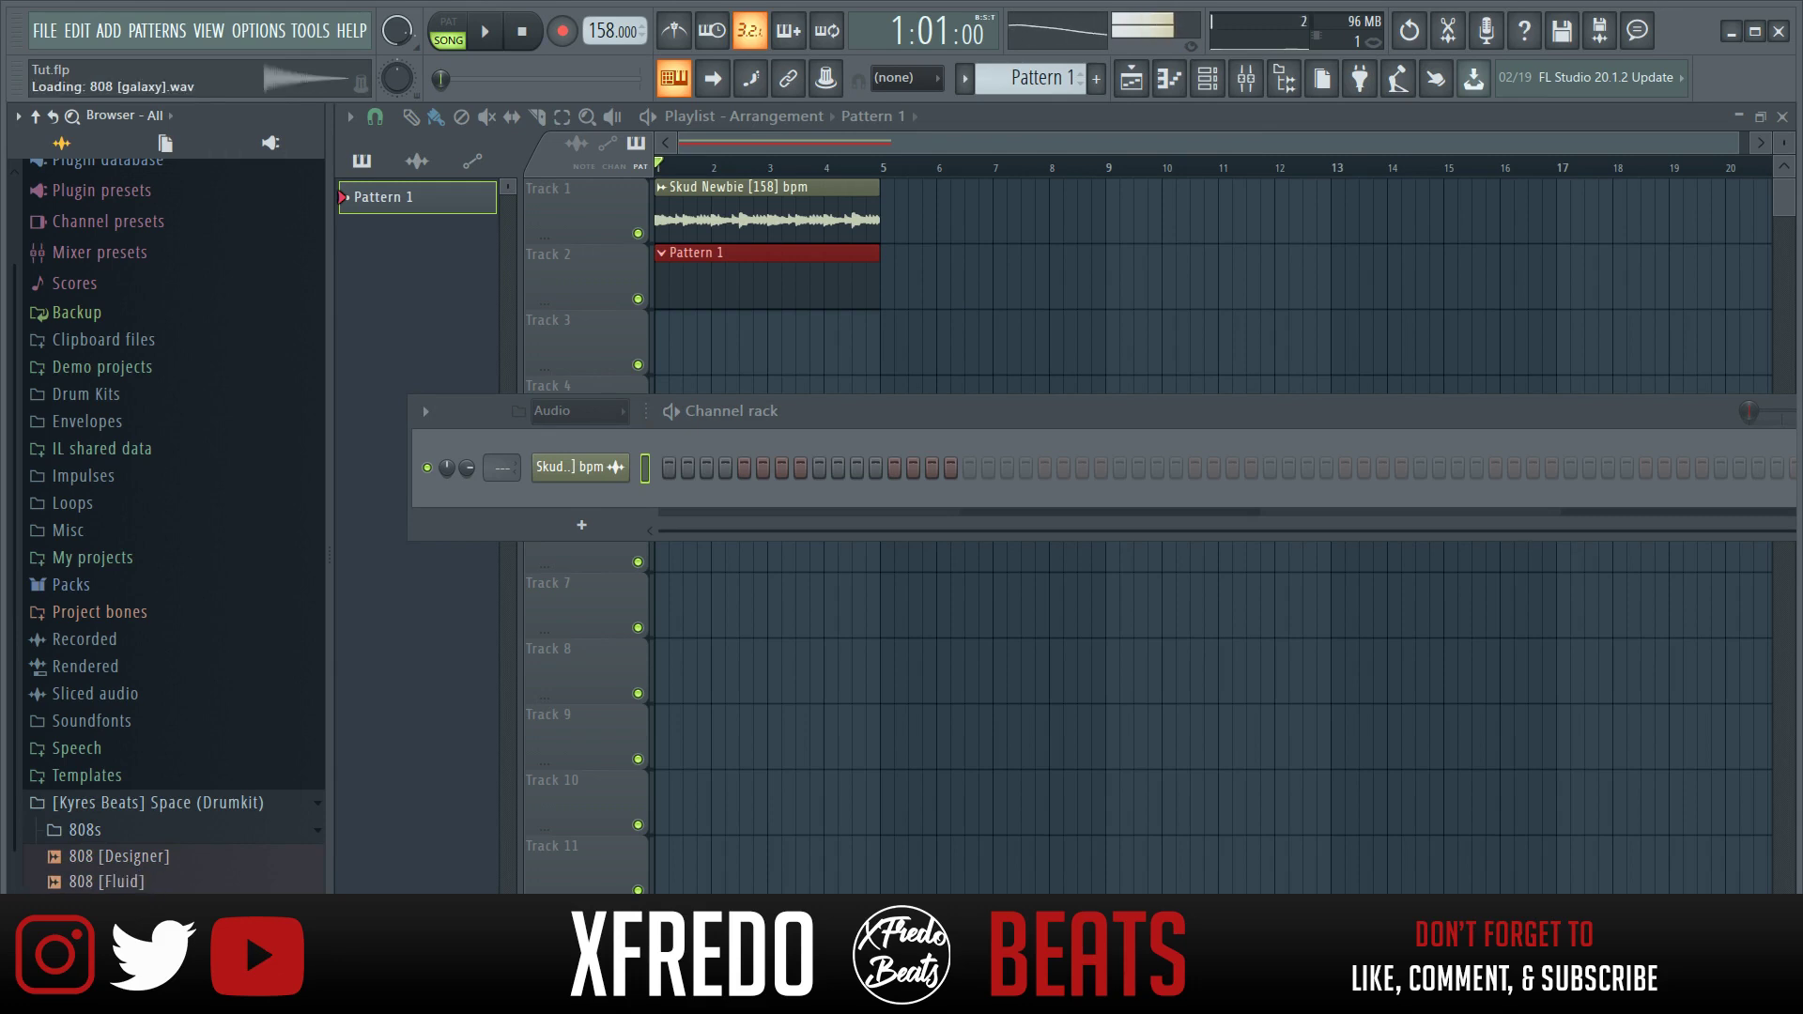
{"action": "left_click", "coordinate": [145, 907]}
{"action": "left_click", "coordinate": [145, 932]}
{"action": "left_click", "coordinate": [146, 958]}
{"action": "left_click_drag", "start_coordinate": [146, 958], "coordinate": [610, 501]}
Audition samples in the drum kit's Claps folder and add Clap [NASA] to the channel rack above the 808.
{"action": "left_click", "coordinate": [122, 844]}
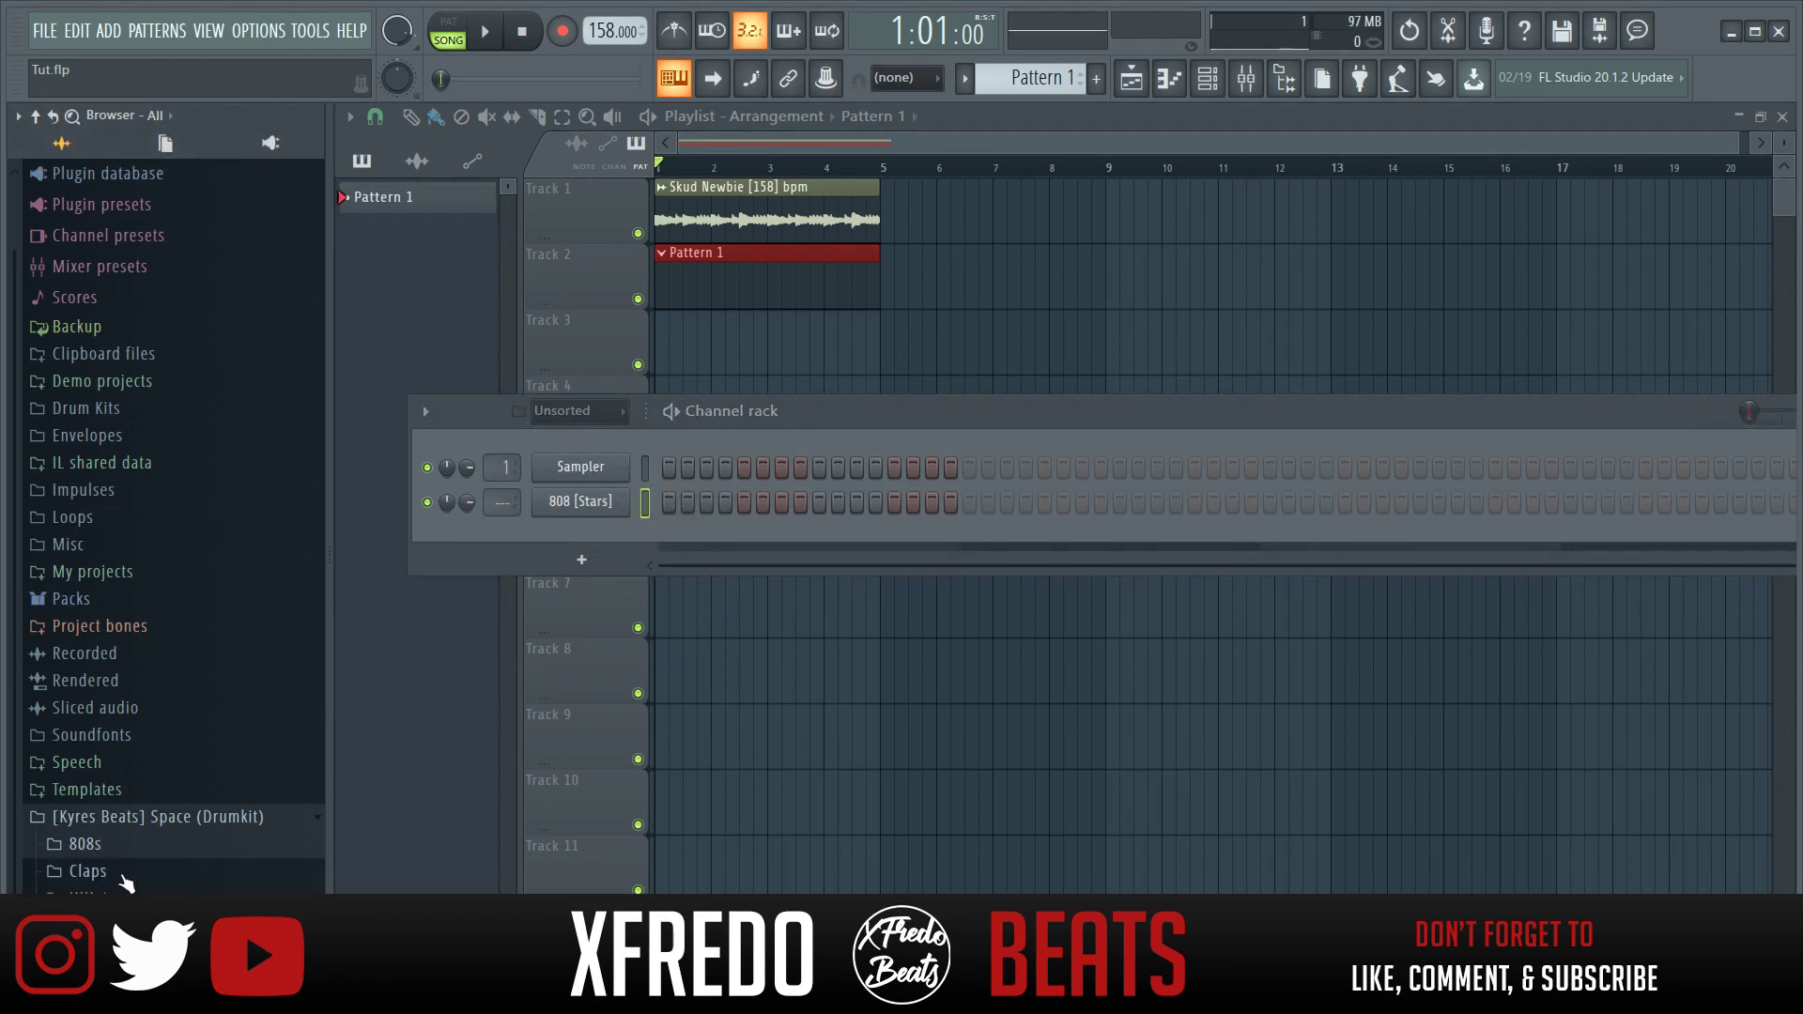
{"action": "key", "text": "Down"}
{"action": "key", "text": "Down"}
{"action": "key", "text": "Down"}
{"action": "key", "text": "Down"}
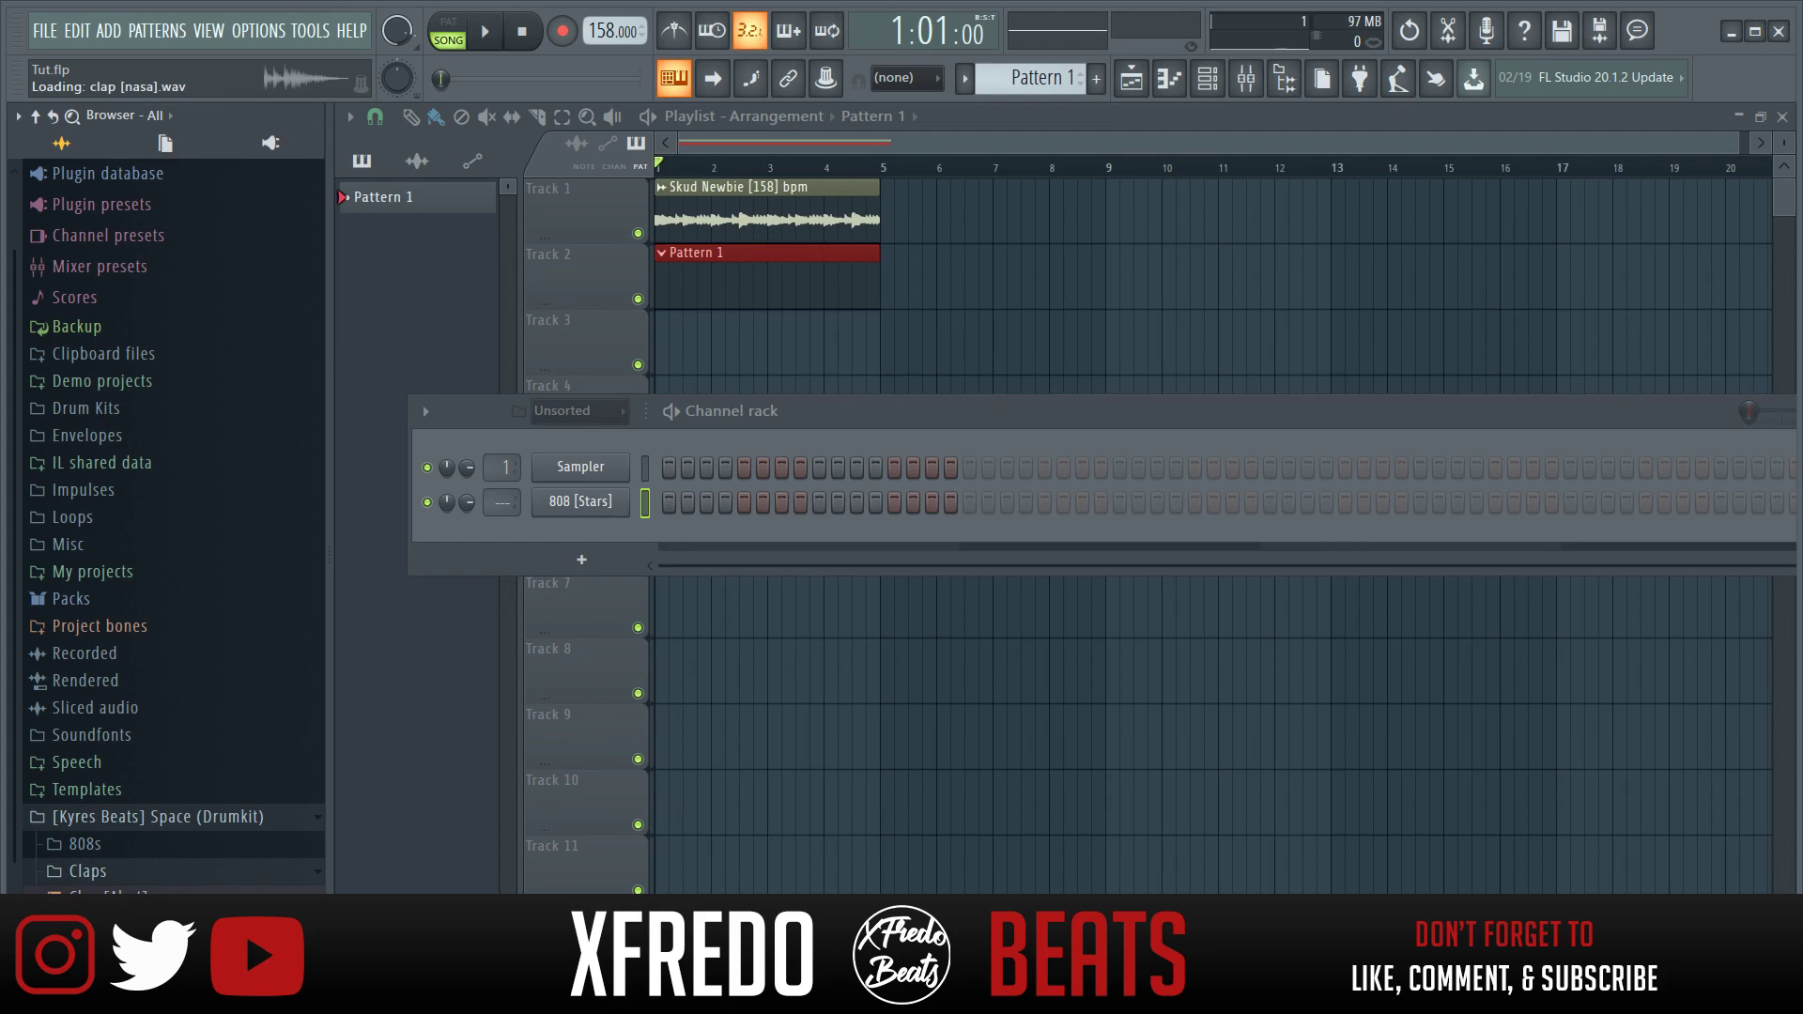
{"action": "left_click_drag", "start_coordinate": [103, 977], "coordinate": [593, 488]}
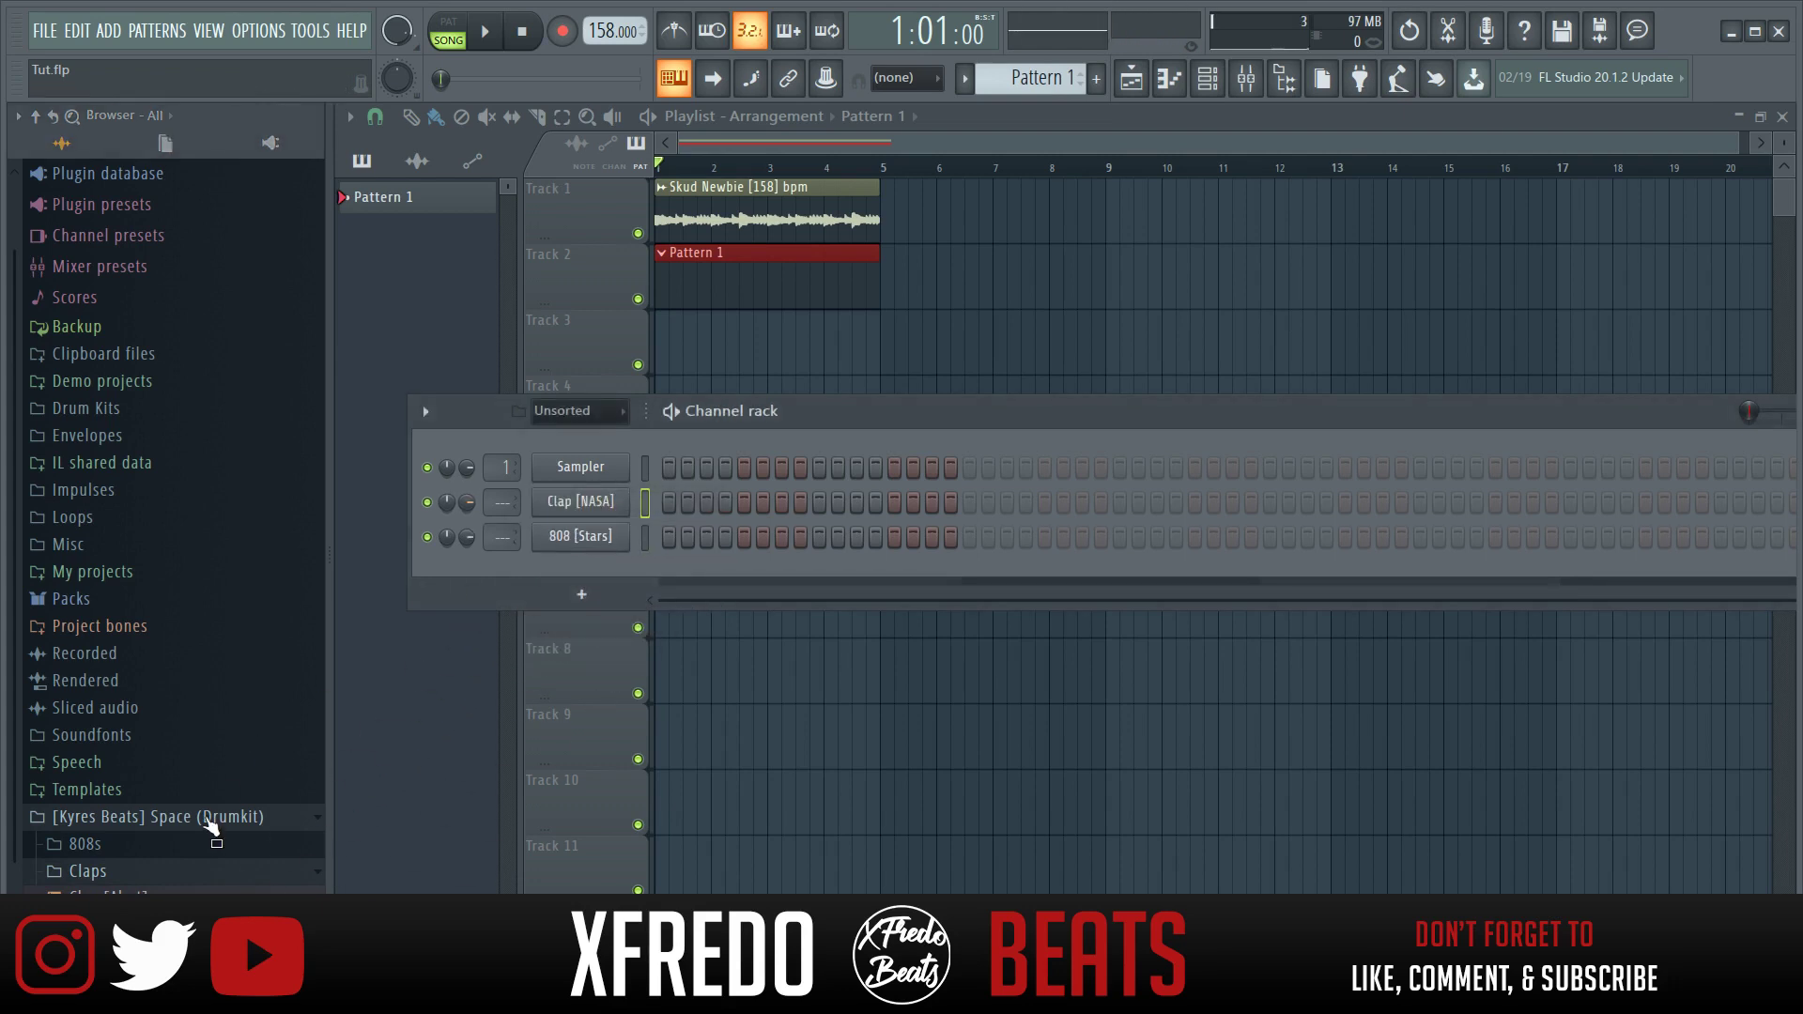
Add HiHat [Step] from the drum kit's HiHats folder to the channel rack between the clap and the 808.
{"action": "scroll", "coordinate": [207, 869], "scroll_direction": "down", "scroll_amount": 1}
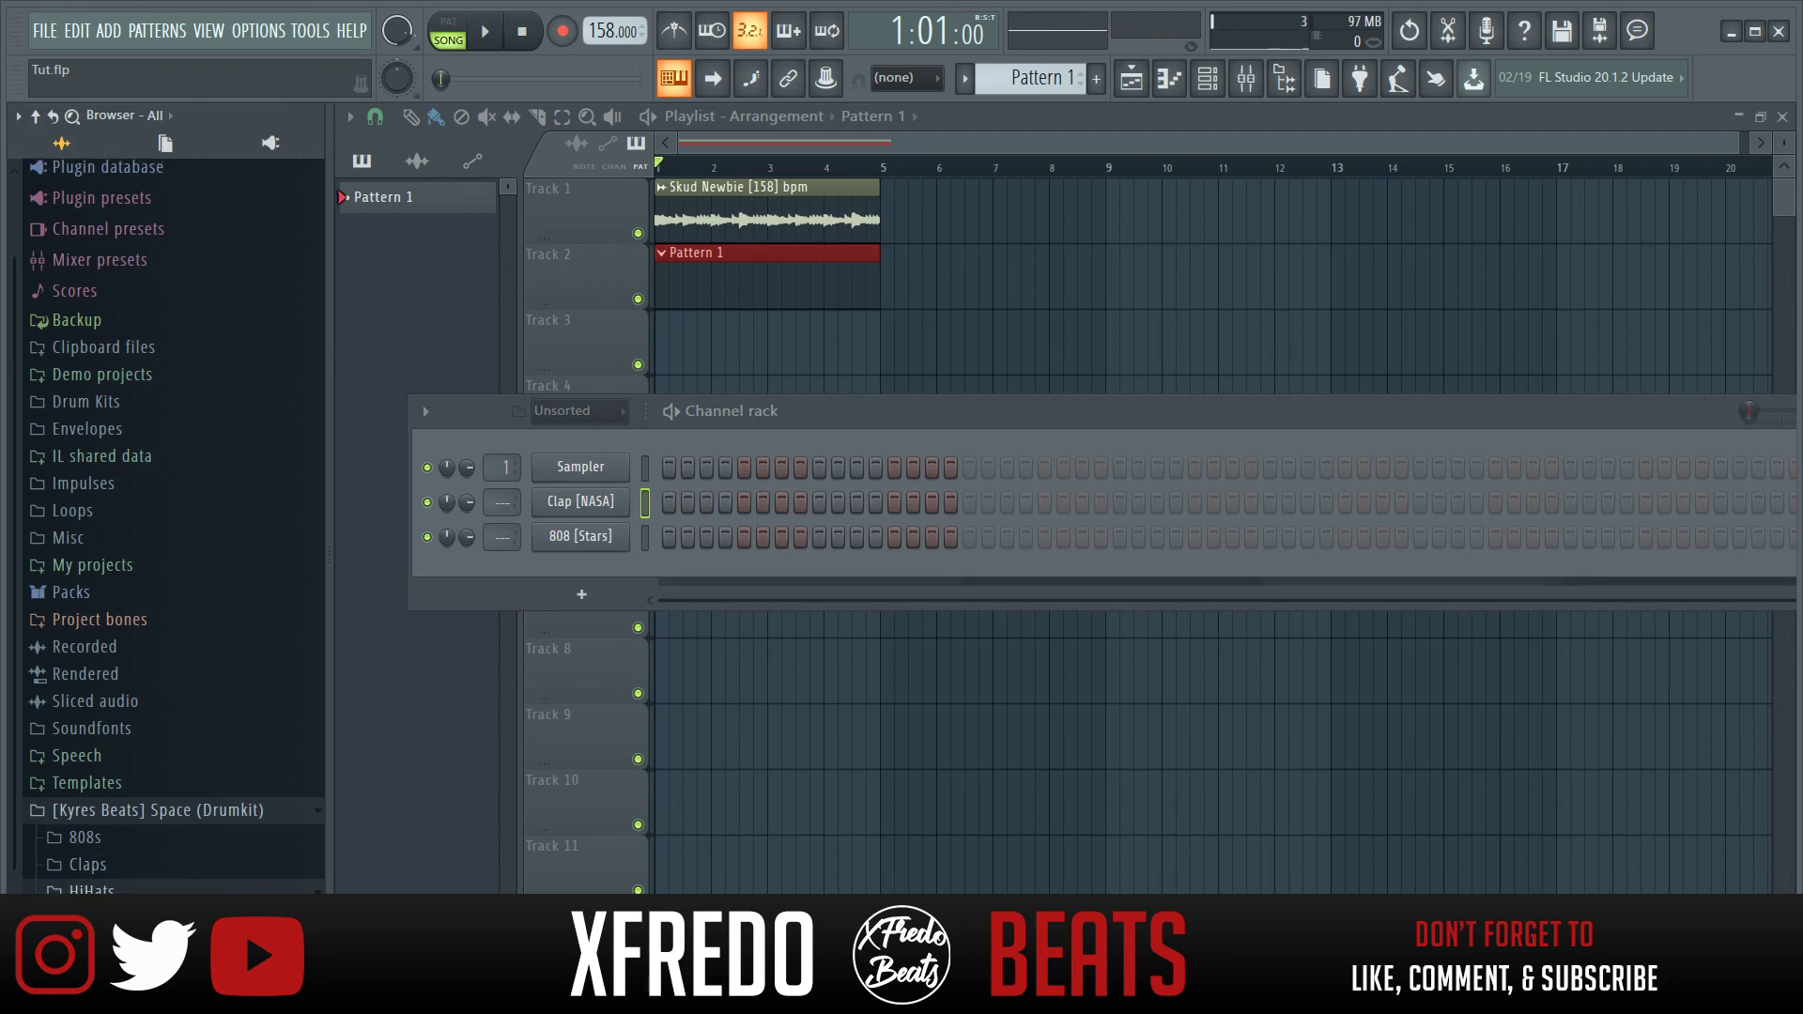
{"action": "left_click_drag", "start_coordinate": [103, 977], "coordinate": [601, 517]}
{"action": "scroll", "coordinate": [179, 714], "scroll_direction": "down", "scroll_amount": 1}
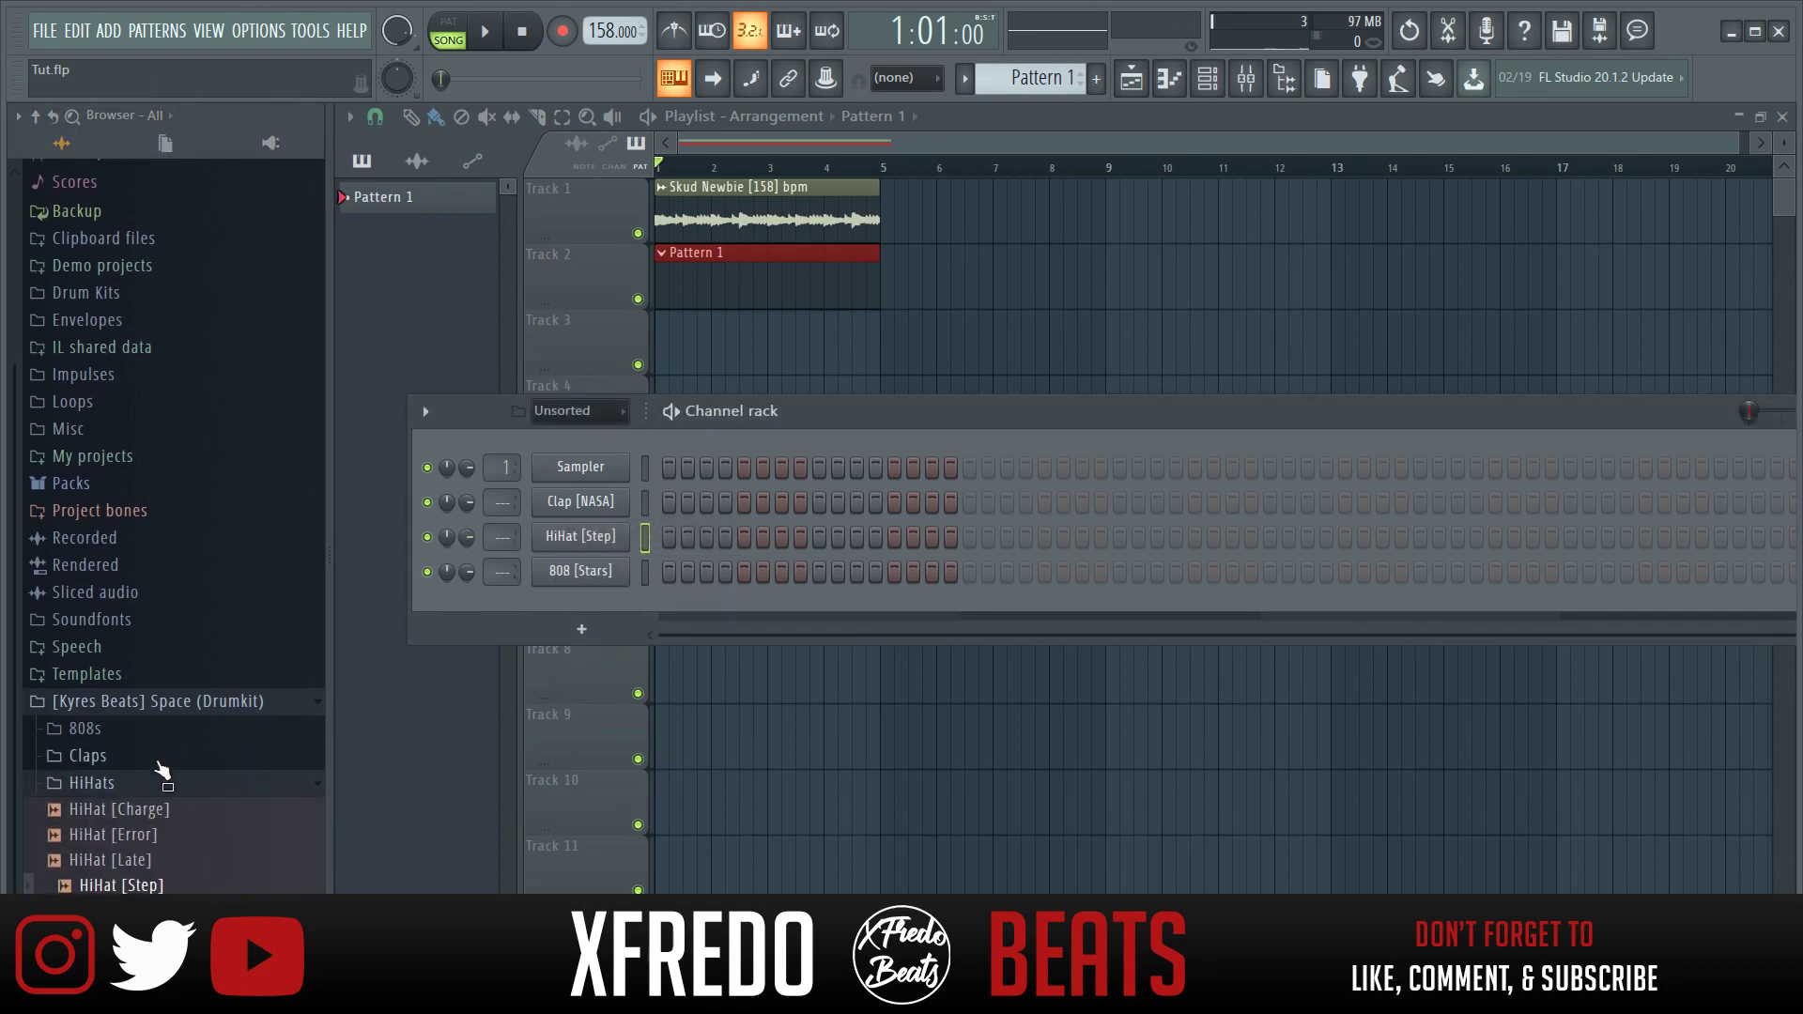
Audition samples in the drum kit's Kicks folder and add Kick [Pink] to the channel rack below the 808.
{"action": "left_click", "coordinate": [148, 780]}
{"action": "left_click", "coordinate": [108, 911]}
{"action": "left_click", "coordinate": [108, 941]}
{"action": "scroll", "coordinate": [112, 939], "scroll_direction": "down", "scroll_amount": 1}
{"action": "left_click", "coordinate": [130, 863]}
{"action": "left_click", "coordinate": [127, 894]}
{"action": "left_click", "coordinate": [124, 915]}
{"action": "left_click_drag", "start_coordinate": [104, 836], "coordinate": [587, 601]}
{"action": "scroll", "coordinate": [202, 854], "scroll_direction": "up", "scroll_amount": 4}
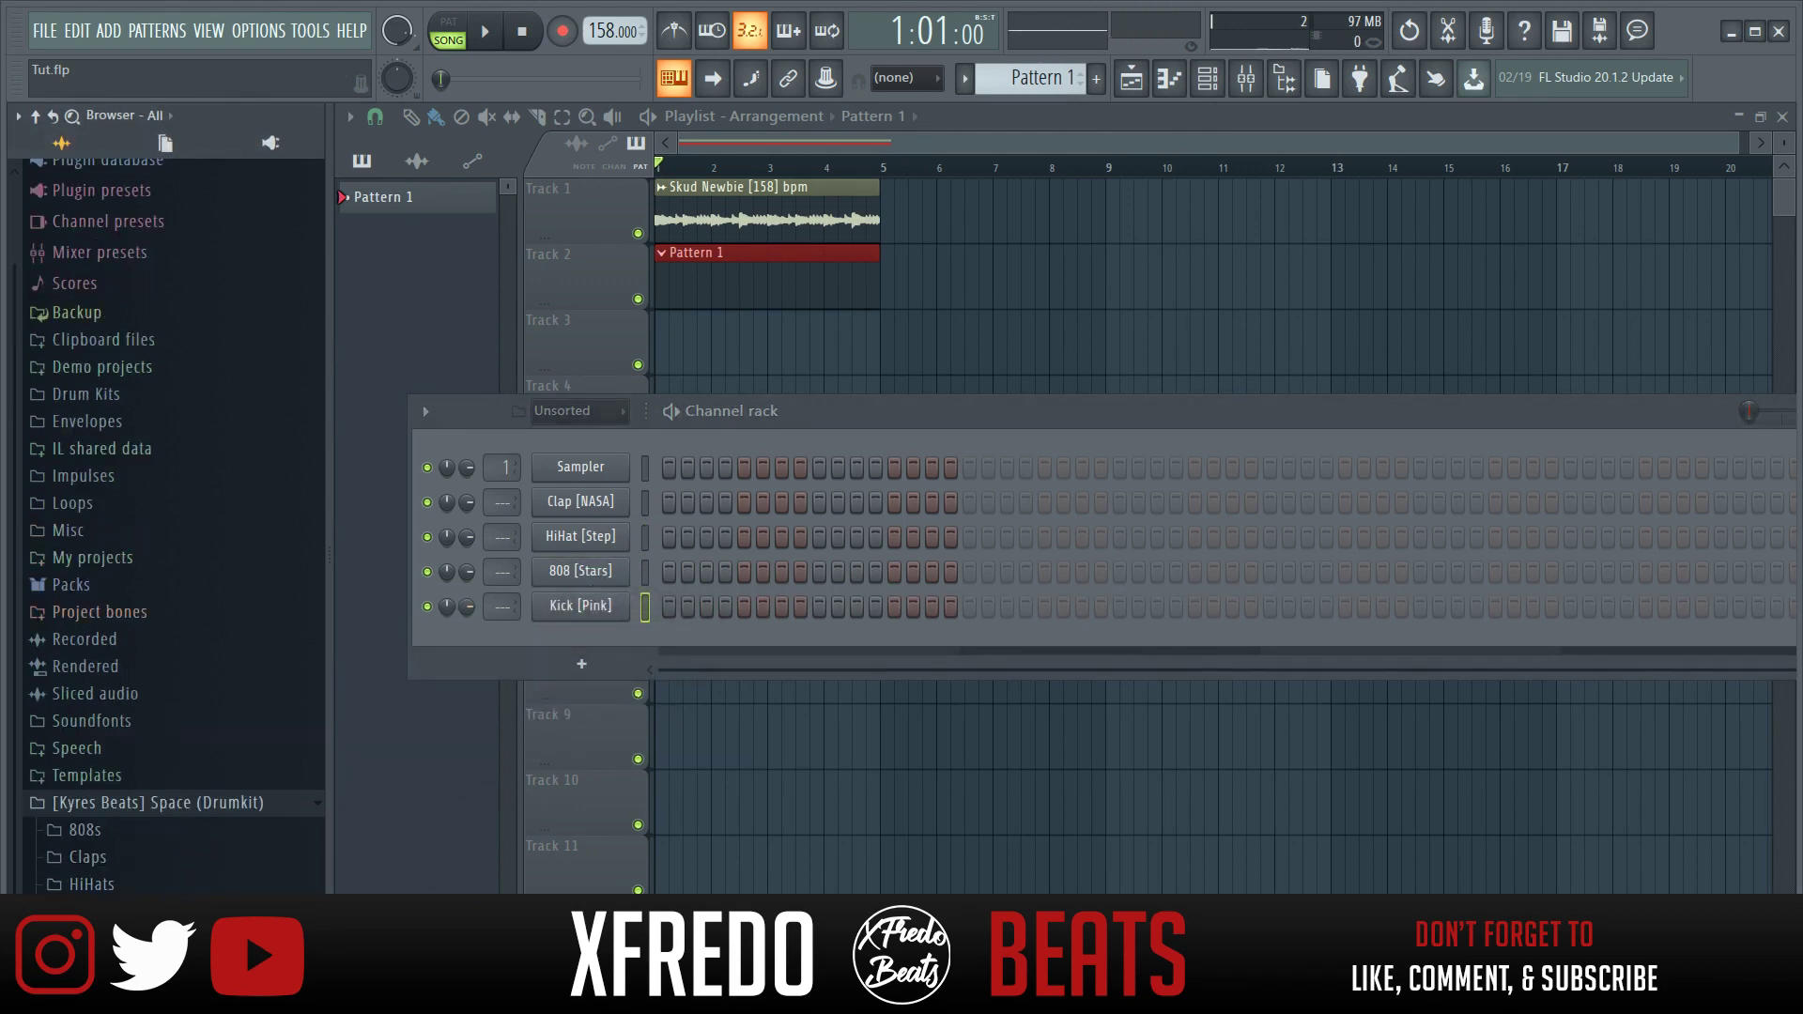
Audition samples in the Open Hats folder and add Open Hat [Cake] to the channel rack below the hi-hat.
{"action": "left_click", "coordinate": [105, 940]}
{"action": "left_click", "coordinate": [132, 944]}
{"action": "left_click", "coordinate": [131, 917]}
{"action": "left_click_drag", "start_coordinate": [131, 917], "coordinate": [591, 568]}
{"action": "scroll", "coordinate": [248, 876], "scroll_direction": "up", "scroll_amount": 3}
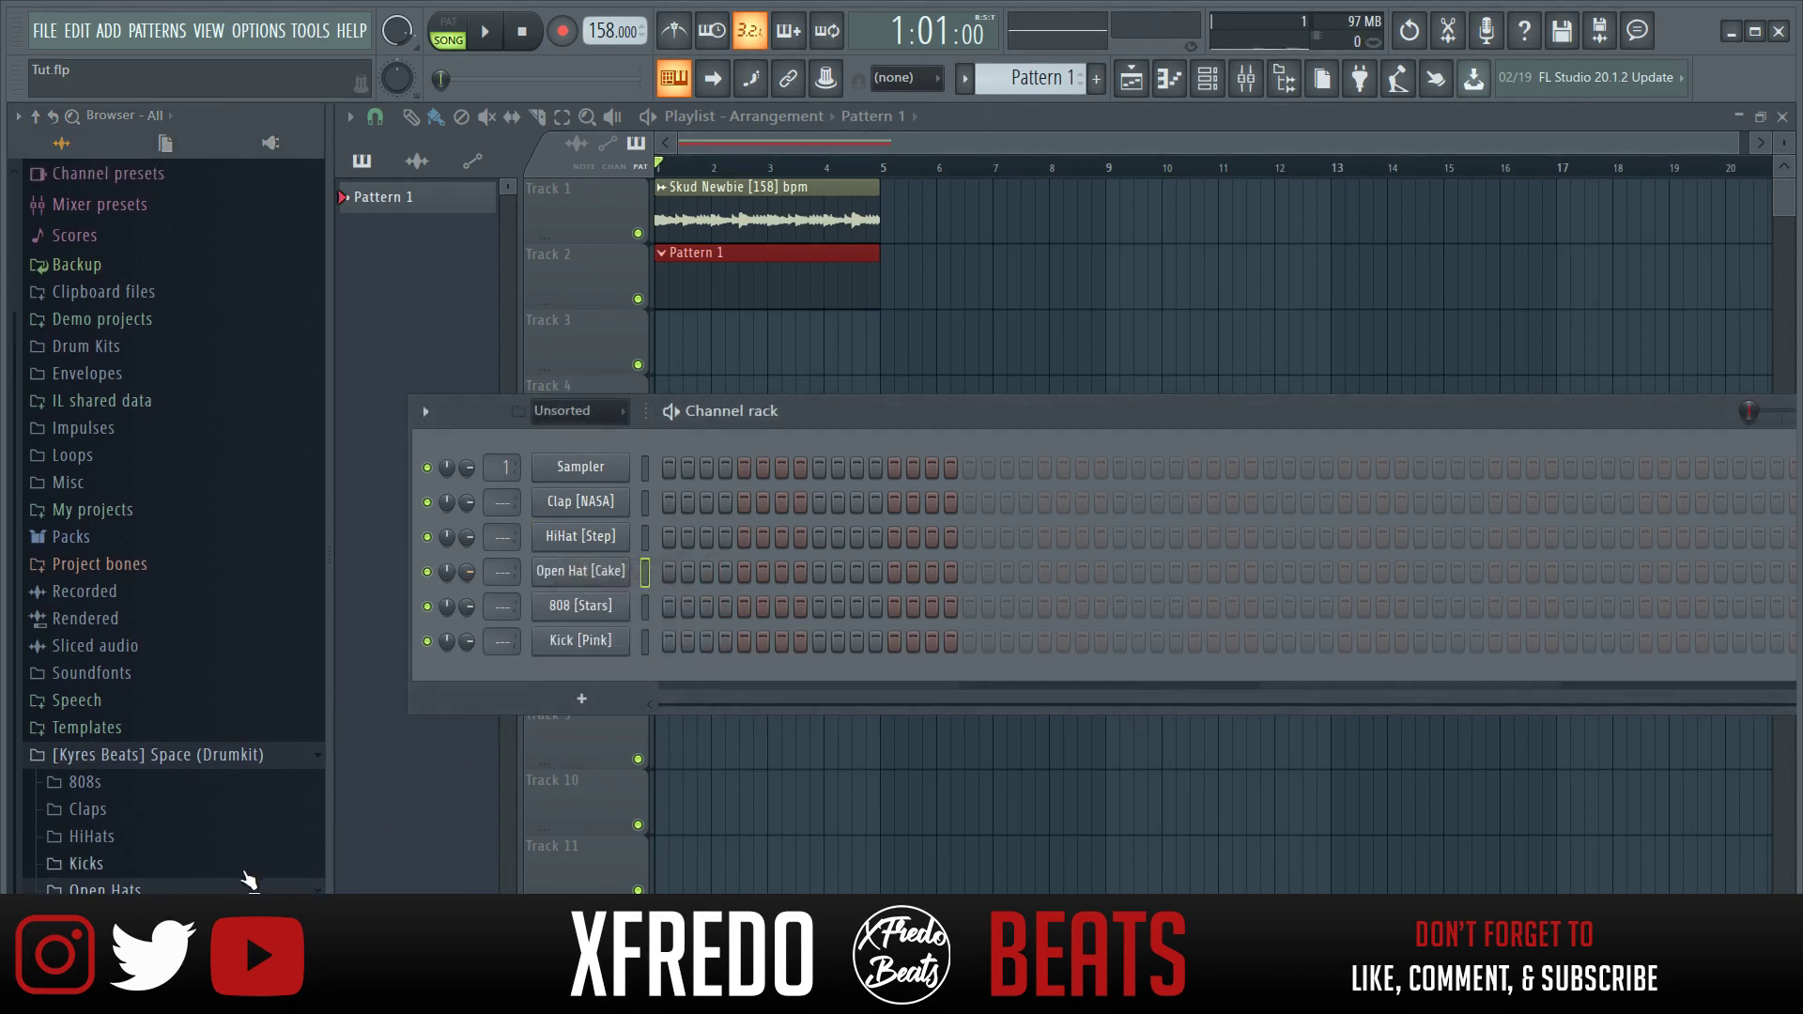
Add the Snare [Rush] sample from the drum kit to the channel rack above the open hat.
{"action": "scroll", "coordinate": [174, 526], "scroll_direction": "down", "scroll_amount": 5}
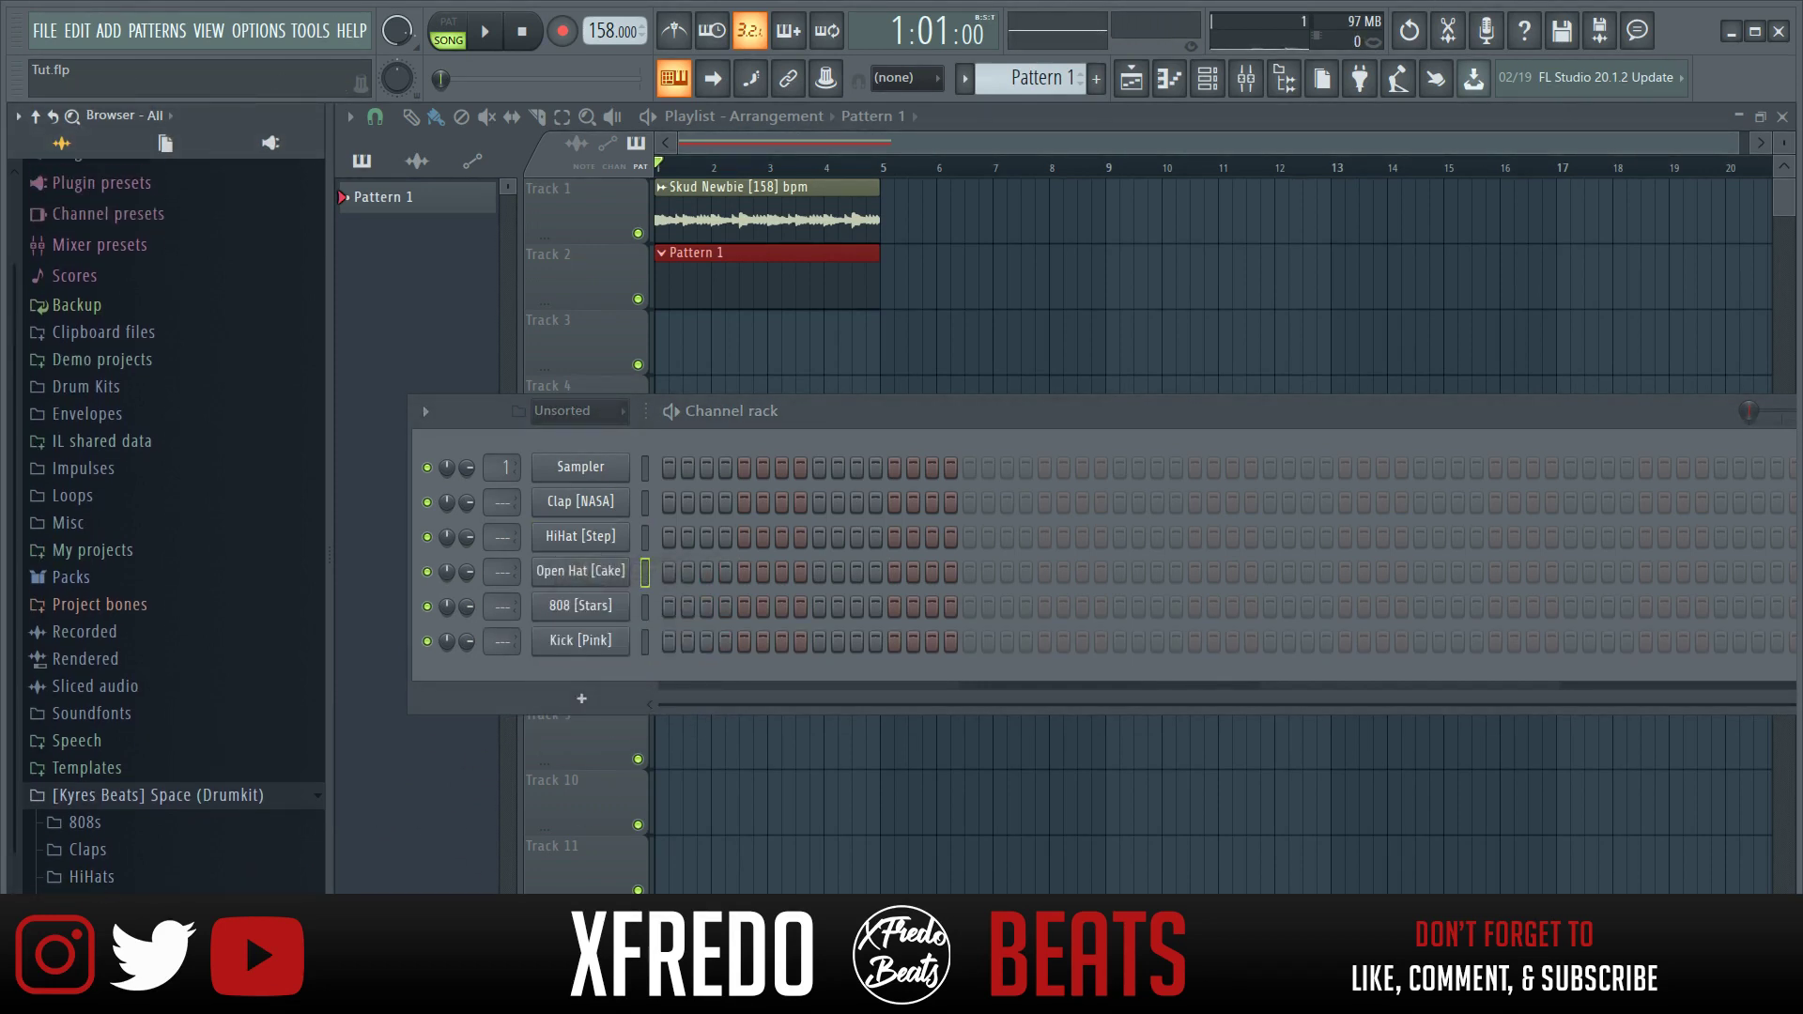
{"action": "left_click", "coordinate": [122, 900]}
{"action": "left_click_drag", "start_coordinate": [122, 920], "coordinate": [629, 565]}
Show all channels in the channel rack and delete the empty Sampler channel.
{"action": "left_click_drag", "start_coordinate": [978, 409], "coordinate": [928, 387]}
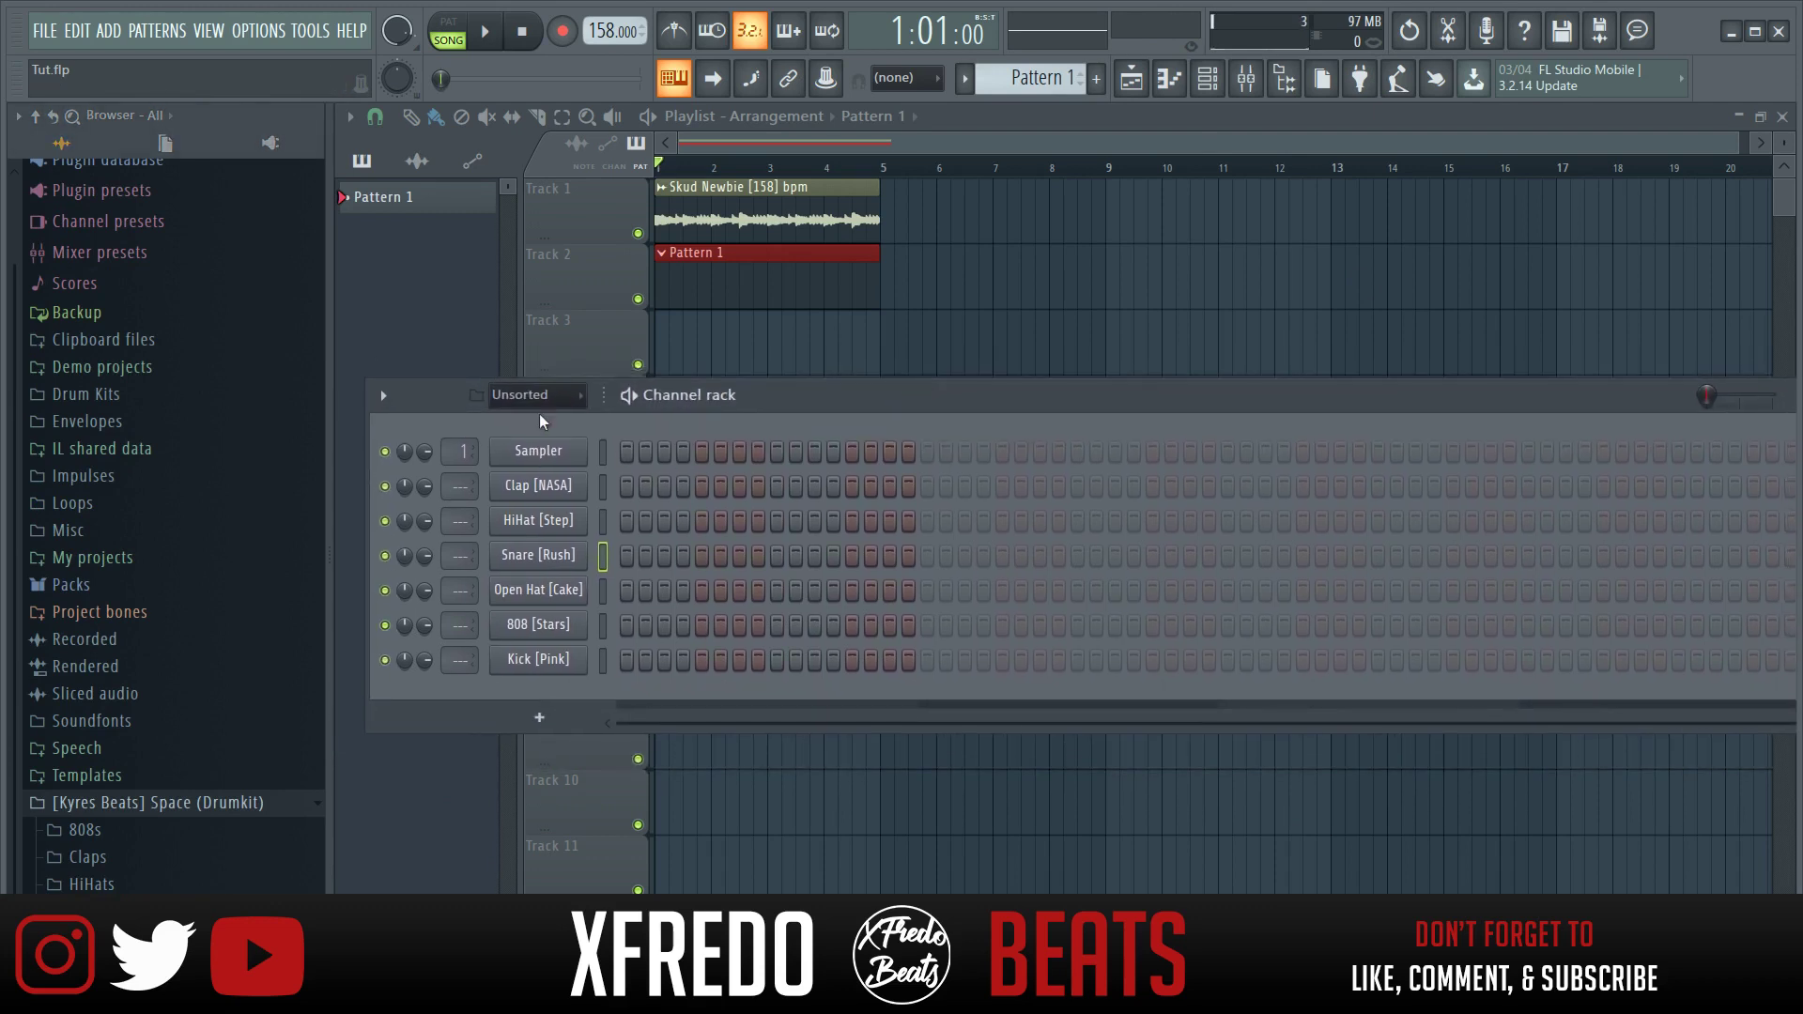
{"action": "left_click", "coordinate": [511, 392]}
{"action": "left_click", "coordinate": [505, 422]}
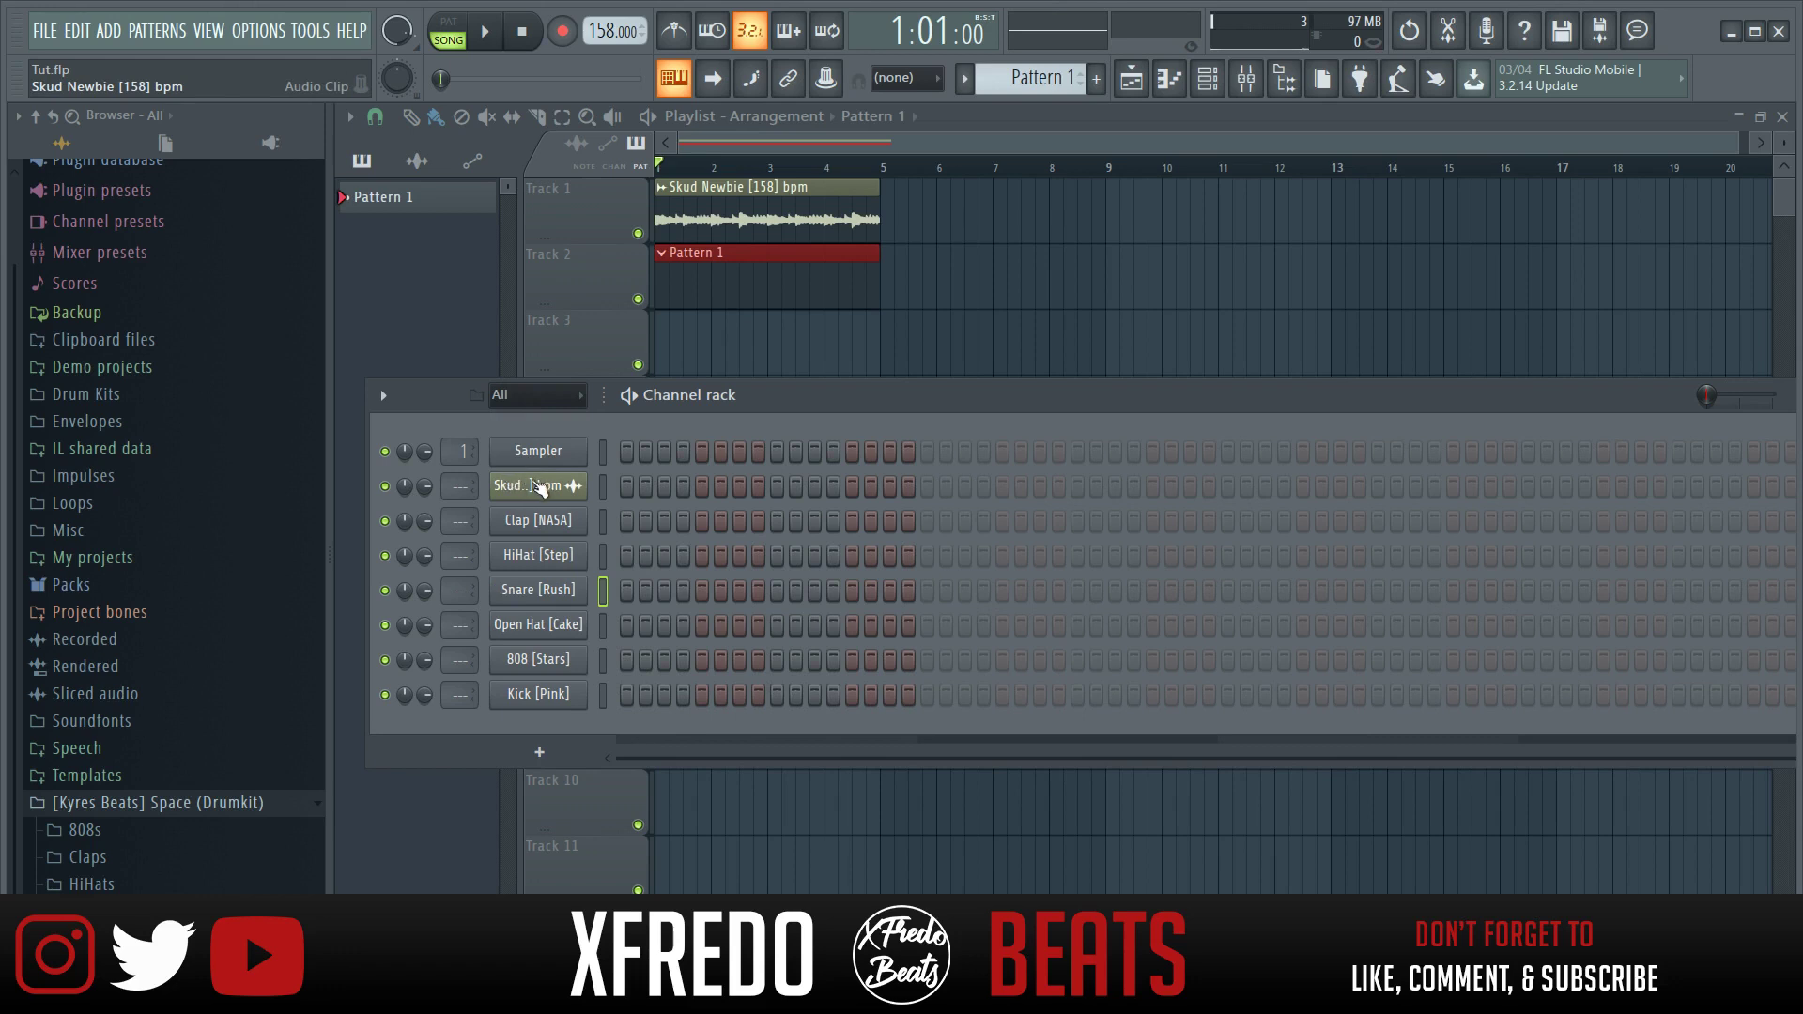
{"action": "right_click", "coordinate": [533, 452]}
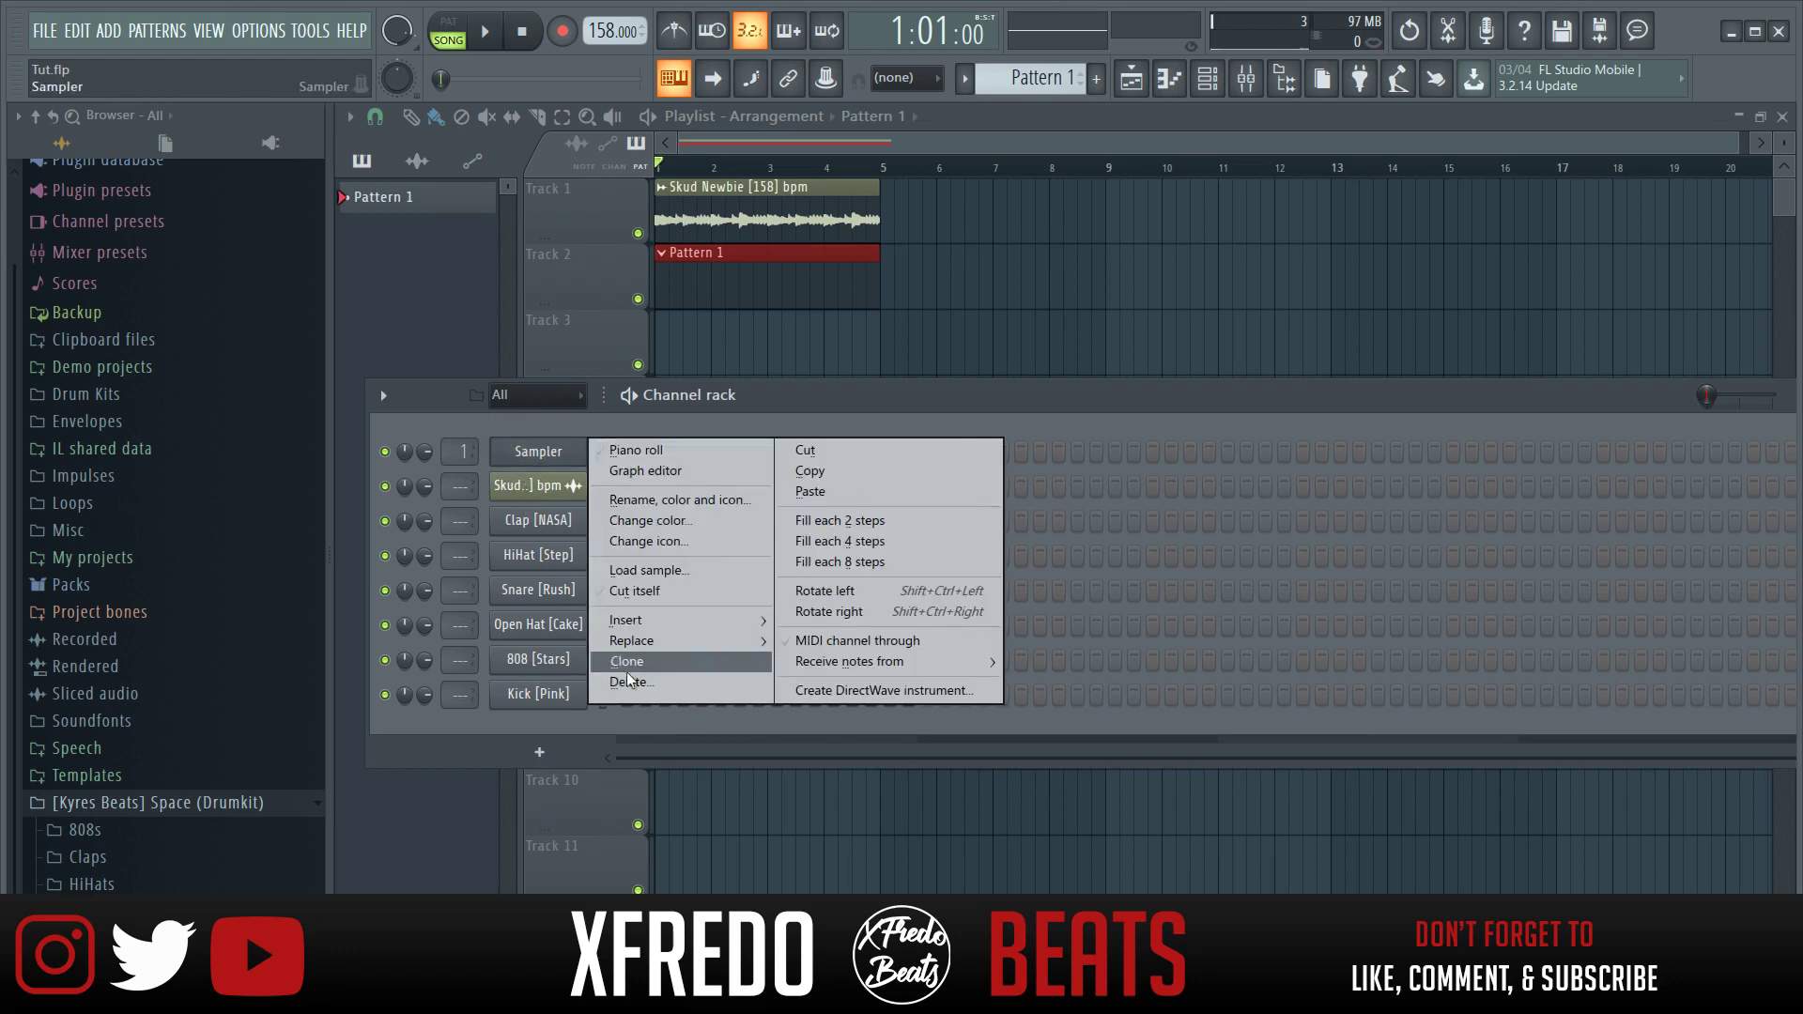
{"action": "left_click", "coordinate": [639, 682]}
{"action": "left_click", "coordinate": [990, 572]}
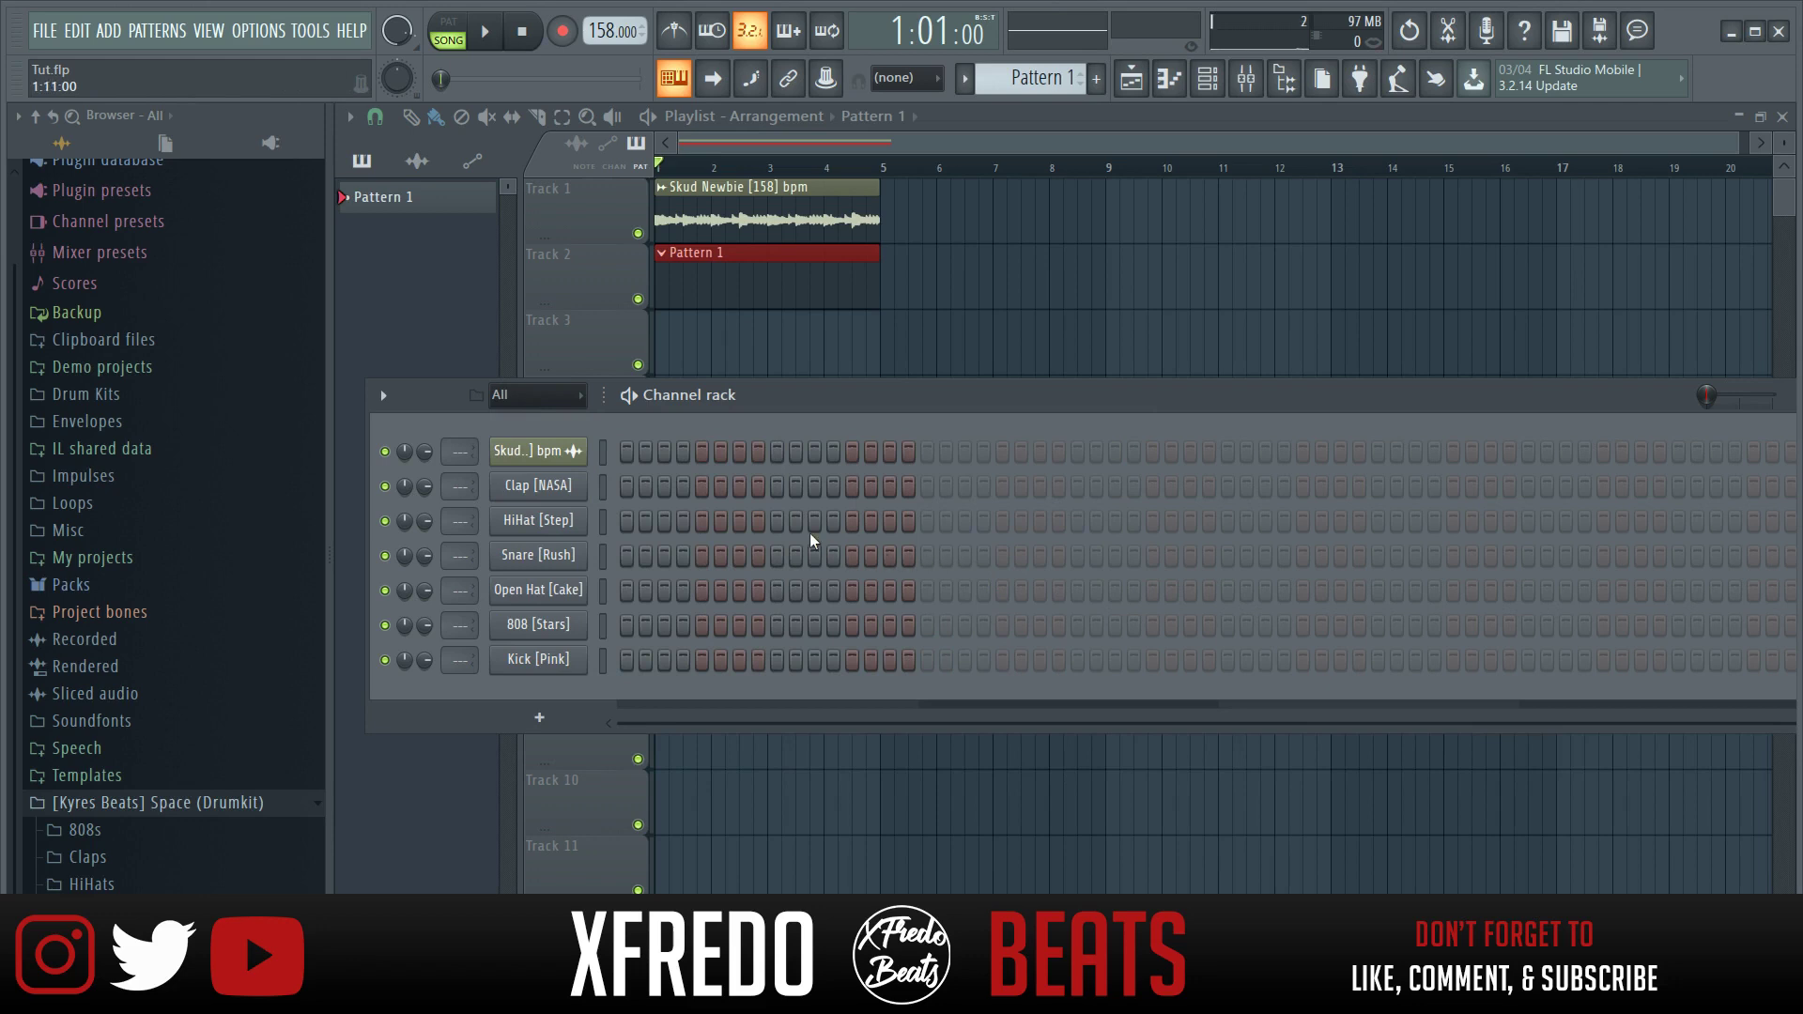
Show the mixer and examine the Master track's effect slots, closing the mixer when done.
{"action": "left_click", "coordinate": [1261, 85]}
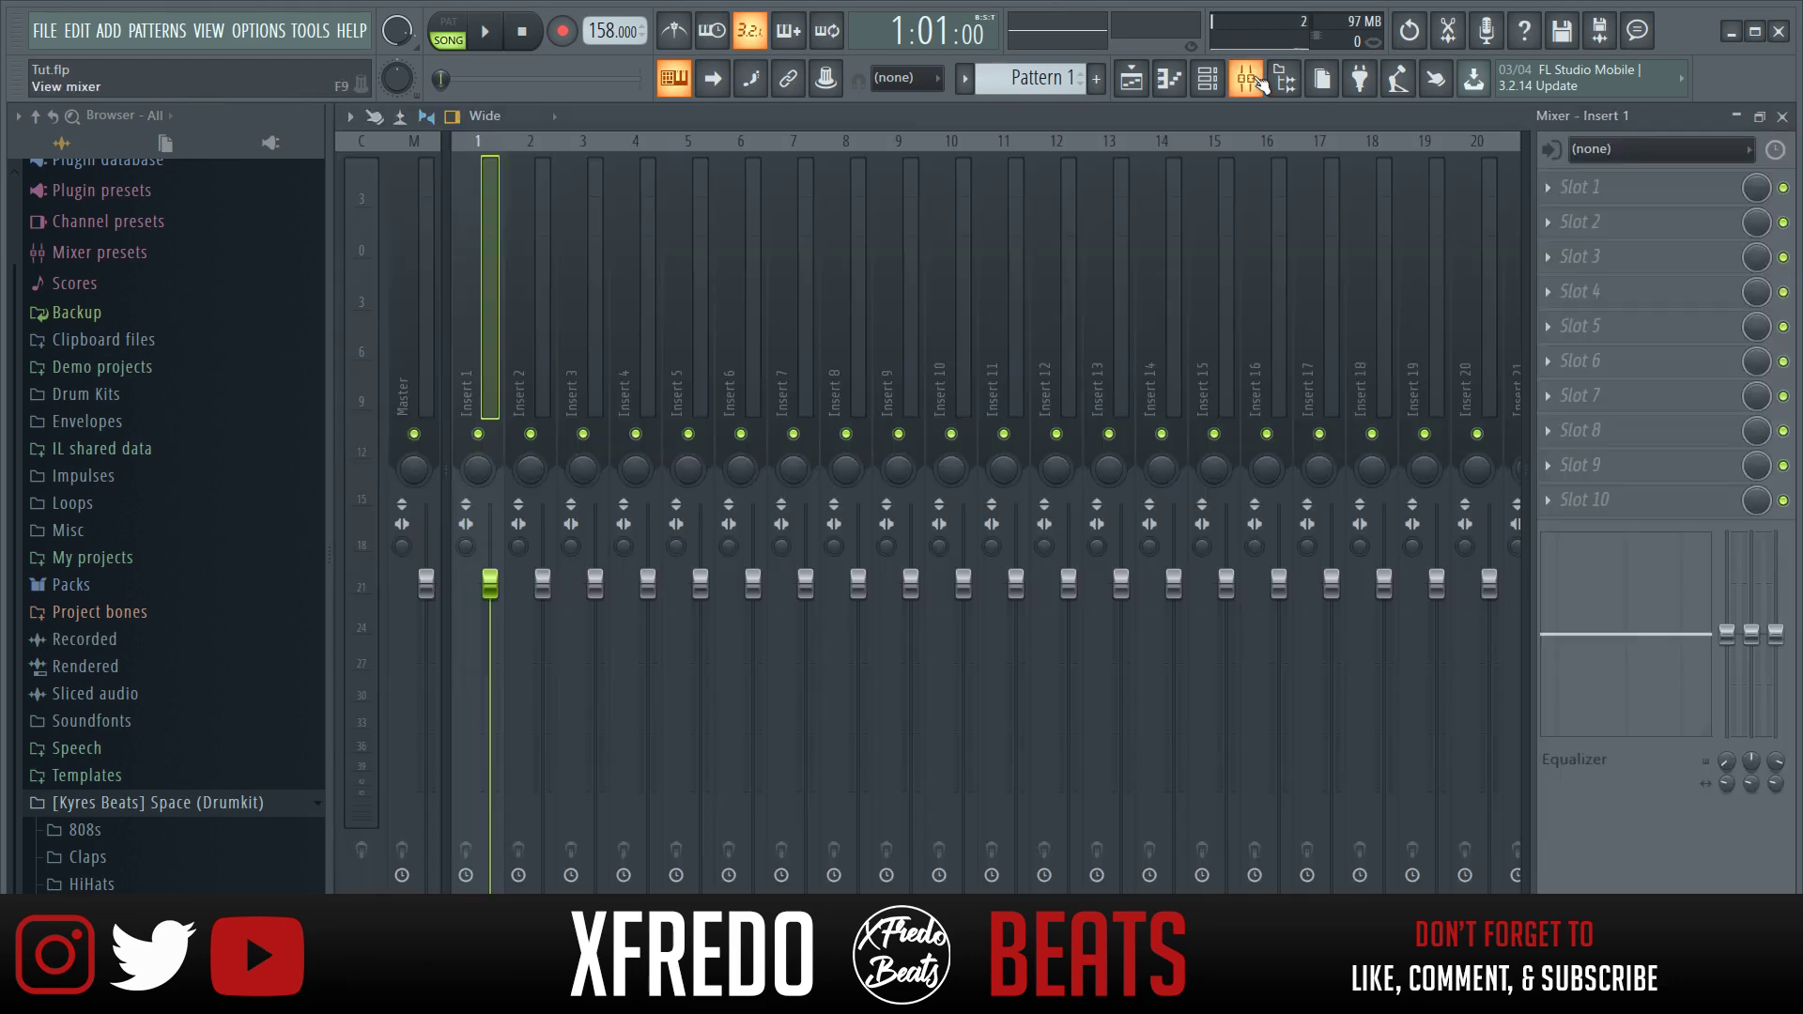
{"action": "left_click", "coordinate": [420, 330]}
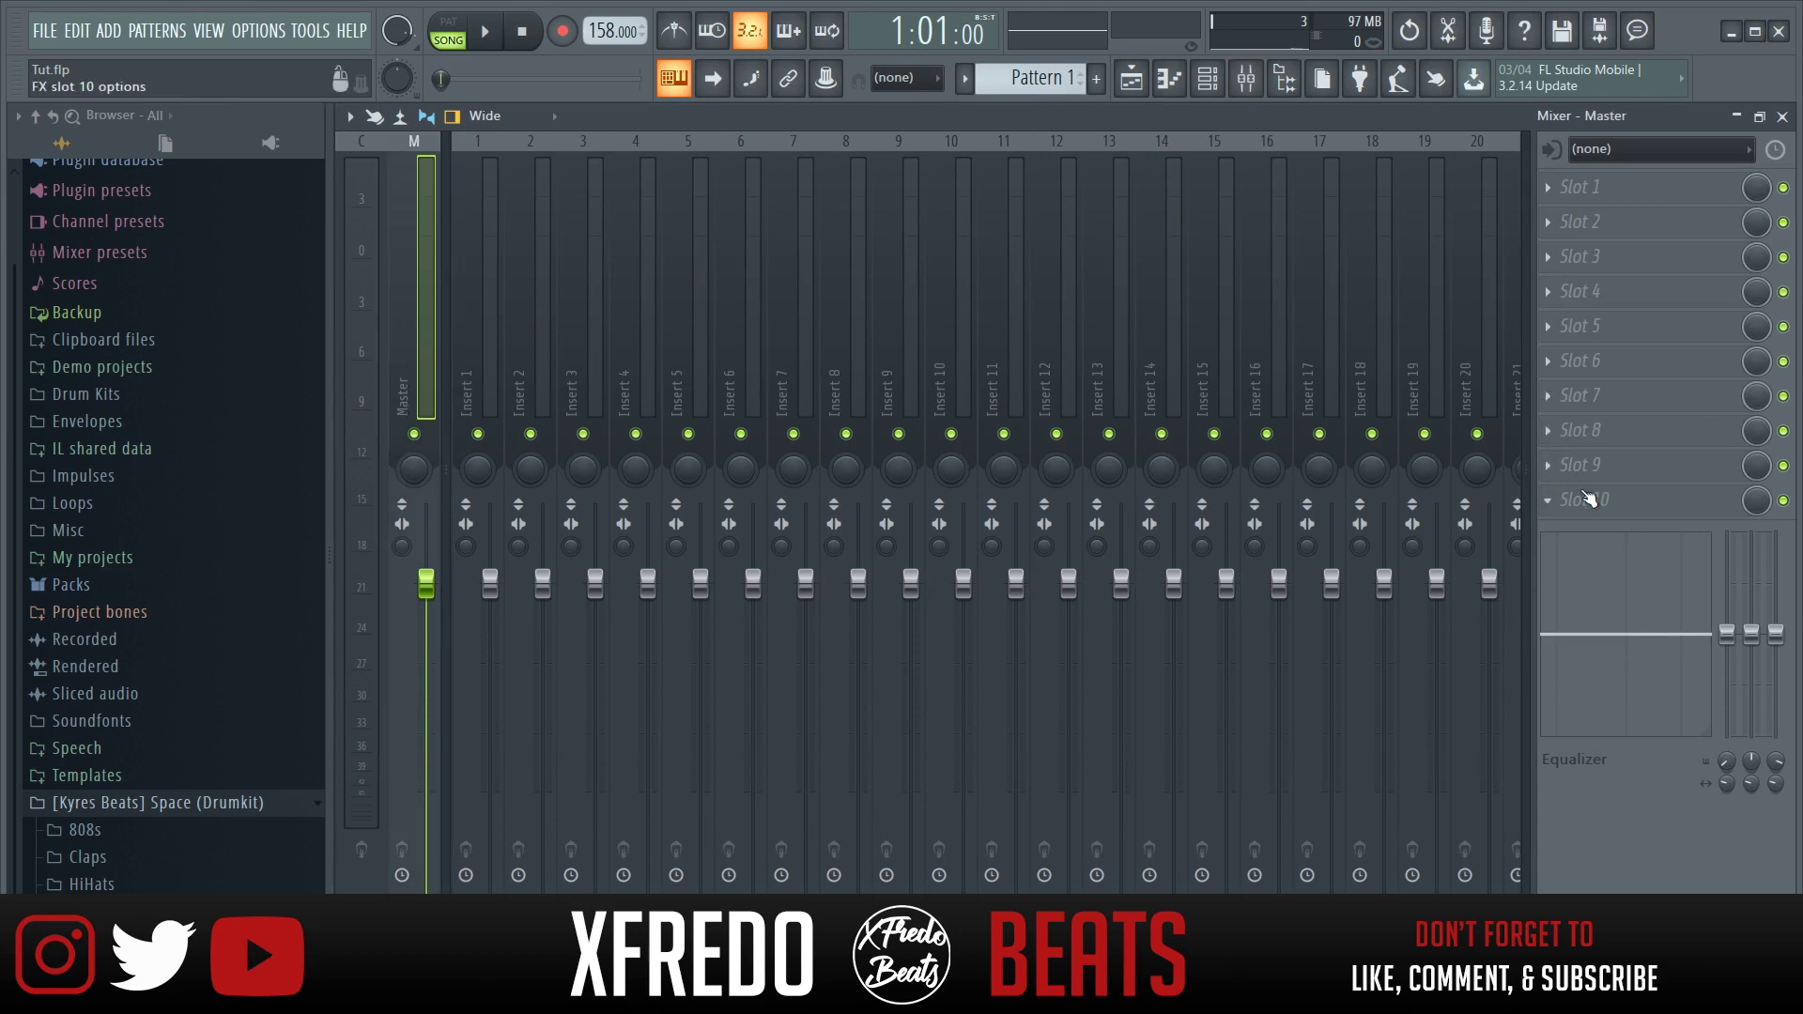
{"action": "left_click", "coordinate": [1784, 189]}
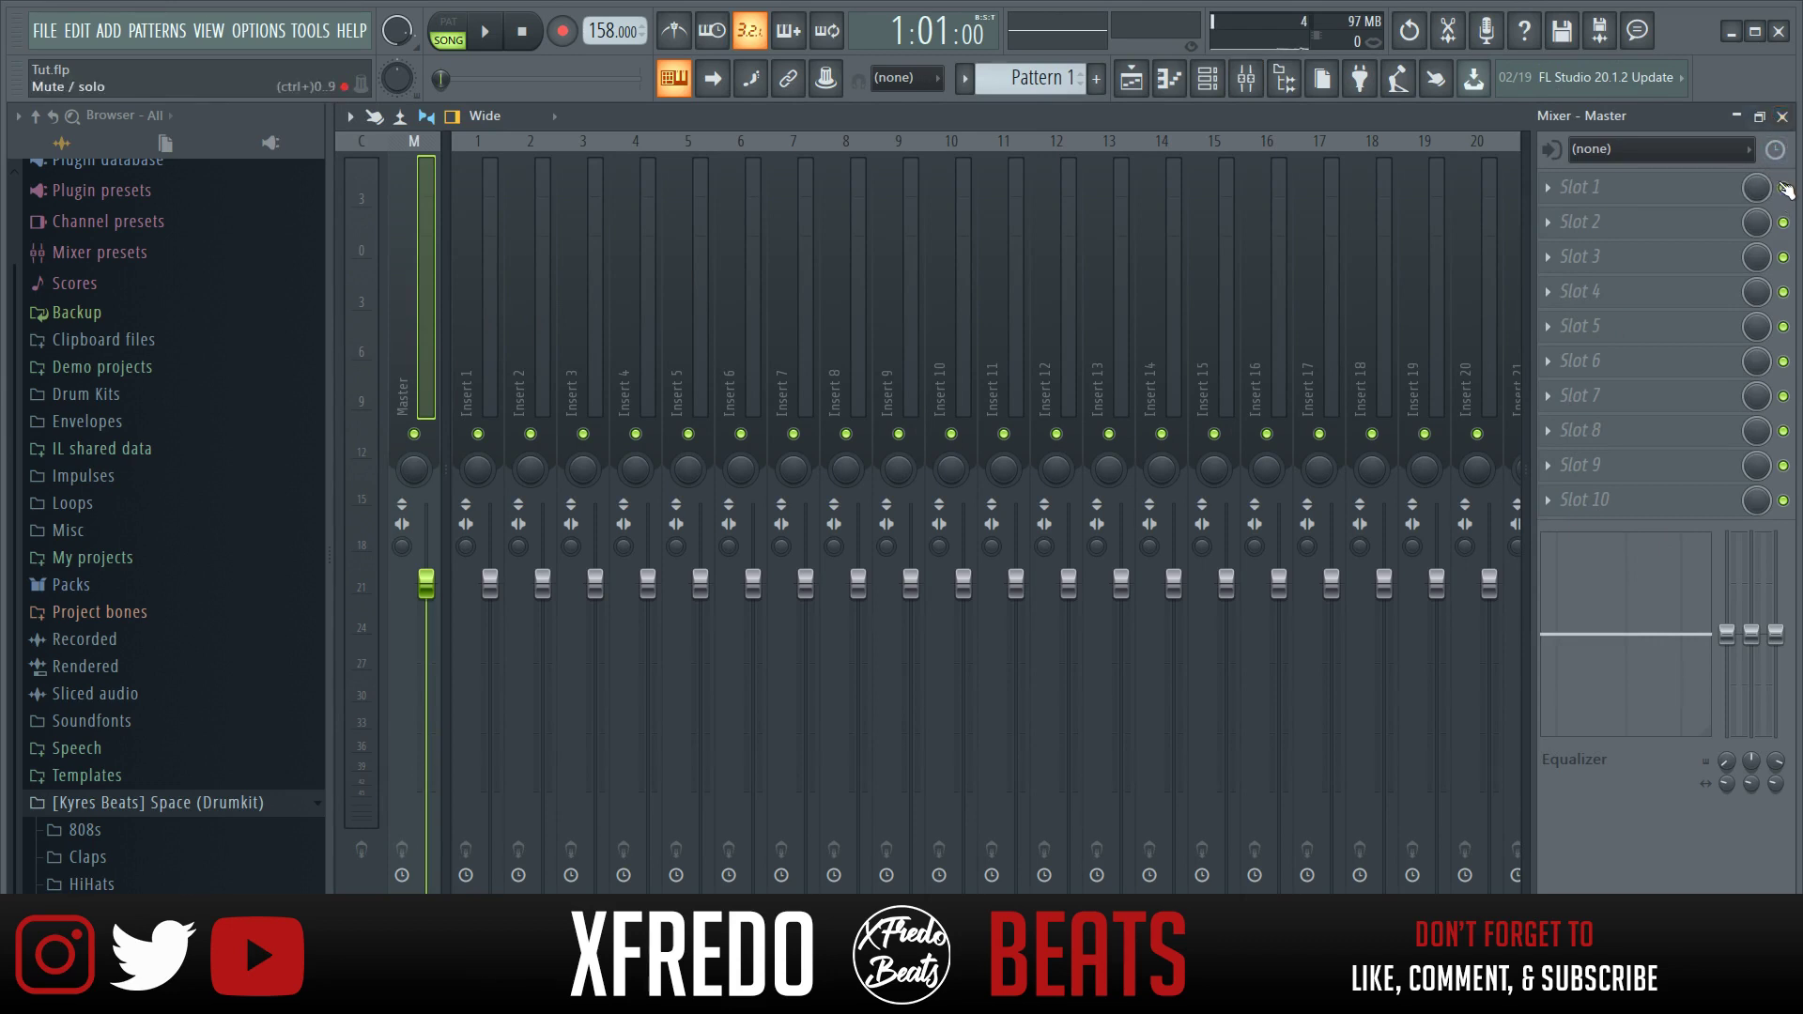
{"action": "left_click", "coordinate": [1783, 116]}
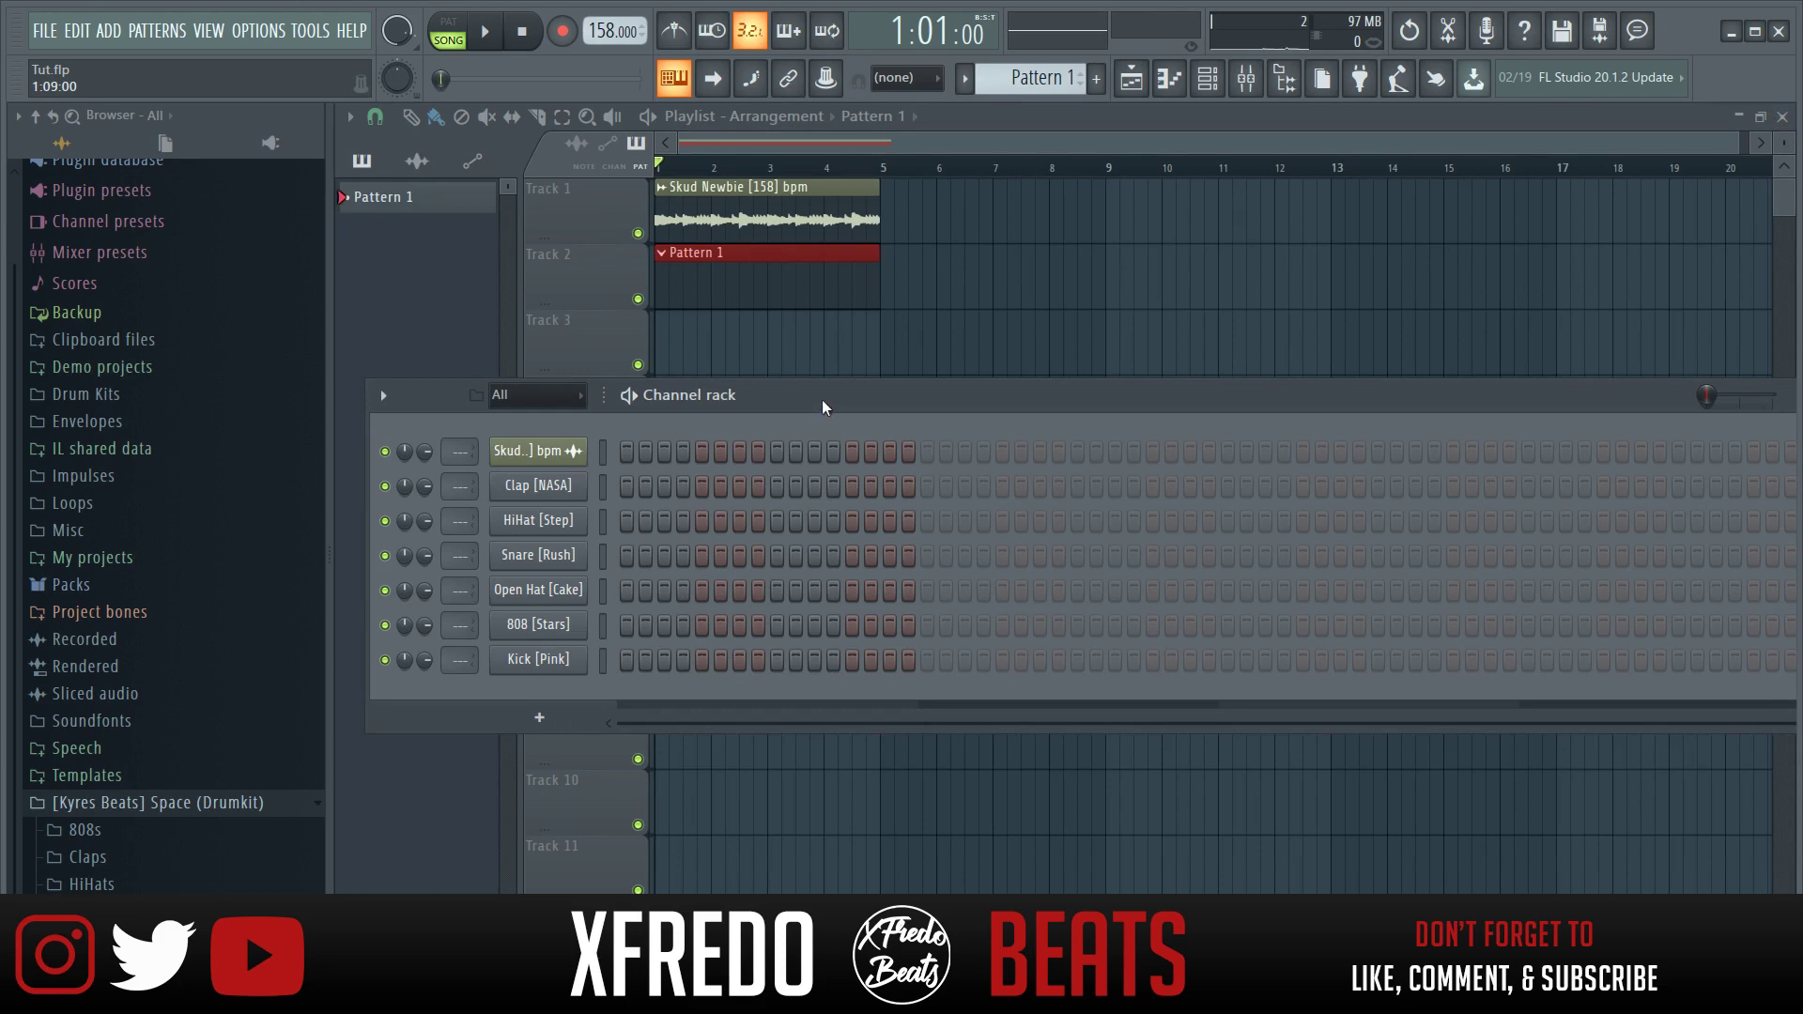
Reposition and resize the channel rack window so that 64 steps per channel fit in view.
{"action": "left_click_drag", "start_coordinate": [821, 399], "coordinate": [767, 397]}
{"action": "left_click_drag", "start_coordinate": [1794, 510], "coordinate": [867, 508]}
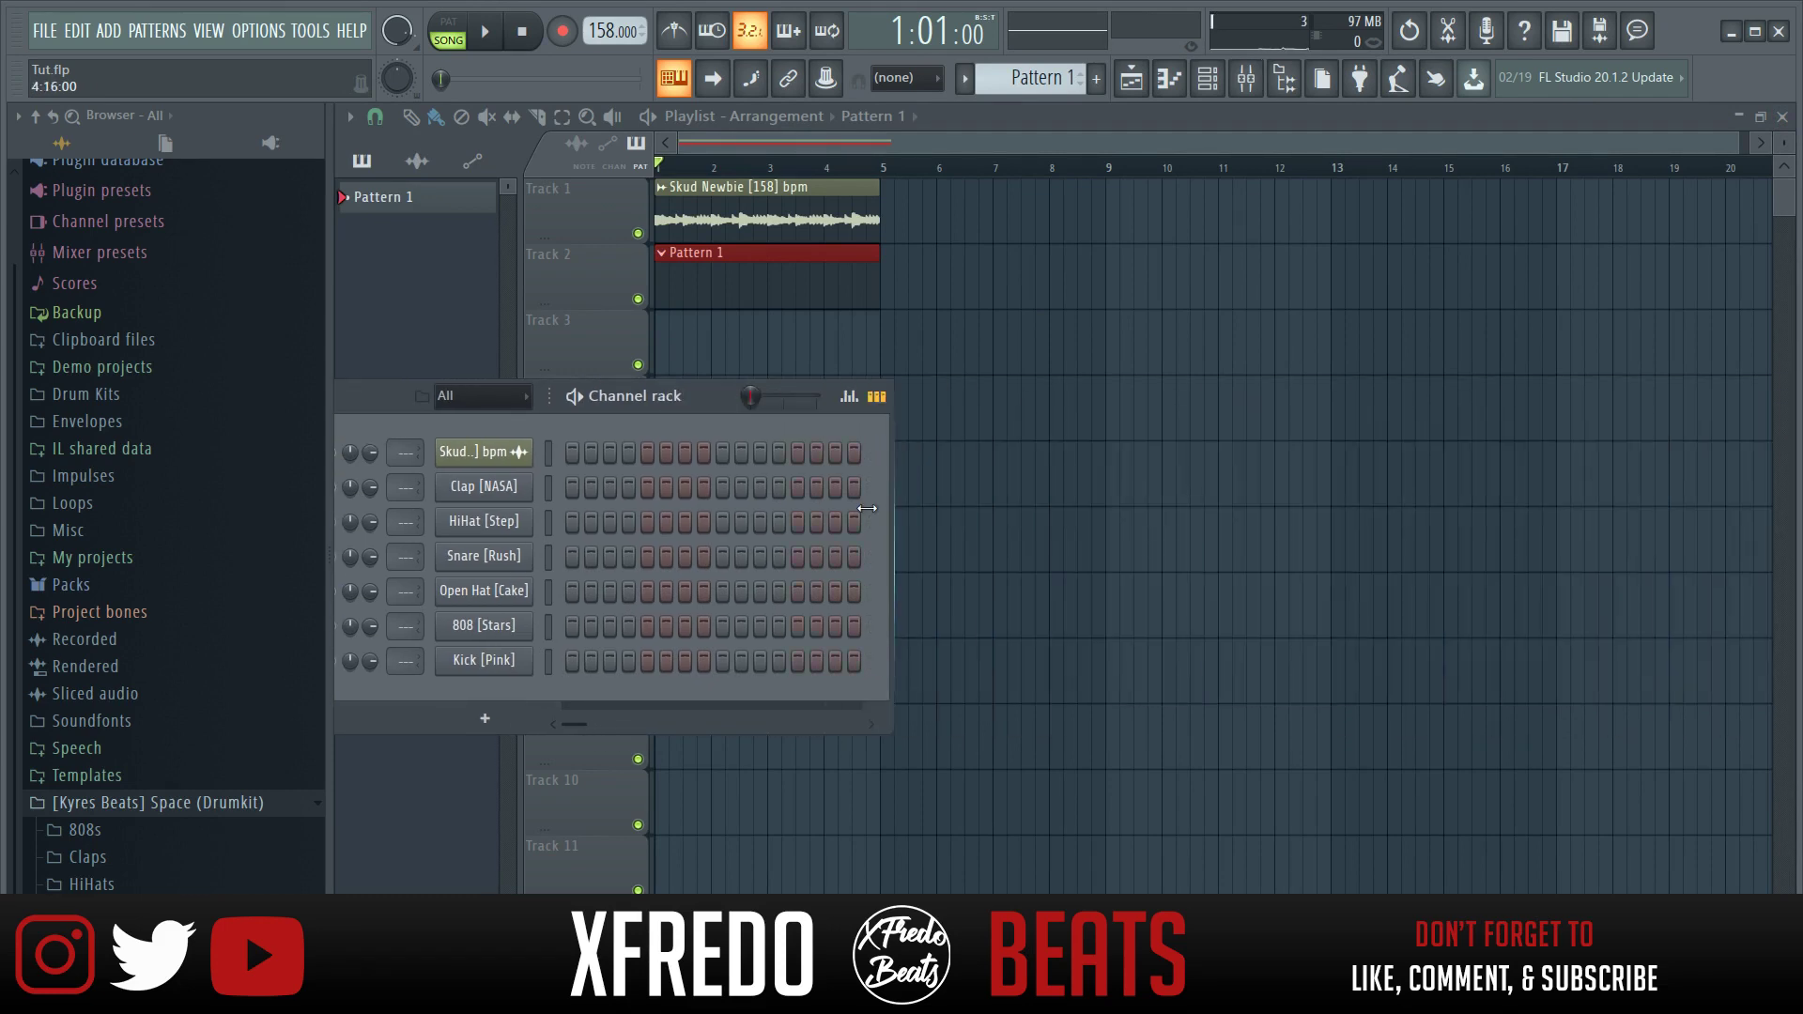
{"action": "left_click_drag", "start_coordinate": [409, 395], "coordinate": [482, 389]}
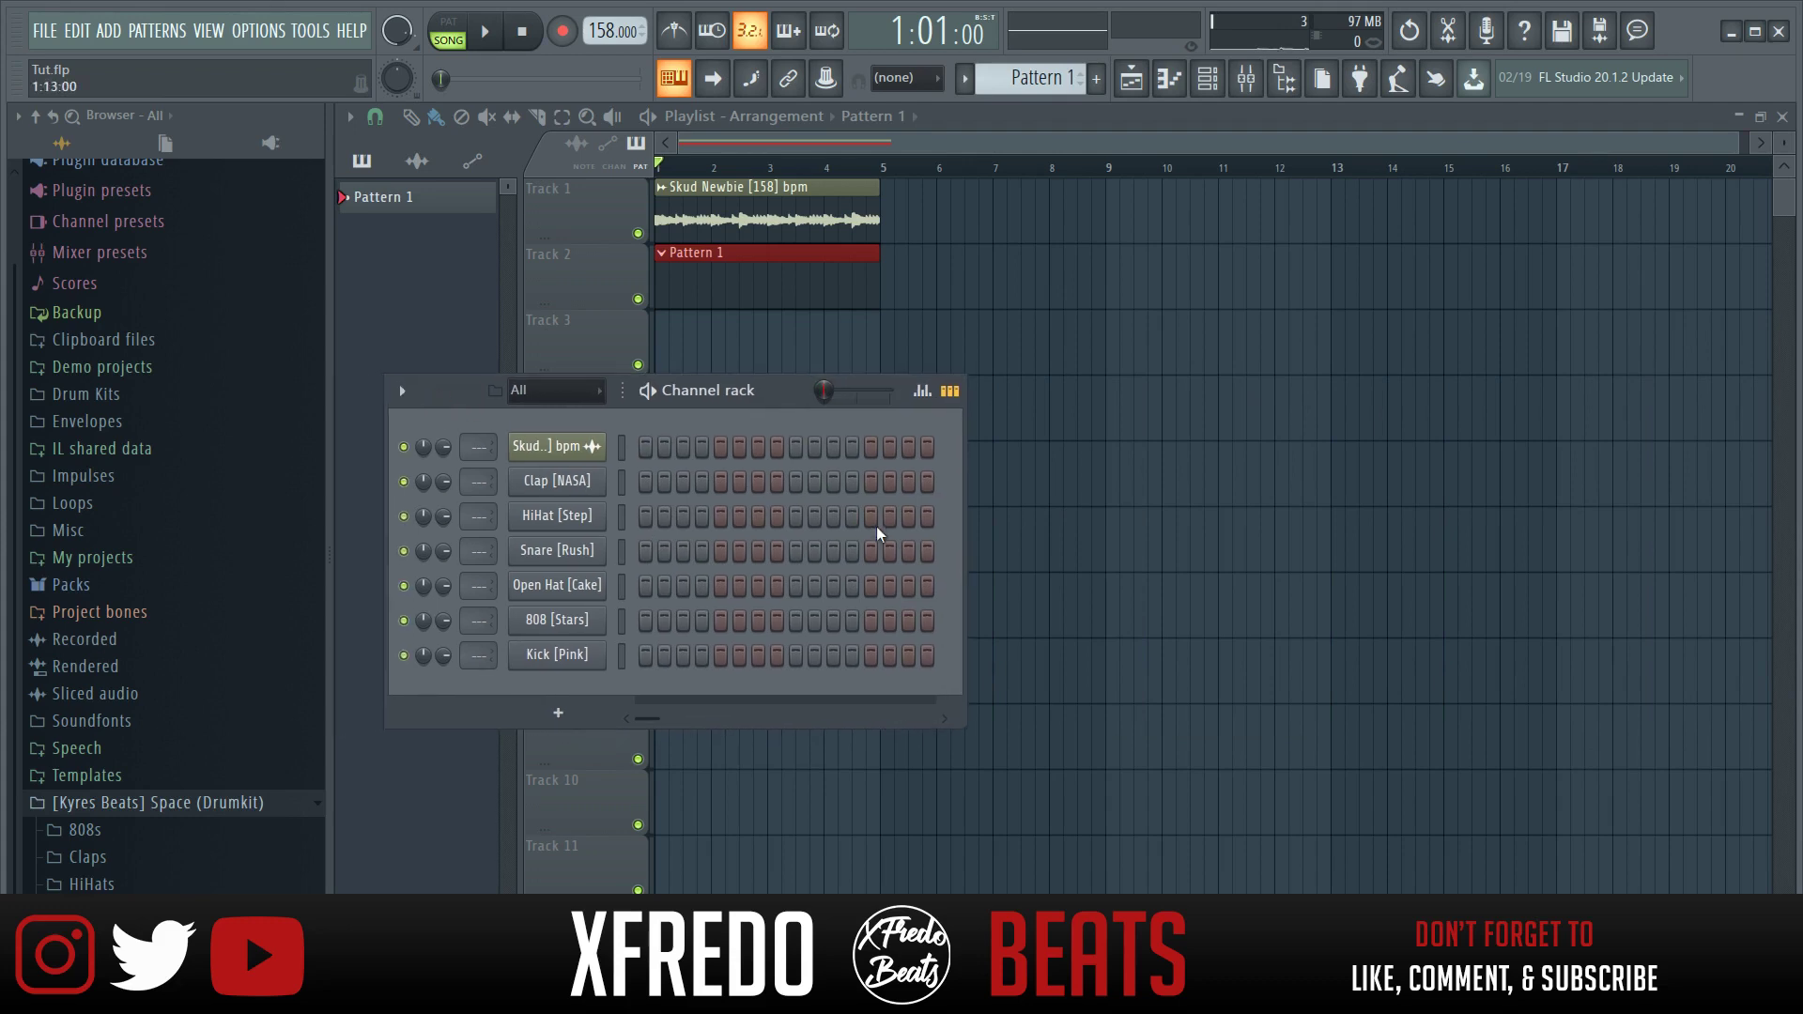
{"action": "left_click_drag", "start_coordinate": [1500, 555], "coordinate": [1795, 571]}
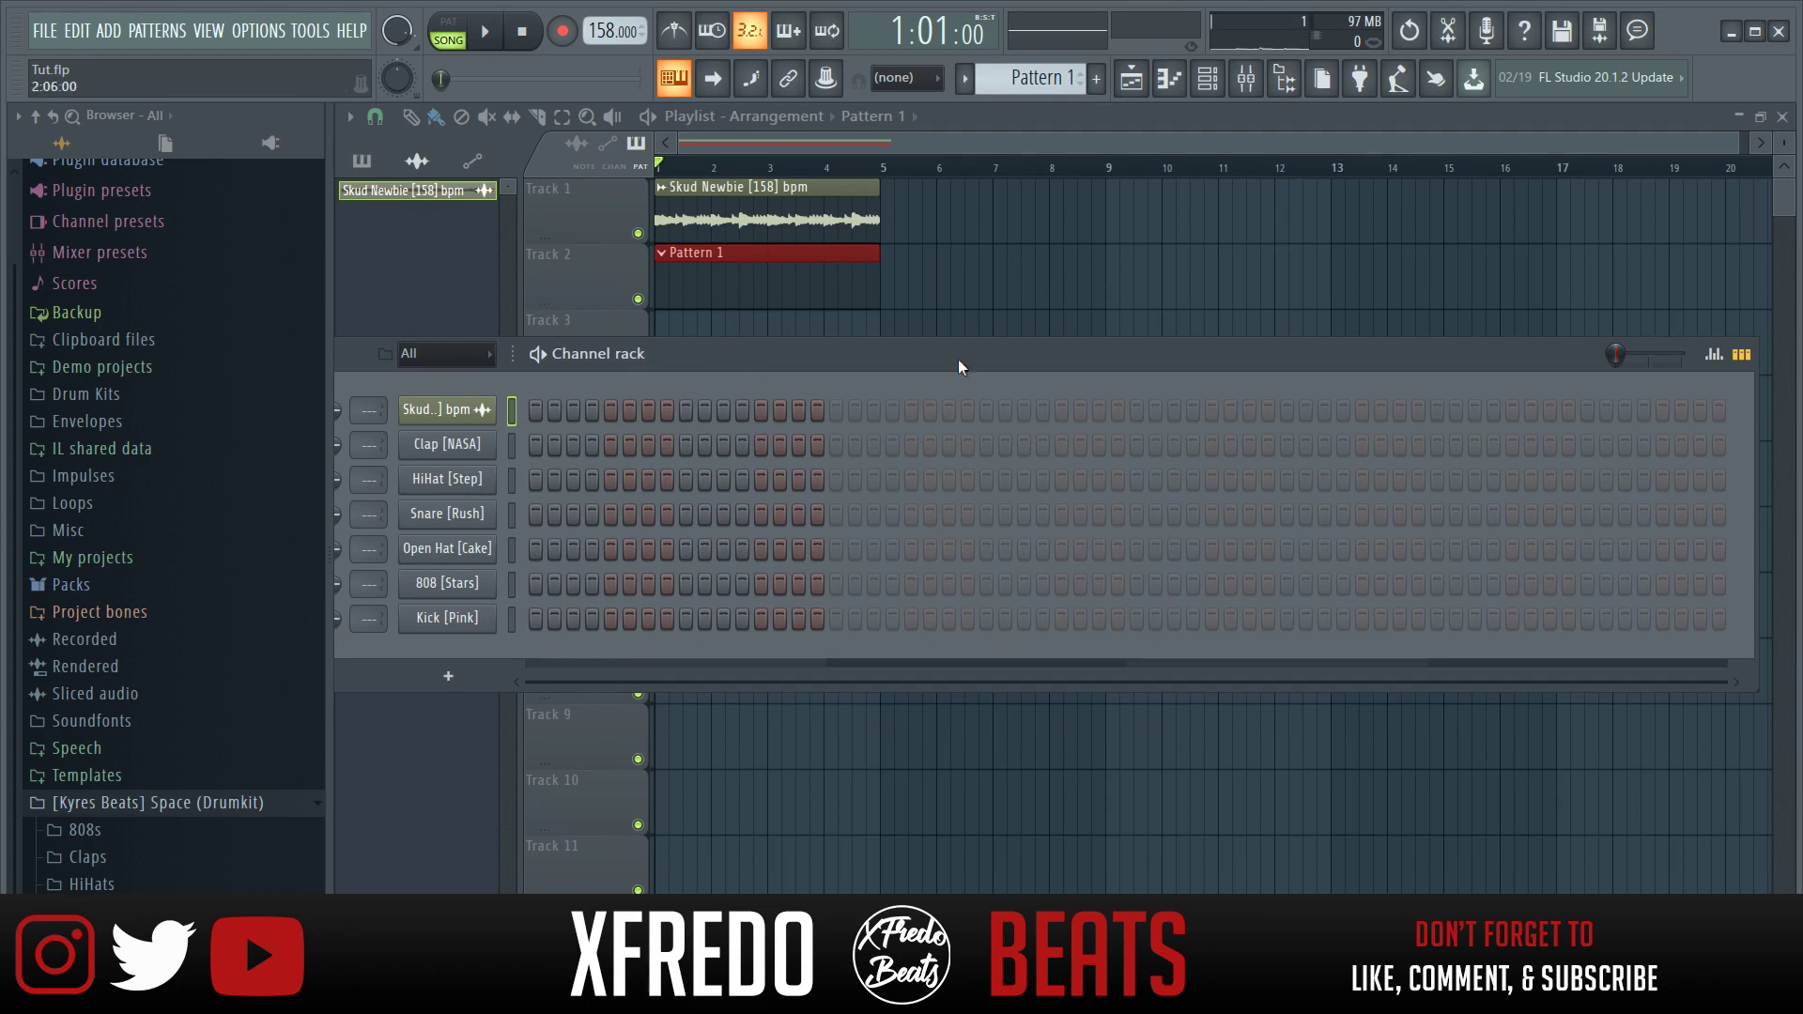
Try switching the last of the 64 Kick [Pink] steps on and off to test the pattern length.
{"action": "left_click", "coordinate": [1719, 620]}
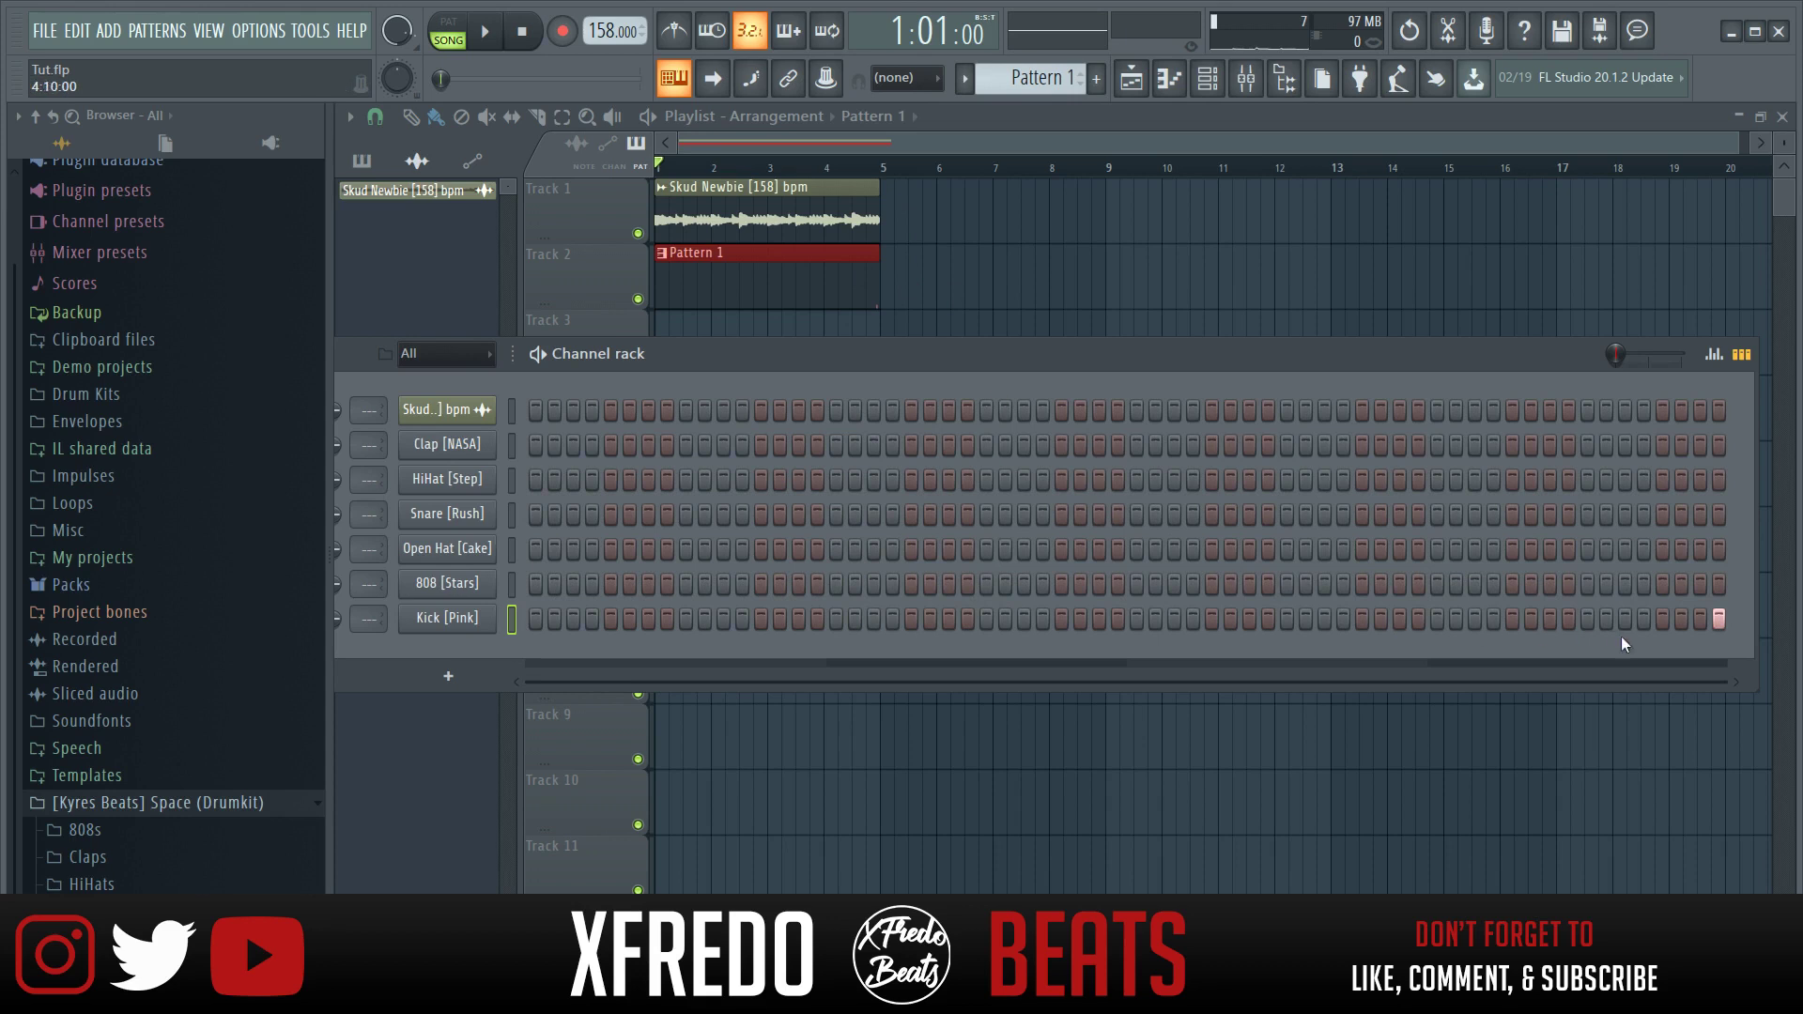
{"action": "left_click", "coordinate": [1719, 622]}
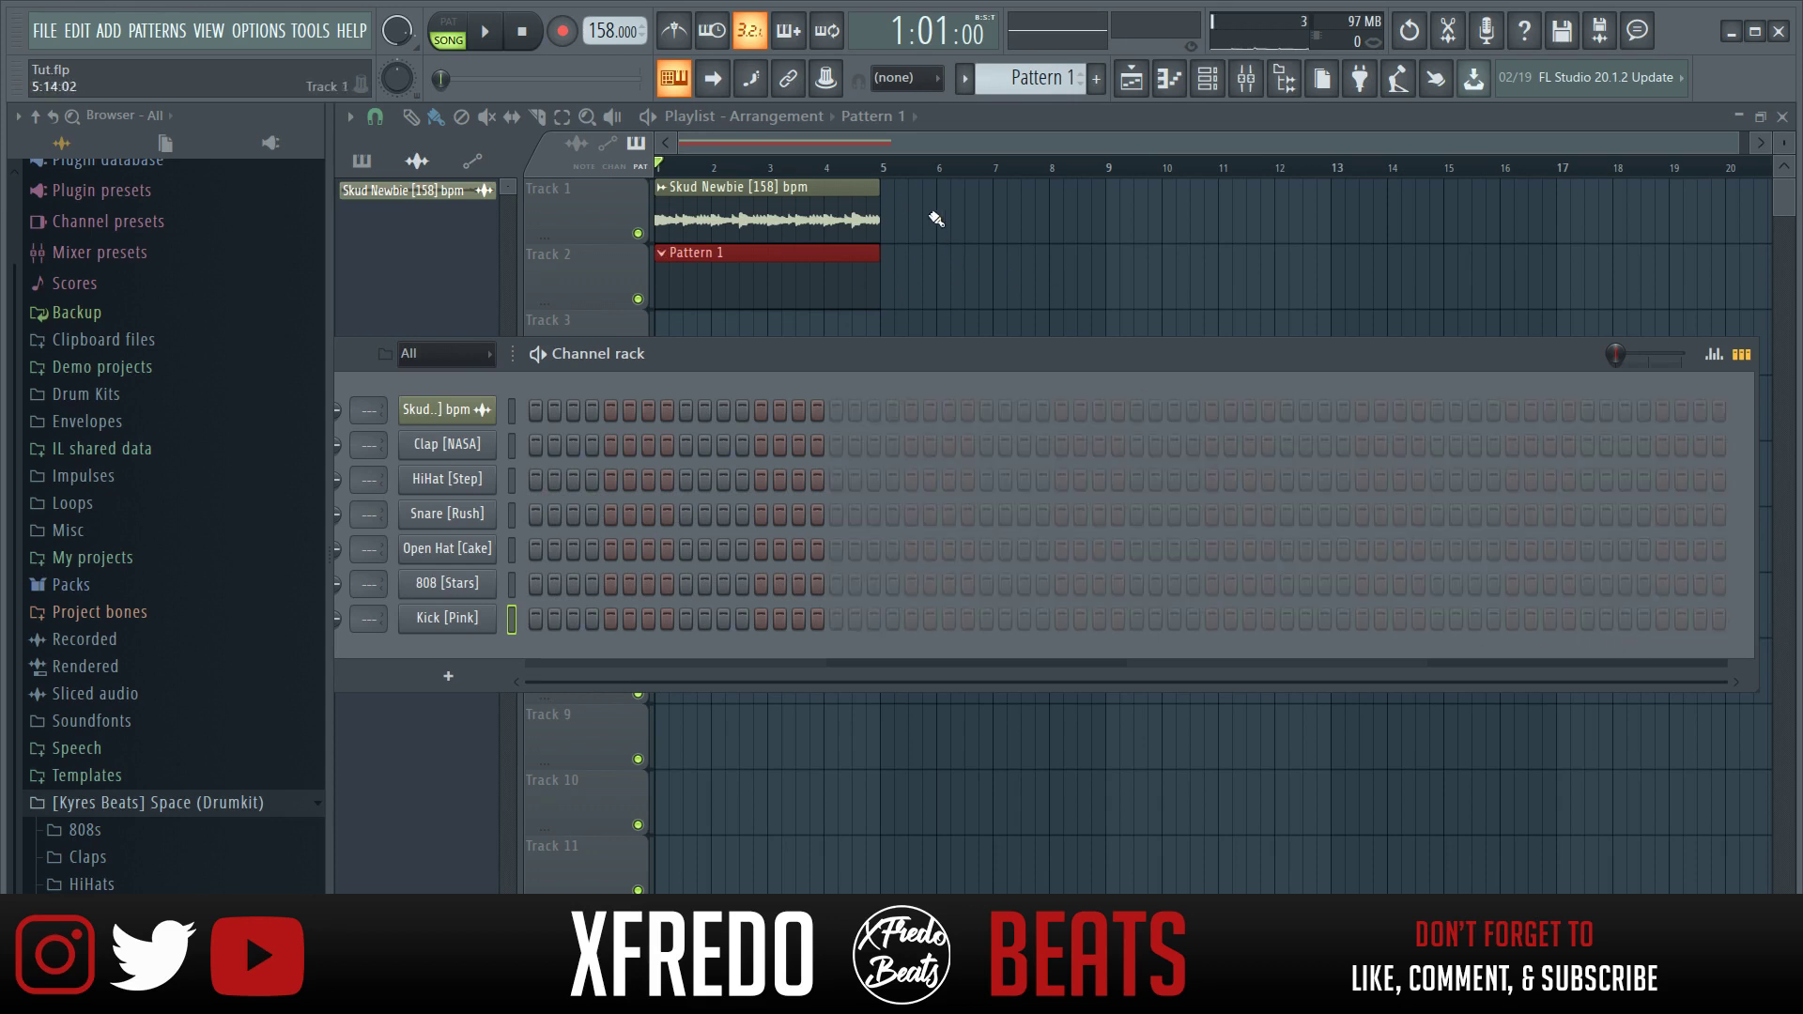
{"action": "left_click", "coordinate": [1718, 622]}
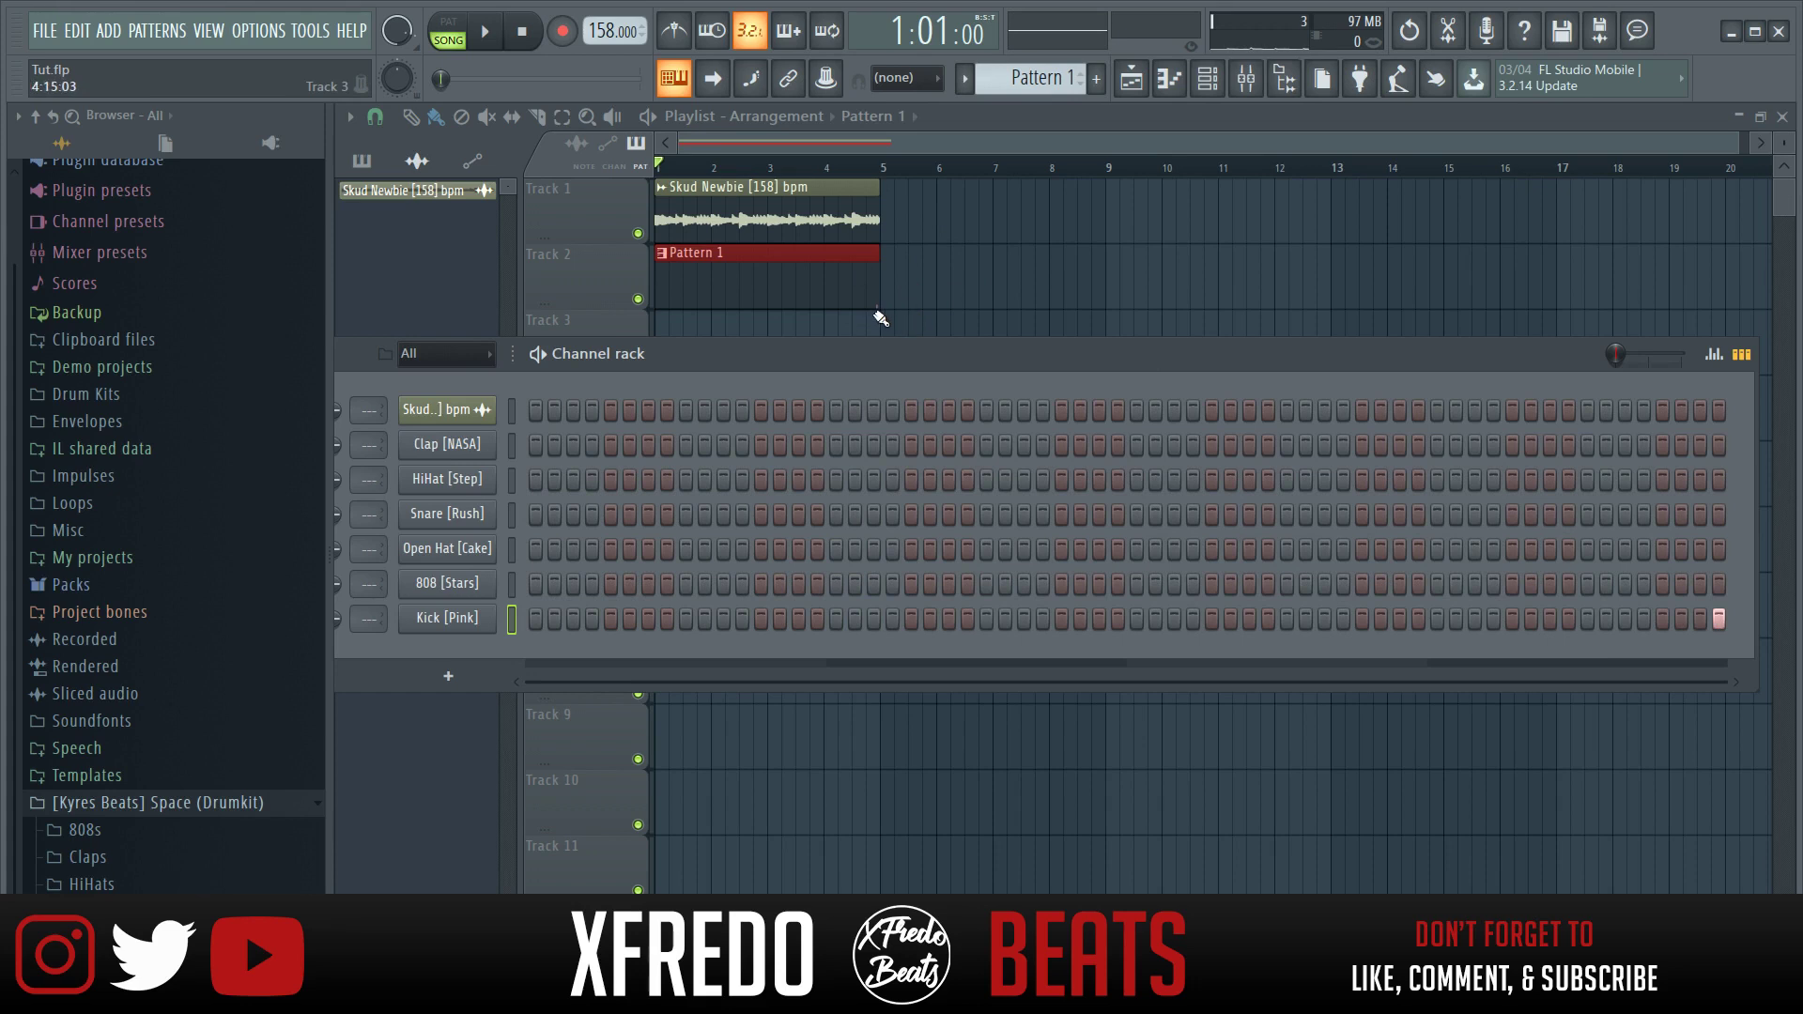
{"action": "left_click", "coordinate": [1719, 620]}
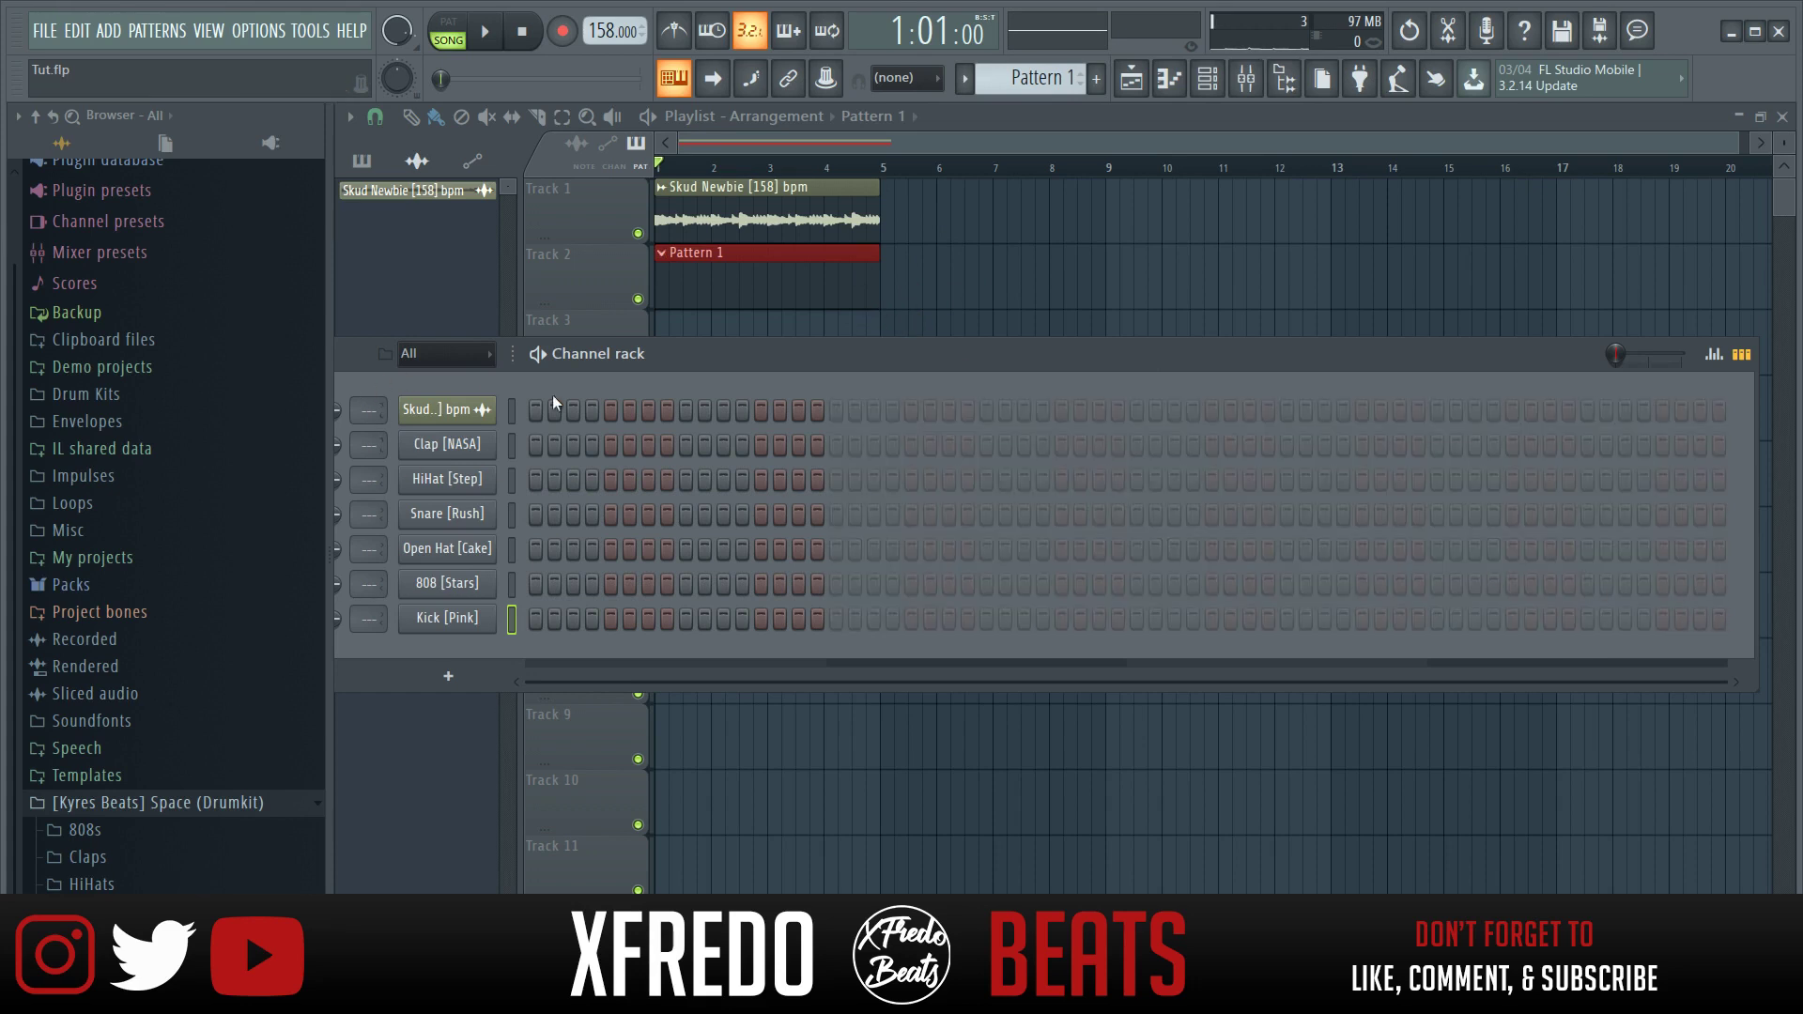
Place Clap [NASA] hits on step 5 and every eighth step following it, up to step 61.
{"action": "left_click_drag", "start_coordinate": [782, 359], "coordinate": [862, 409]}
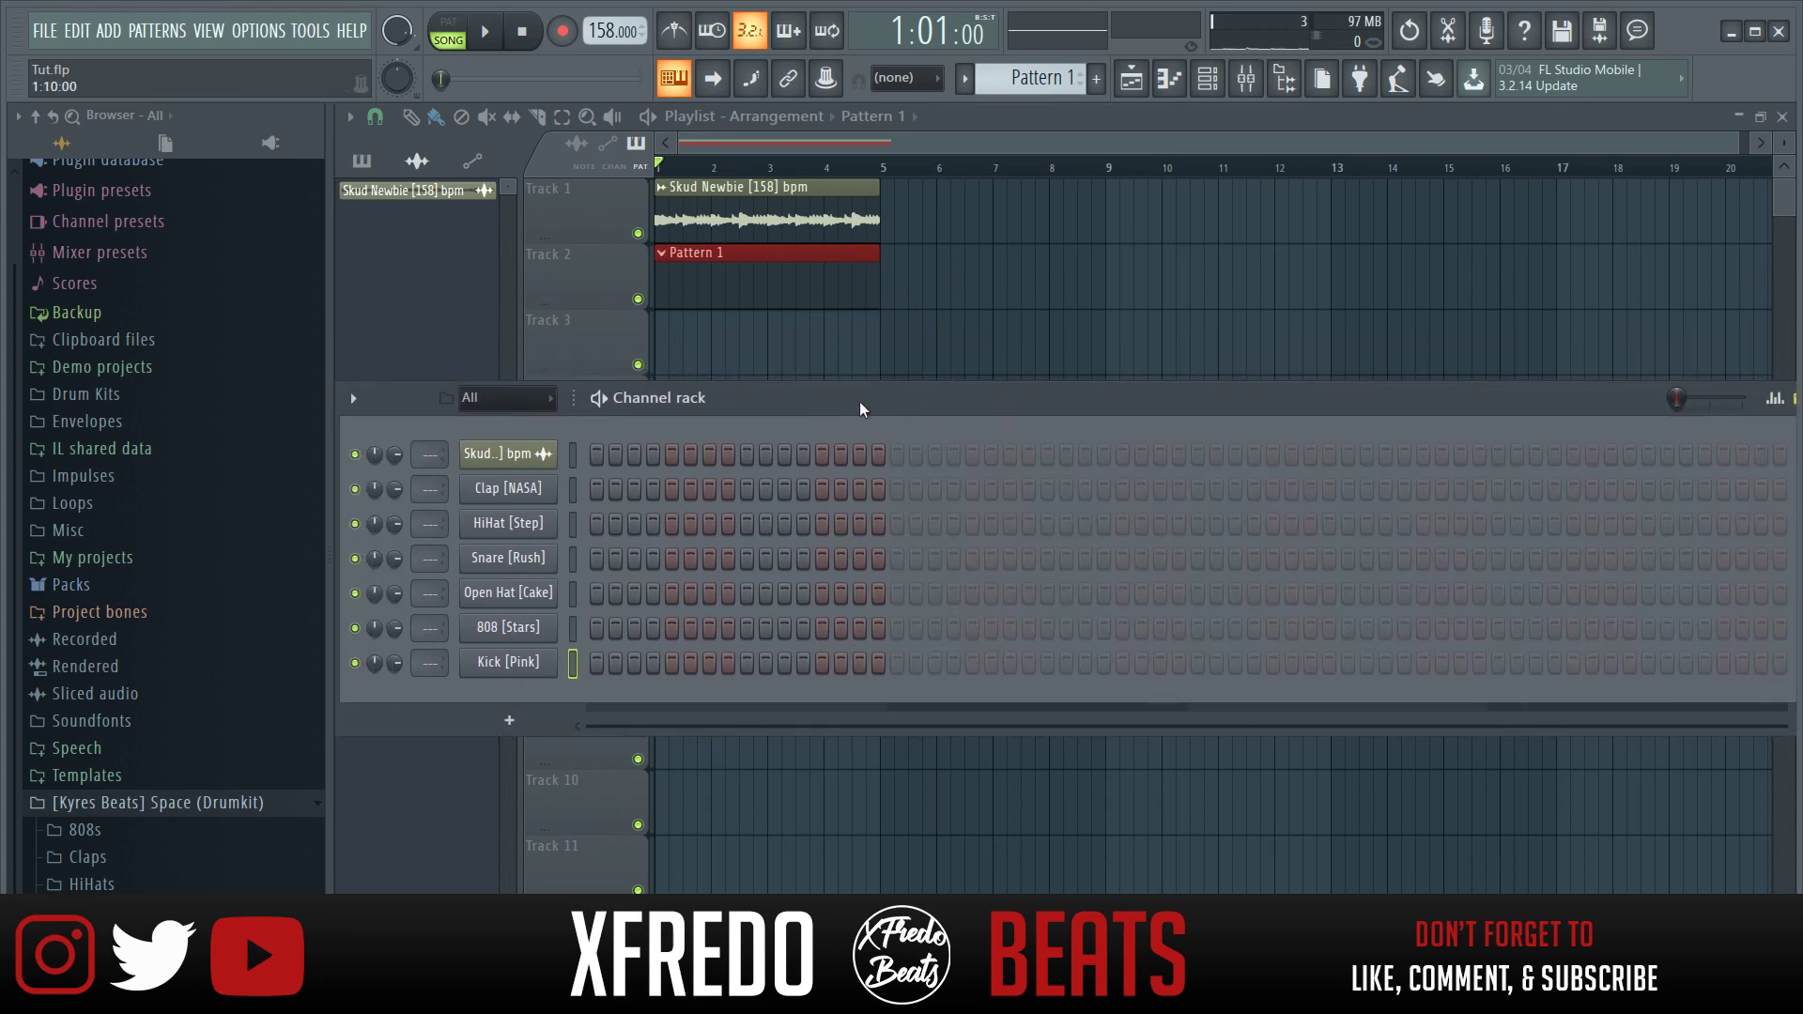
{"action": "left_click", "coordinate": [672, 490]}
{"action": "left_click", "coordinate": [972, 489]}
{"action": "left_click", "coordinate": [1274, 489]}
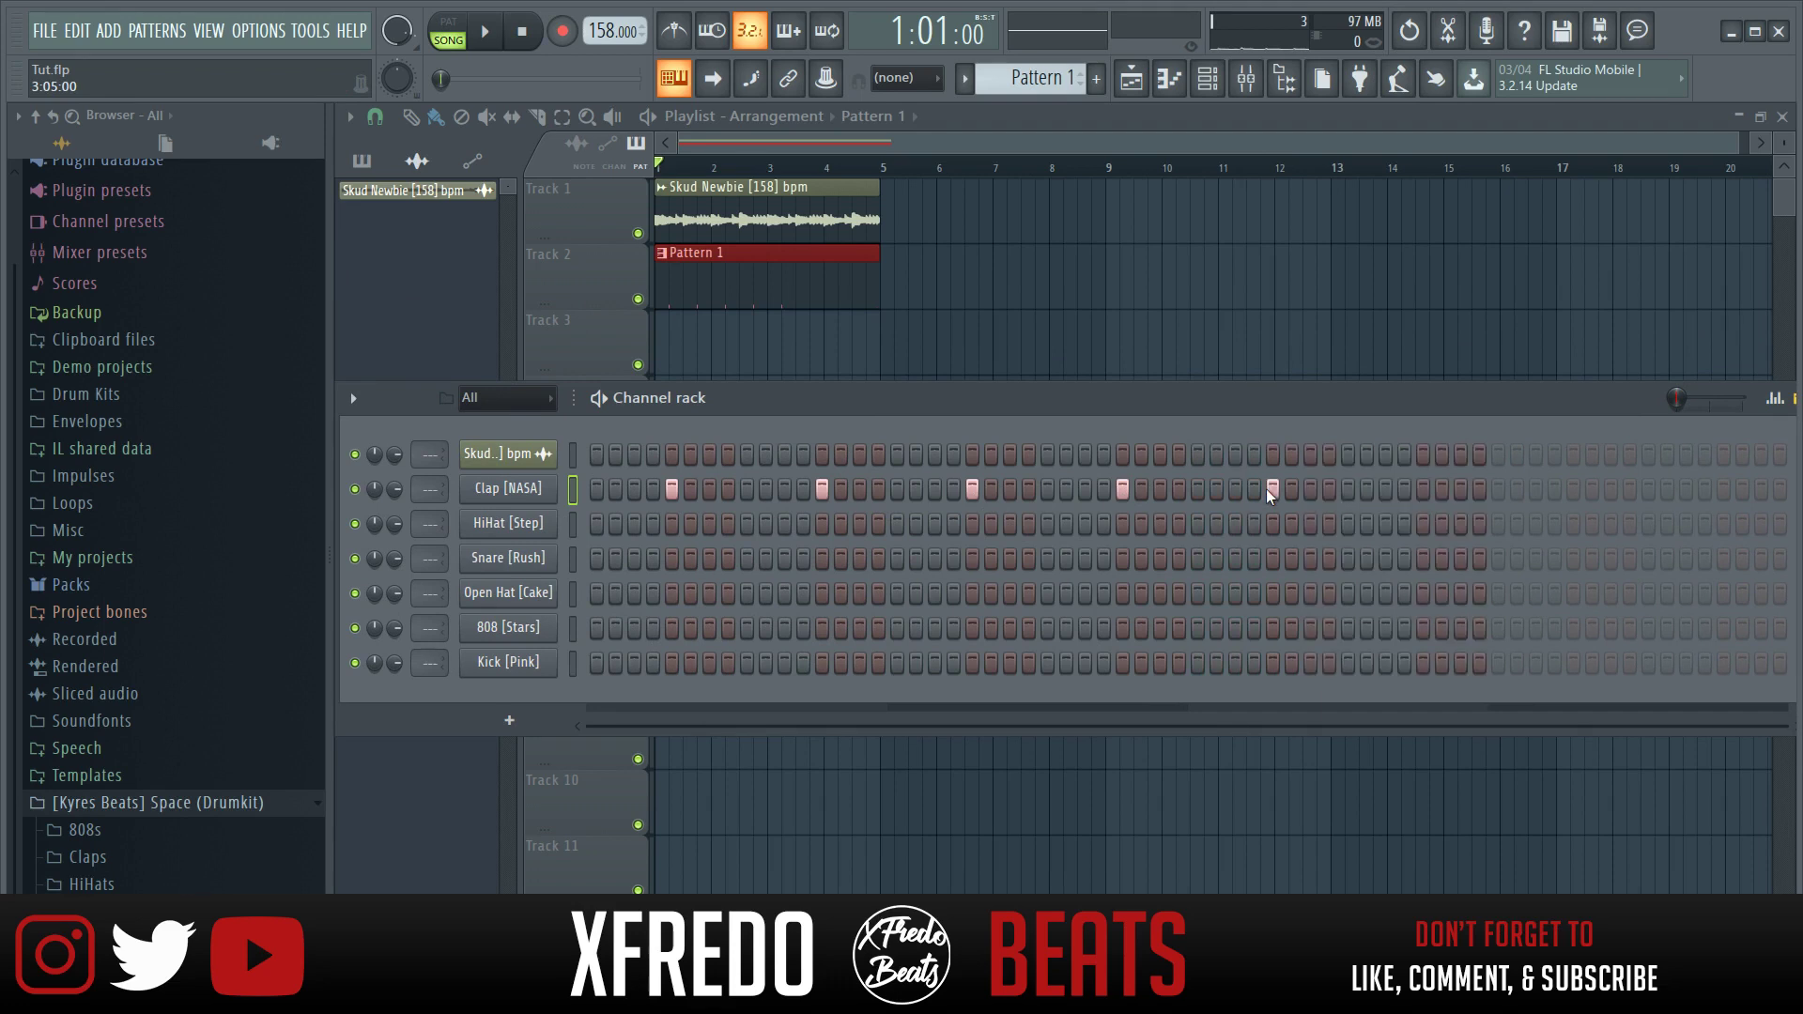
{"action": "left_click", "coordinate": [1580, 490]}
{"action": "left_click", "coordinate": [1717, 487]}
Play the arrangement to hear the claps with the loop, and stop playback.
{"action": "left_click_drag", "start_coordinate": [1490, 402], "coordinate": [1468, 380]}
{"action": "key", "text": "space"}
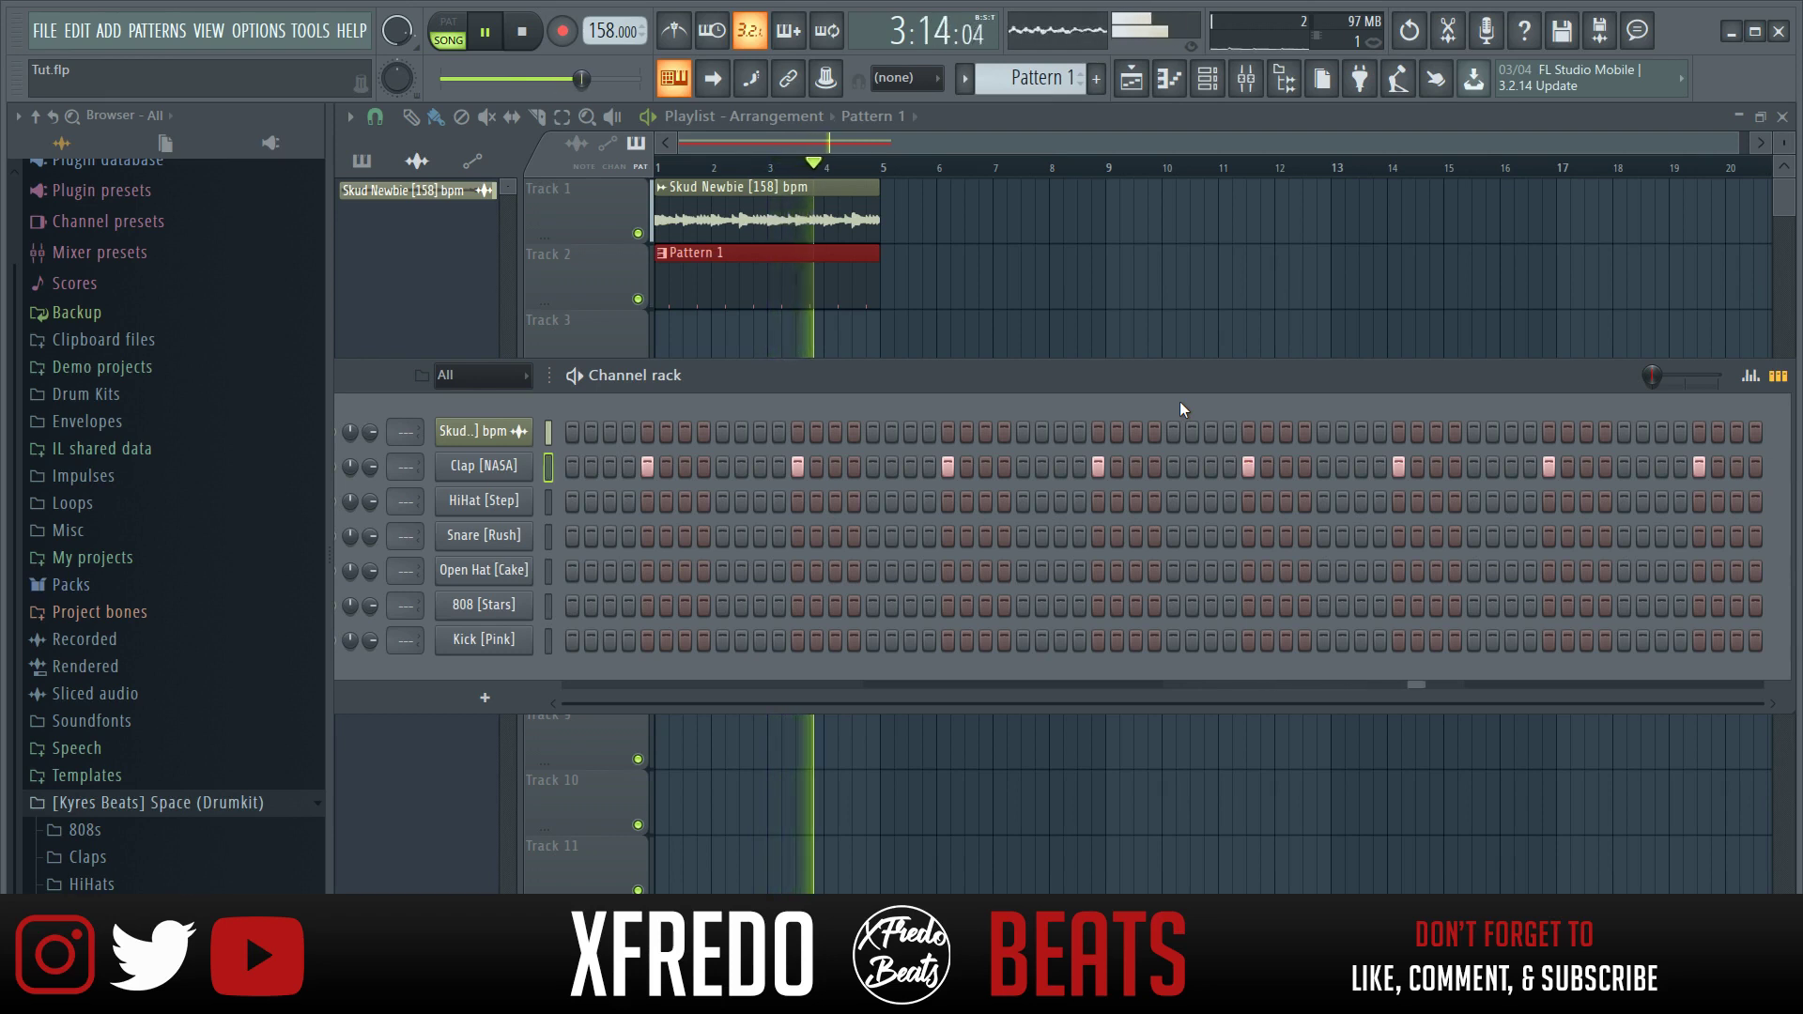
{"action": "left_click_drag", "start_coordinate": [1211, 374], "coordinate": [1175, 370]}
{"action": "key", "text": "space"}
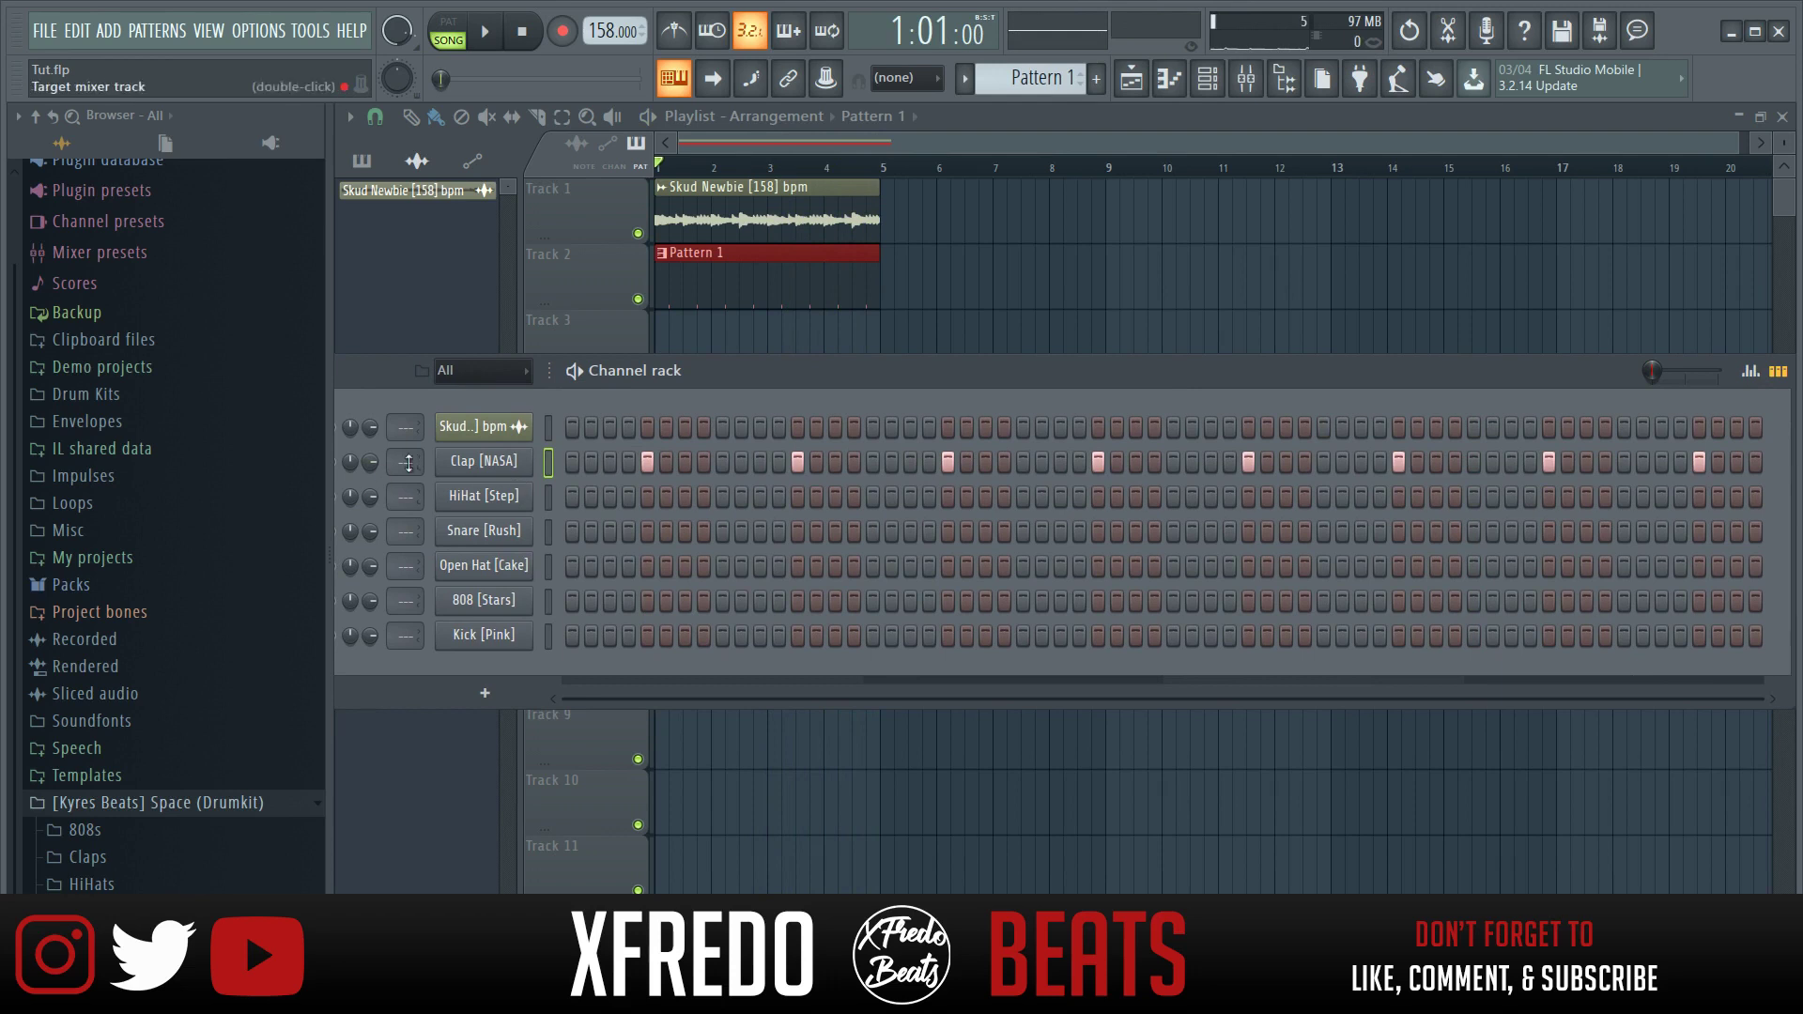
Examine the Clap [NASA] channel's sampler settings and briefly replay the arrangement to check the clap.
{"action": "scroll", "coordinate": [201, 794], "scroll_direction": "up", "scroll_amount": 3}
{"action": "left_click", "coordinate": [492, 462]}
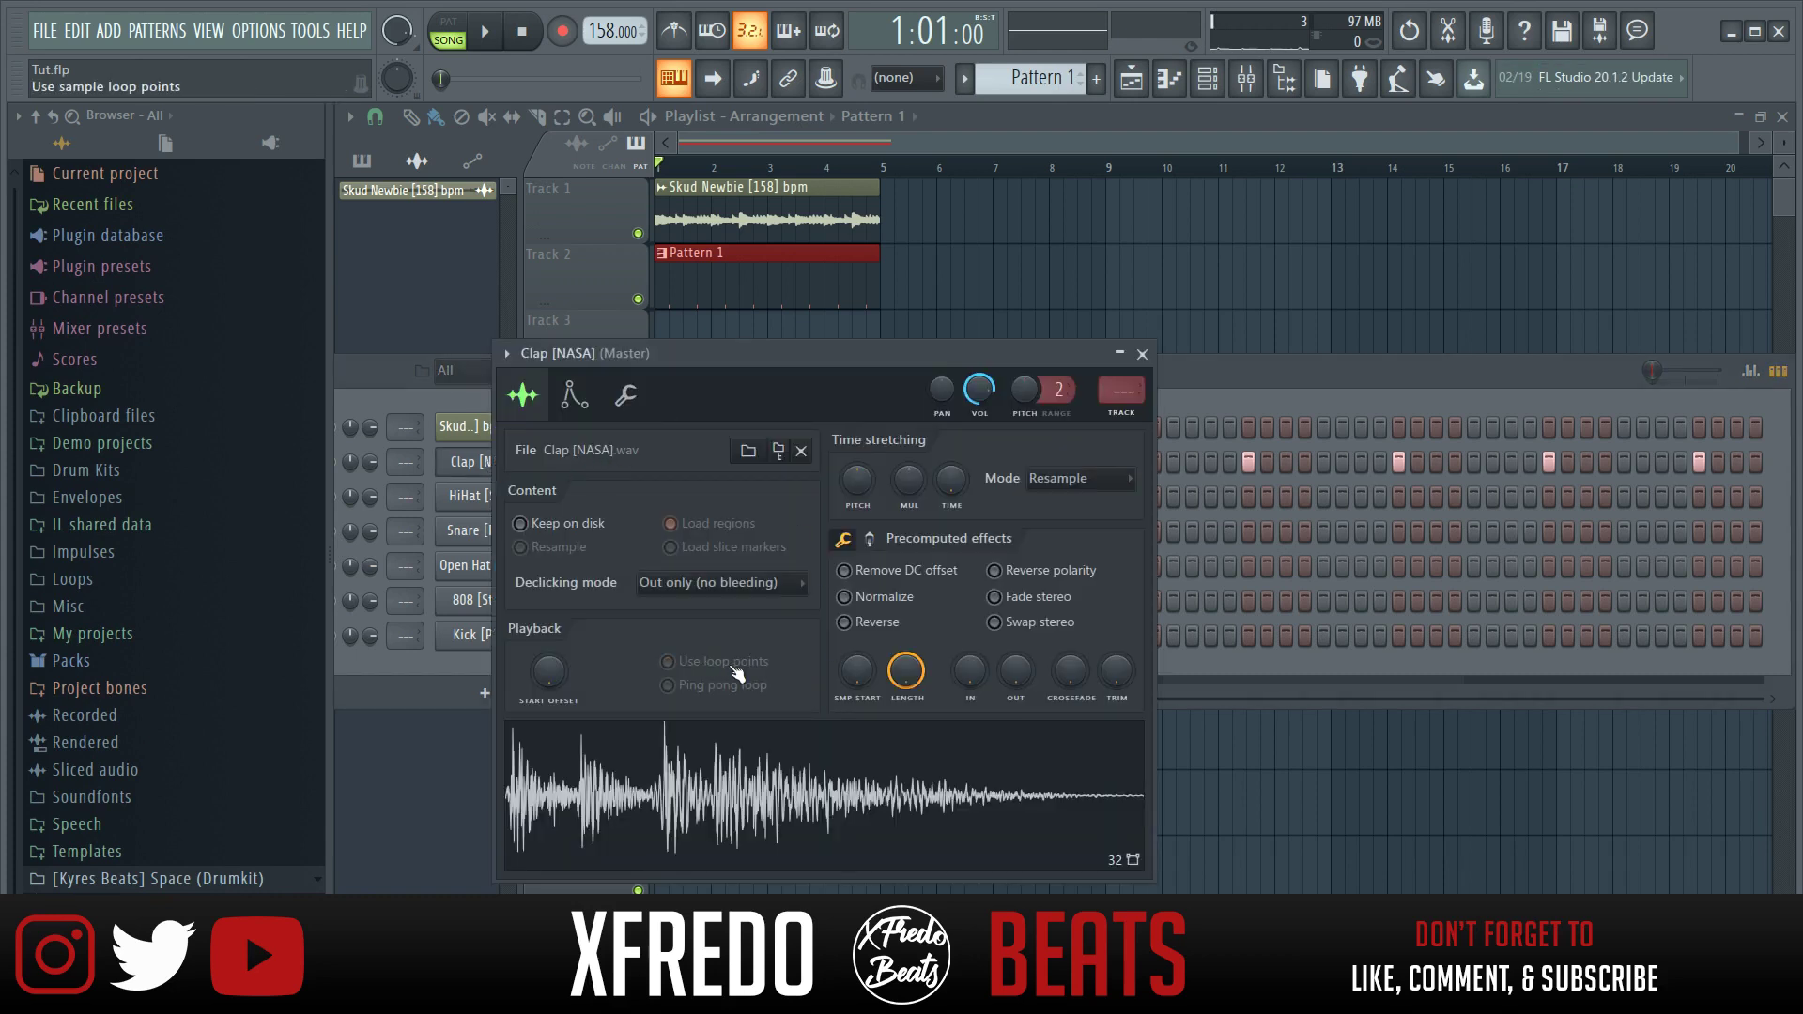
{"action": "left_click", "coordinate": [1141, 355]}
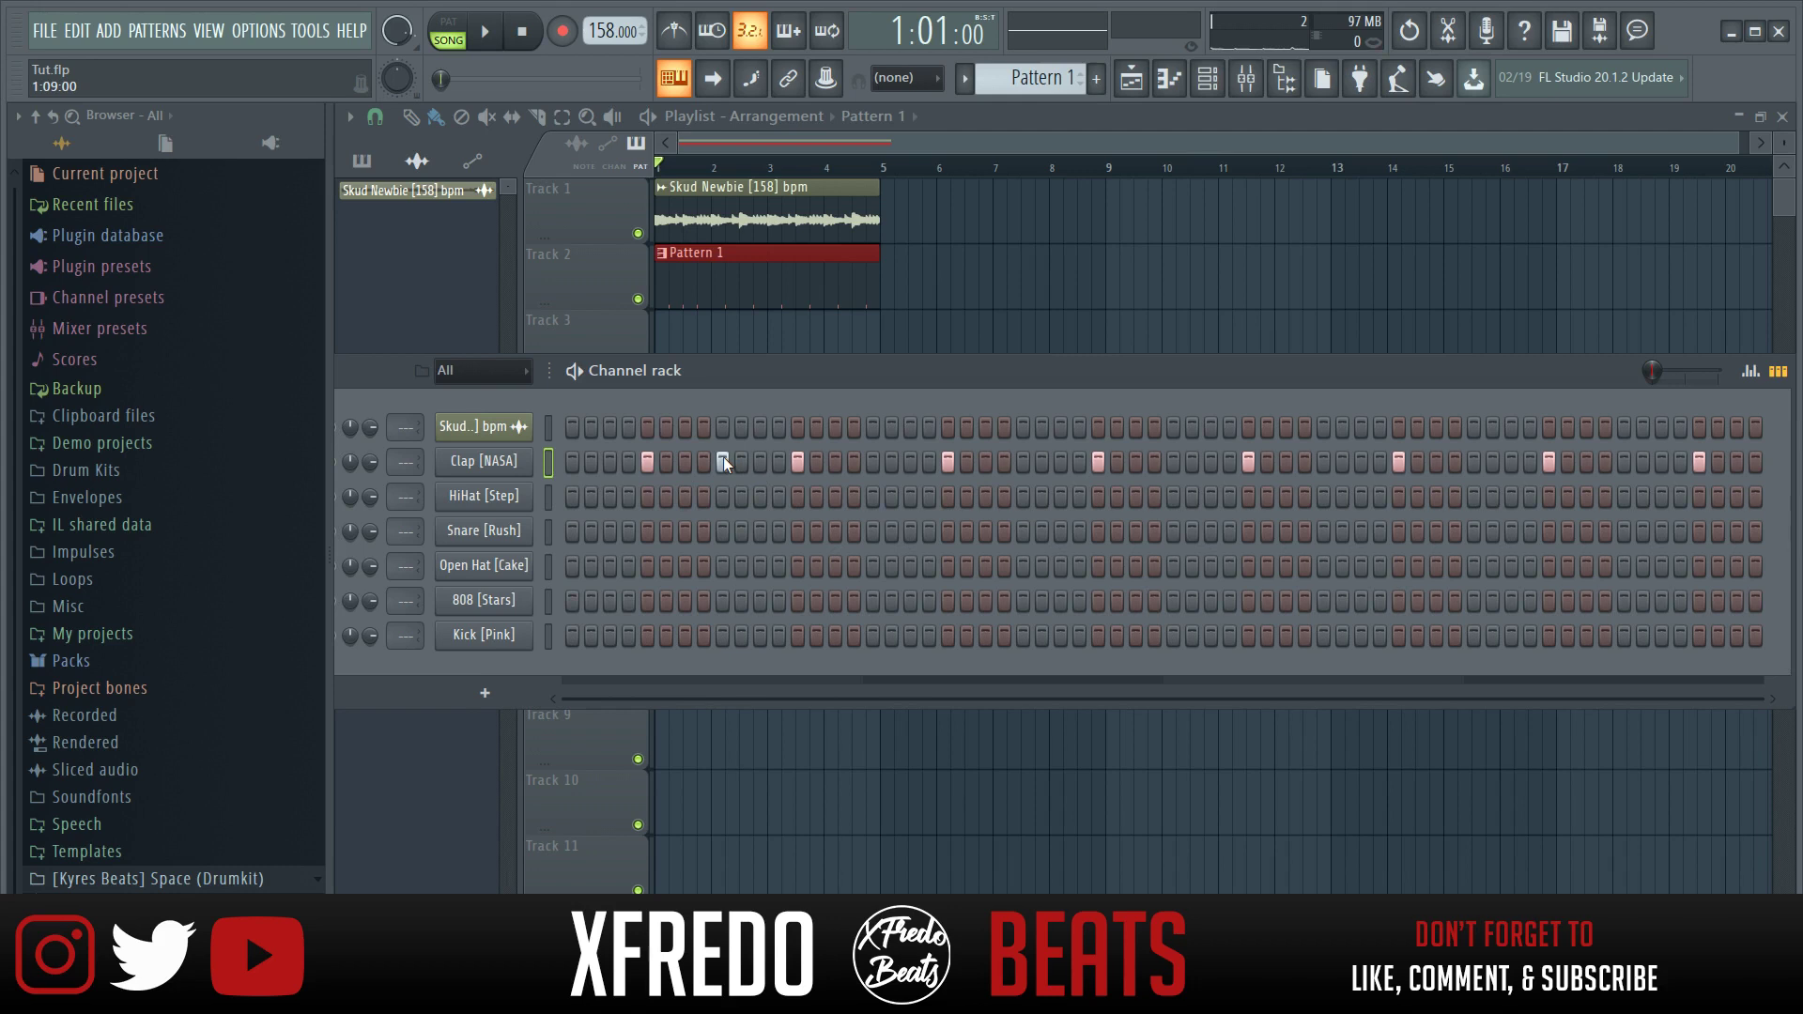
{"action": "key", "text": "space"}
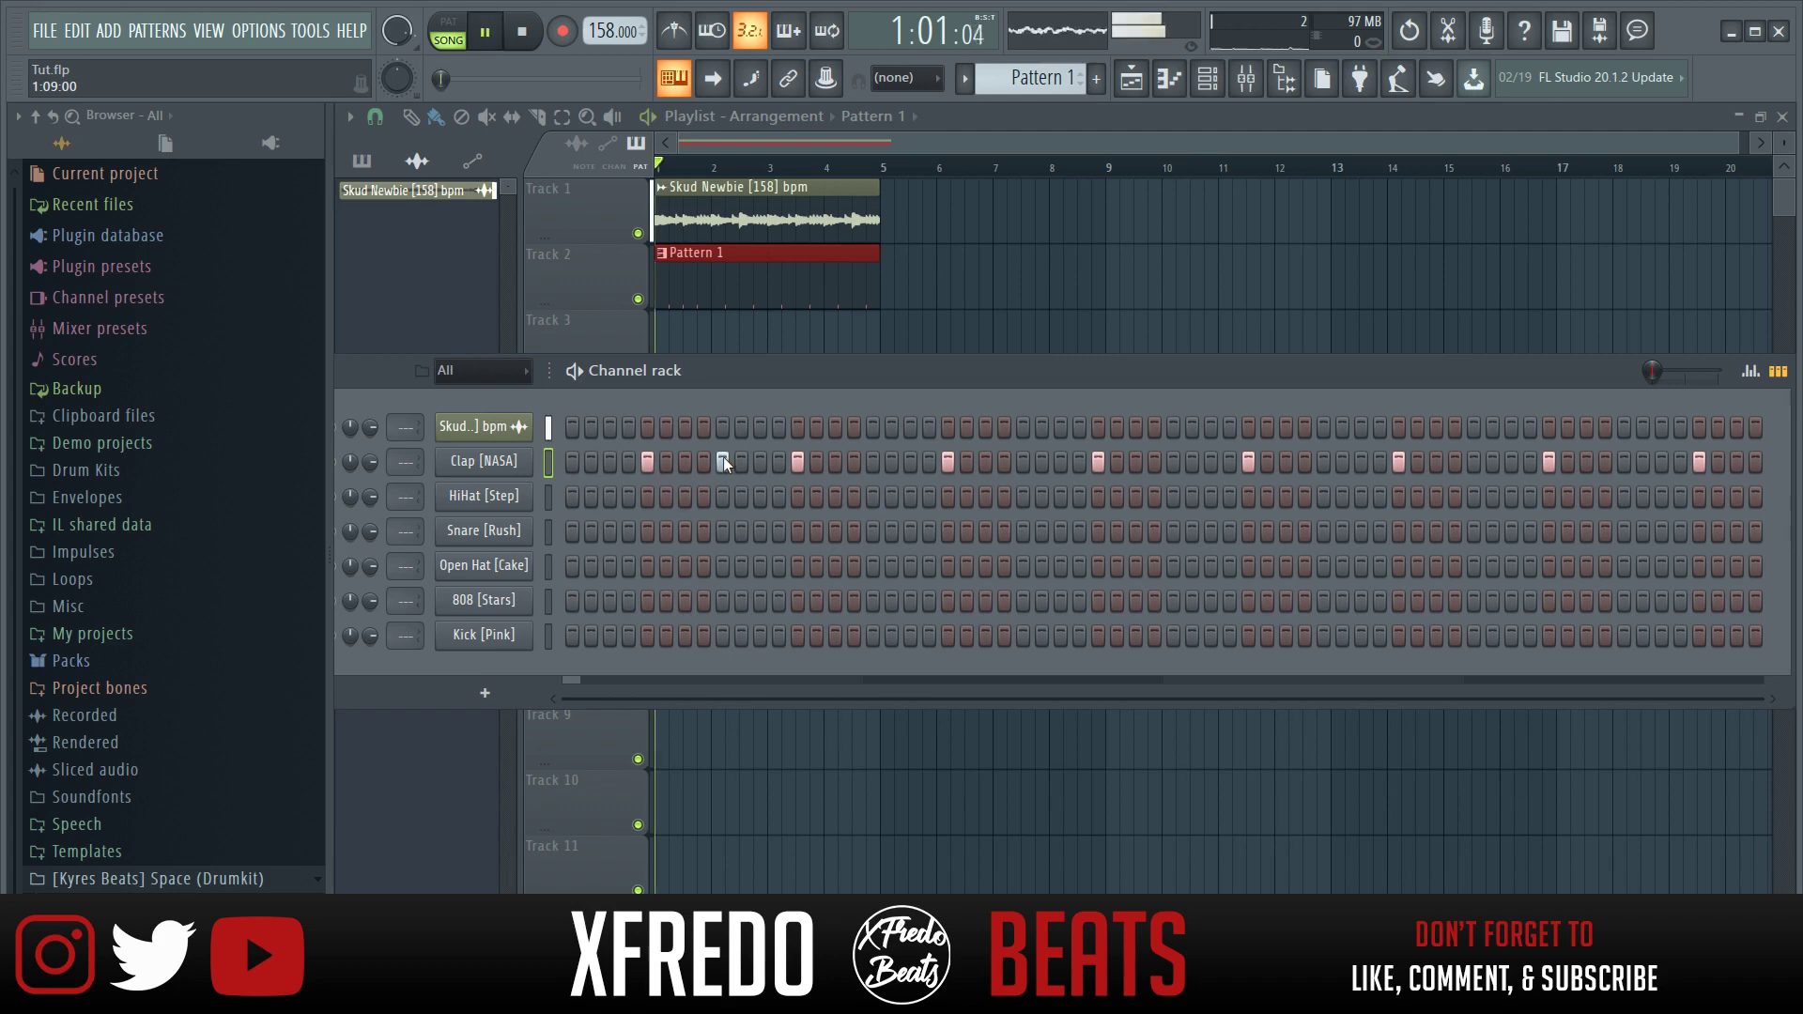
{"action": "key", "text": "space"}
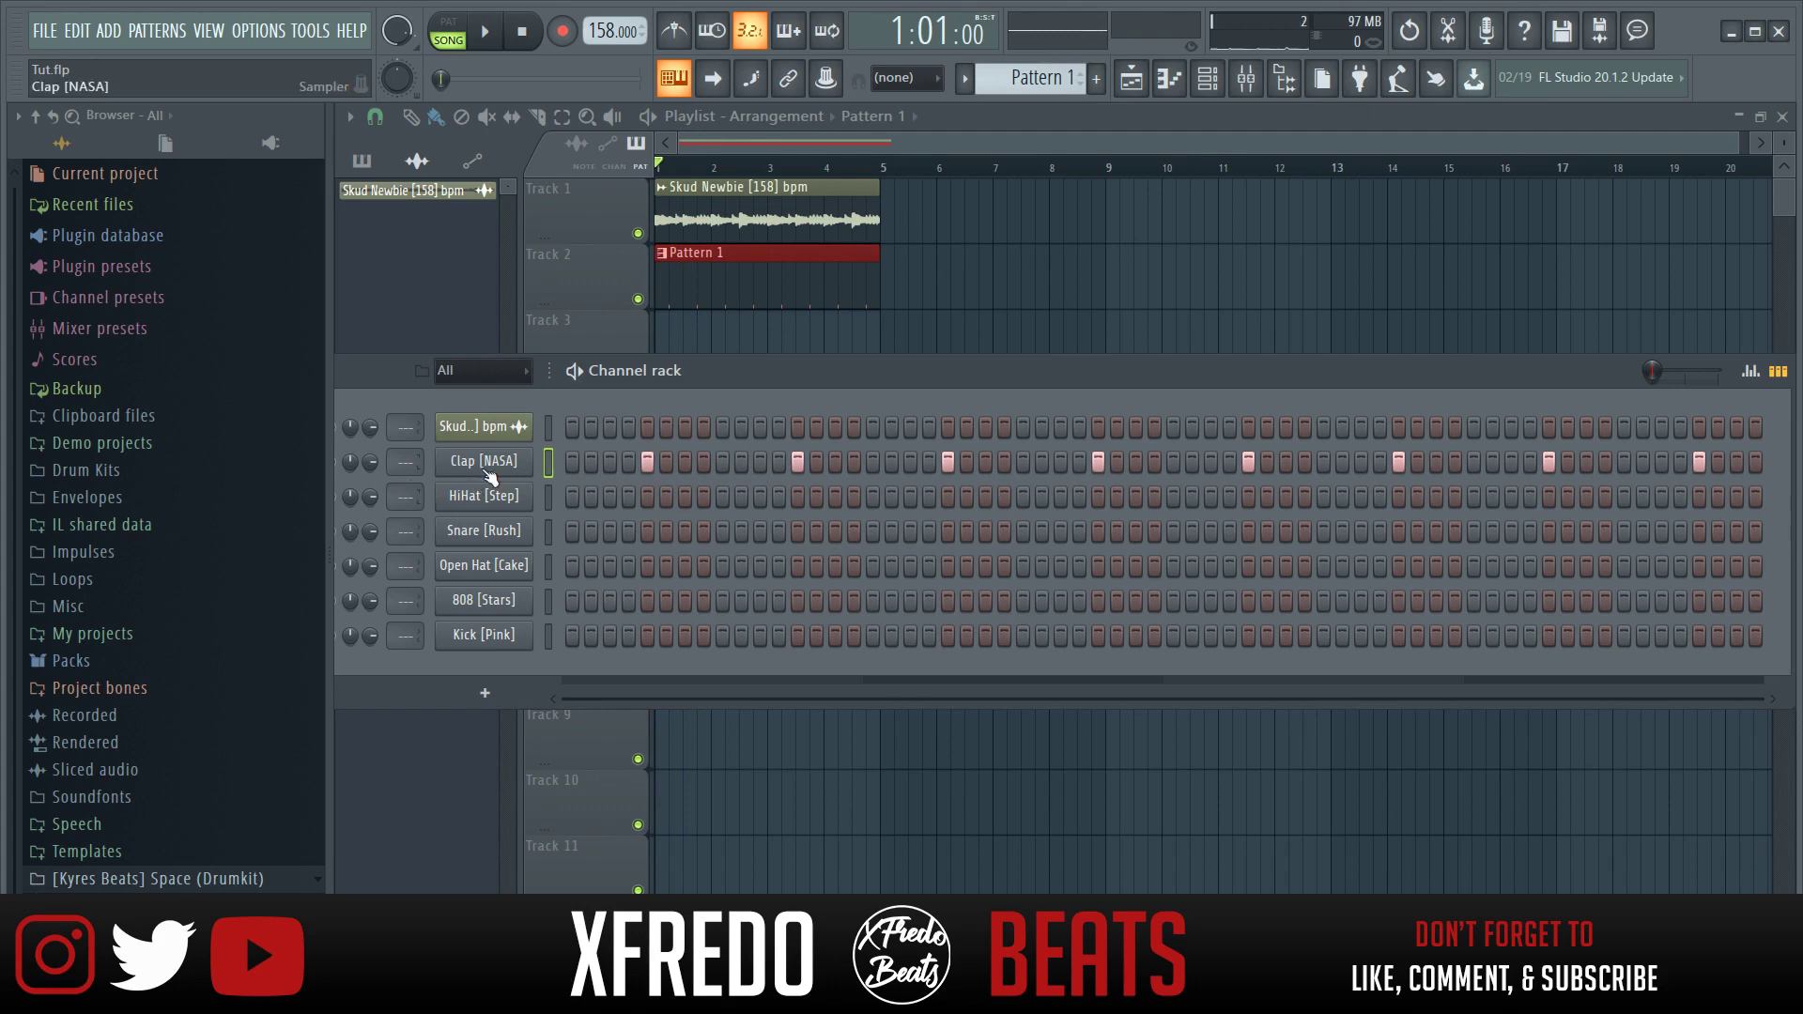
{"action": "left_click", "coordinate": [531, 462]}
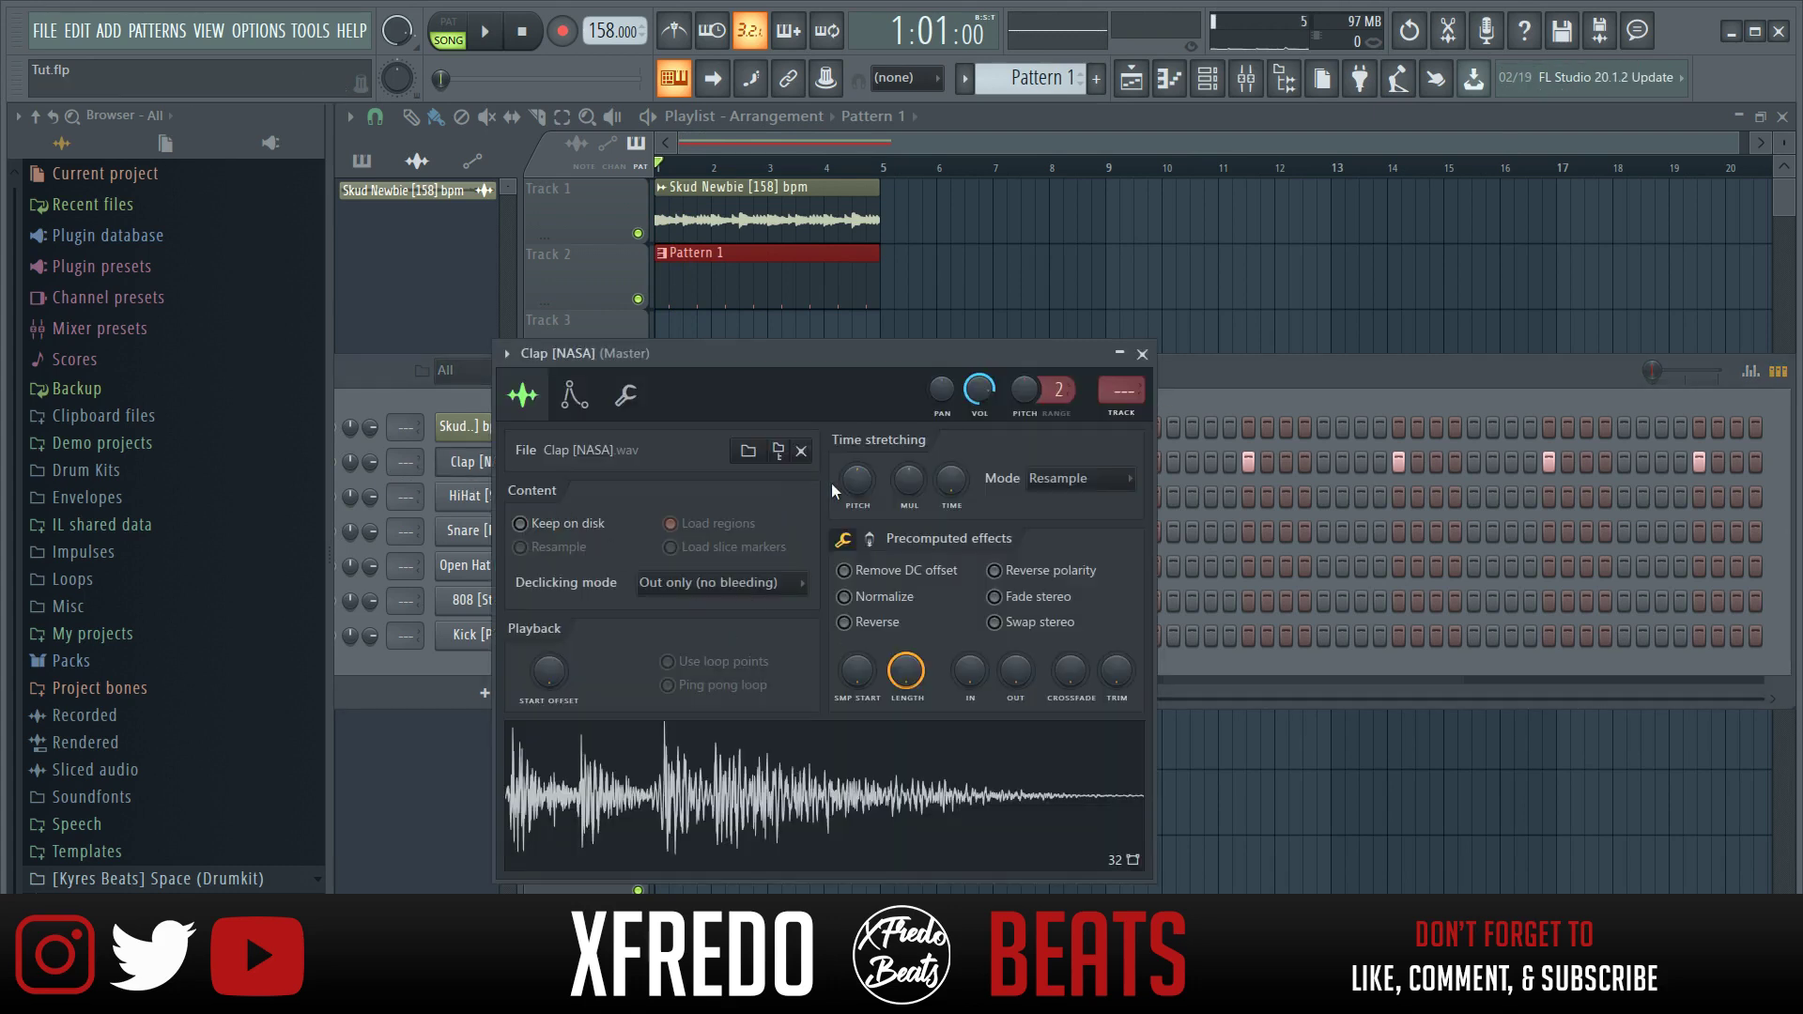
{"action": "left_click", "coordinate": [1142, 355]}
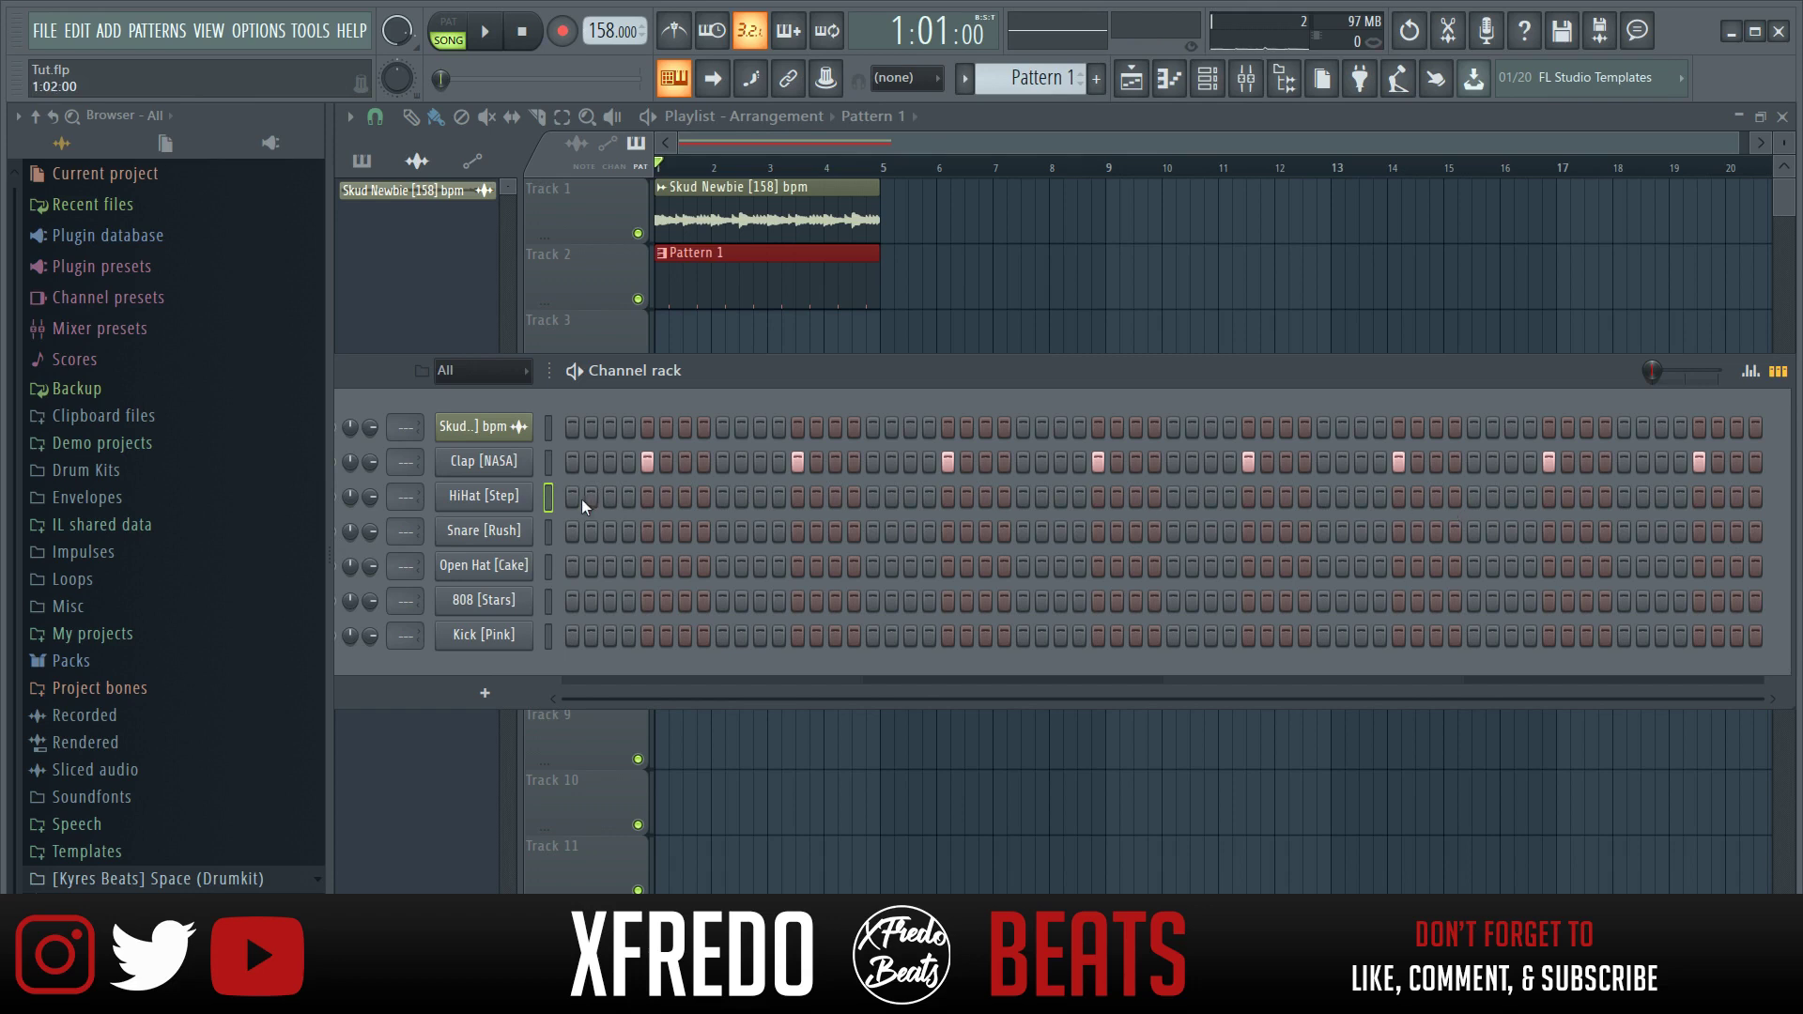
Fill all 64 steps of the HiHat [Step] channel and play the arrangement to hear them.
{"action": "left_click_drag", "start_coordinate": [576, 501], "coordinate": [1754, 512]}
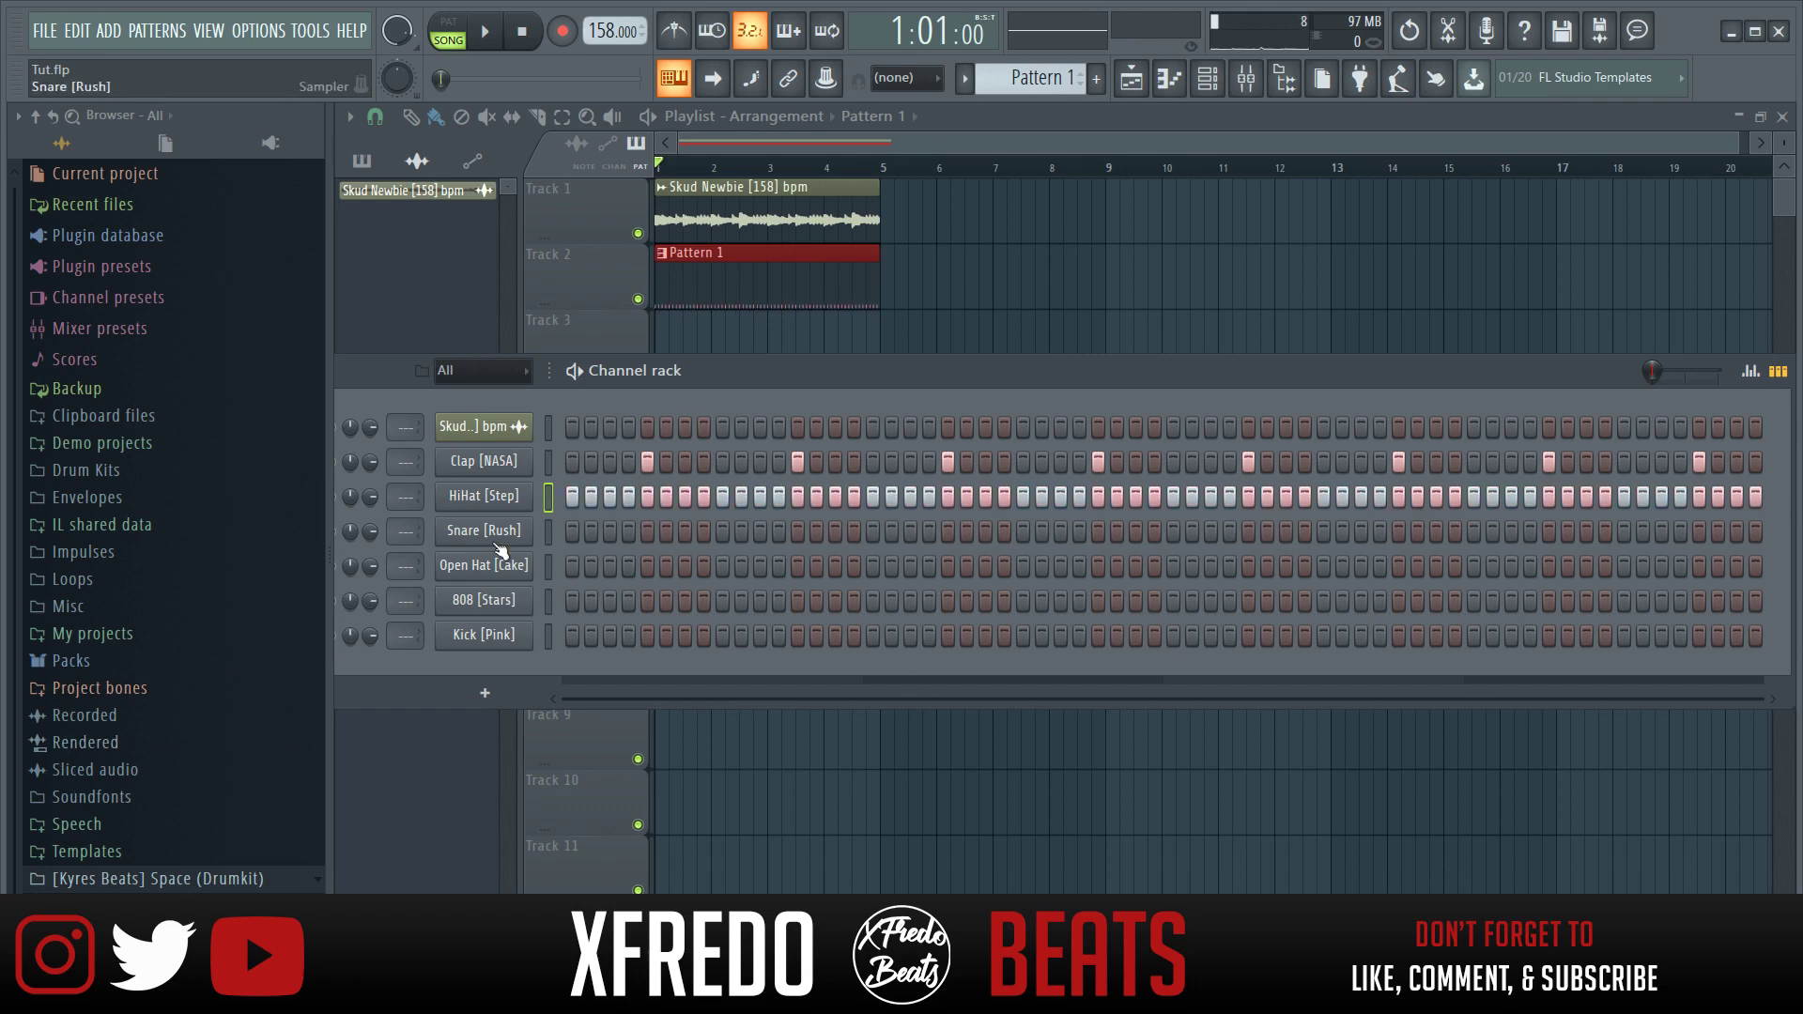
{"action": "key", "text": "space"}
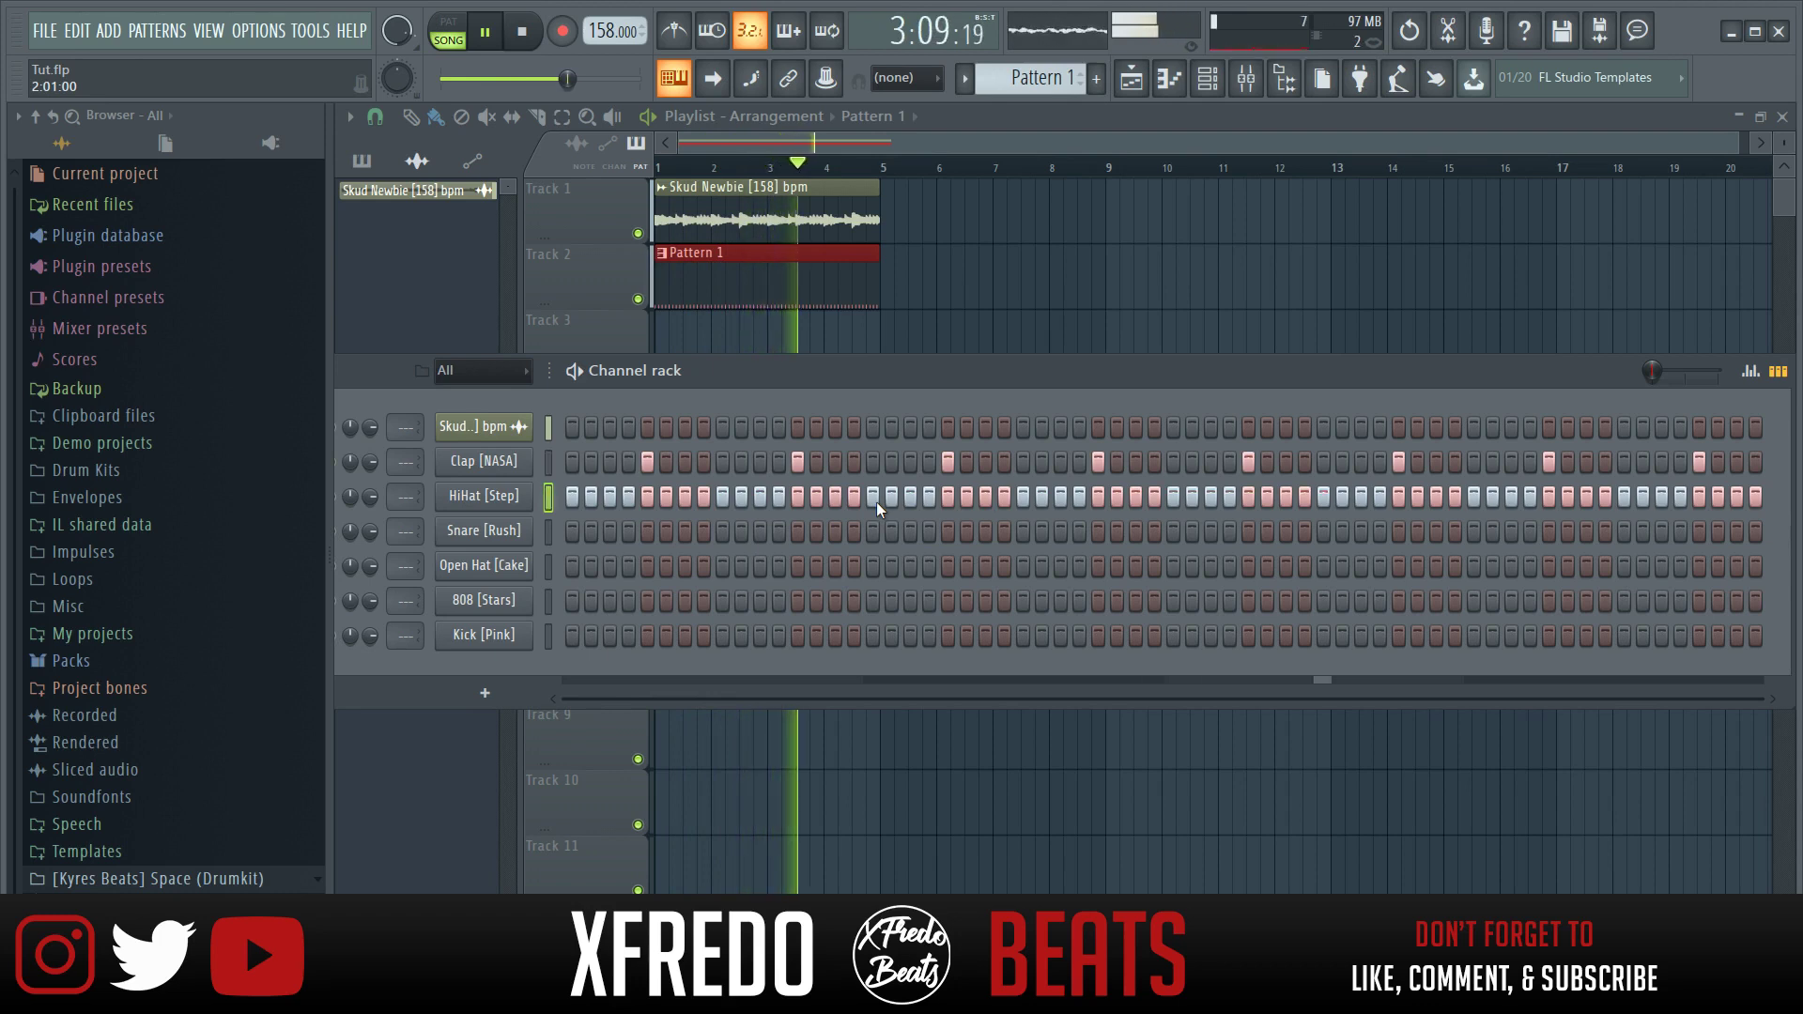
{"action": "left_click_drag", "start_coordinate": [1220, 375], "coordinate": [1198, 375]}
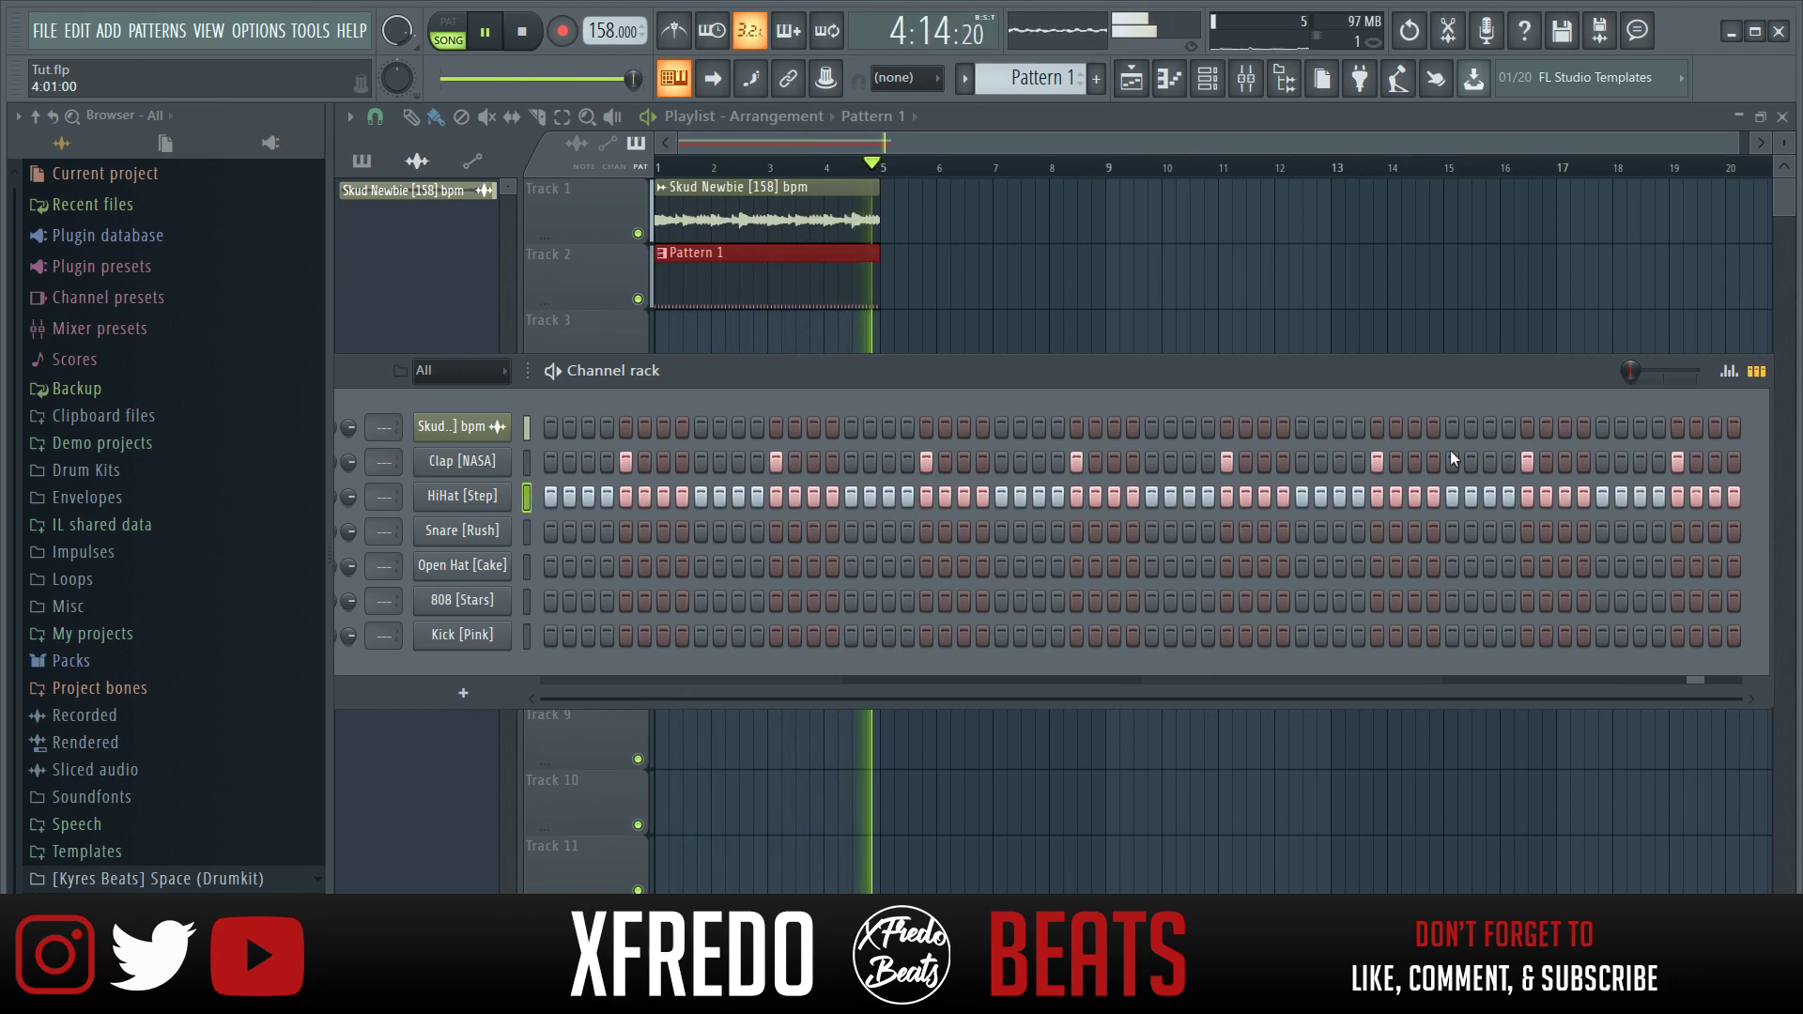
{"action": "key", "text": "space"}
Open the HiHat [Step] channel in the piano roll and hide the browser to widen the note grid.
{"action": "right_click", "coordinate": [507, 498]}
{"action": "left_click", "coordinate": [559, 490]}
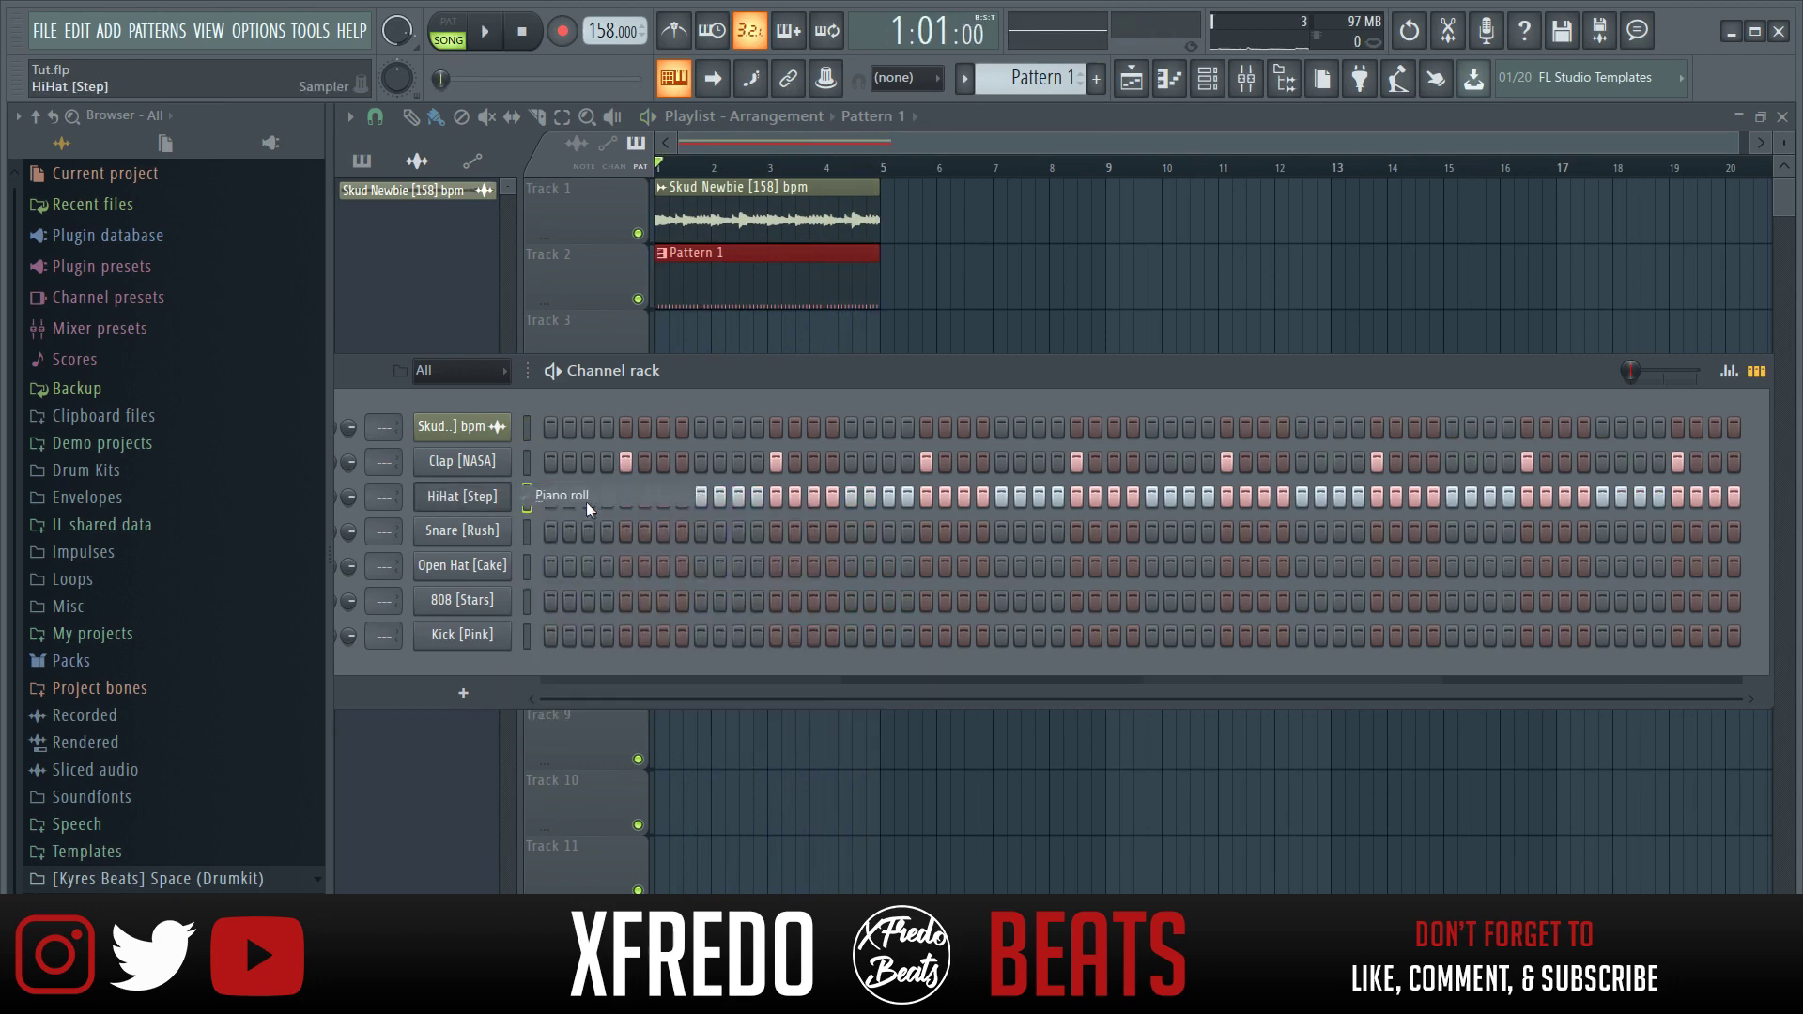
{"action": "scroll", "coordinate": [870, 386], "scroll_direction": "down", "scroll_amount": 4}
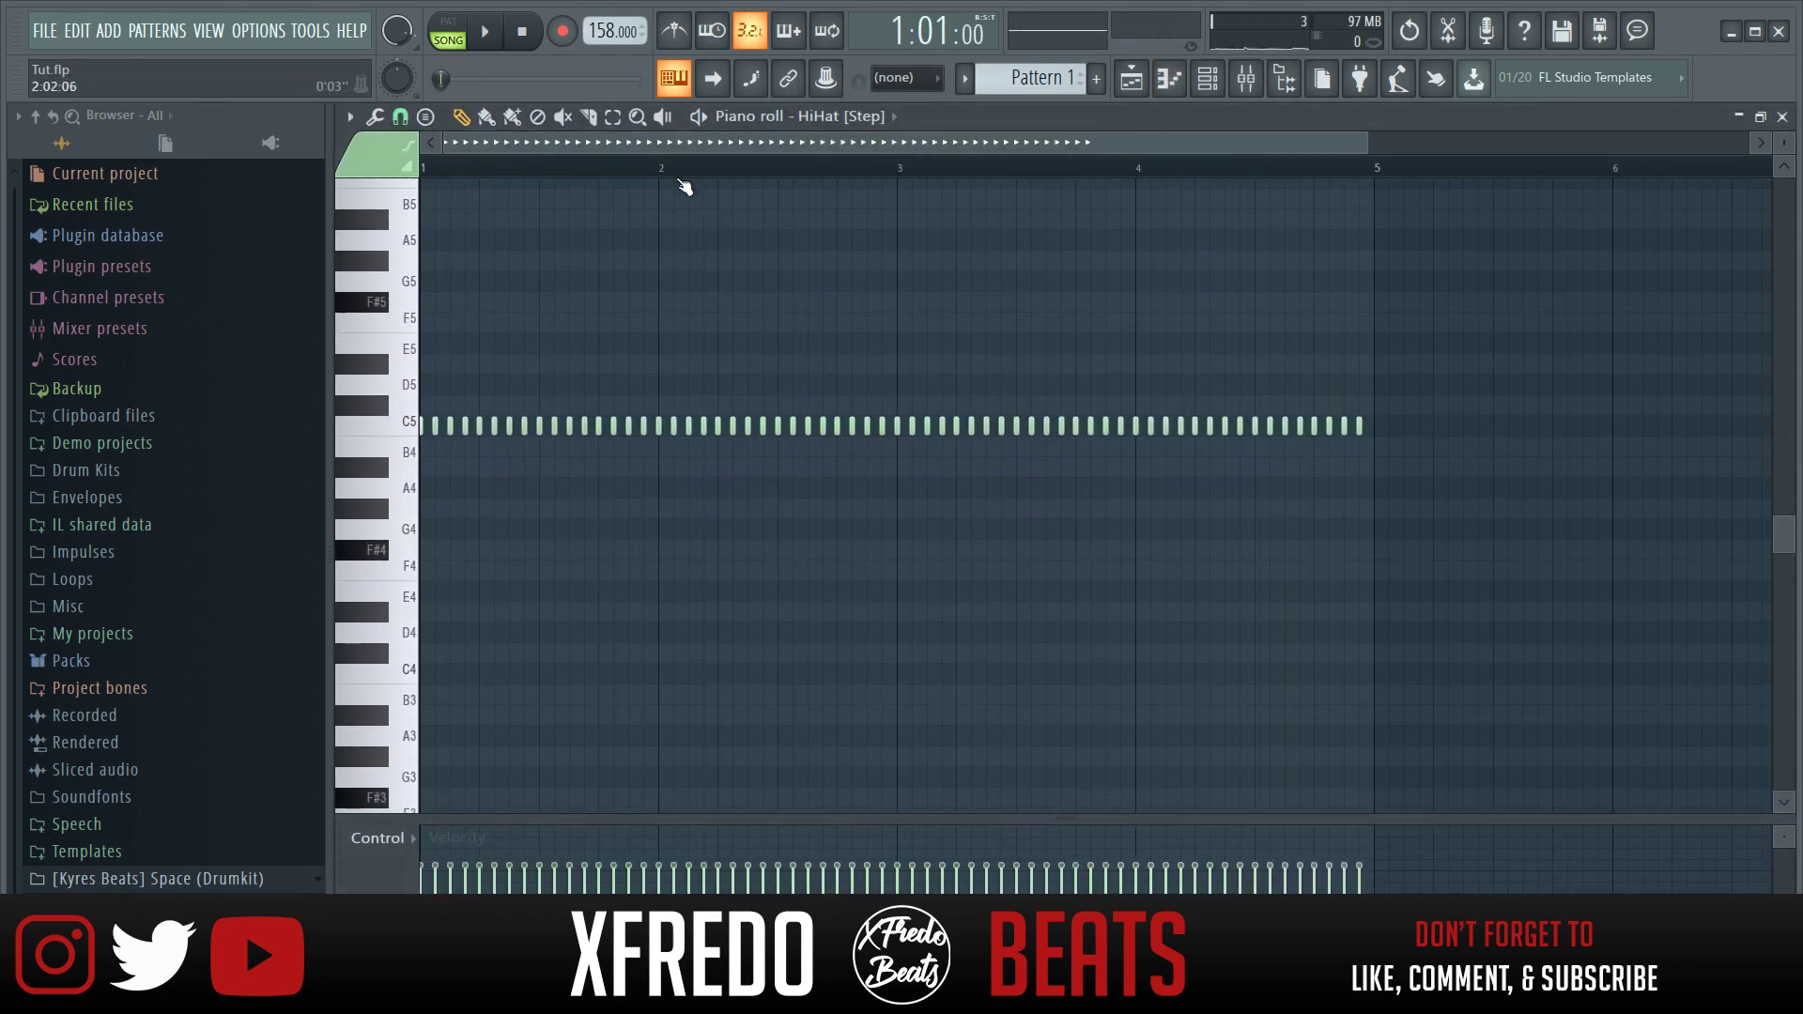
{"action": "scroll", "coordinate": [680, 177], "scroll_direction": "down", "scroll_amount": 2}
{"action": "scroll", "coordinate": [810, 202], "scroll_direction": "up", "scroll_amount": 3}
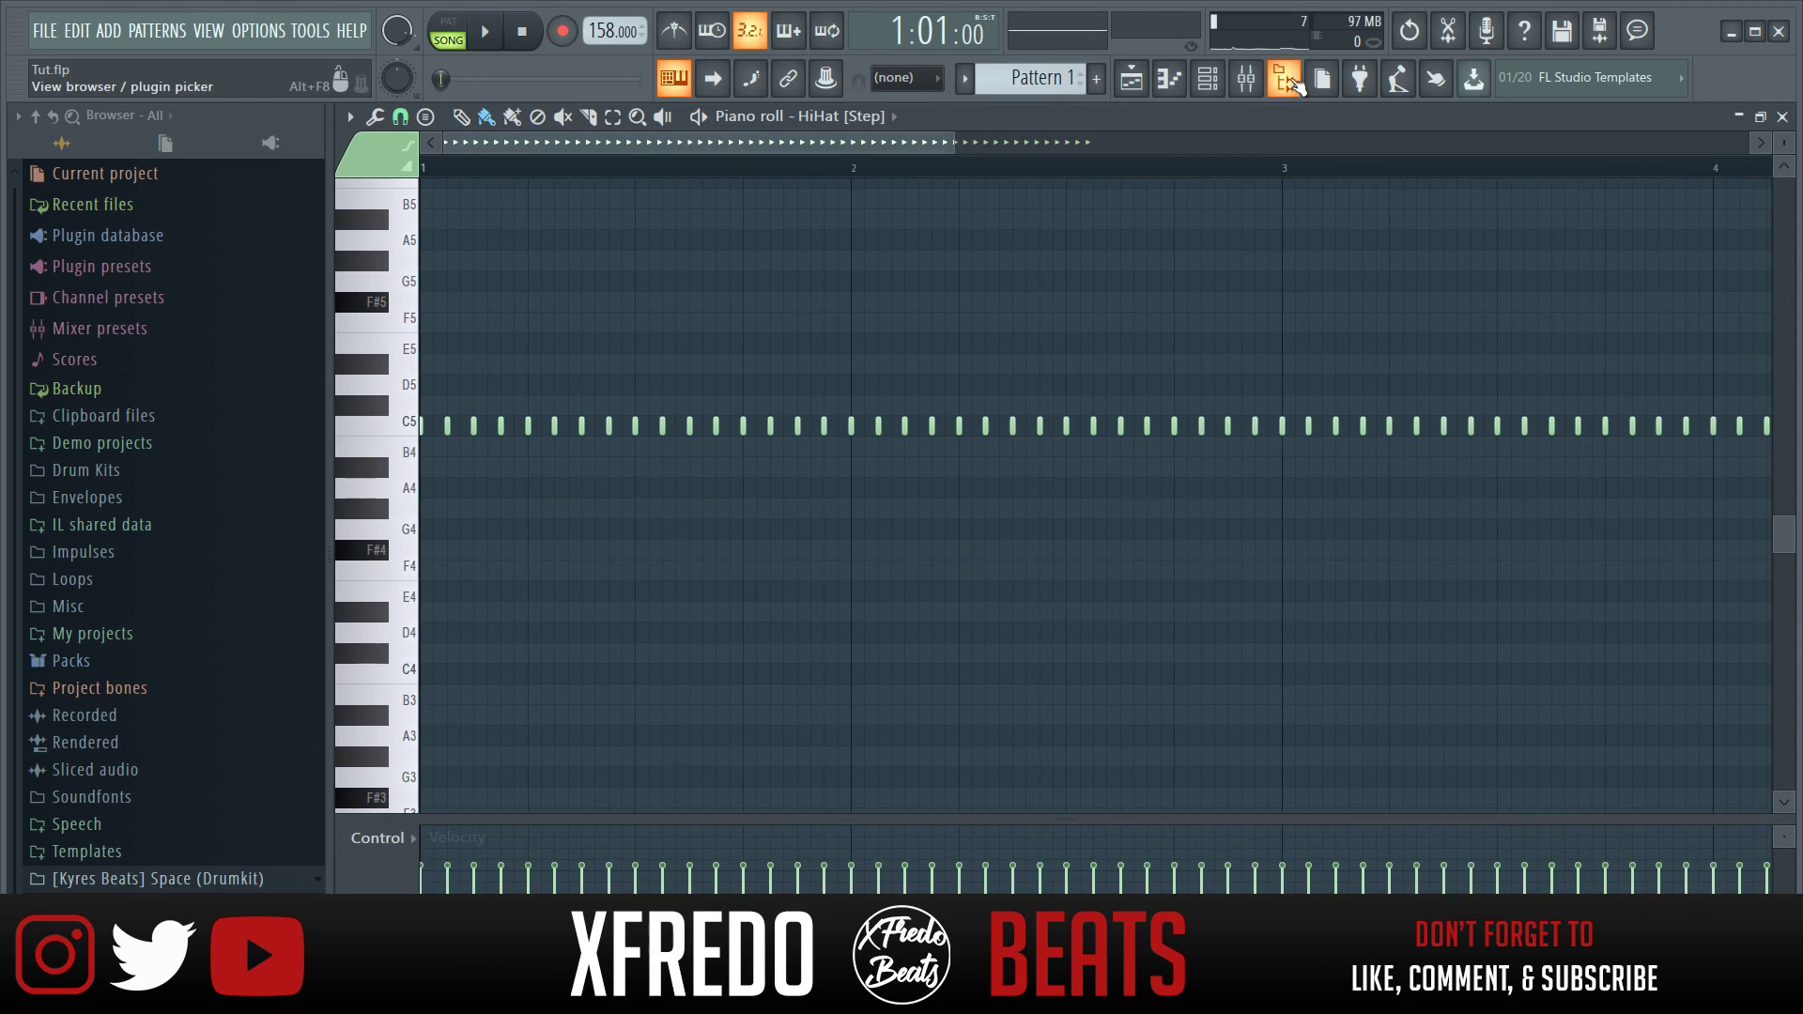
{"action": "left_click", "coordinate": [1294, 83]}
{"action": "left_click_drag", "start_coordinate": [754, 150], "coordinate": [421, 134]}
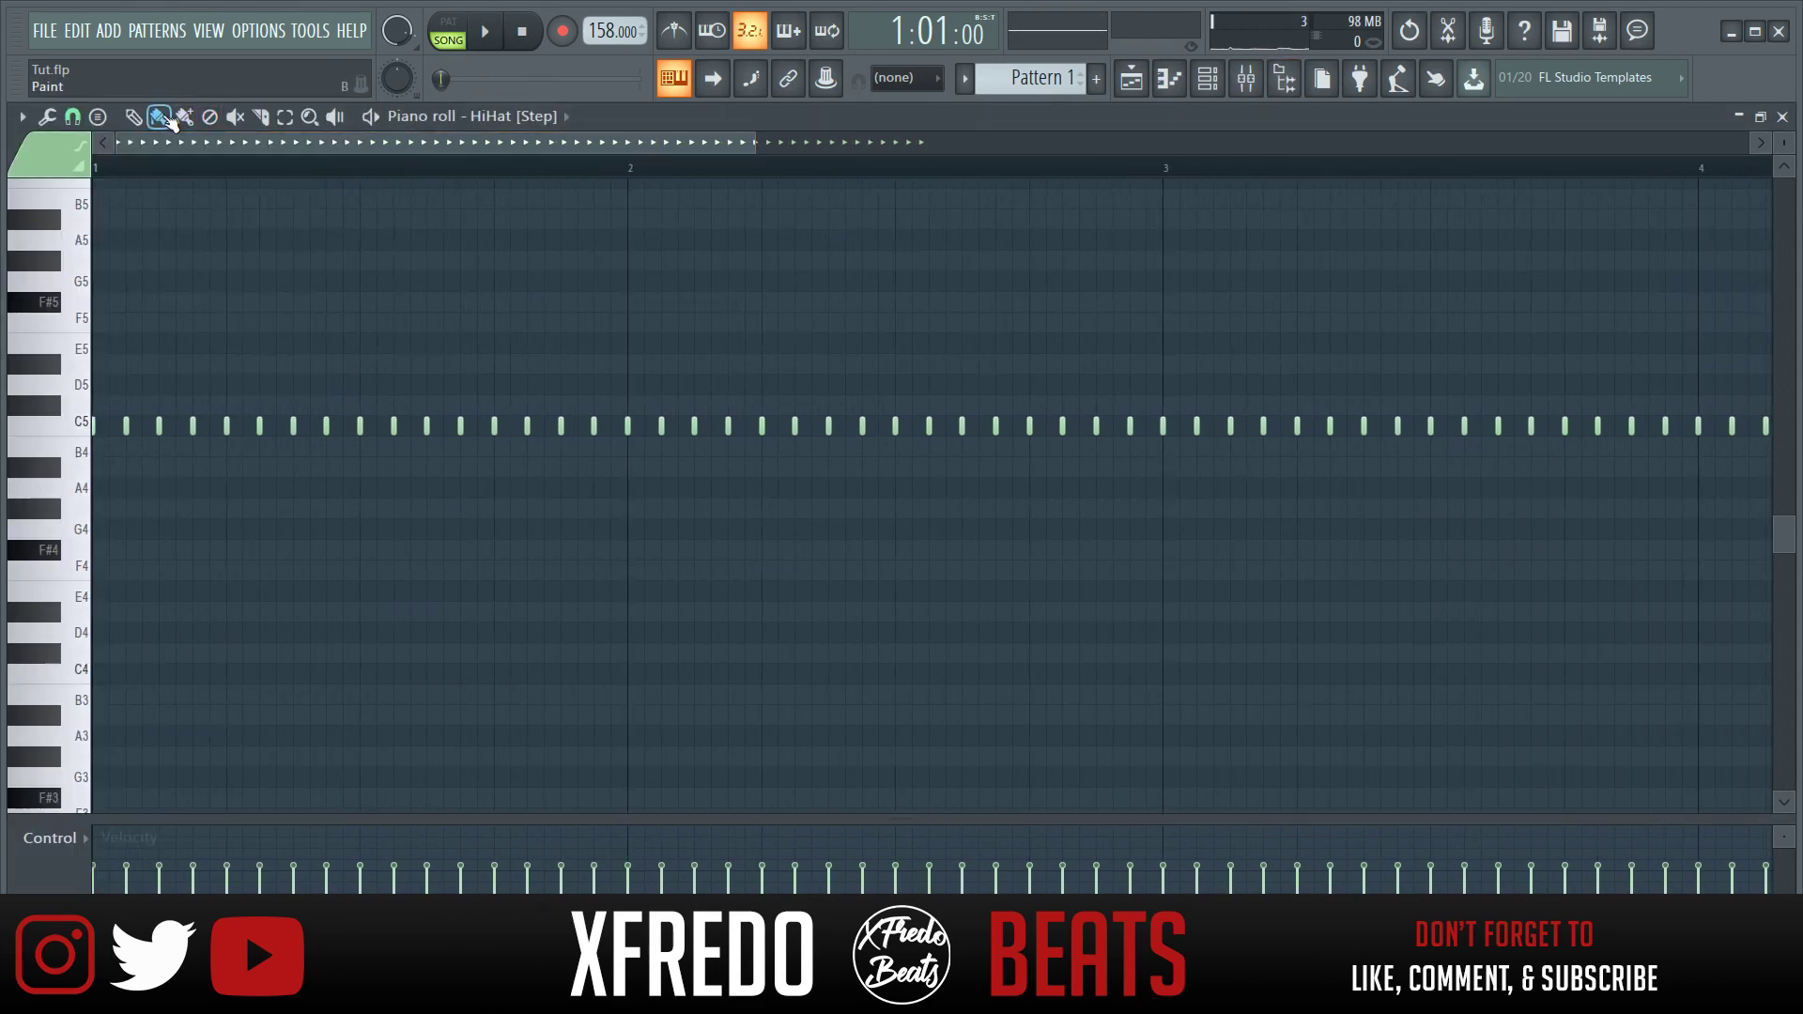
Try painting a run of short hi-hat notes at G4 near the end of bar 1 and delete them.
{"action": "double_click", "coordinate": [158, 425]}
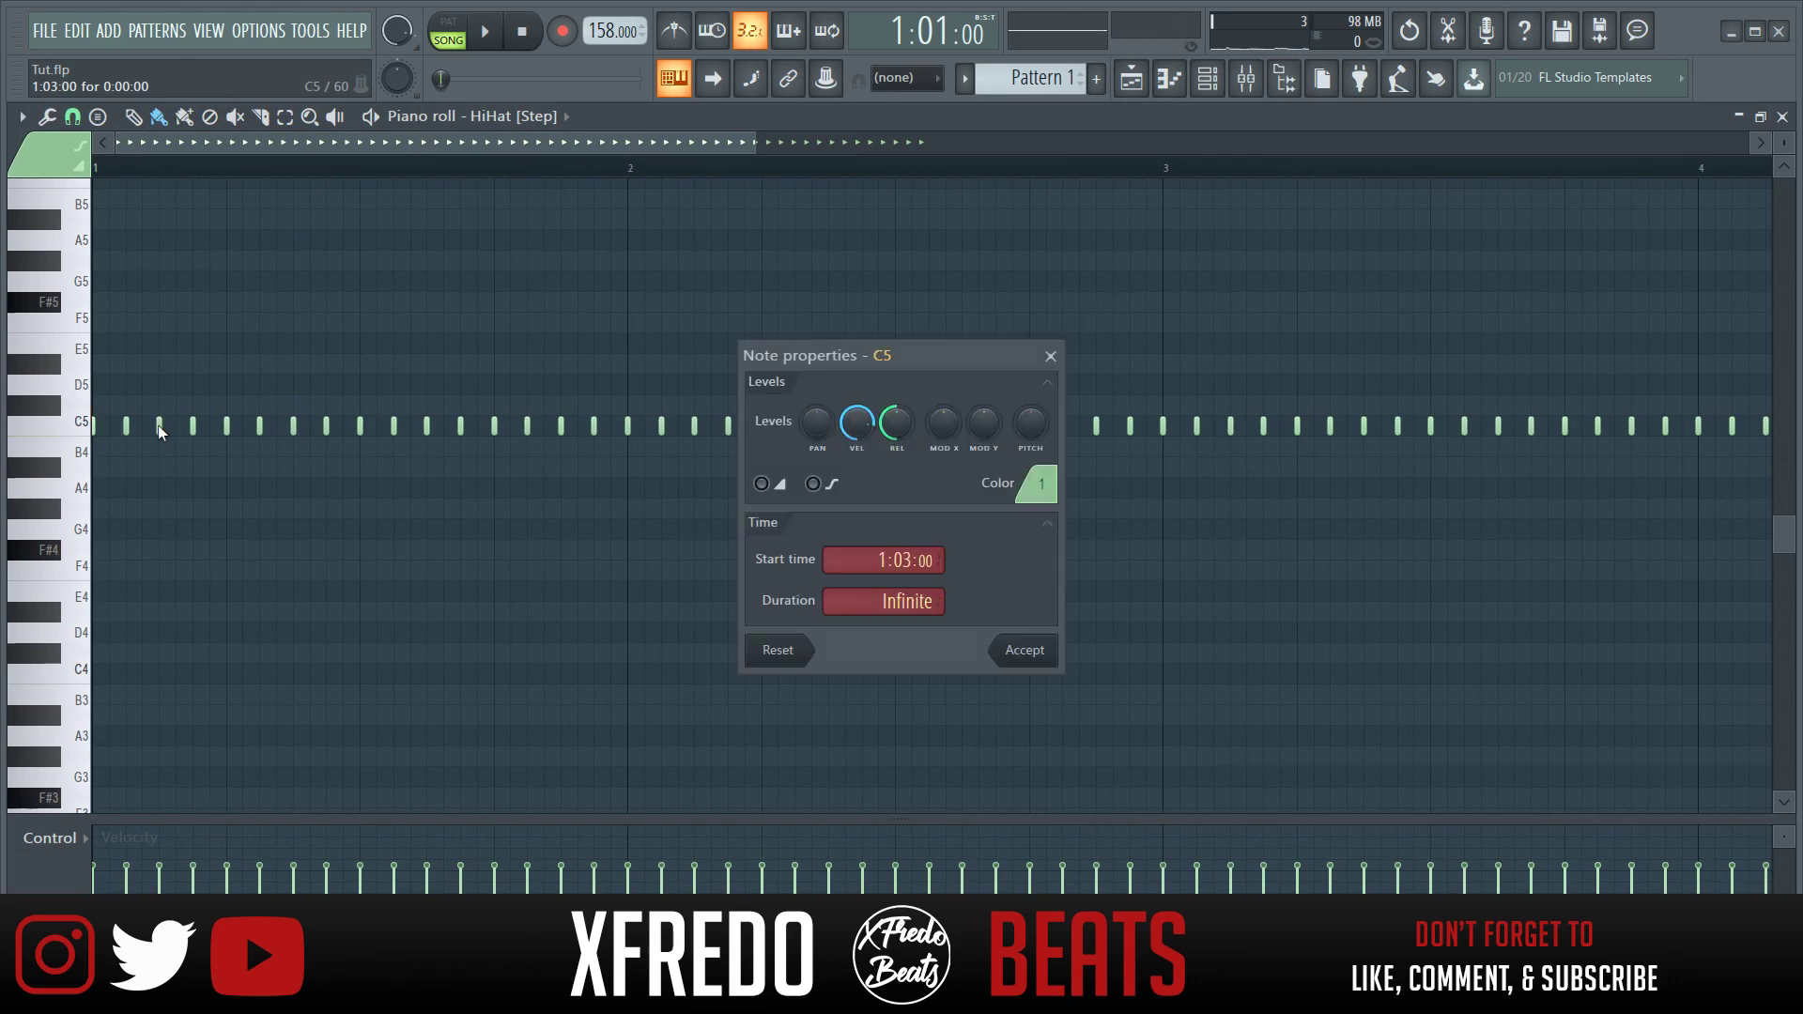
{"action": "left_click", "coordinate": [1033, 651]}
{"action": "left_click_drag", "start_coordinate": [515, 540], "coordinate": [556, 545]}
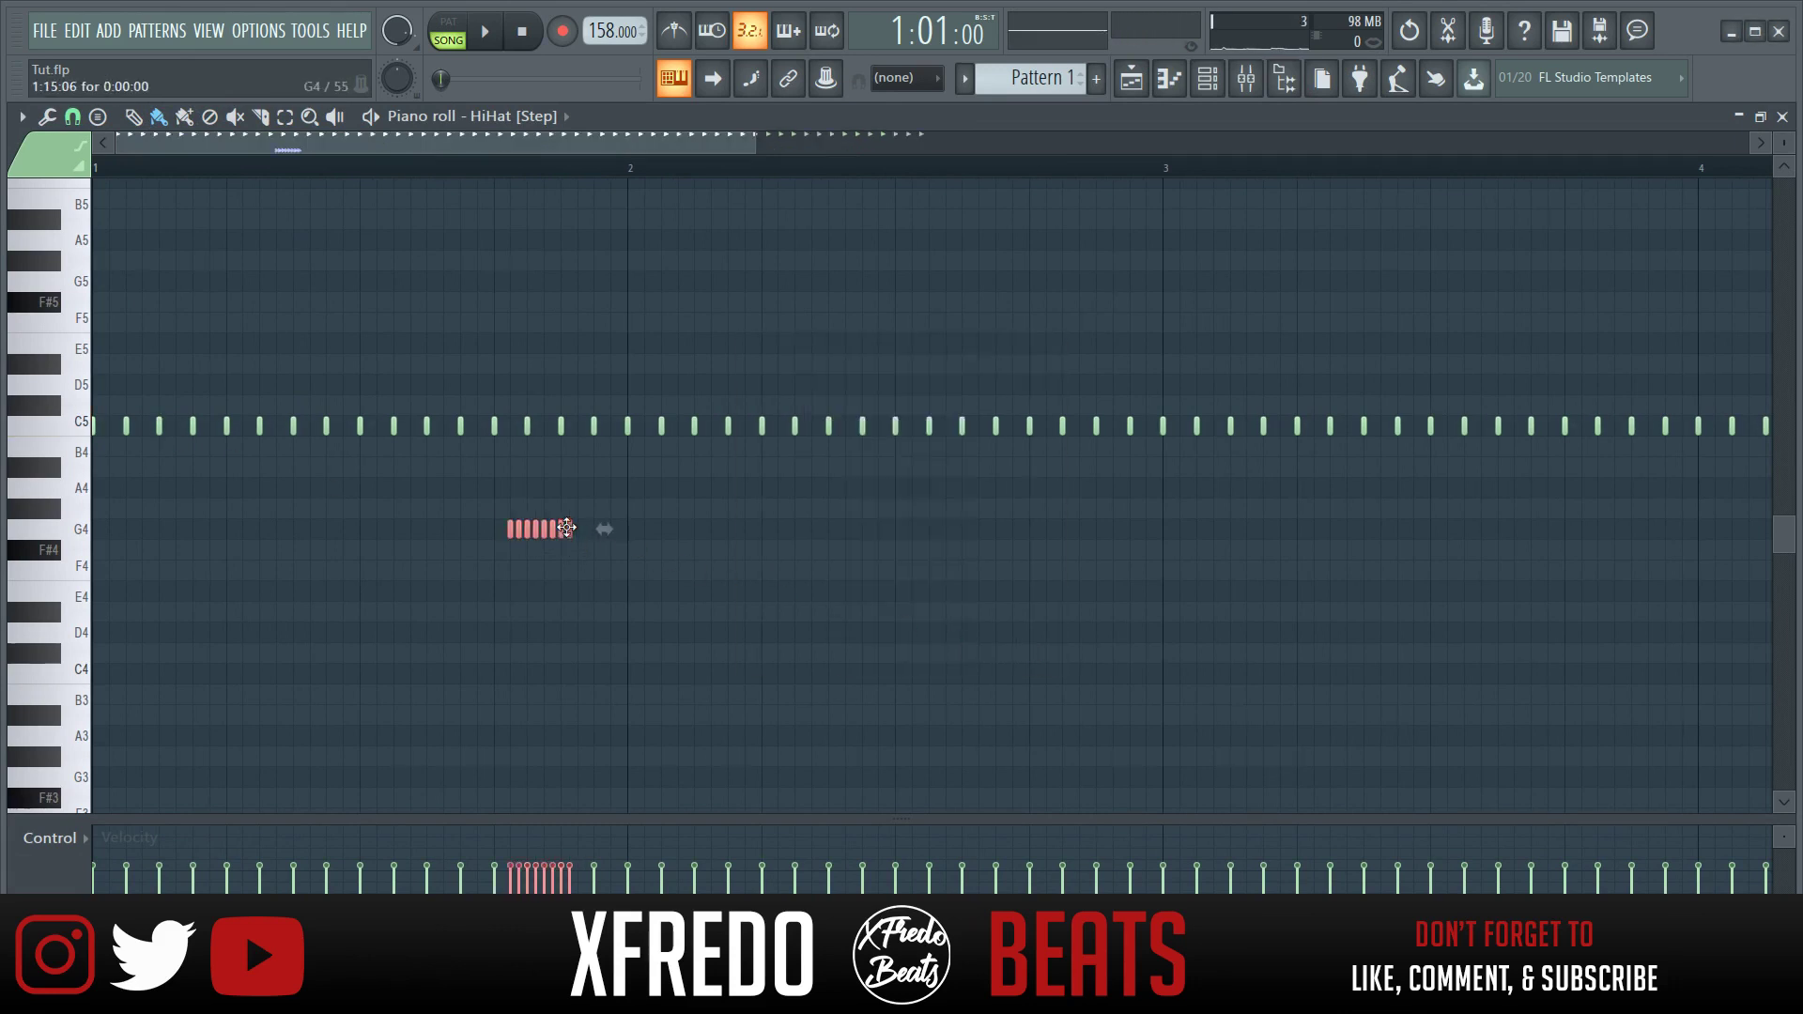
{"action": "right_click", "coordinate": [566, 529]}
Add a C5 hi-hat note midway between steps 3 and 4 of bar 1, and three-note rolls between steps 6–7 and 12–13.
{"action": "left_click_drag", "start_coordinate": [754, 141], "coordinate": [1258, 147]}
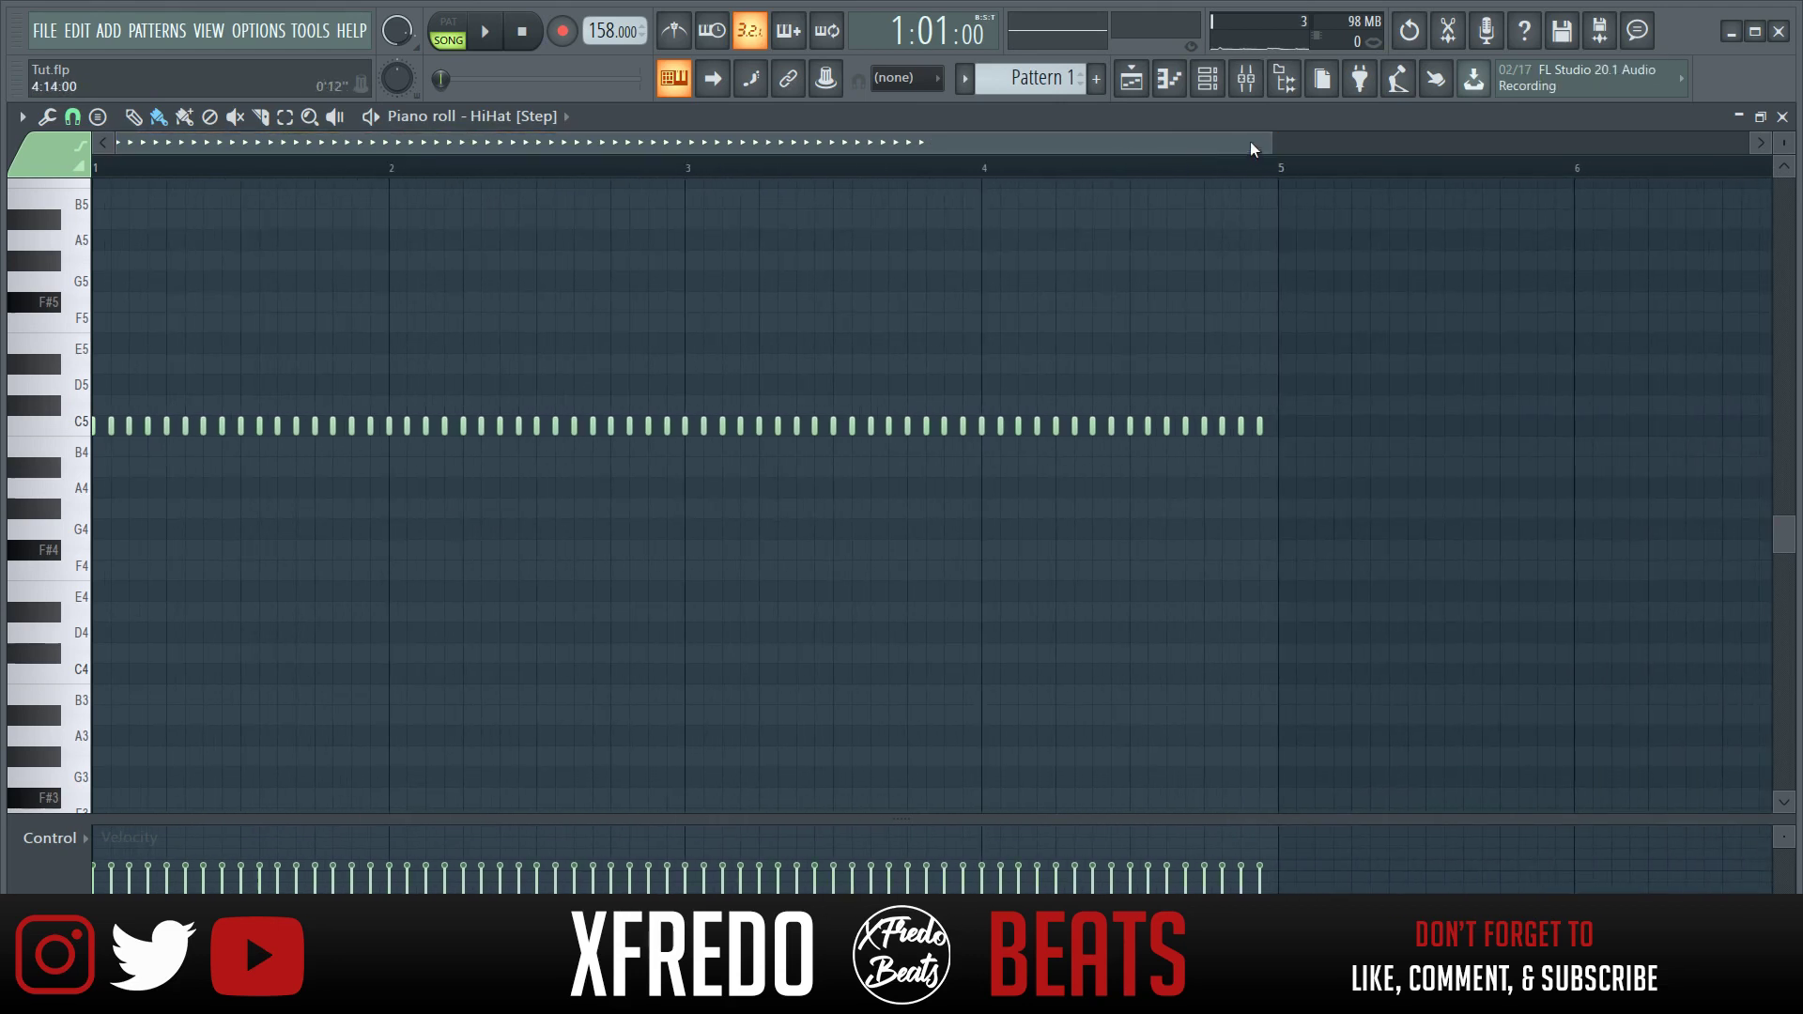
{"action": "left_click_drag", "start_coordinate": [1283, 140], "coordinate": [543, 142]}
{"action": "key", "text": "space"}
{"action": "key", "text": "space"}
{"action": "left_click", "coordinate": [217, 426]}
{"action": "key", "text": "space"}
{"action": "left_click_drag", "start_coordinate": [356, 425], "coordinate": [385, 426]}
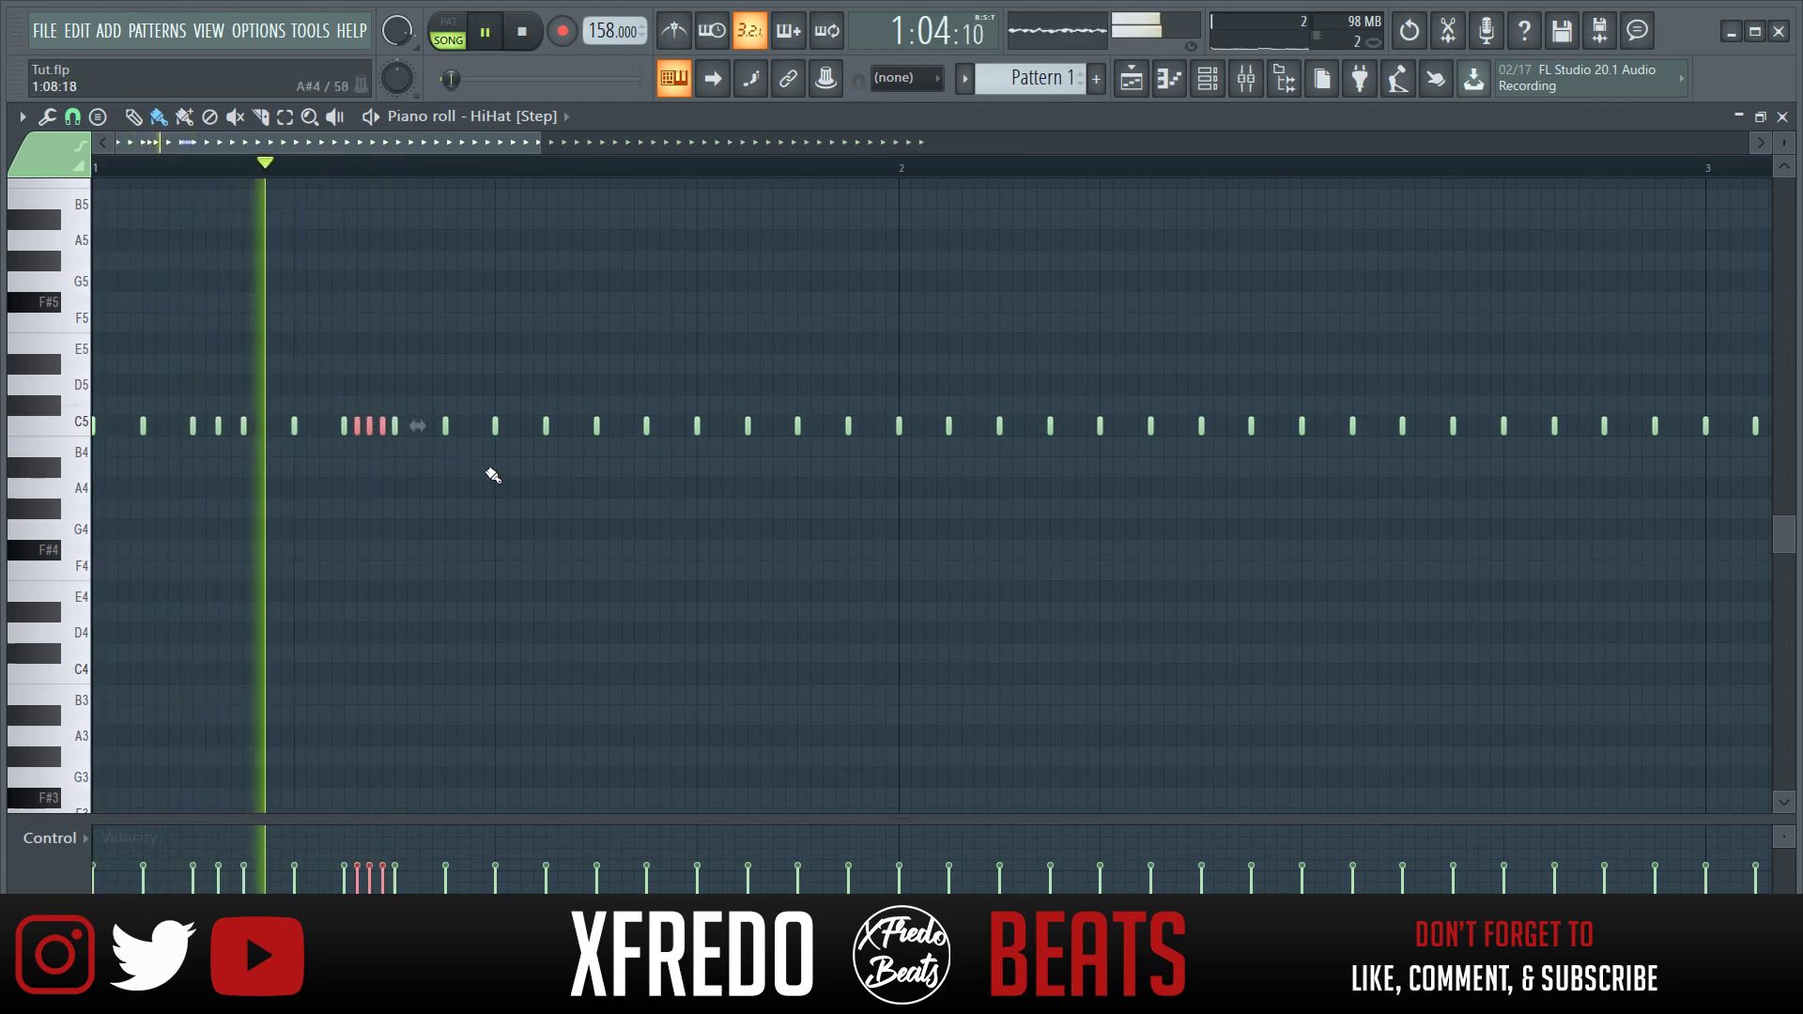
{"action": "left_click_drag", "start_coordinate": [659, 426], "coordinate": [691, 433]}
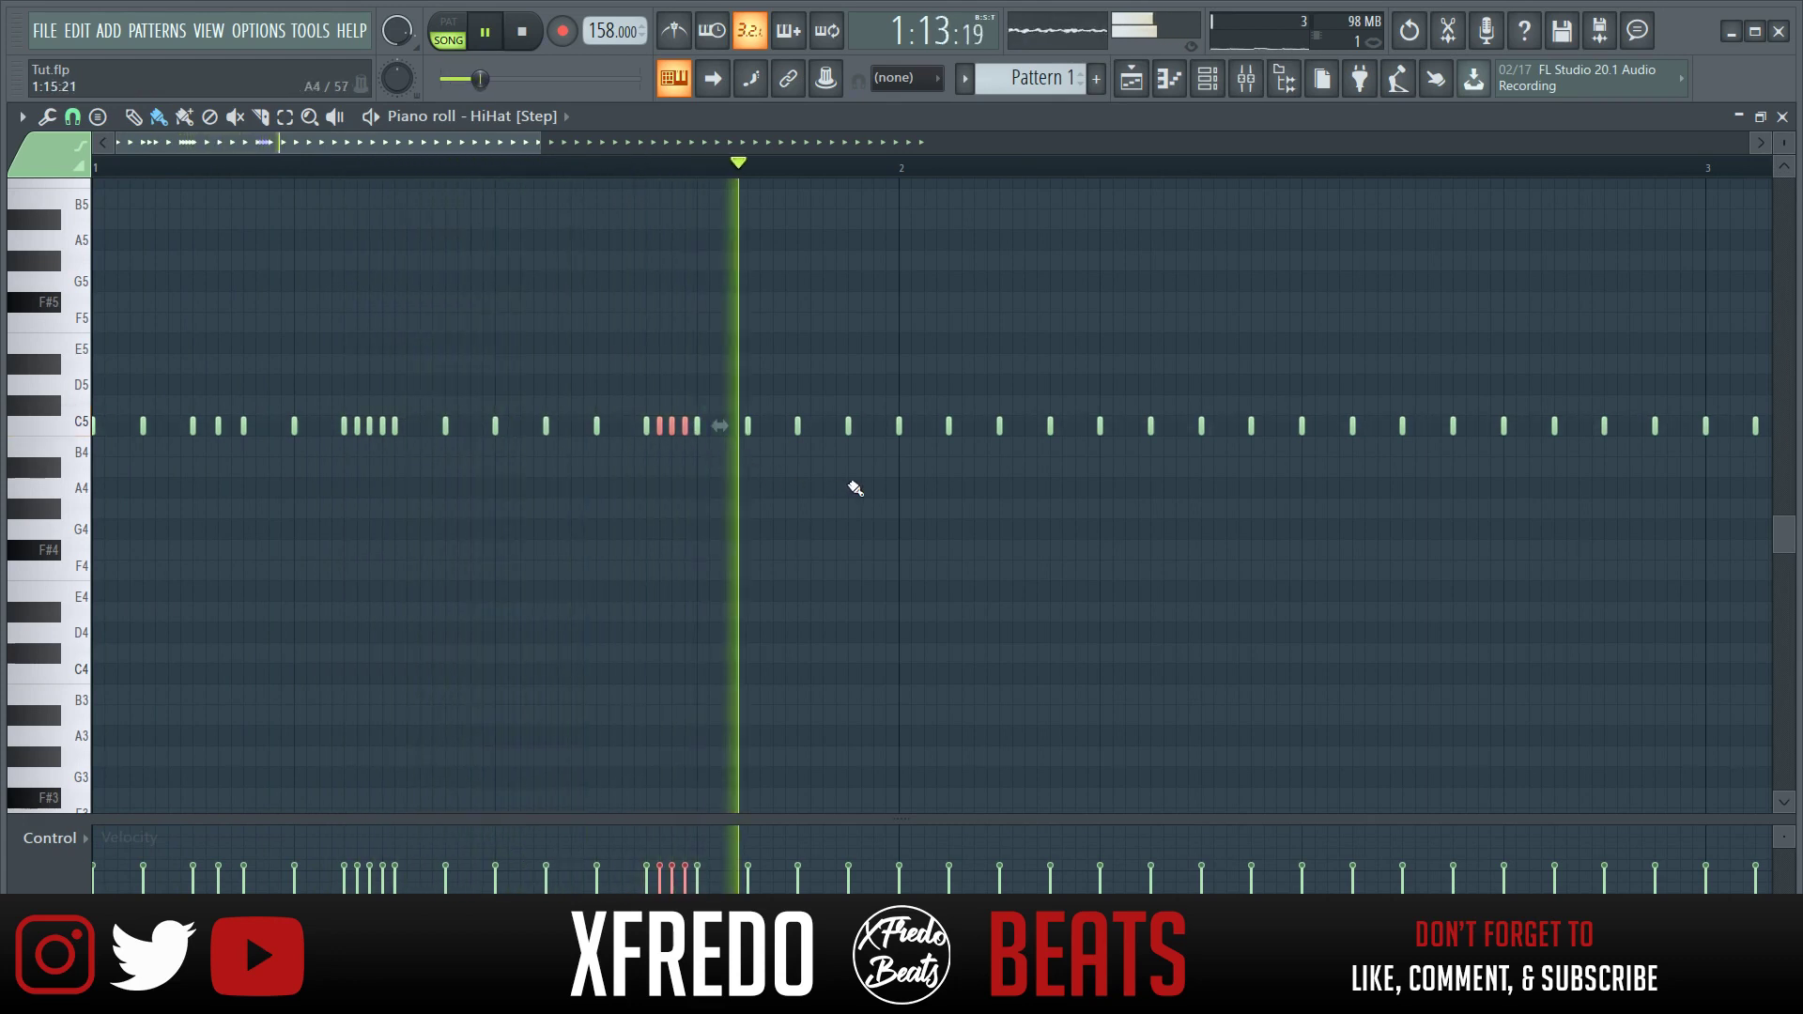
Paint three short hi-hat notes at G#4 at the start of bar 2 and an extra C5 note midway between bar 3's first two steps.
{"action": "left_click_drag", "start_coordinate": [672, 425], "coordinate": [903, 510]}
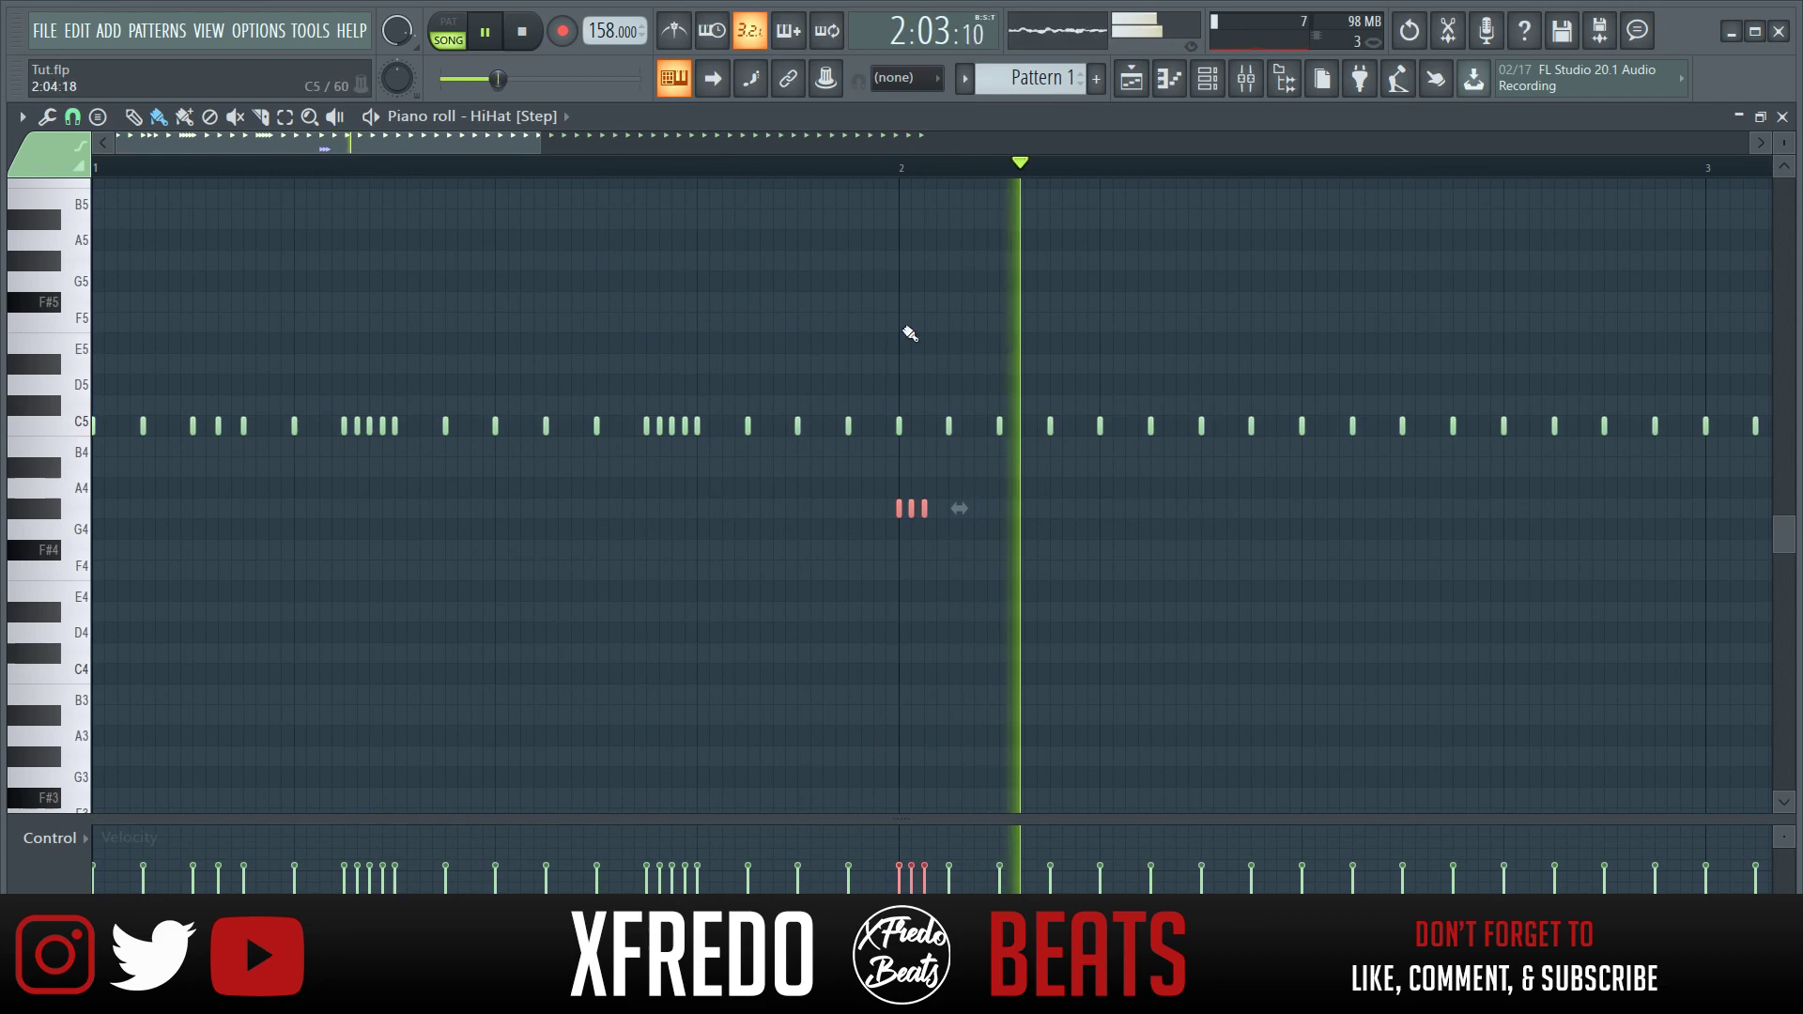
{"action": "left_click", "coordinate": [1429, 427]}
{"action": "scroll", "coordinate": [1139, 185], "scroll_direction": "down", "scroll_amount": 3}
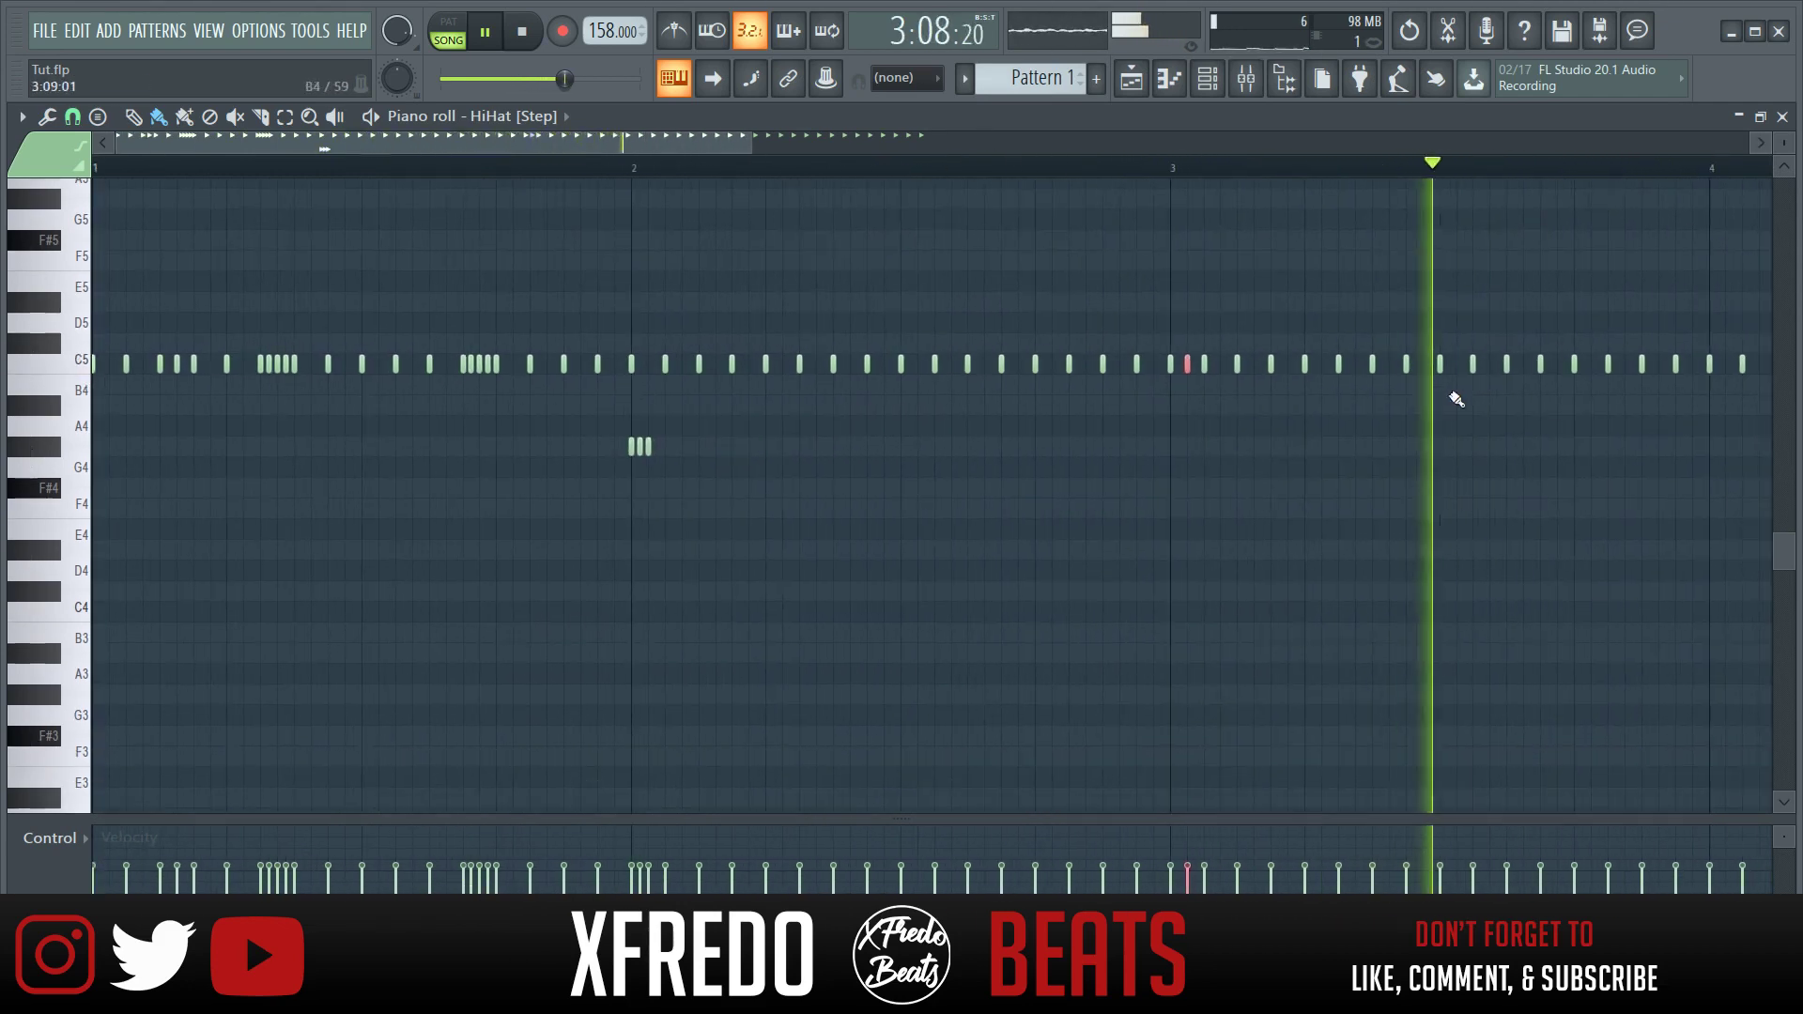
Paint three short hi-hat notes at A4 on step 13 of bar 4.
{"action": "left_click", "coordinate": [1647, 512]}
{"action": "right_click", "coordinate": [1648, 512]}
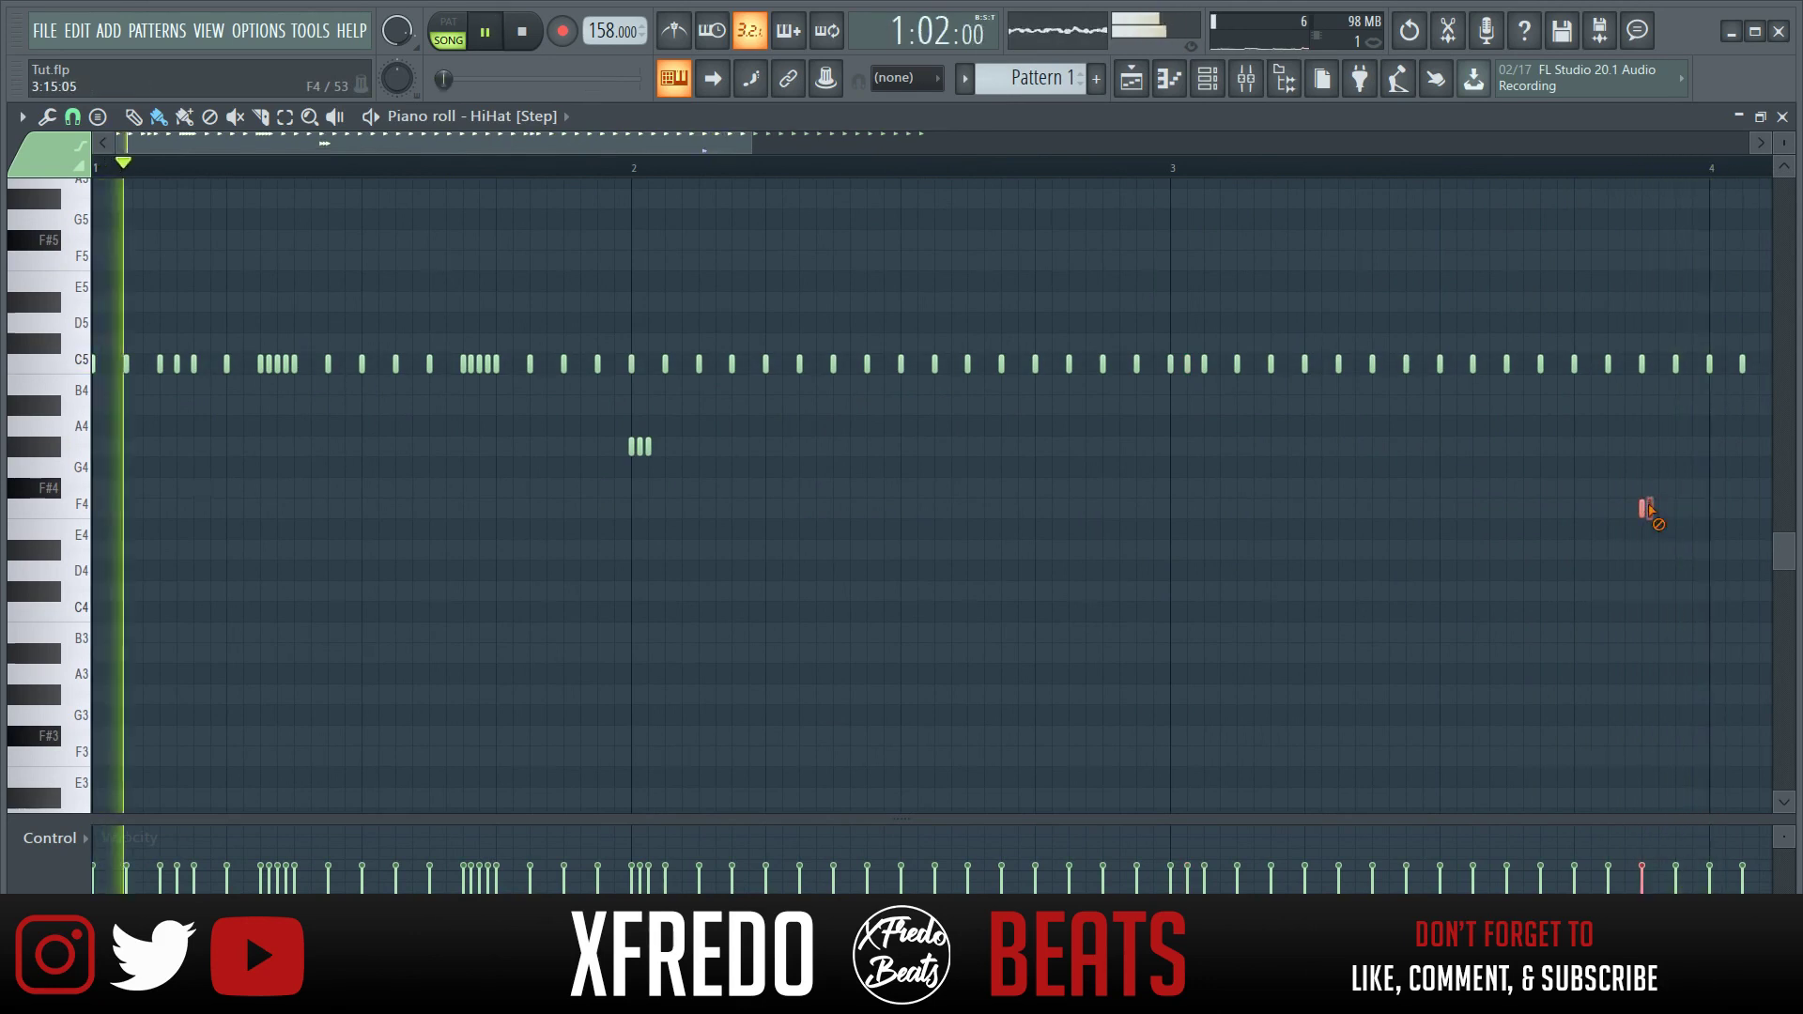
{"action": "scroll", "coordinate": [797, 180], "scroll_direction": "down", "scroll_amount": 2}
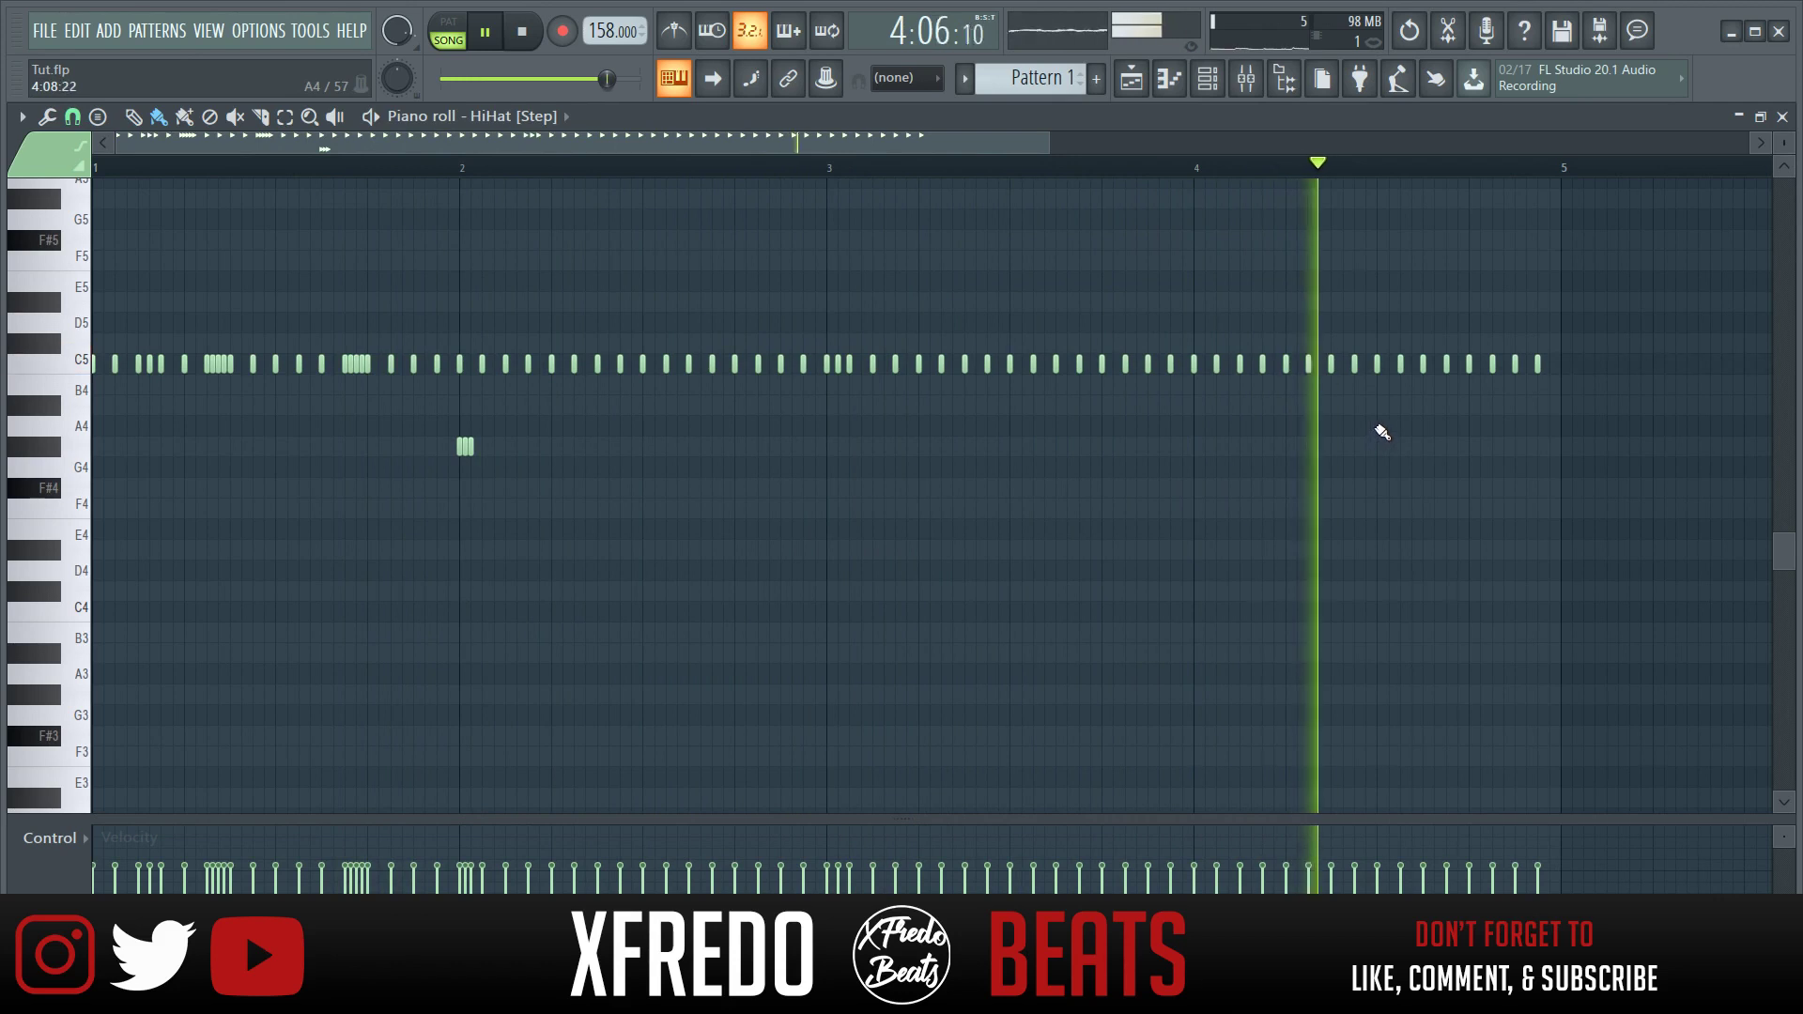
{"action": "left_click", "coordinate": [1474, 425]}
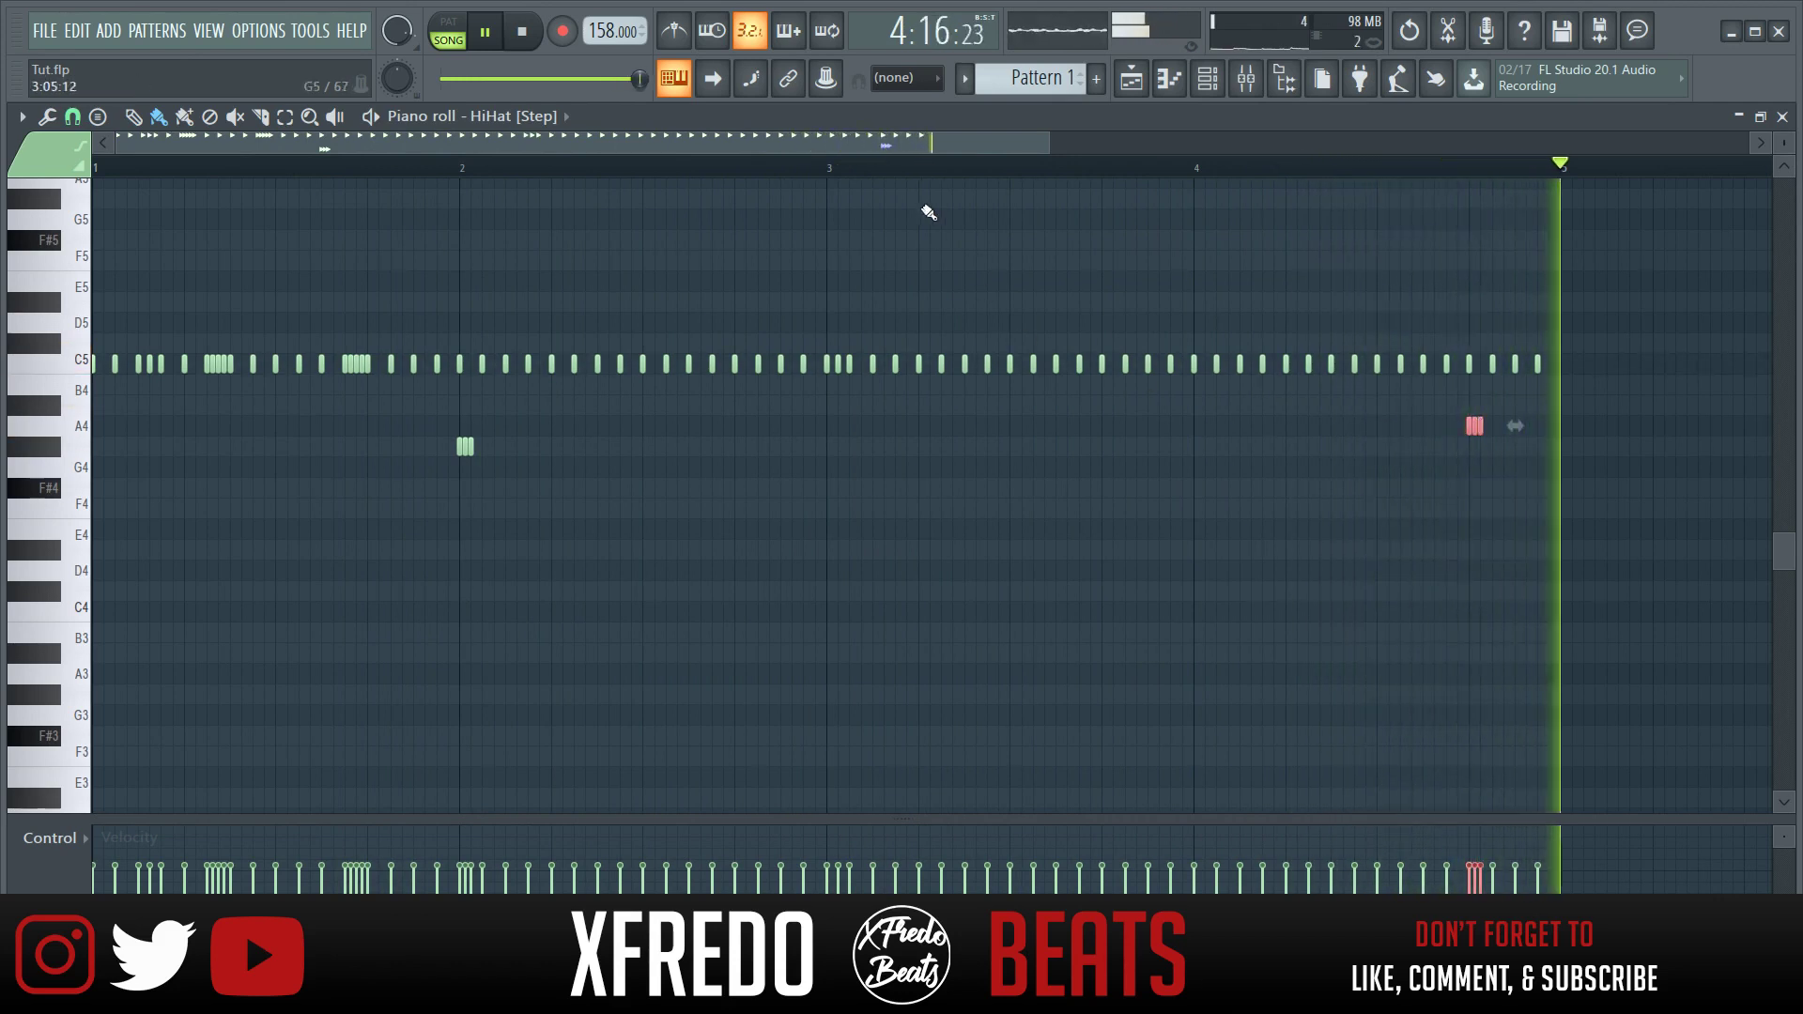
{"action": "key", "text": "space"}
{"action": "scroll", "coordinate": [857, 164], "scroll_direction": "down", "scroll_amount": 1}
{"action": "scroll", "coordinate": [854, 165], "scroll_direction": "down", "scroll_amount": 2}
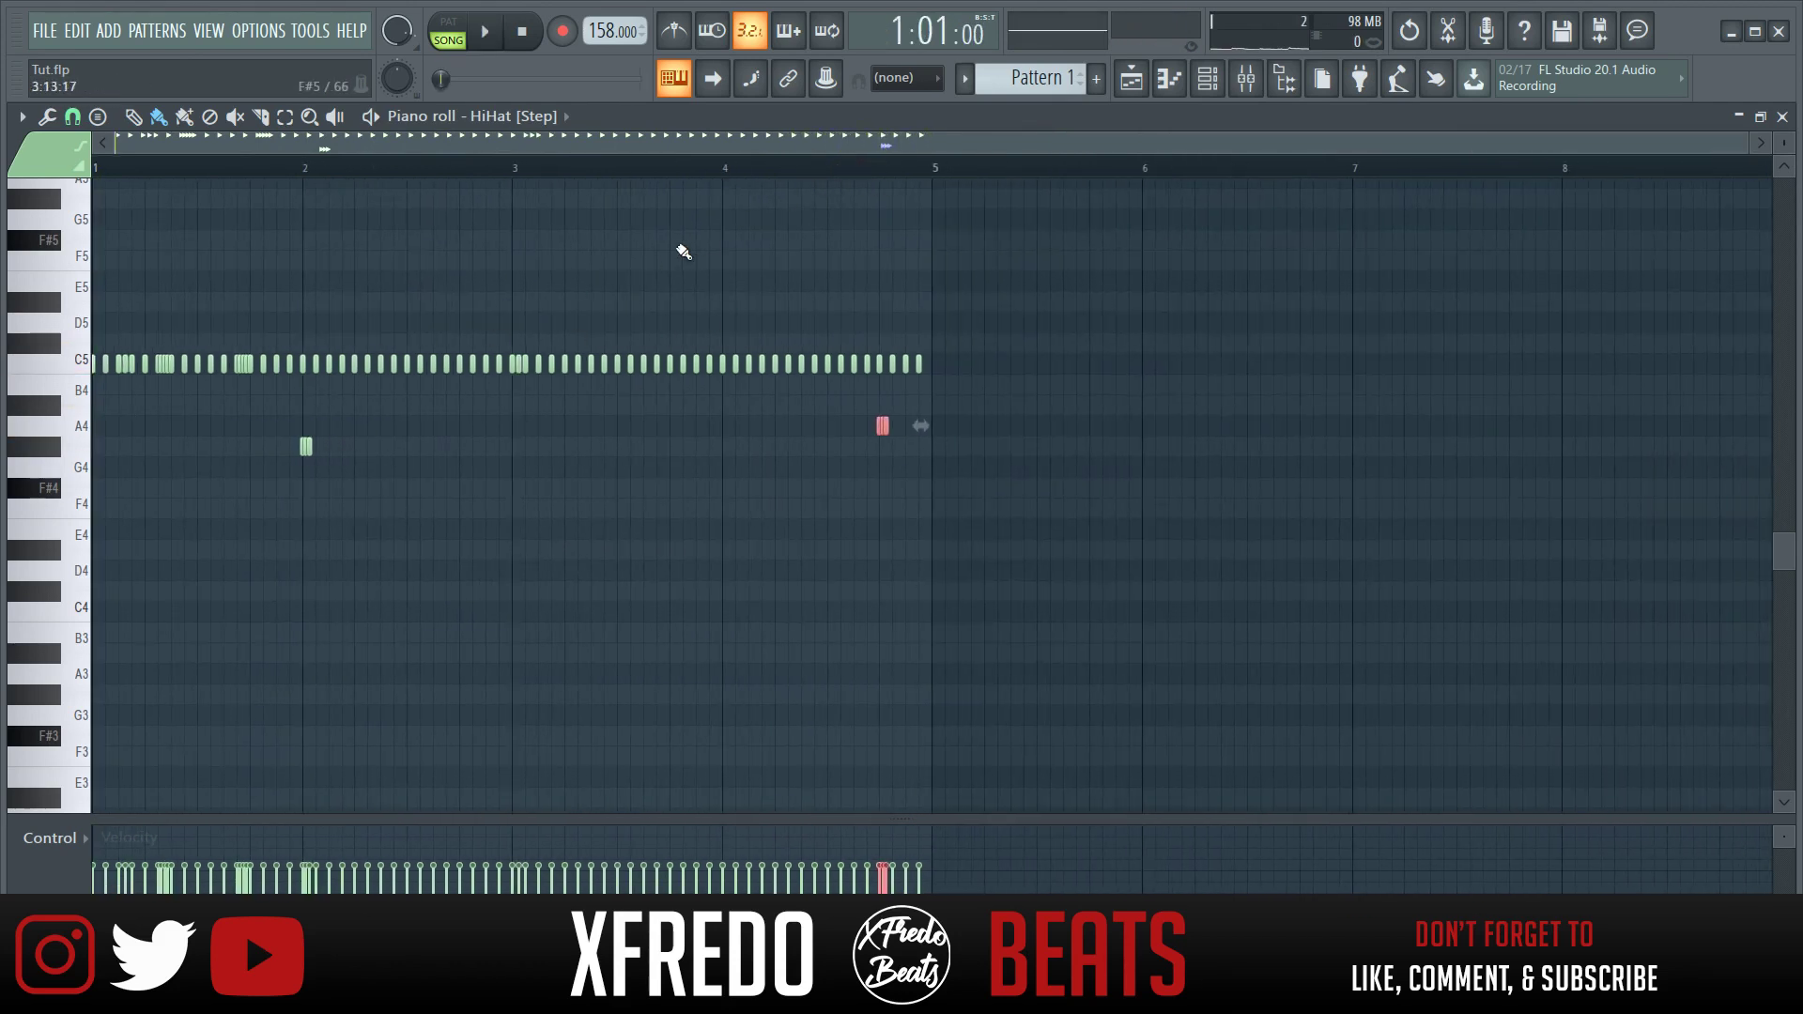
Close the piano roll and move the Snare [Rush] channel directly above HiHat [Step].
{"action": "left_click", "coordinate": [1783, 117]}
{"action": "left_click_drag", "start_coordinate": [380, 378], "coordinate": [607, 368]}
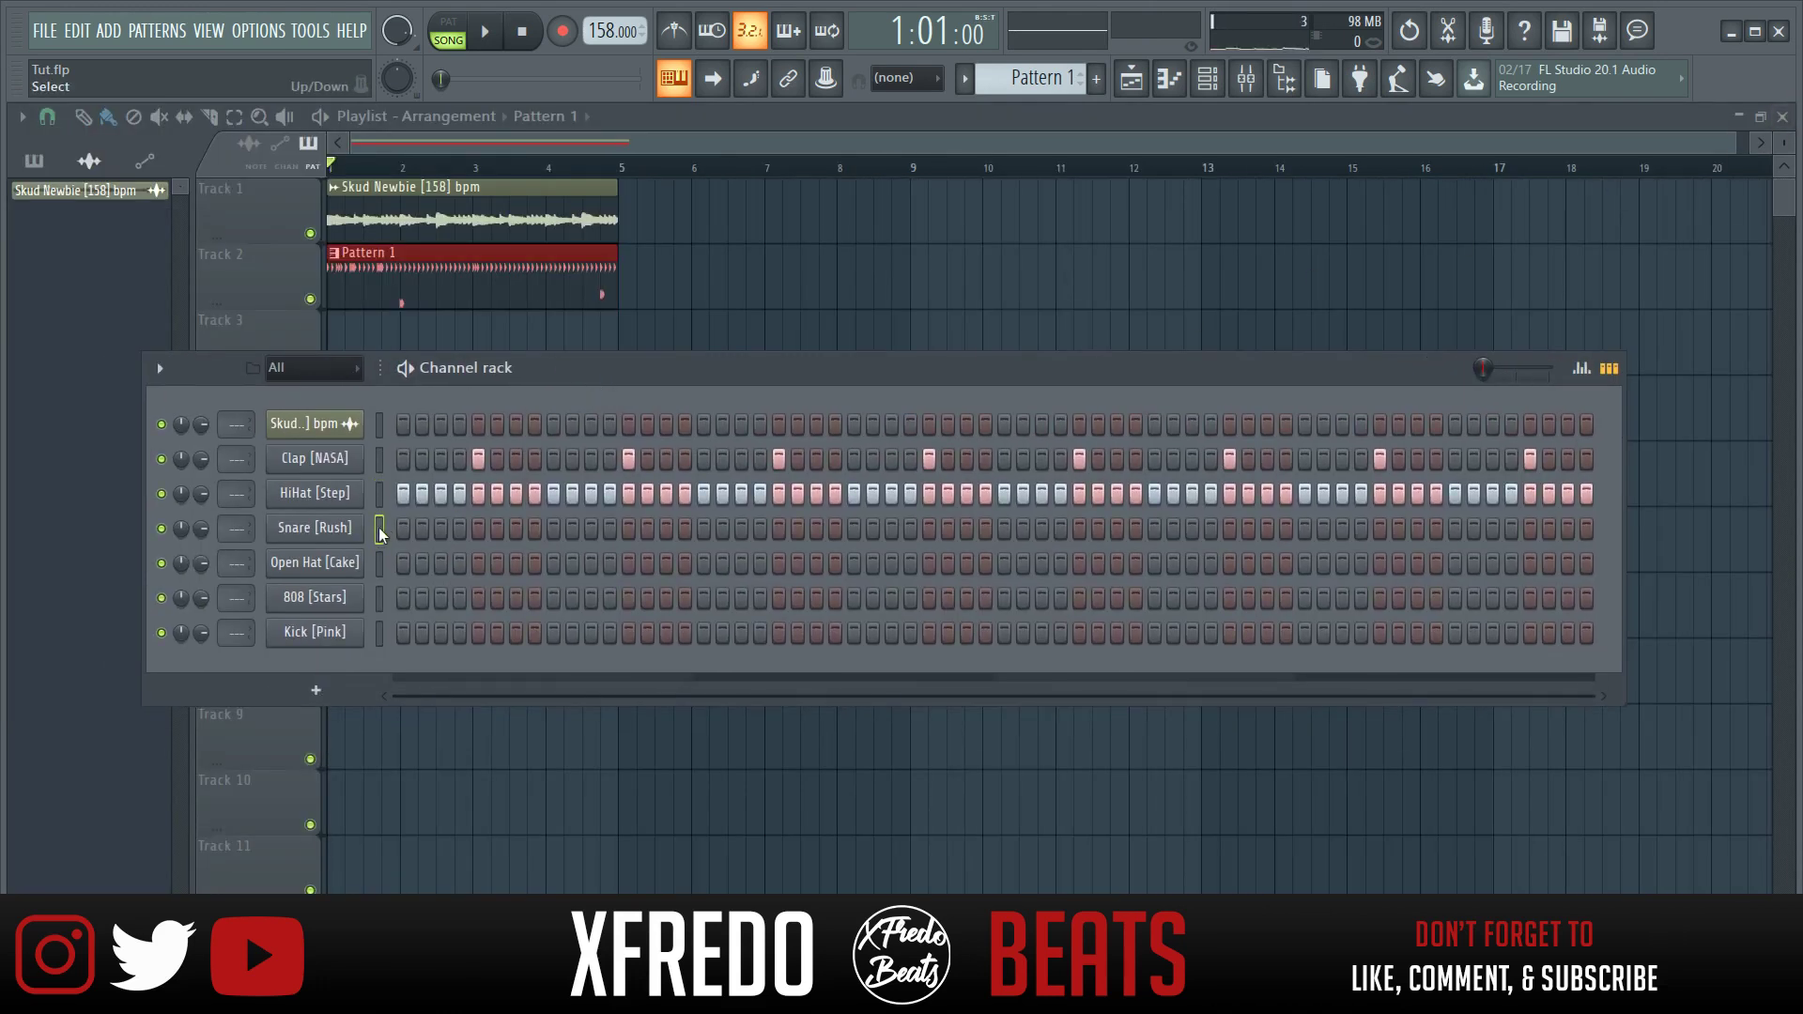
{"action": "key", "text": "alt+Up"}
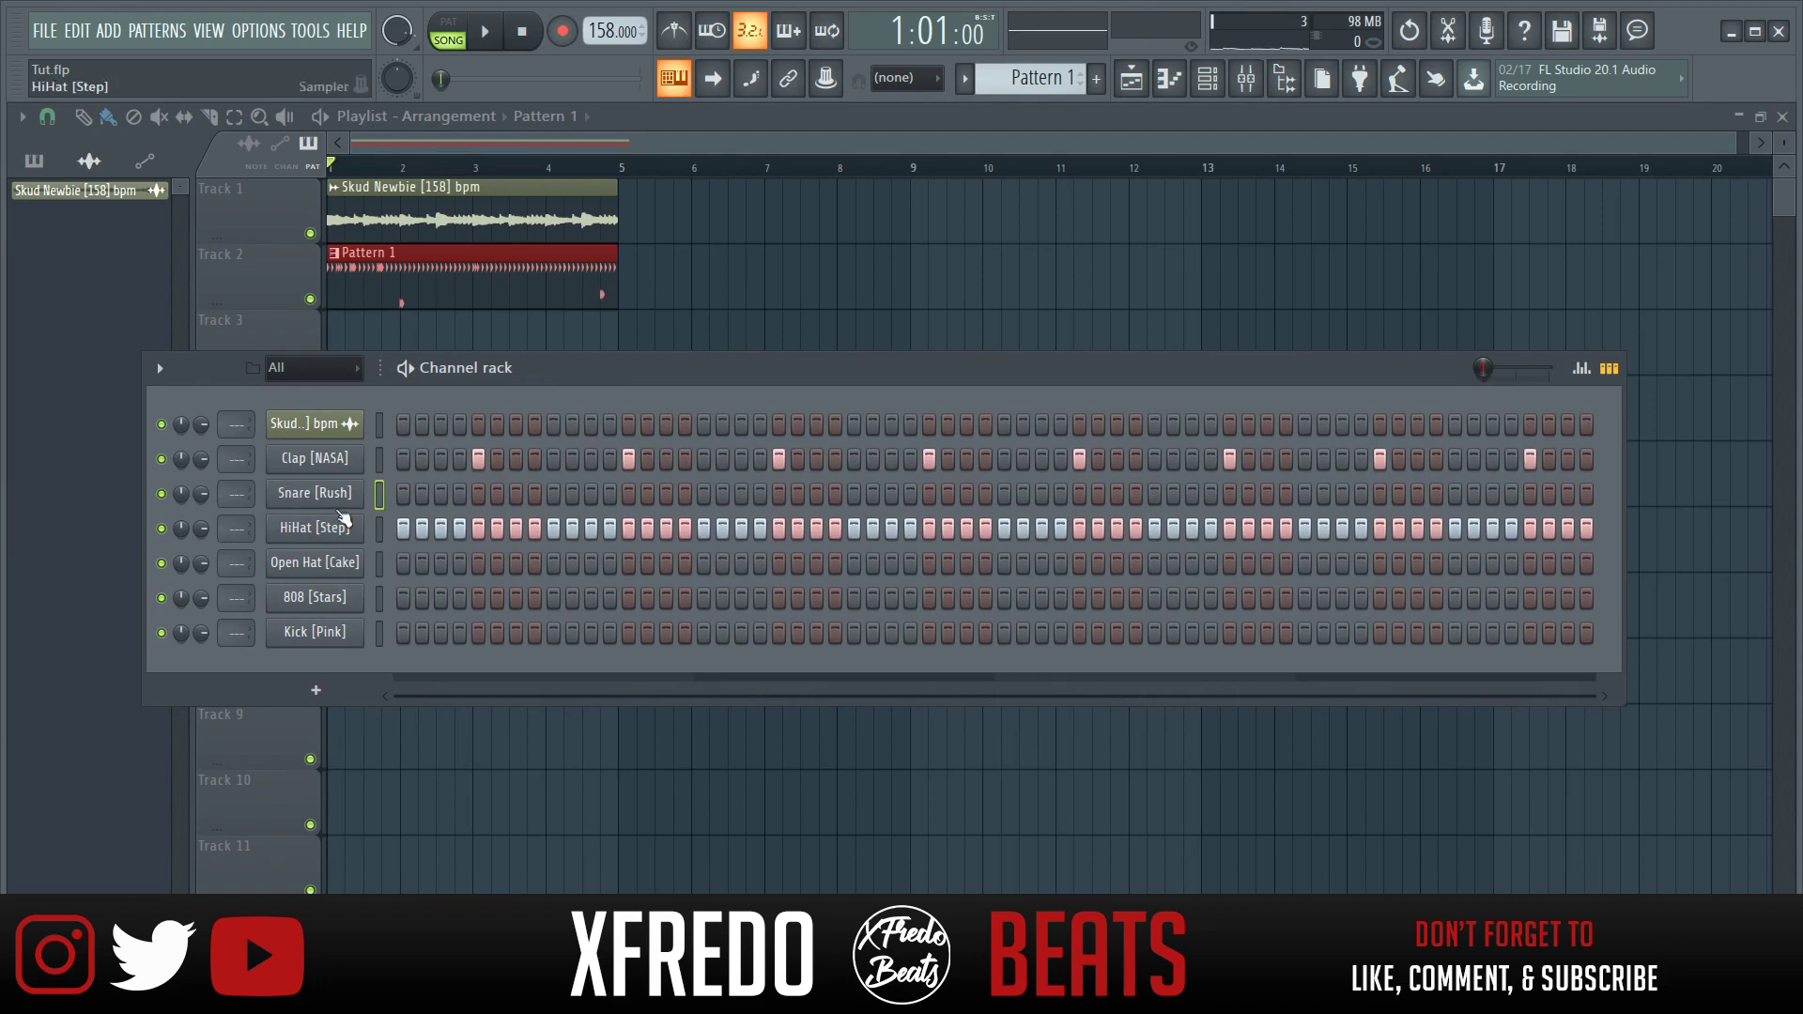
{"action": "left_click", "coordinate": [301, 492]}
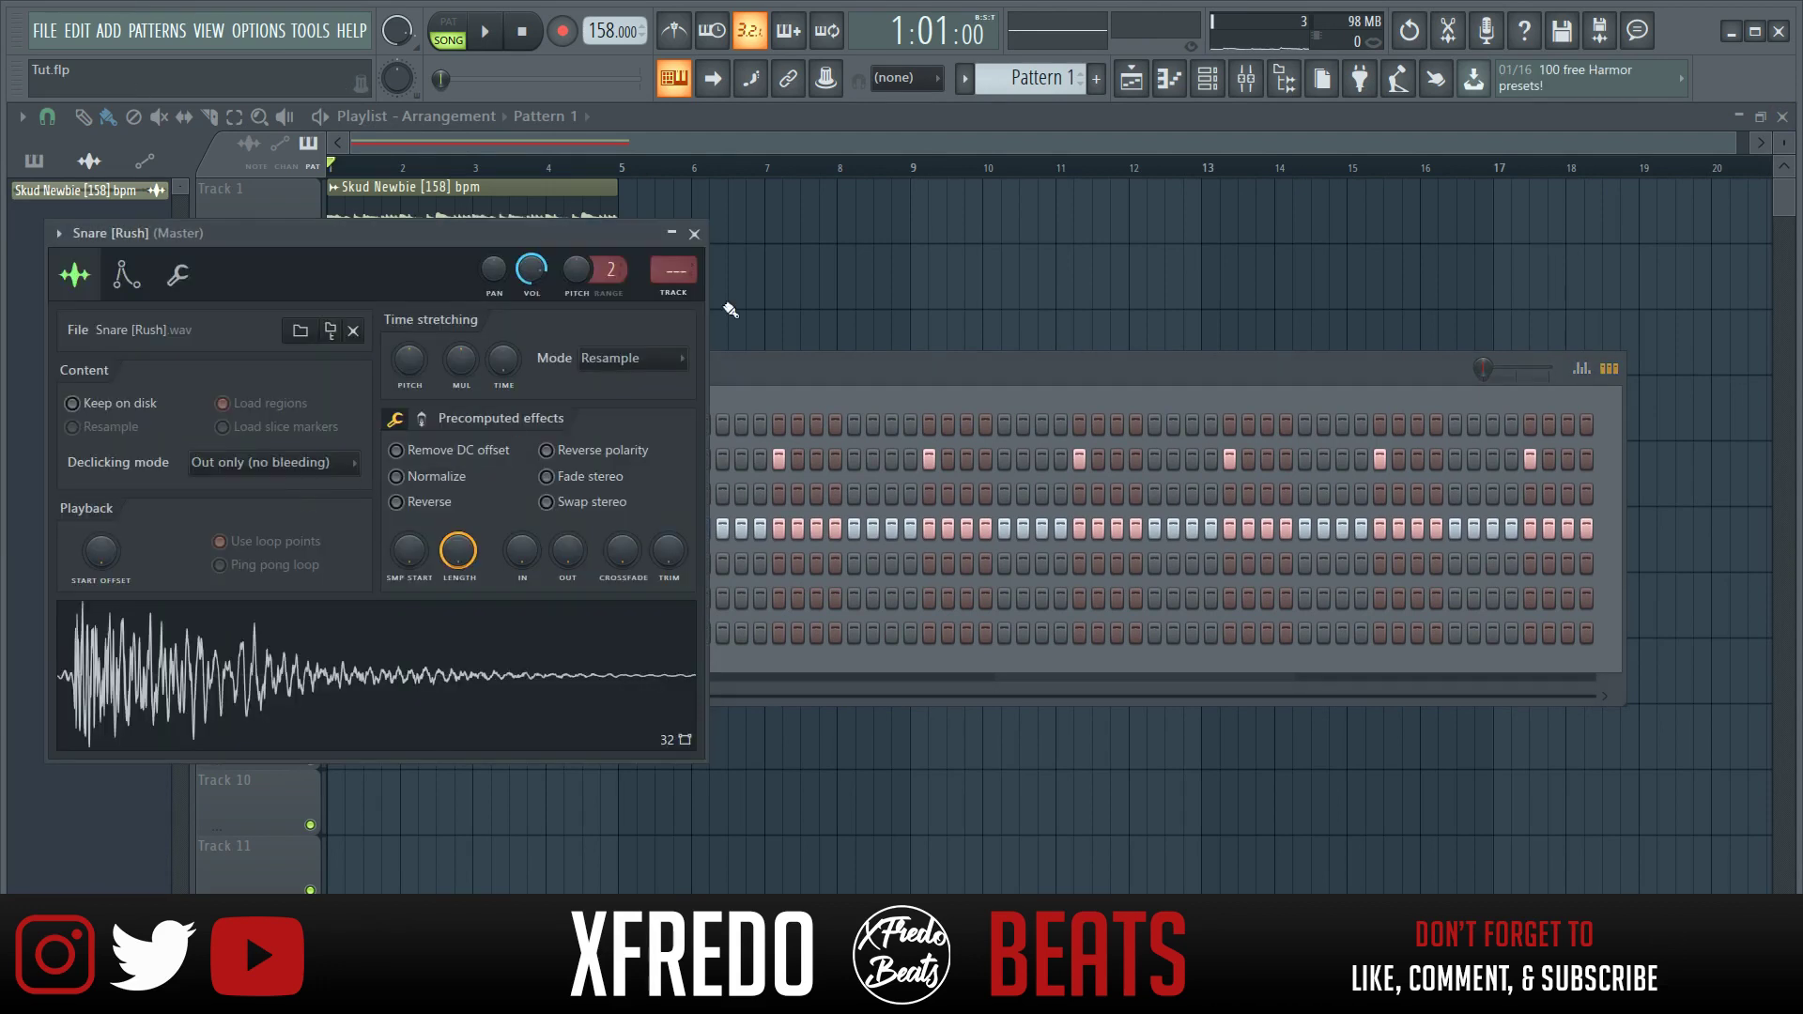
{"action": "left_click", "coordinate": [694, 233]}
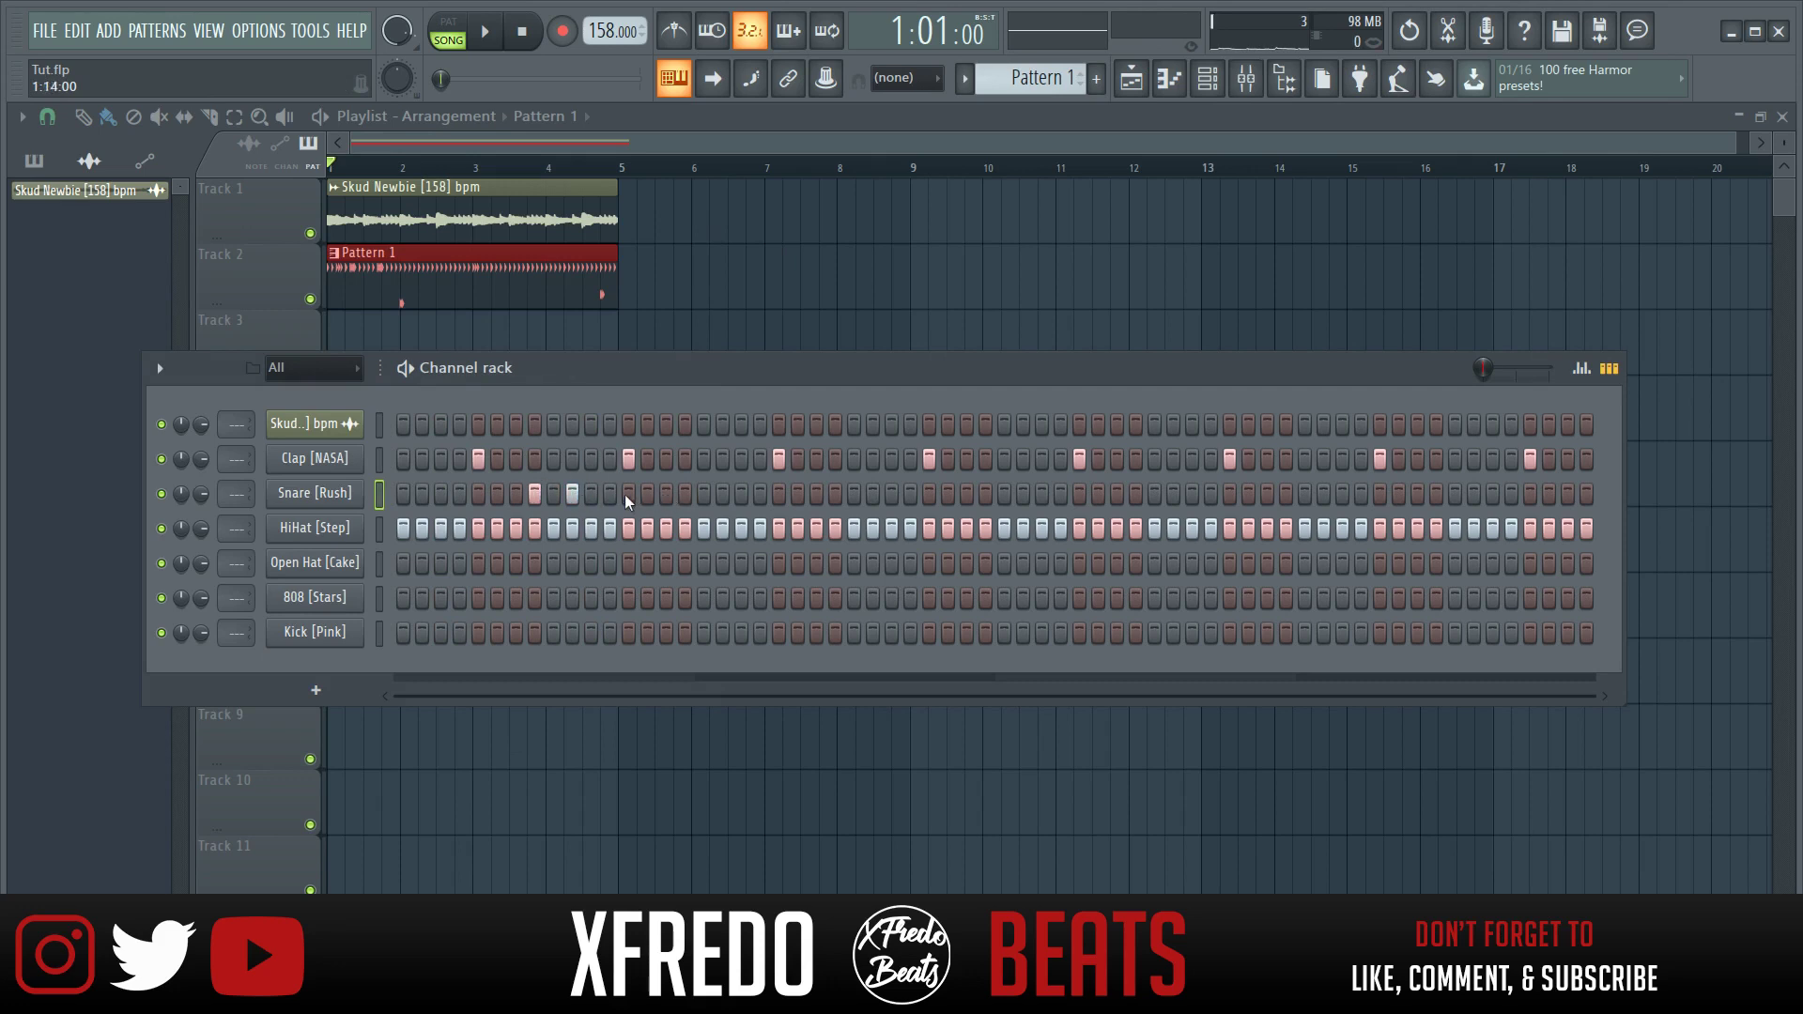
Program Snare [Rush] hits on steps 8 and 10 of every bar plus steps 15 and 16 of bar 4, and play them back.
{"action": "key", "text": "space"}
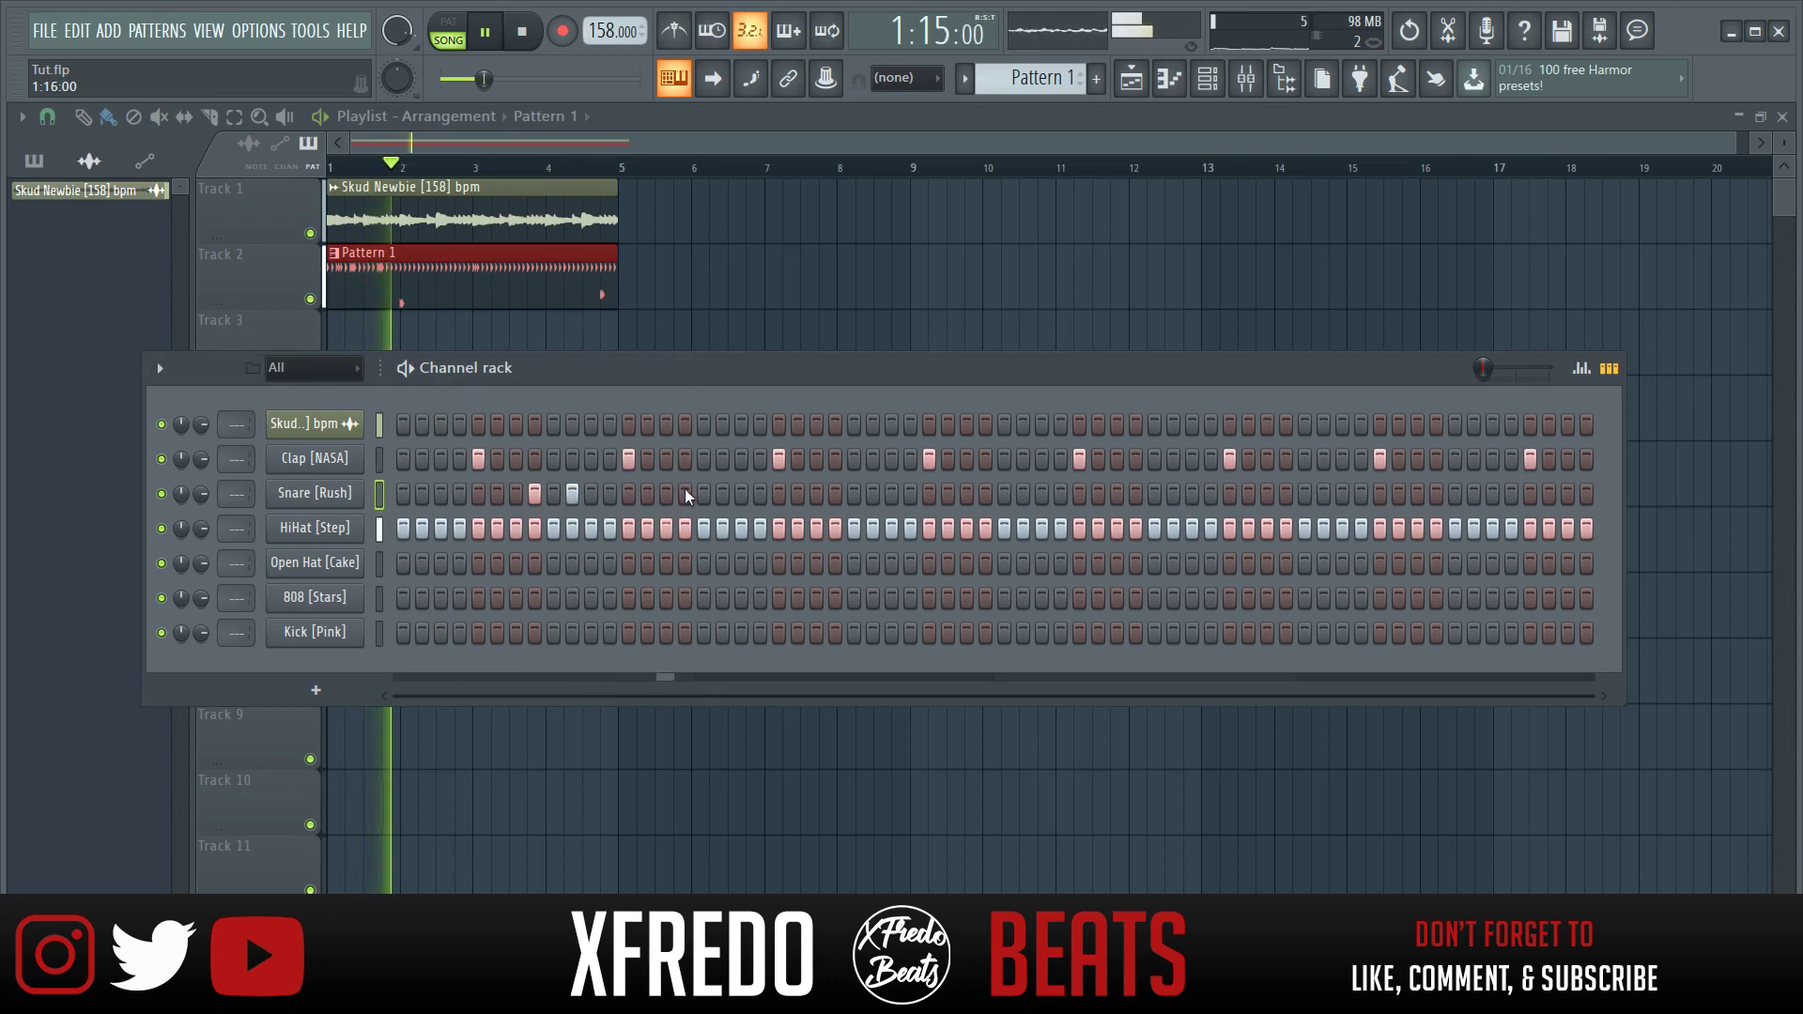
{"action": "key", "text": "space"}
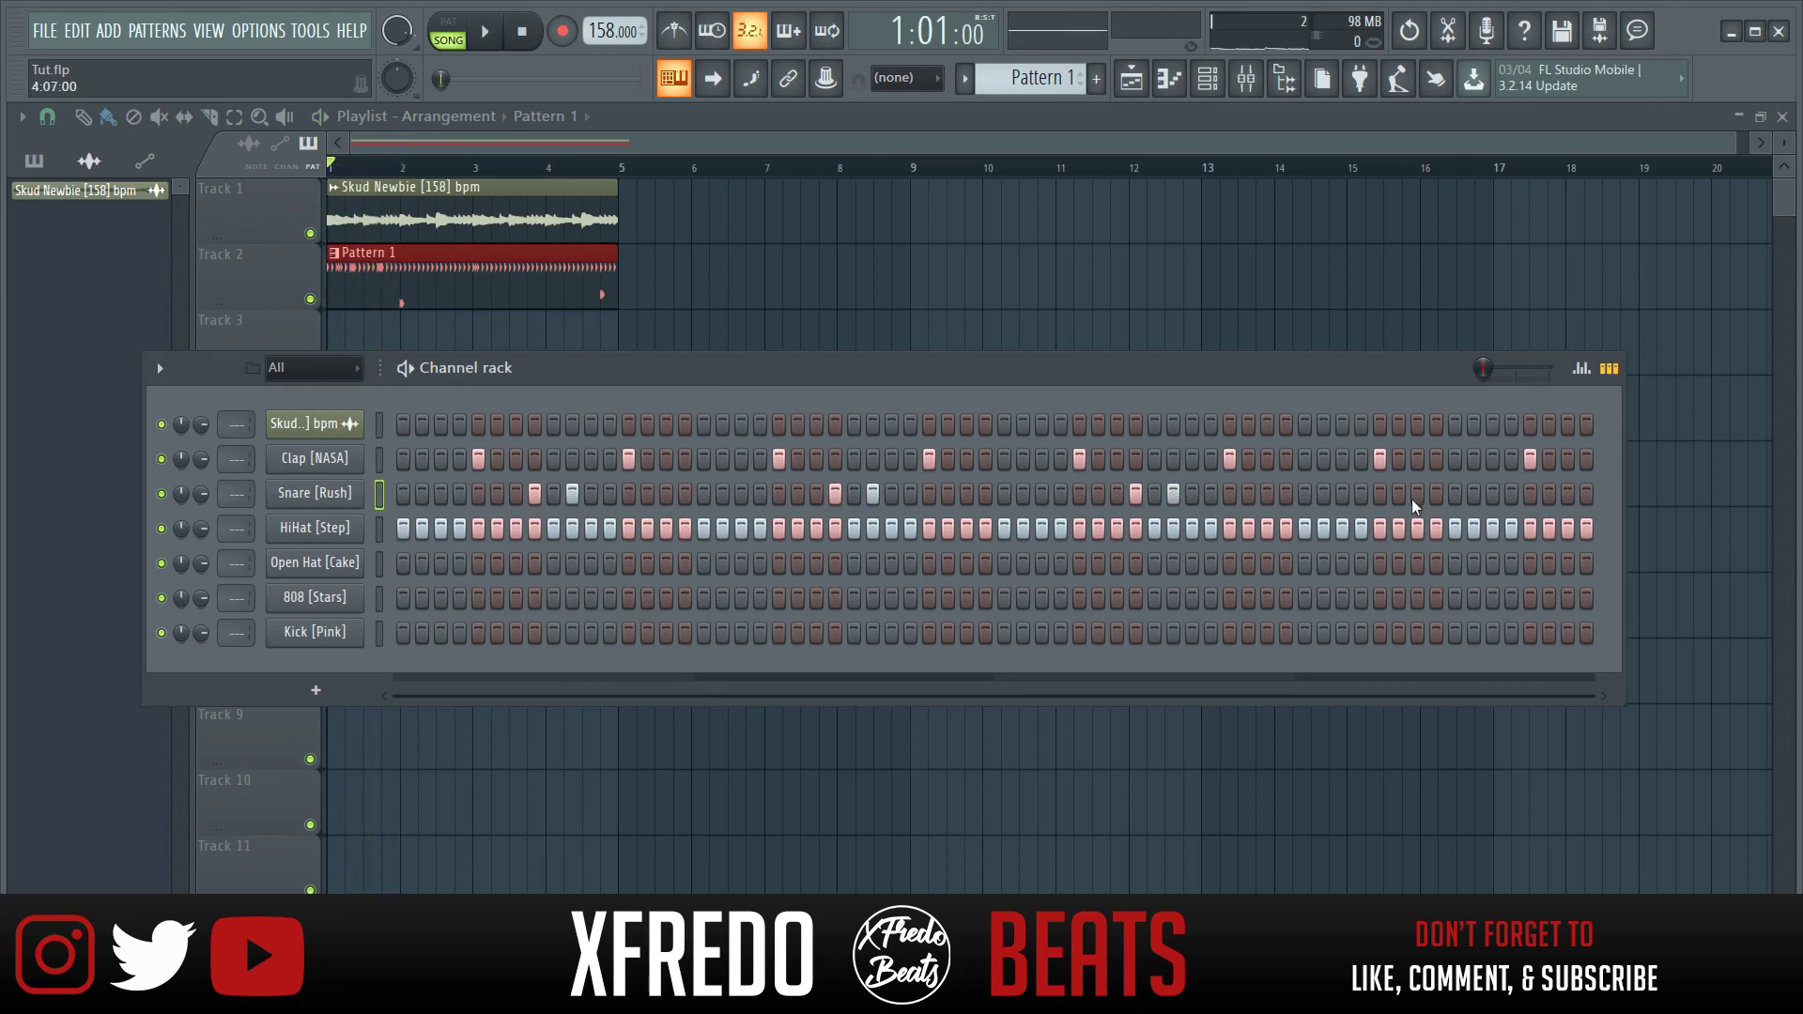
{"action": "left_click", "coordinate": [1567, 493]}
{"action": "left_click", "coordinate": [1586, 493]}
{"action": "key", "text": "space"}
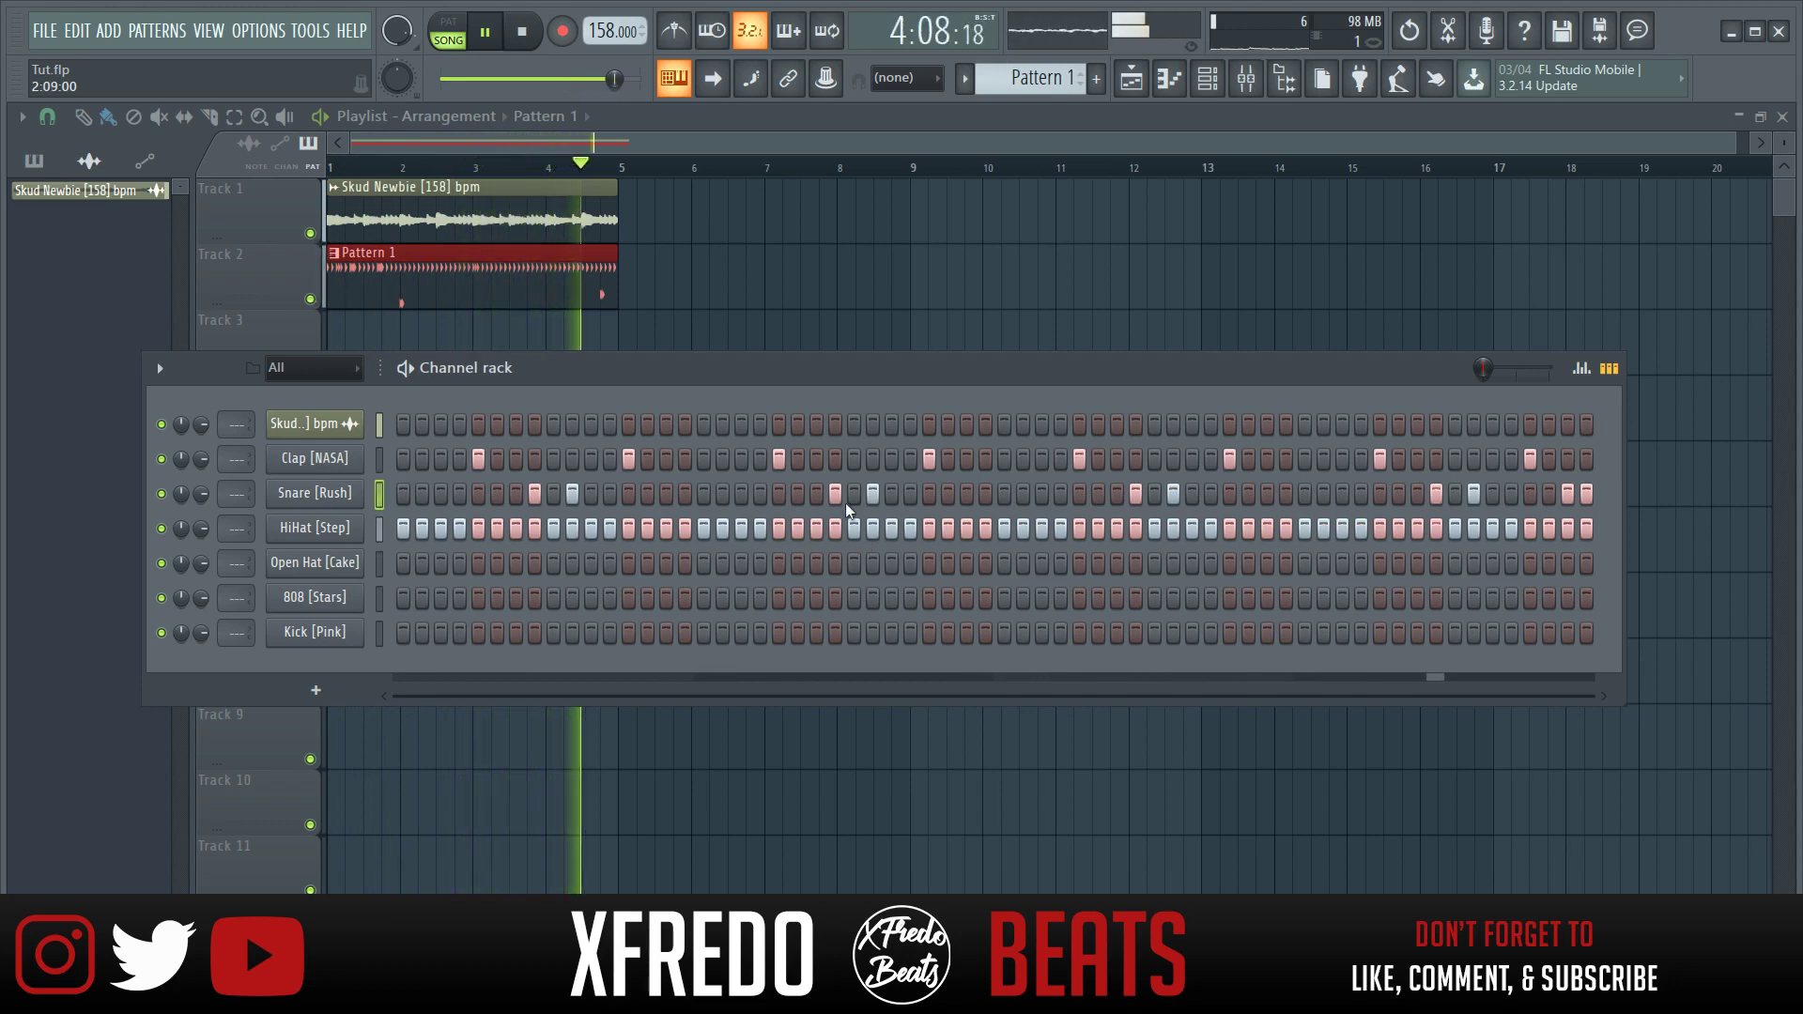
{"action": "key", "text": "space"}
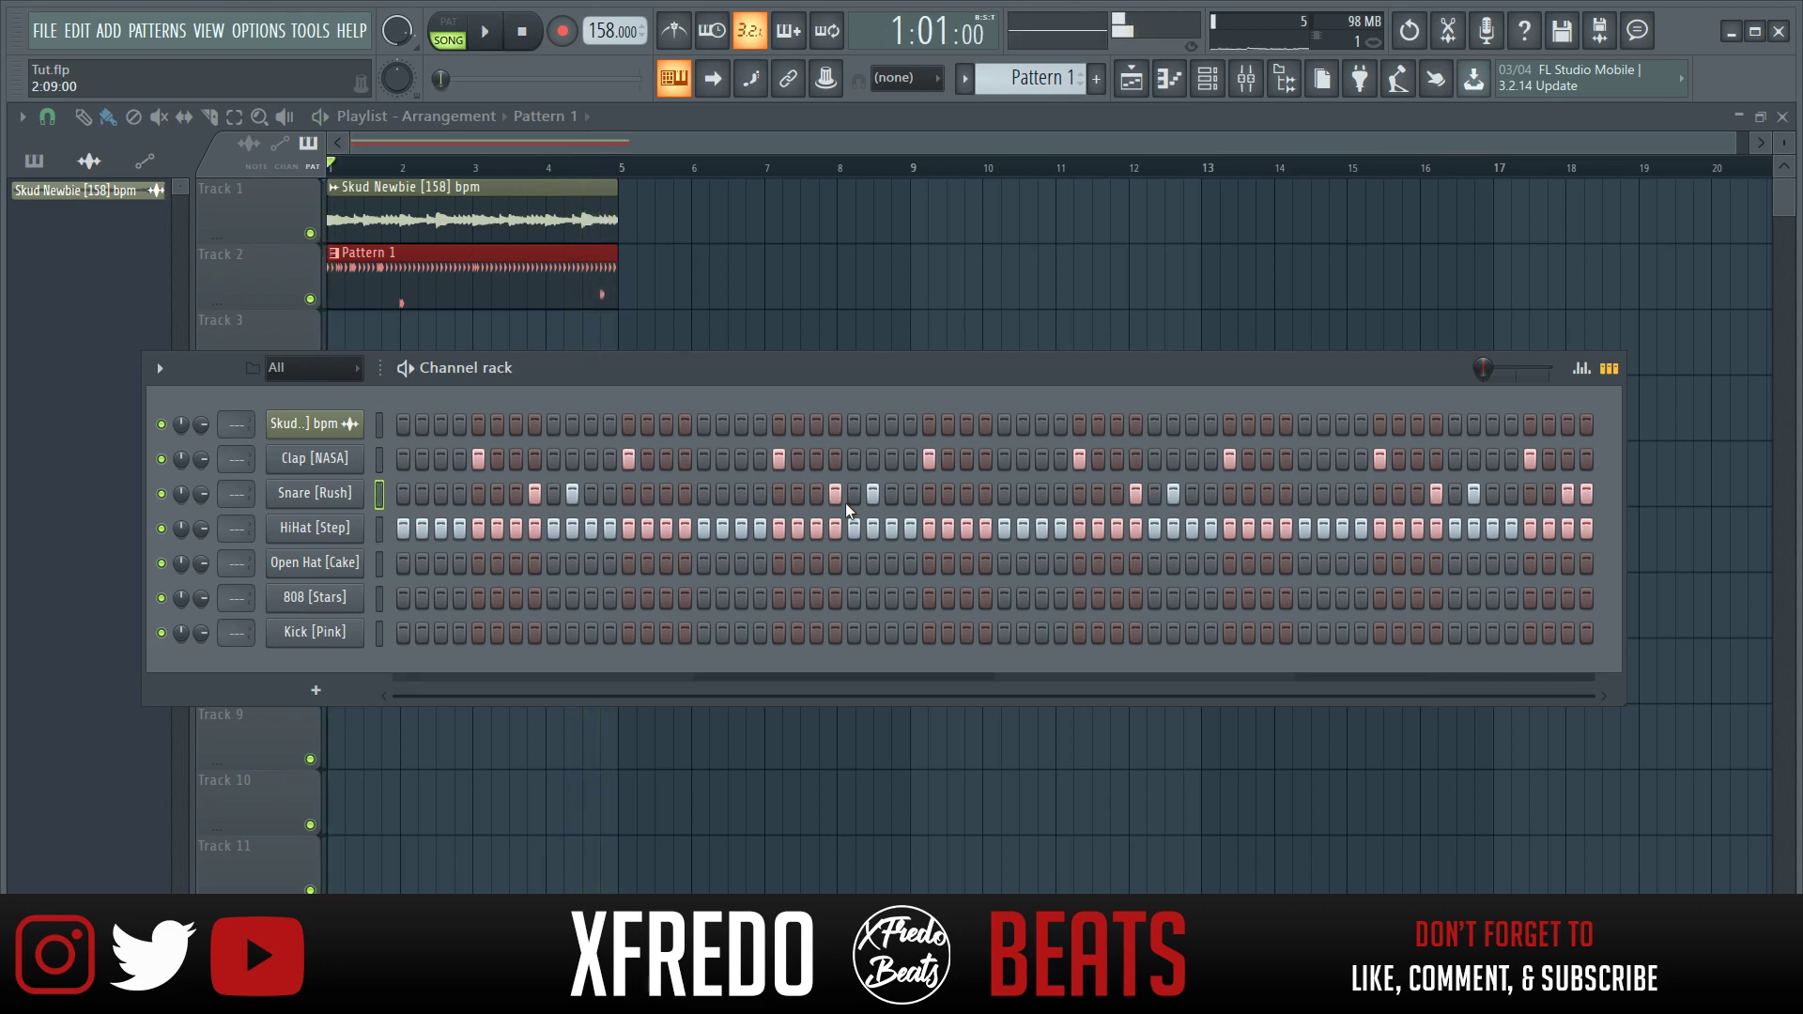
Program an Open Hat [Cake] hit on step 3 of each of the four bars while the song plays.
{"action": "left_click_drag", "start_coordinate": [686, 374], "coordinate": [750, 355]}
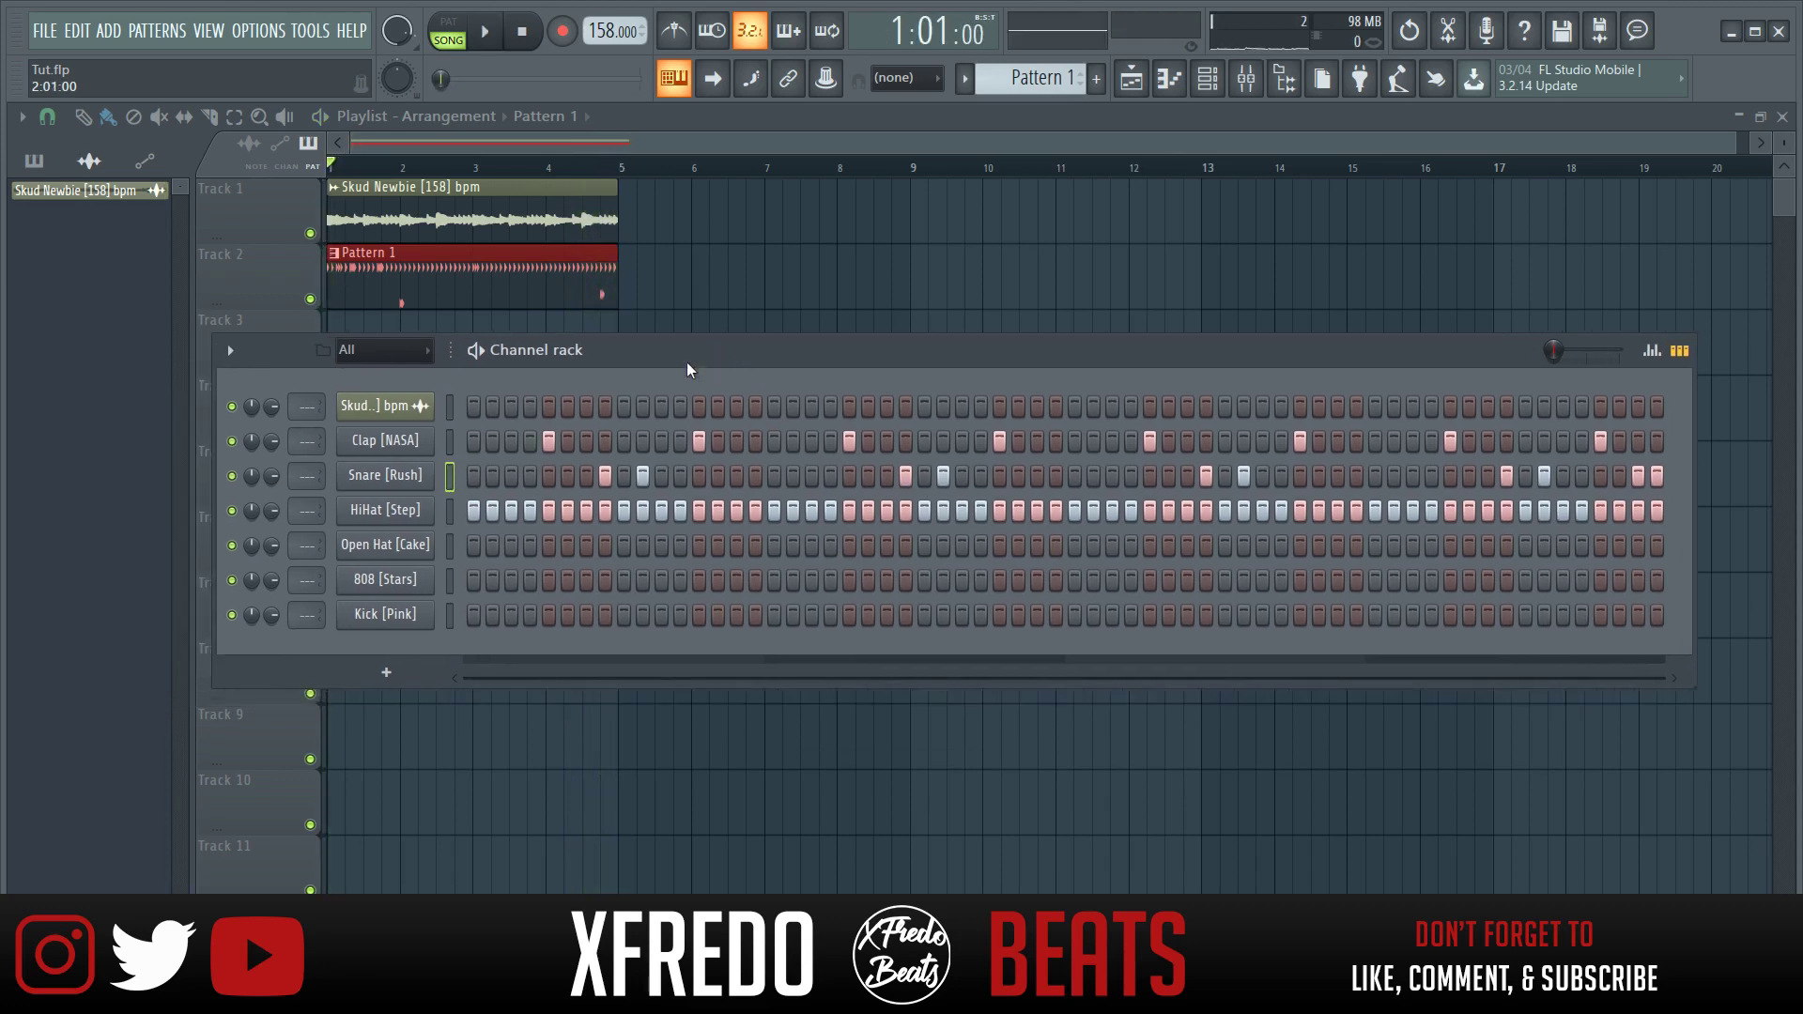
{"action": "left_click", "coordinate": [435, 554]}
{"action": "left_click", "coordinate": [511, 545]}
{"action": "key", "text": "space"}
{"action": "left_click", "coordinate": [811, 544]}
{"action": "left_click", "coordinate": [1112, 544]}
{"action": "left_click", "coordinate": [1412, 545]}
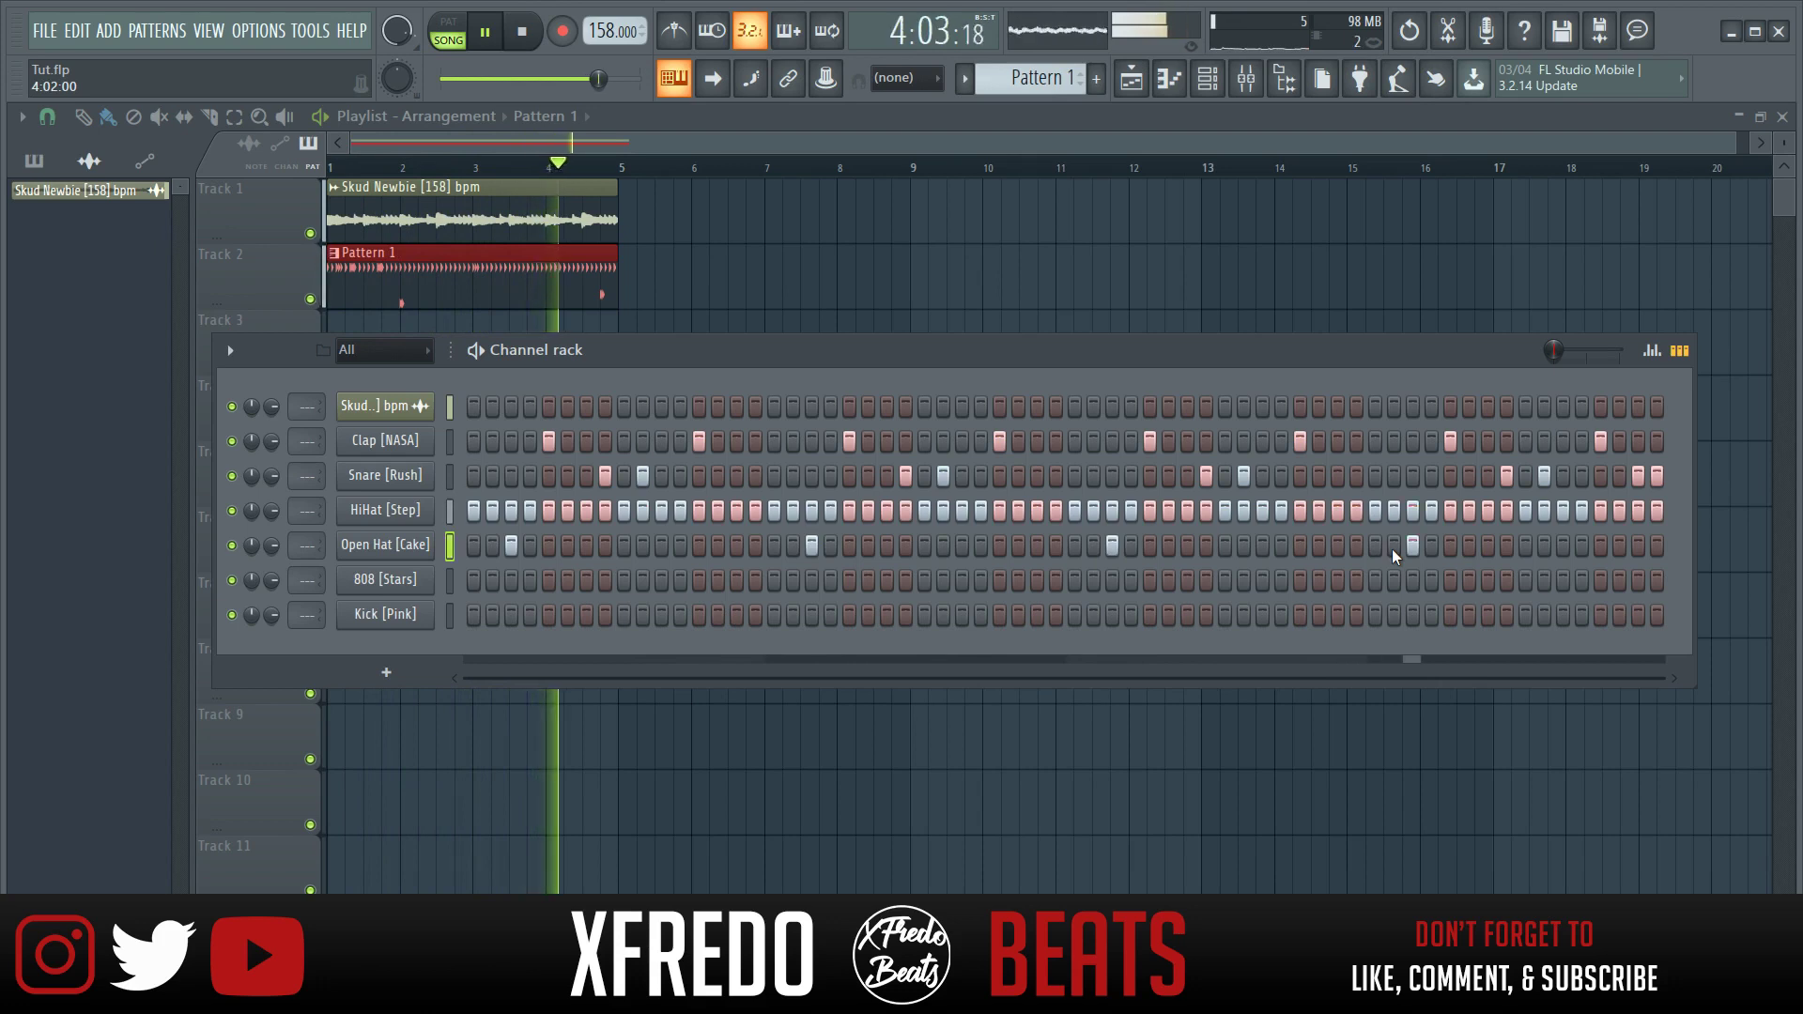
{"action": "key", "text": "space"}
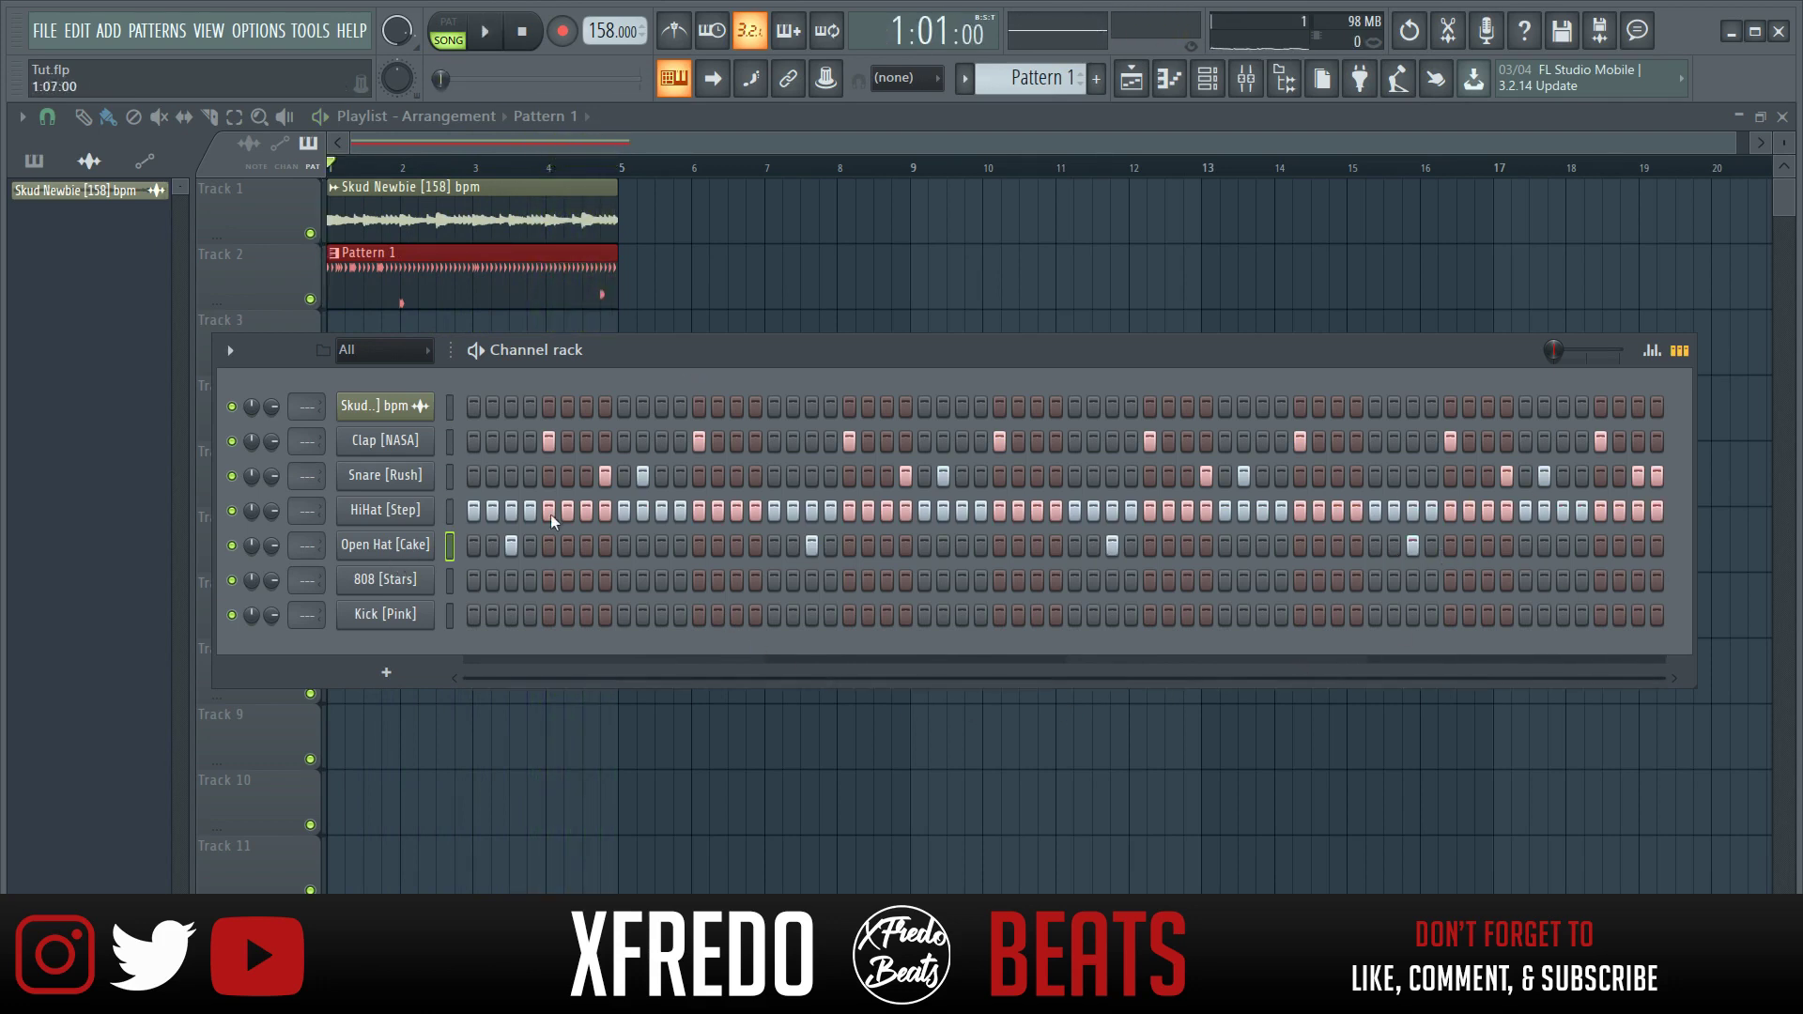
Inspect the Open Hat [Cake] sample settings and listen to the loop with all programmed drums.
{"action": "left_click", "coordinate": [382, 549]}
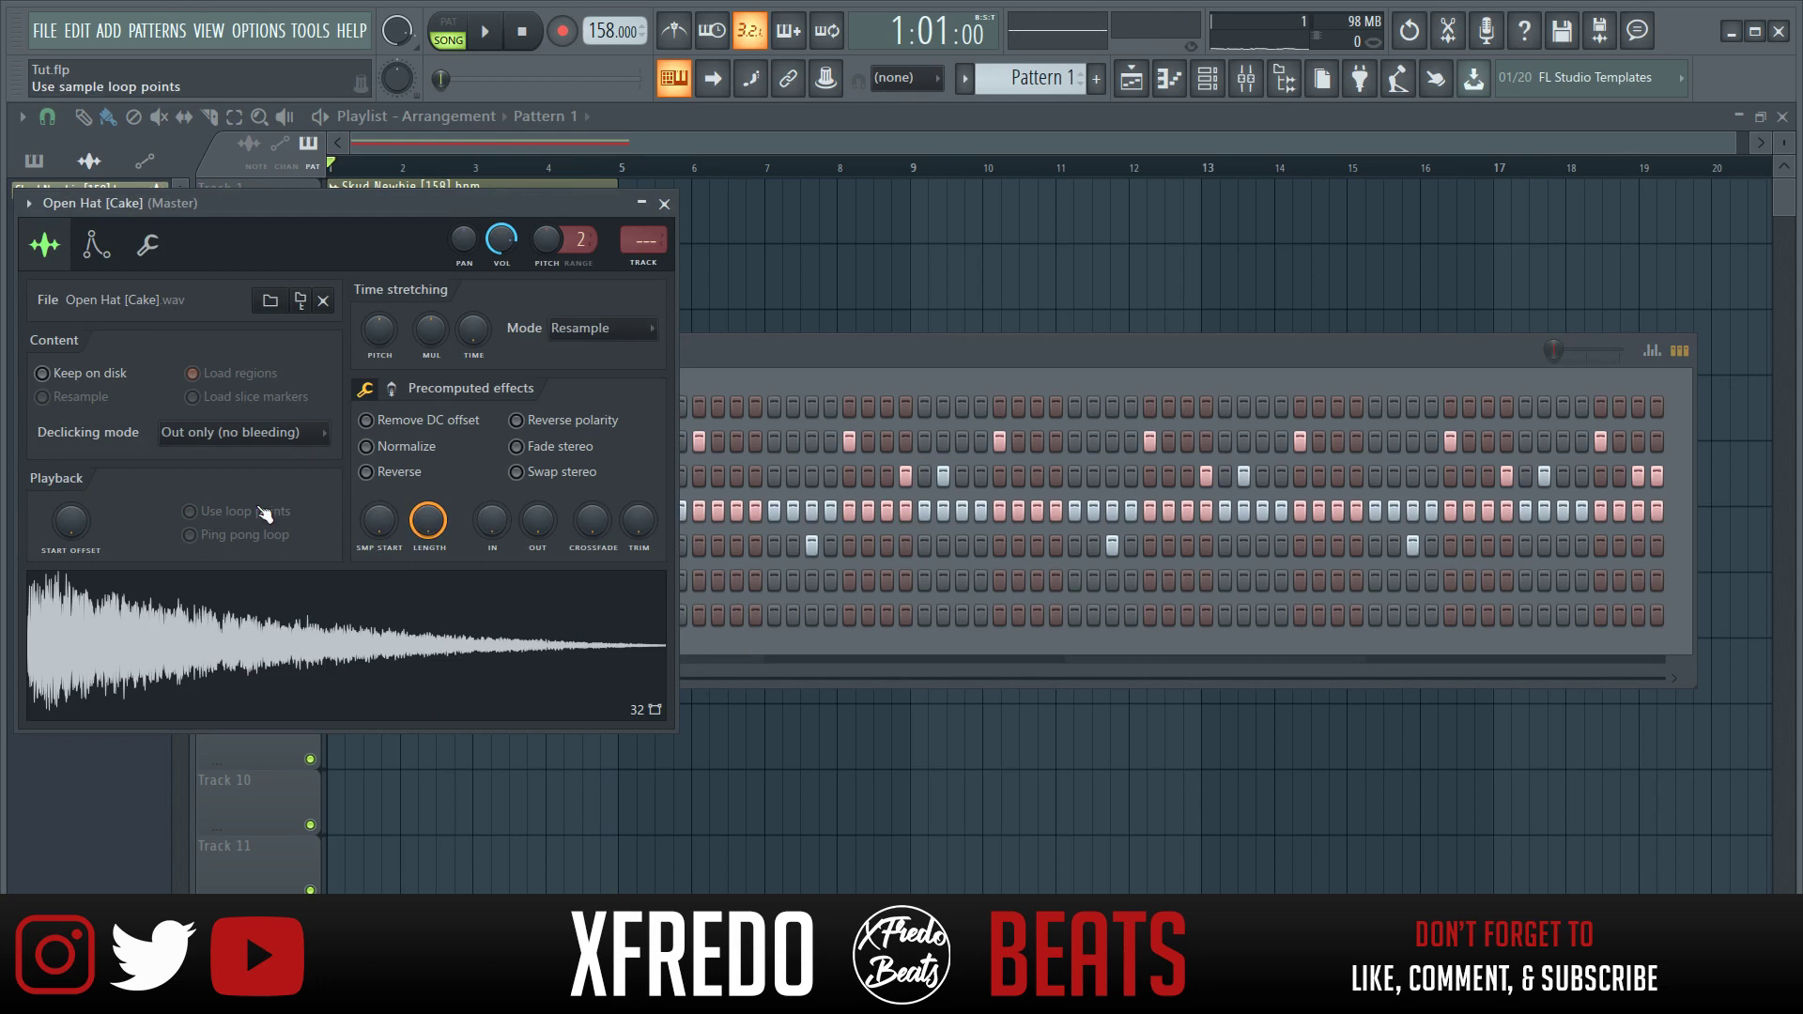
{"action": "left_click", "coordinate": [664, 204]}
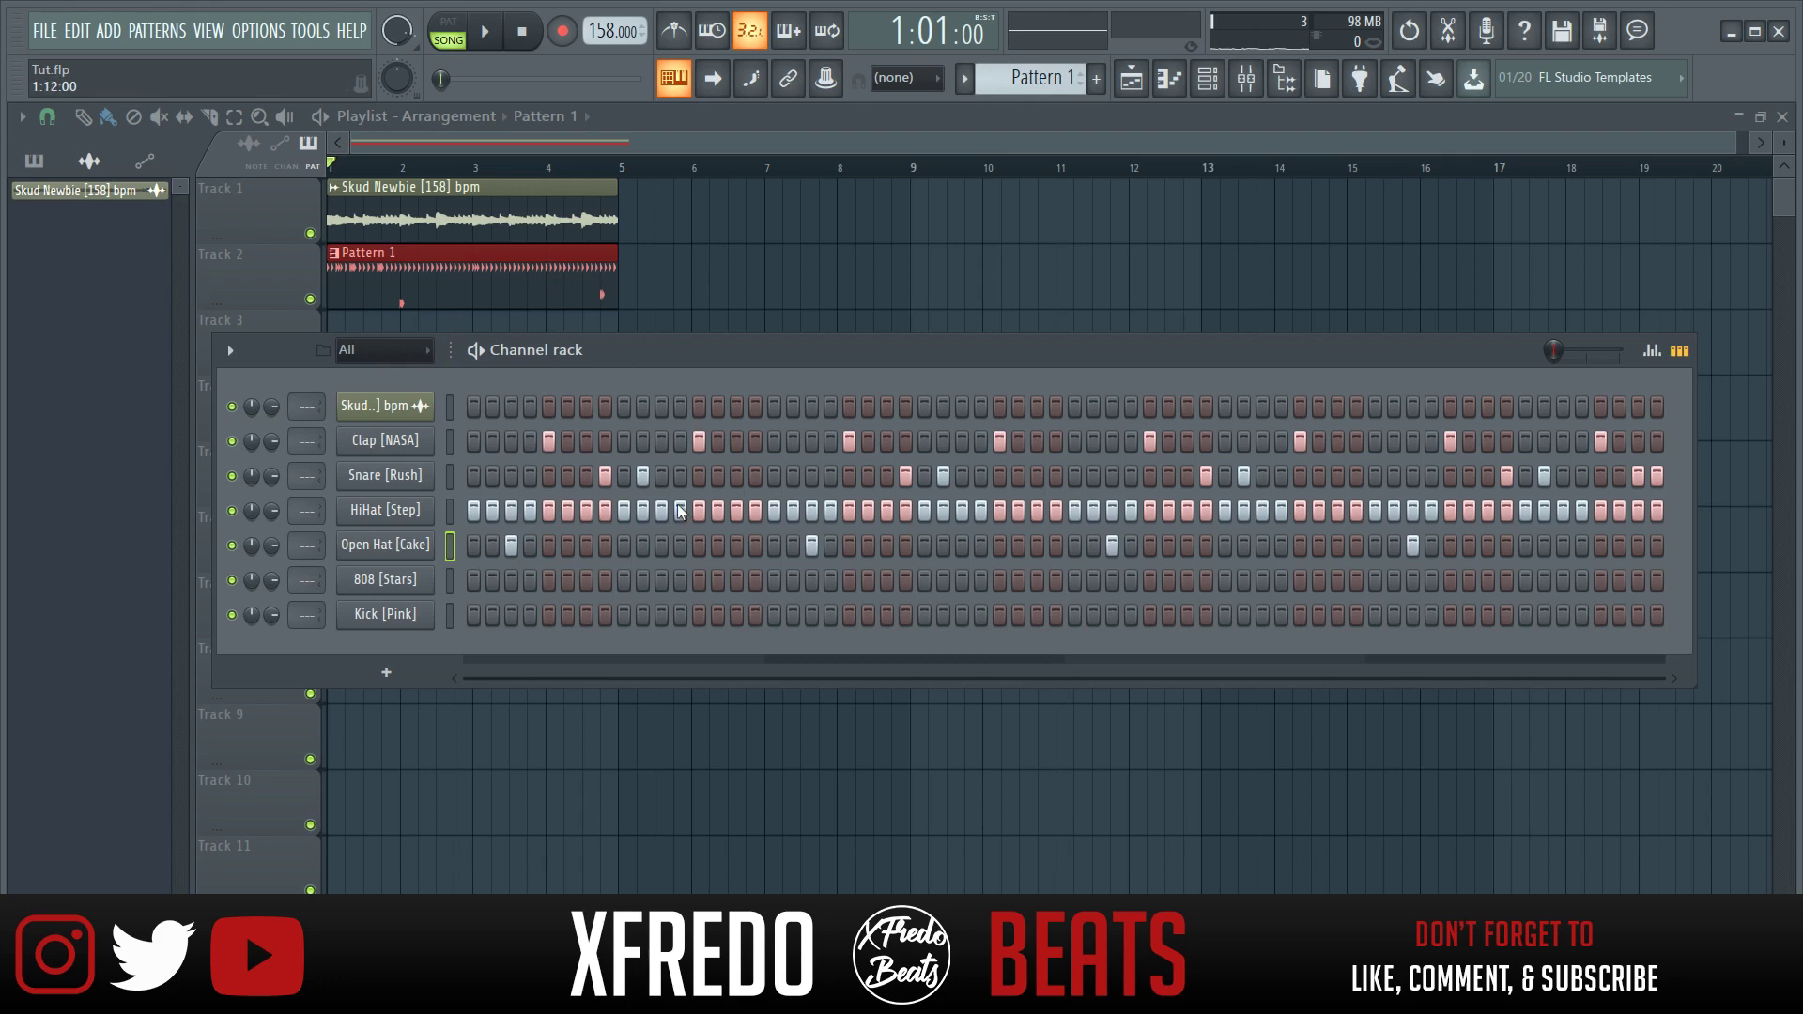
{"action": "key", "text": "space"}
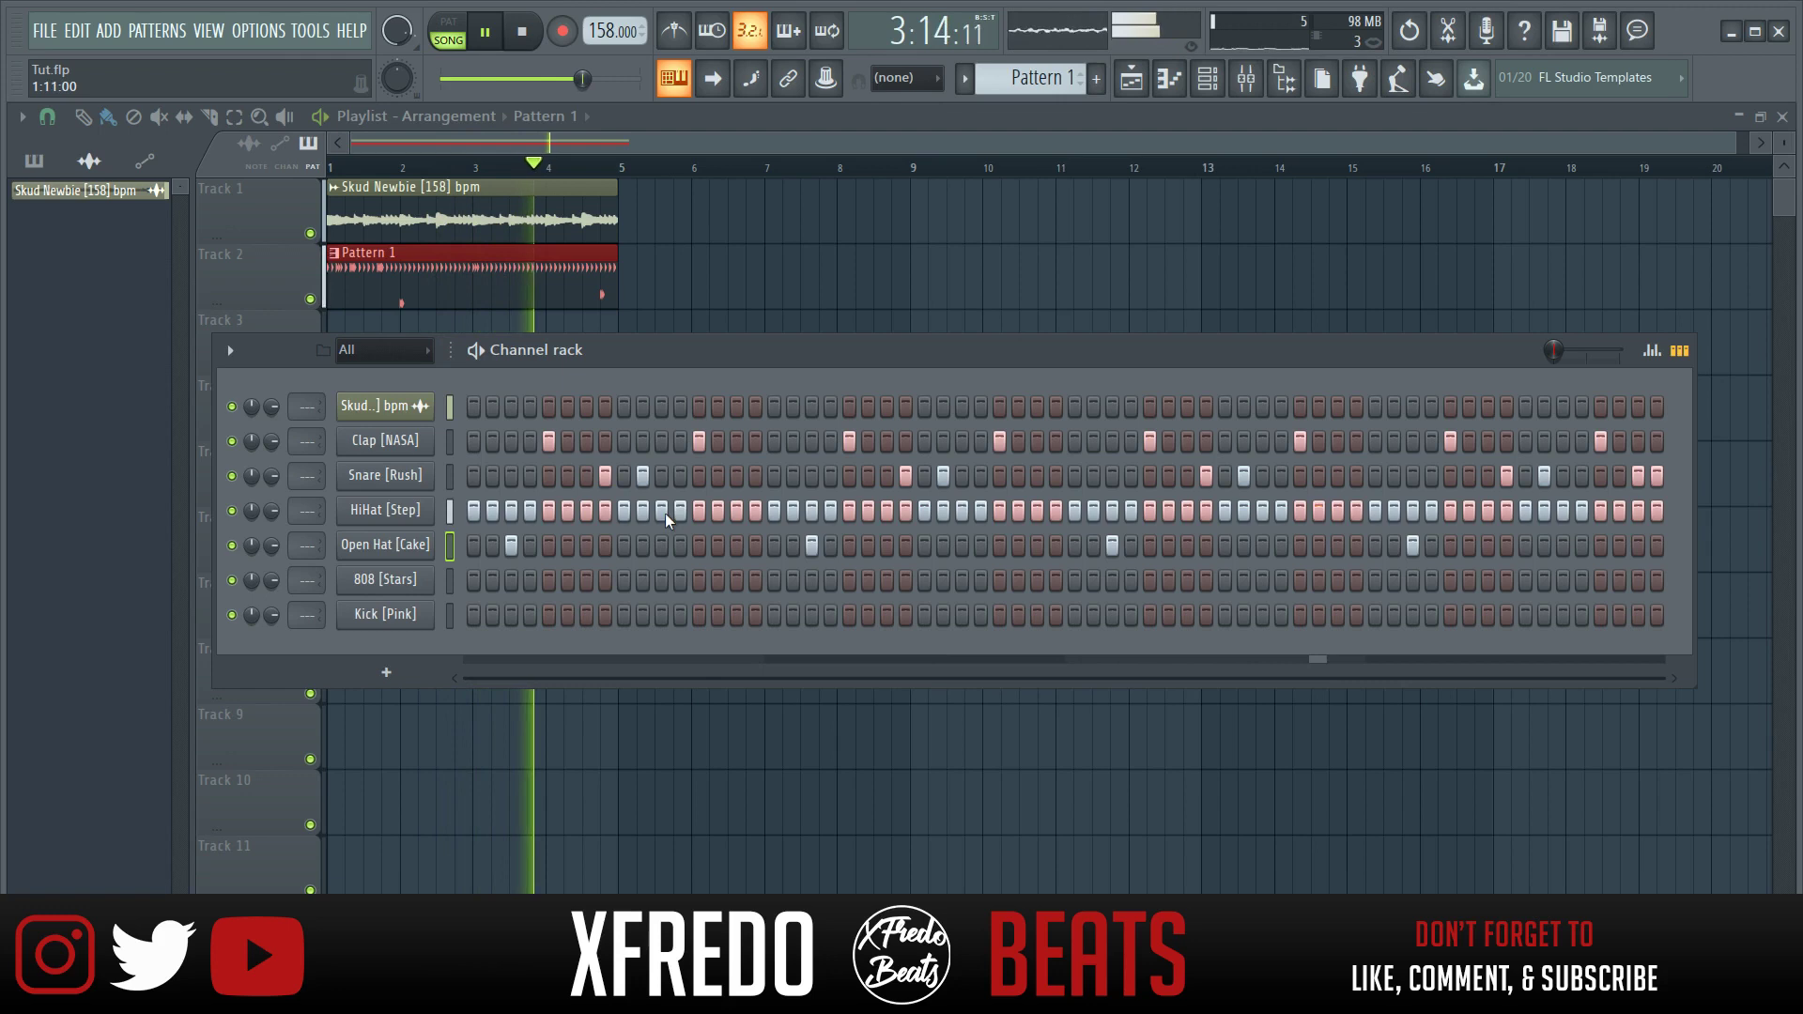
{"action": "left_click_drag", "start_coordinate": [852, 368], "coordinate": [898, 349]}
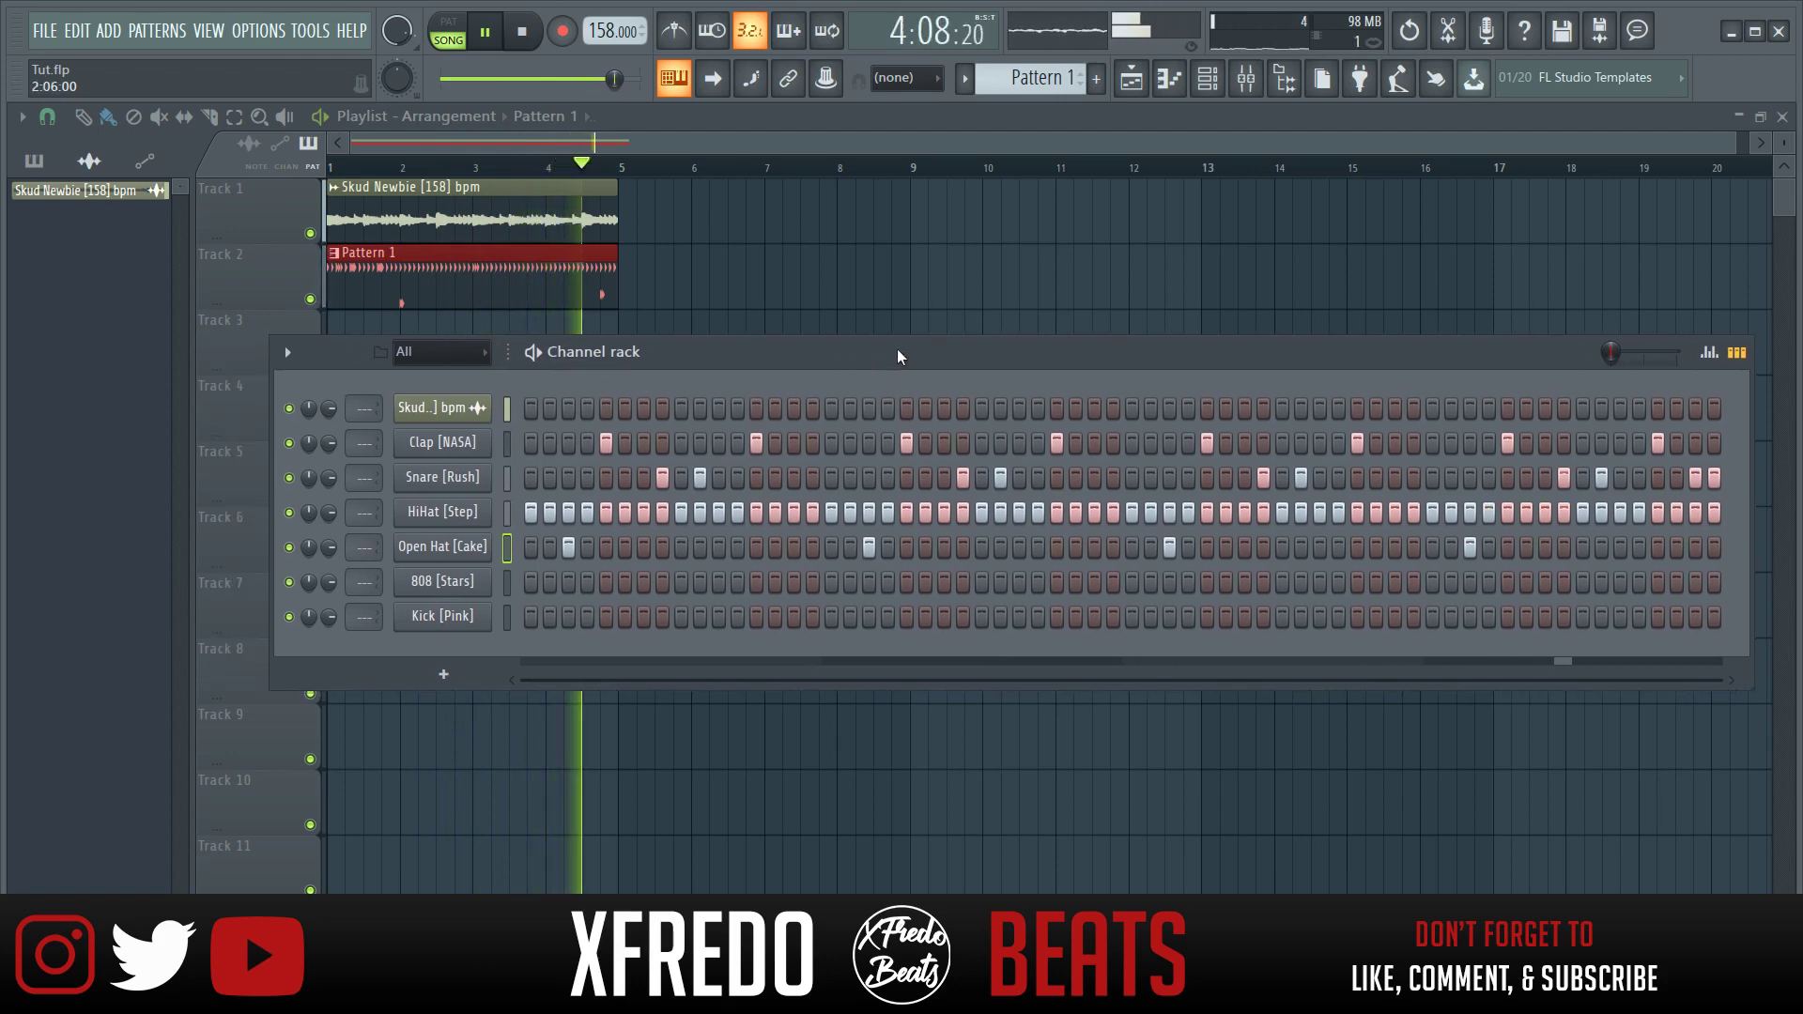
{"action": "key", "text": "space"}
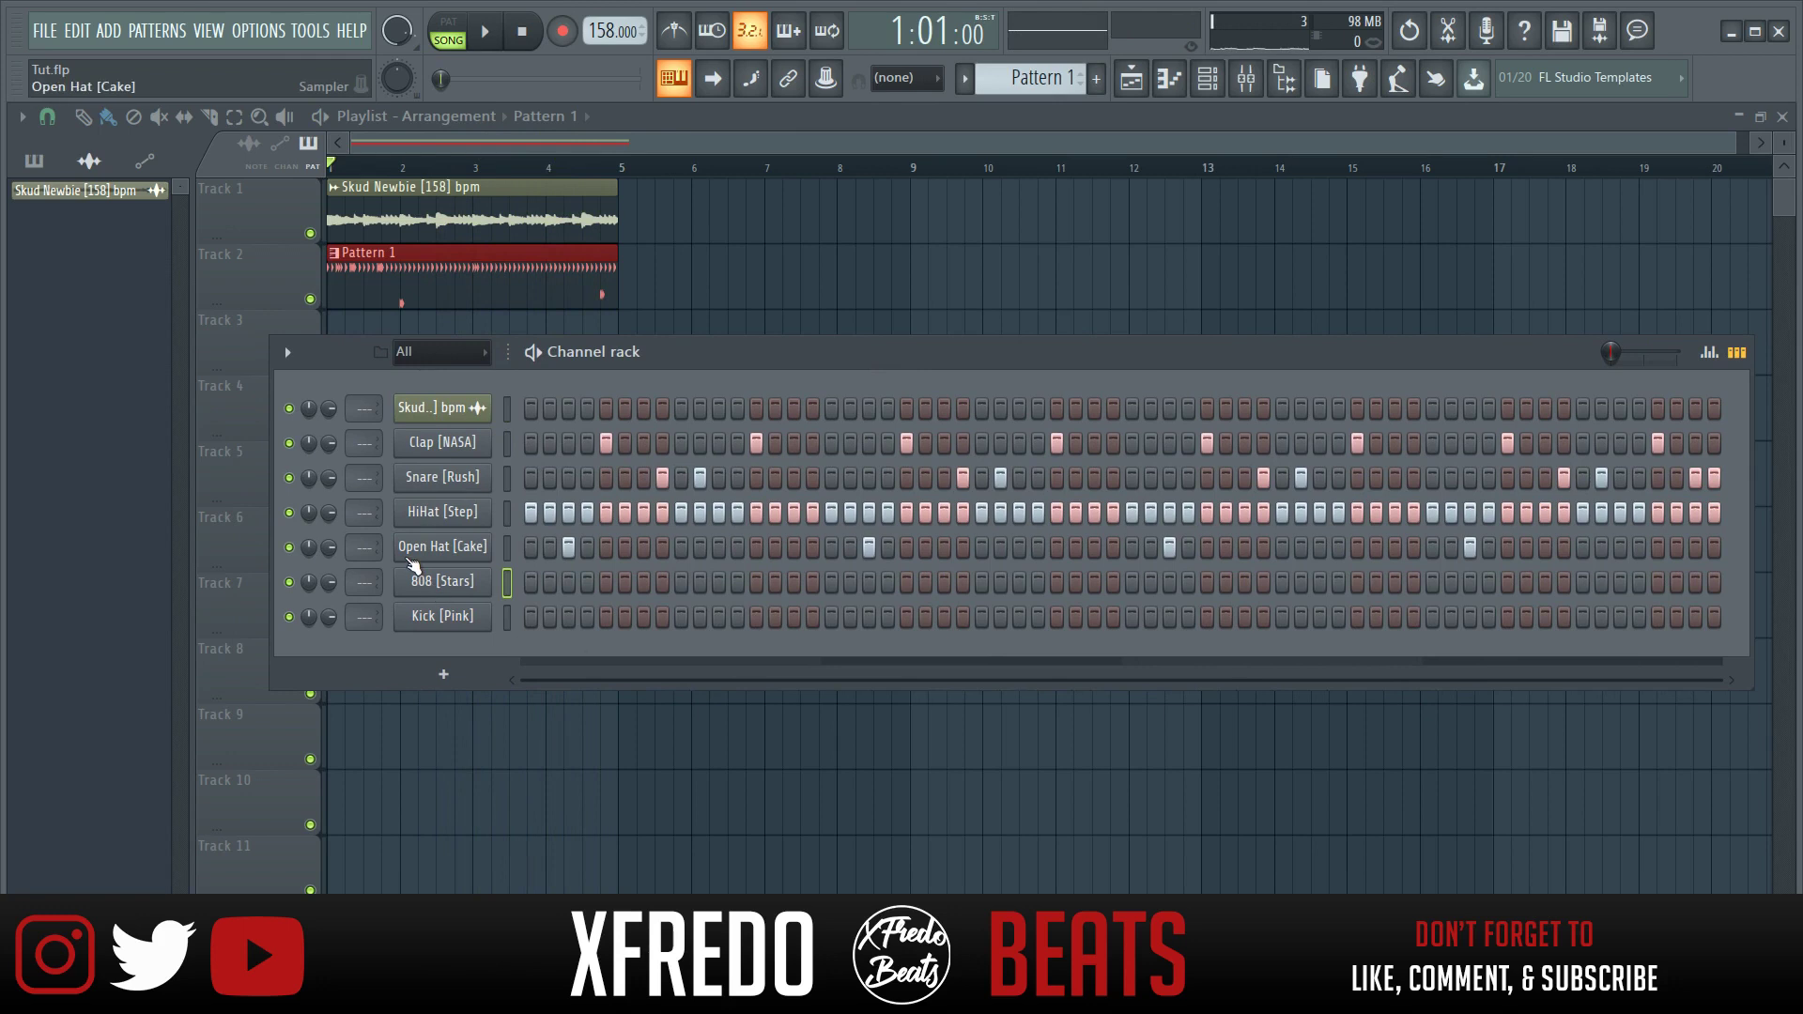
Turn the Cut itself option of the 808 [Stars] channel on and back off.
{"action": "right_click", "coordinate": [442, 590]}
{"action": "left_click", "coordinate": [426, 640]}
{"action": "right_click", "coordinate": [440, 594]}
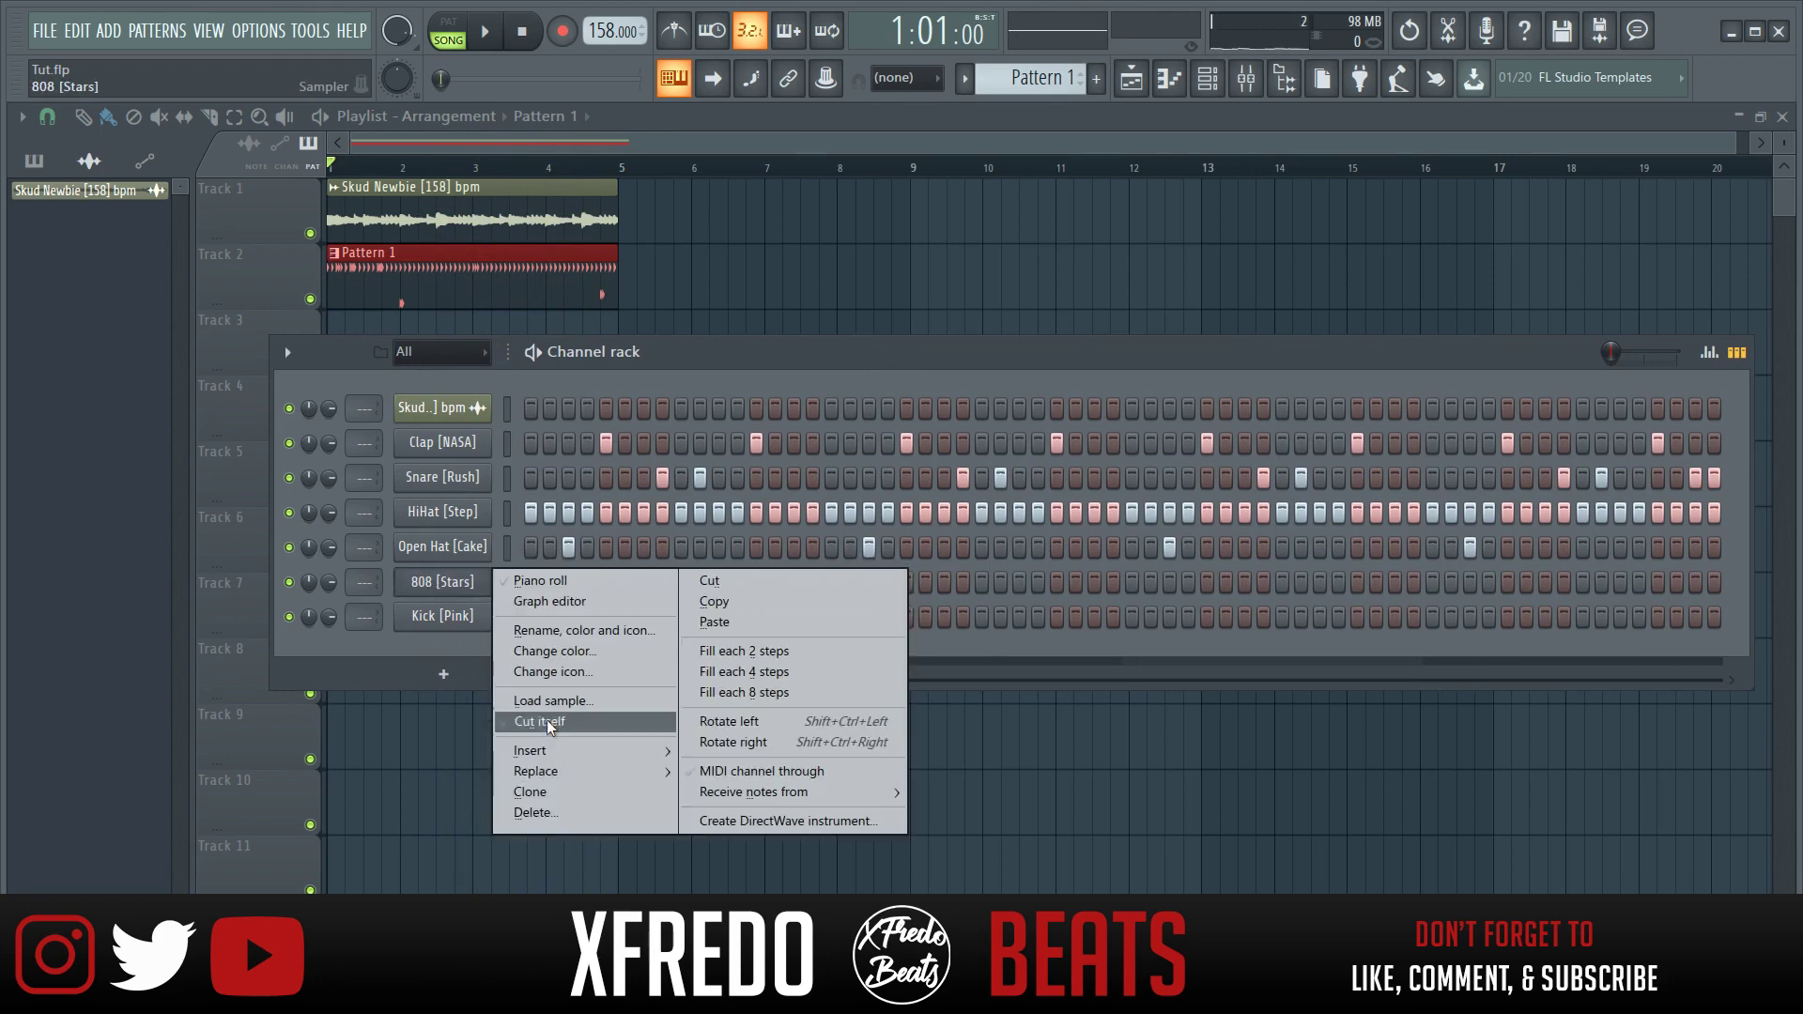
{"action": "left_click", "coordinate": [546, 720]}
{"action": "right_click", "coordinate": [467, 575]}
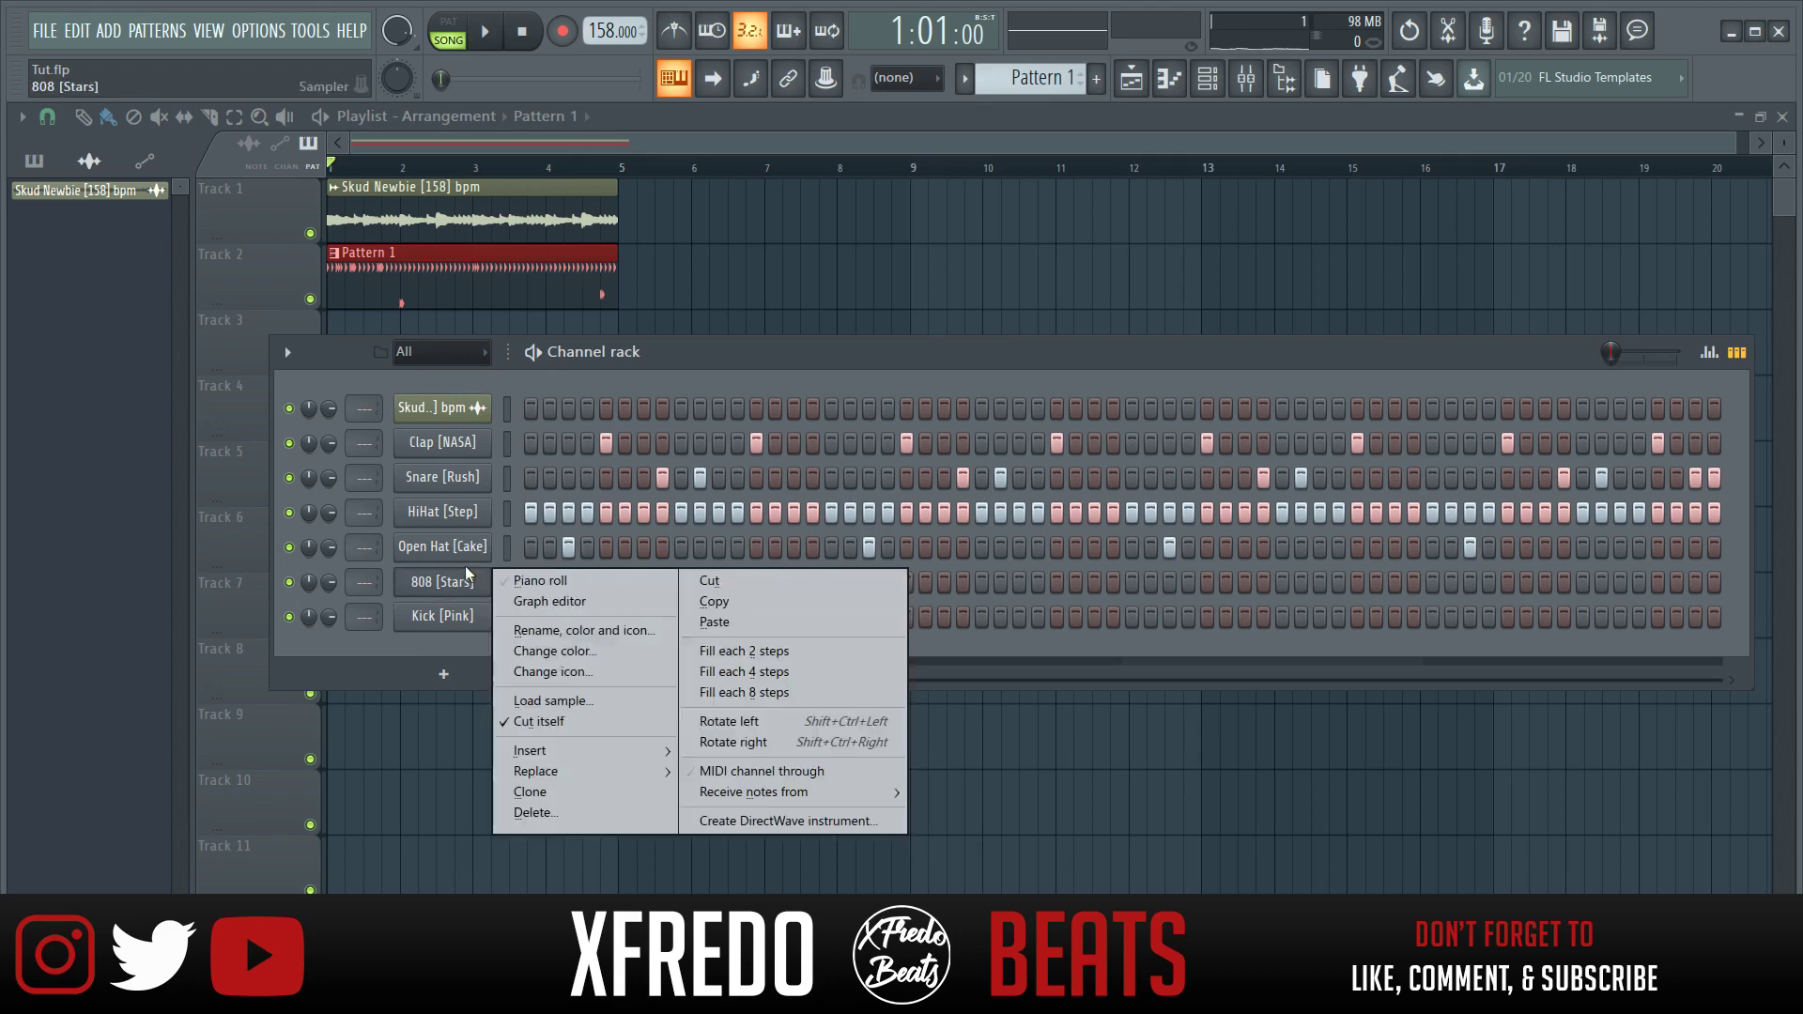
{"action": "left_click", "coordinate": [556, 727]}
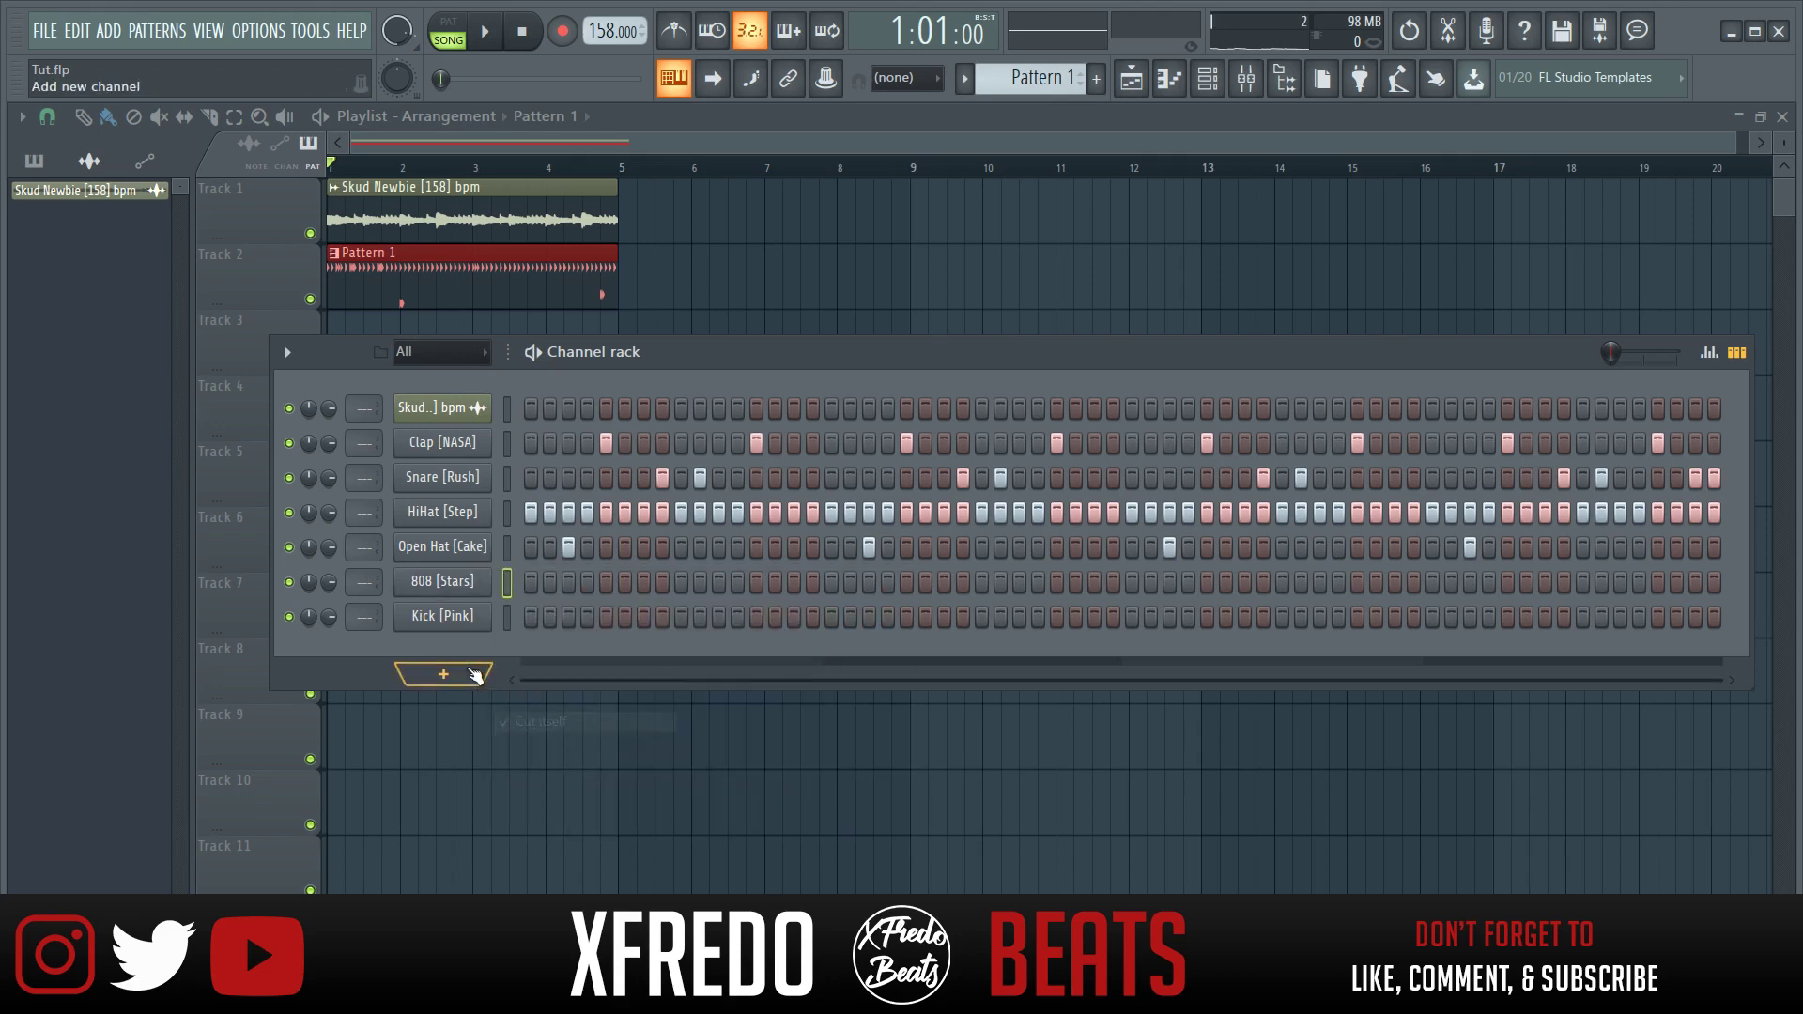
Audition repeated C5 notes on 808 [Stars], enable Cut itself for the channel, and audition it again.
{"action": "key", "text": "q"}
{"action": "key", "text": "q"}
{"action": "key", "text": "q"}
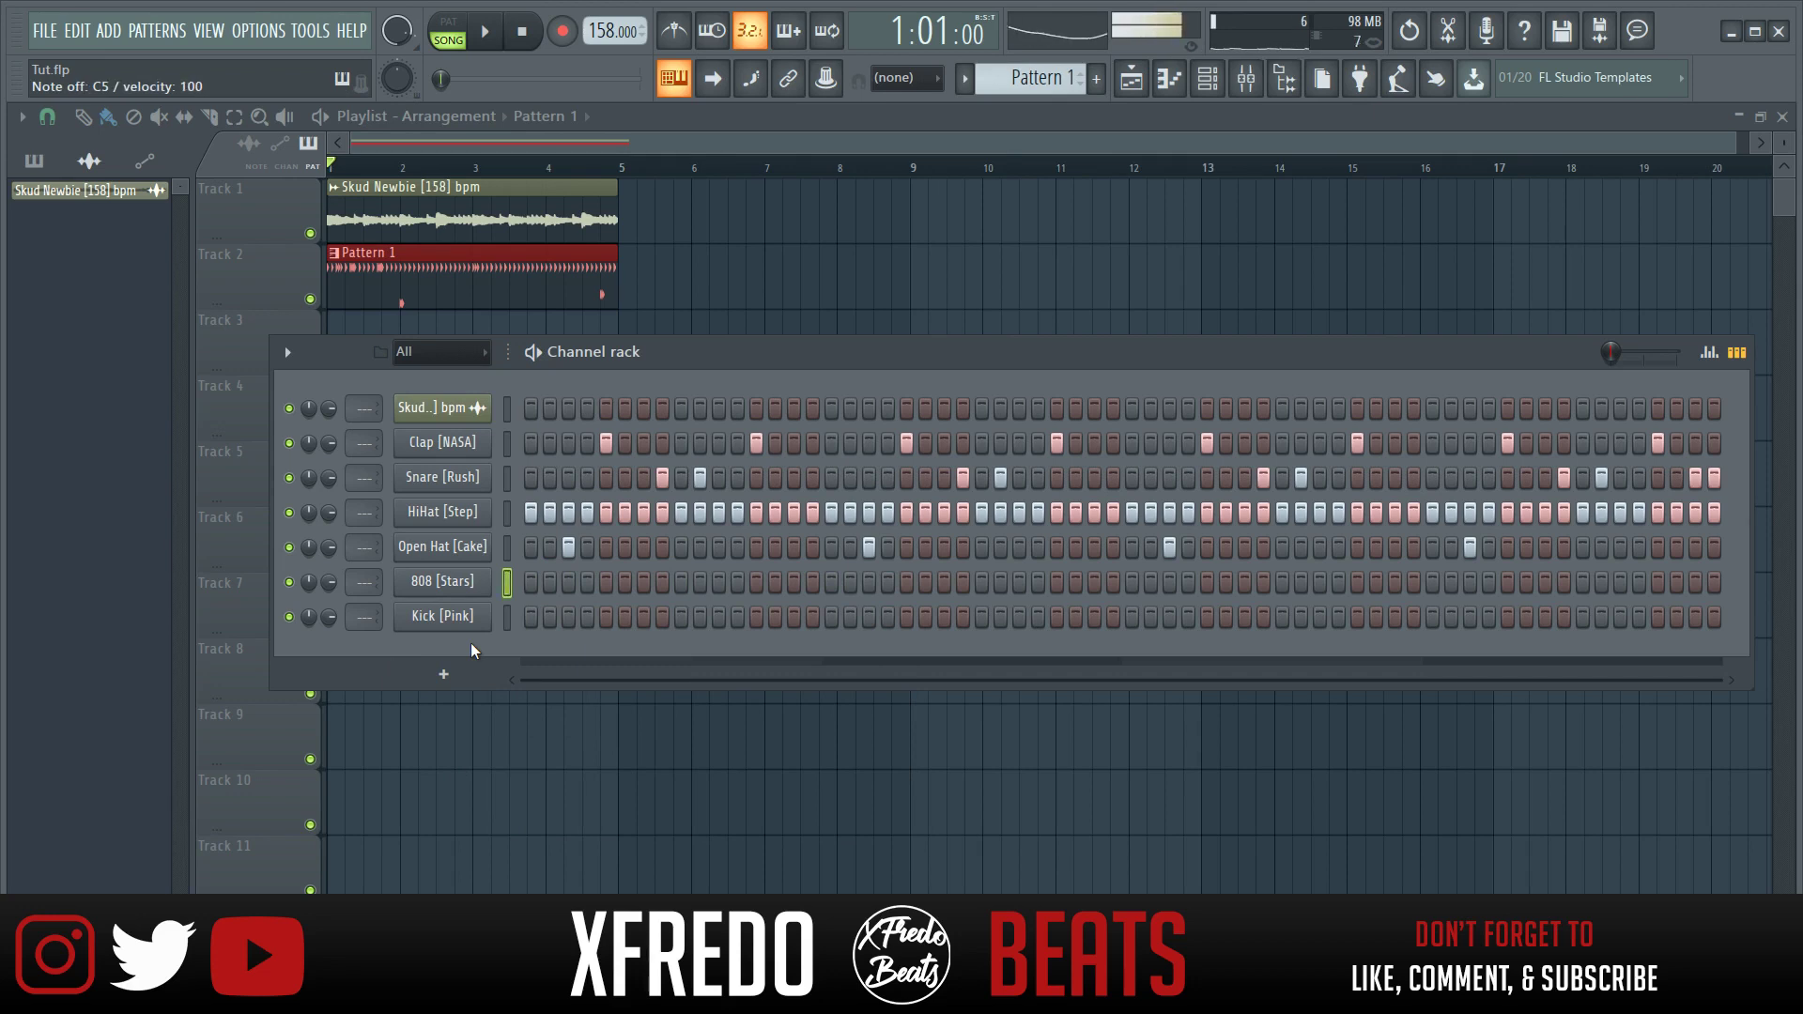
{"action": "key", "text": "q"}
{"action": "right_click", "coordinate": [468, 593]}
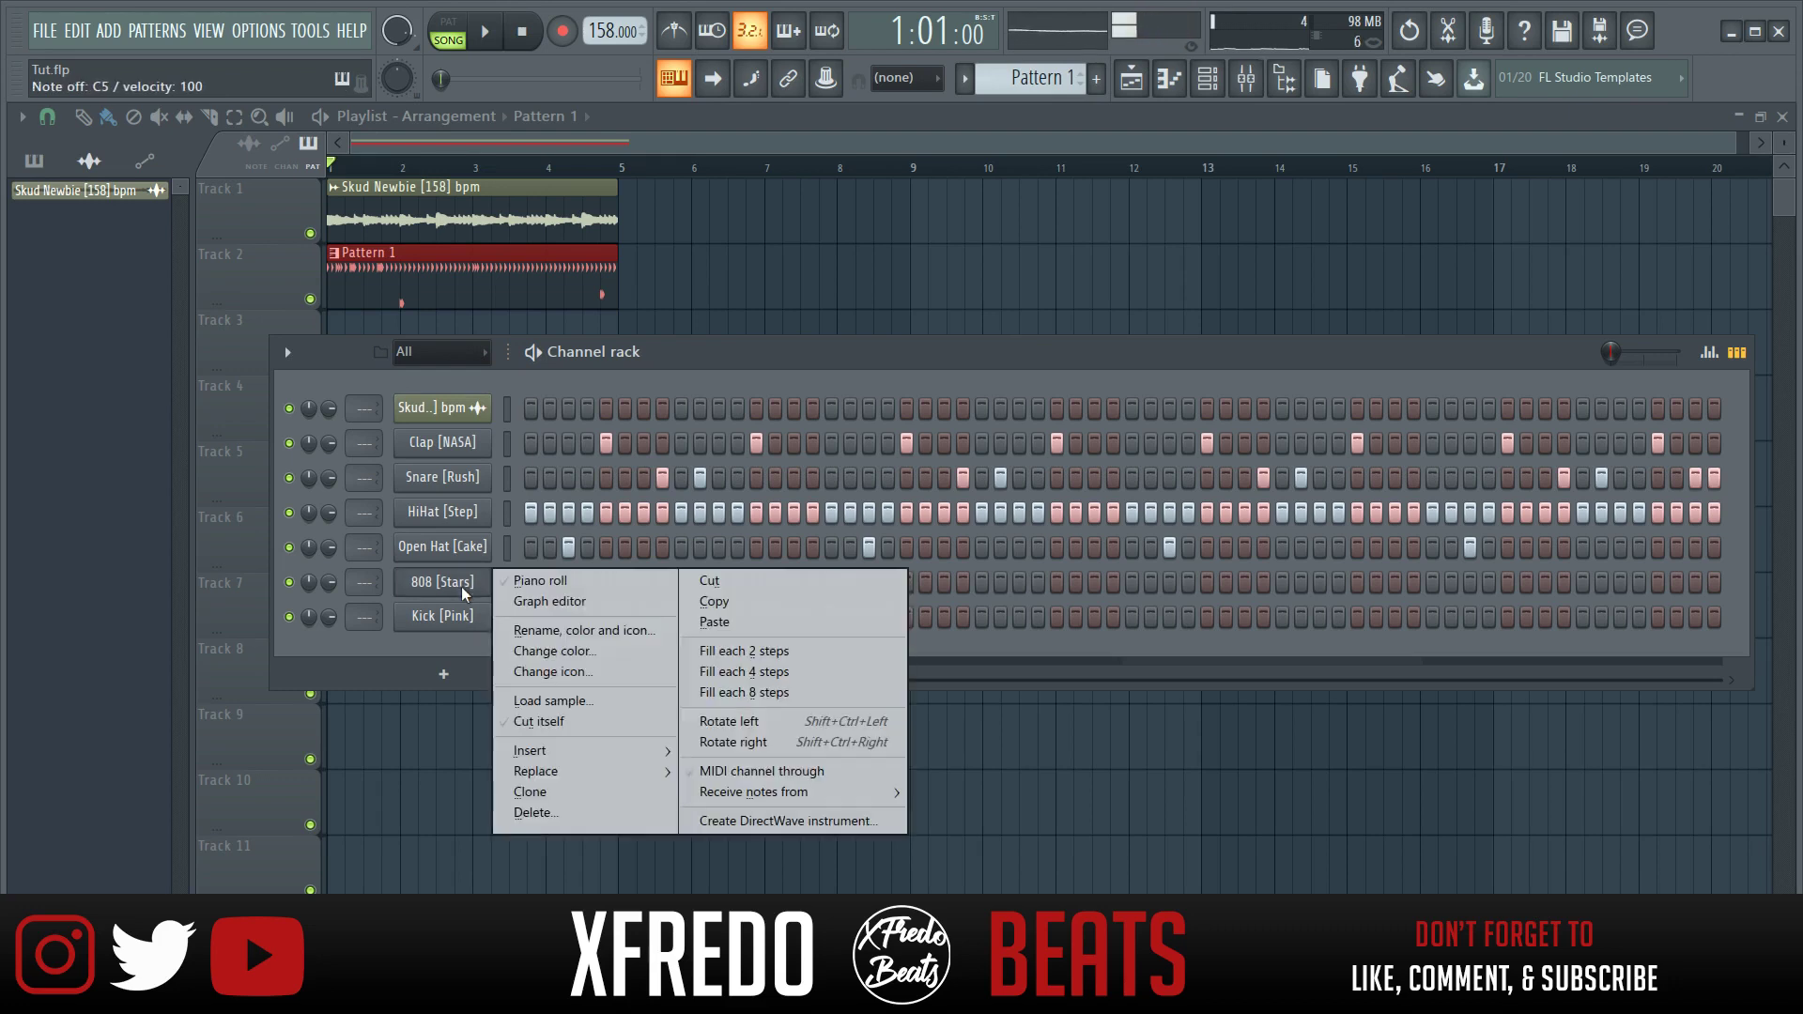
{"action": "left_click", "coordinate": [515, 721]}
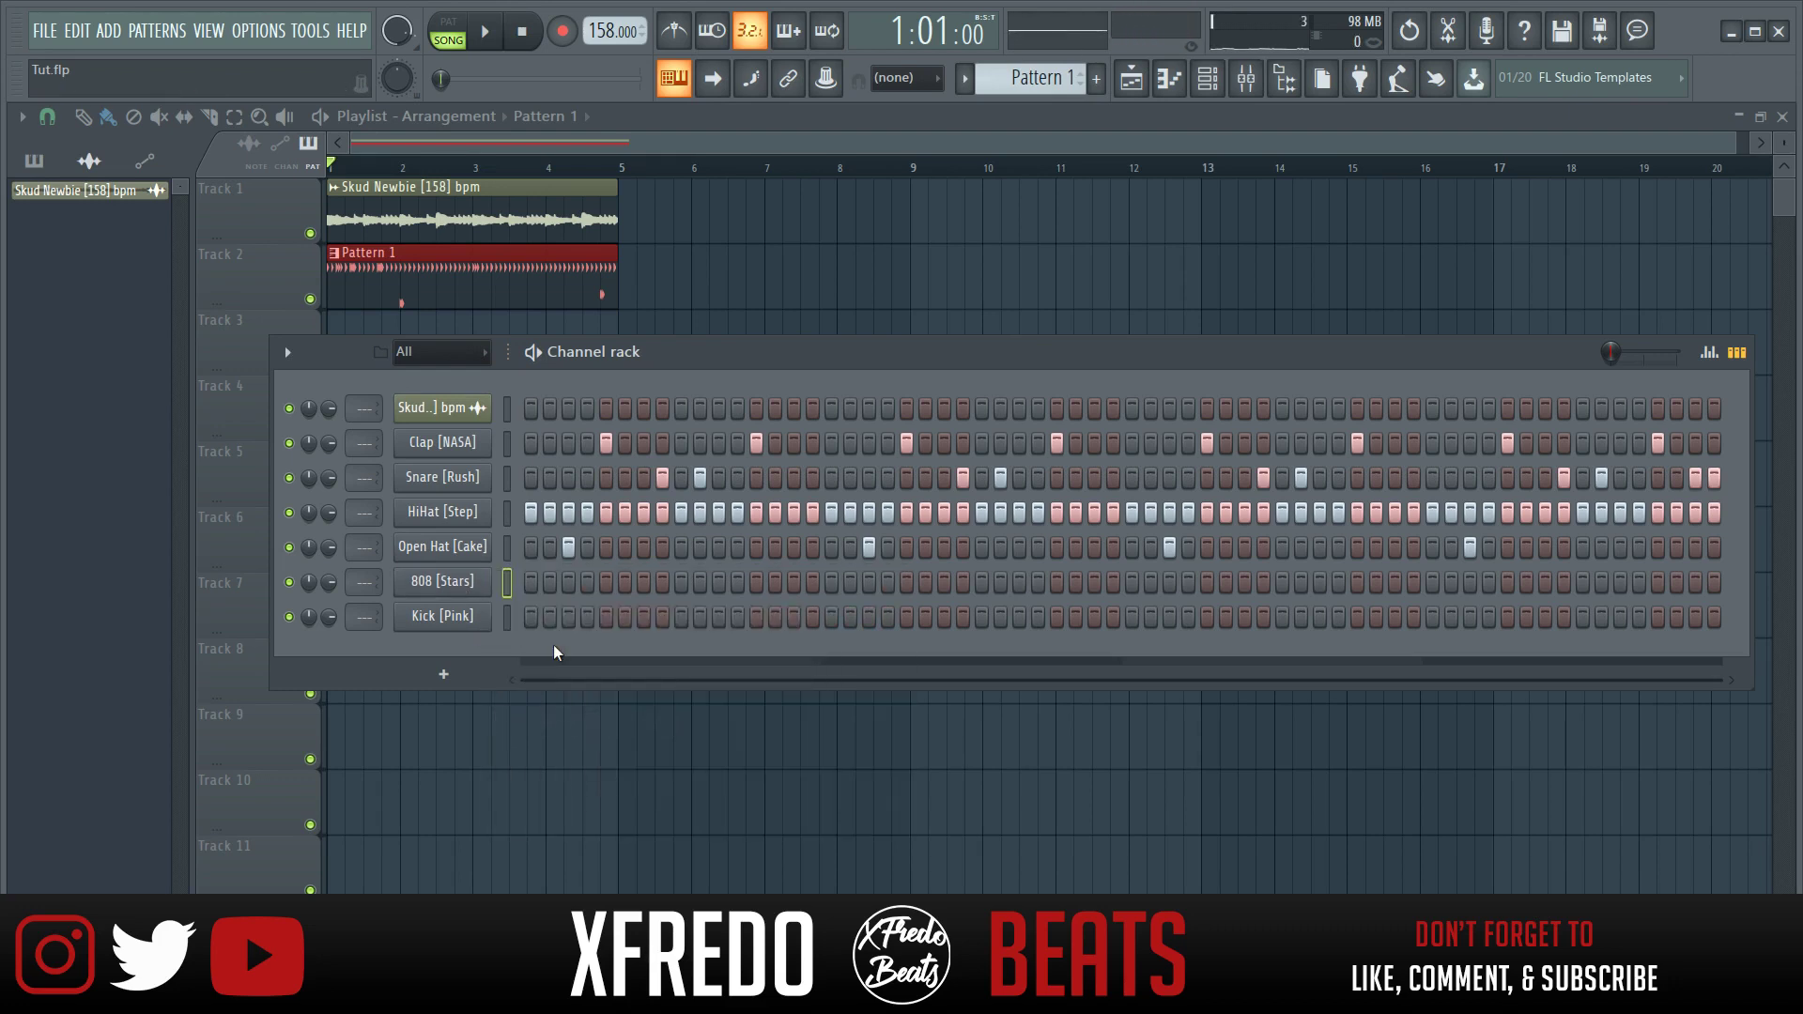
{"action": "key", "text": "q"}
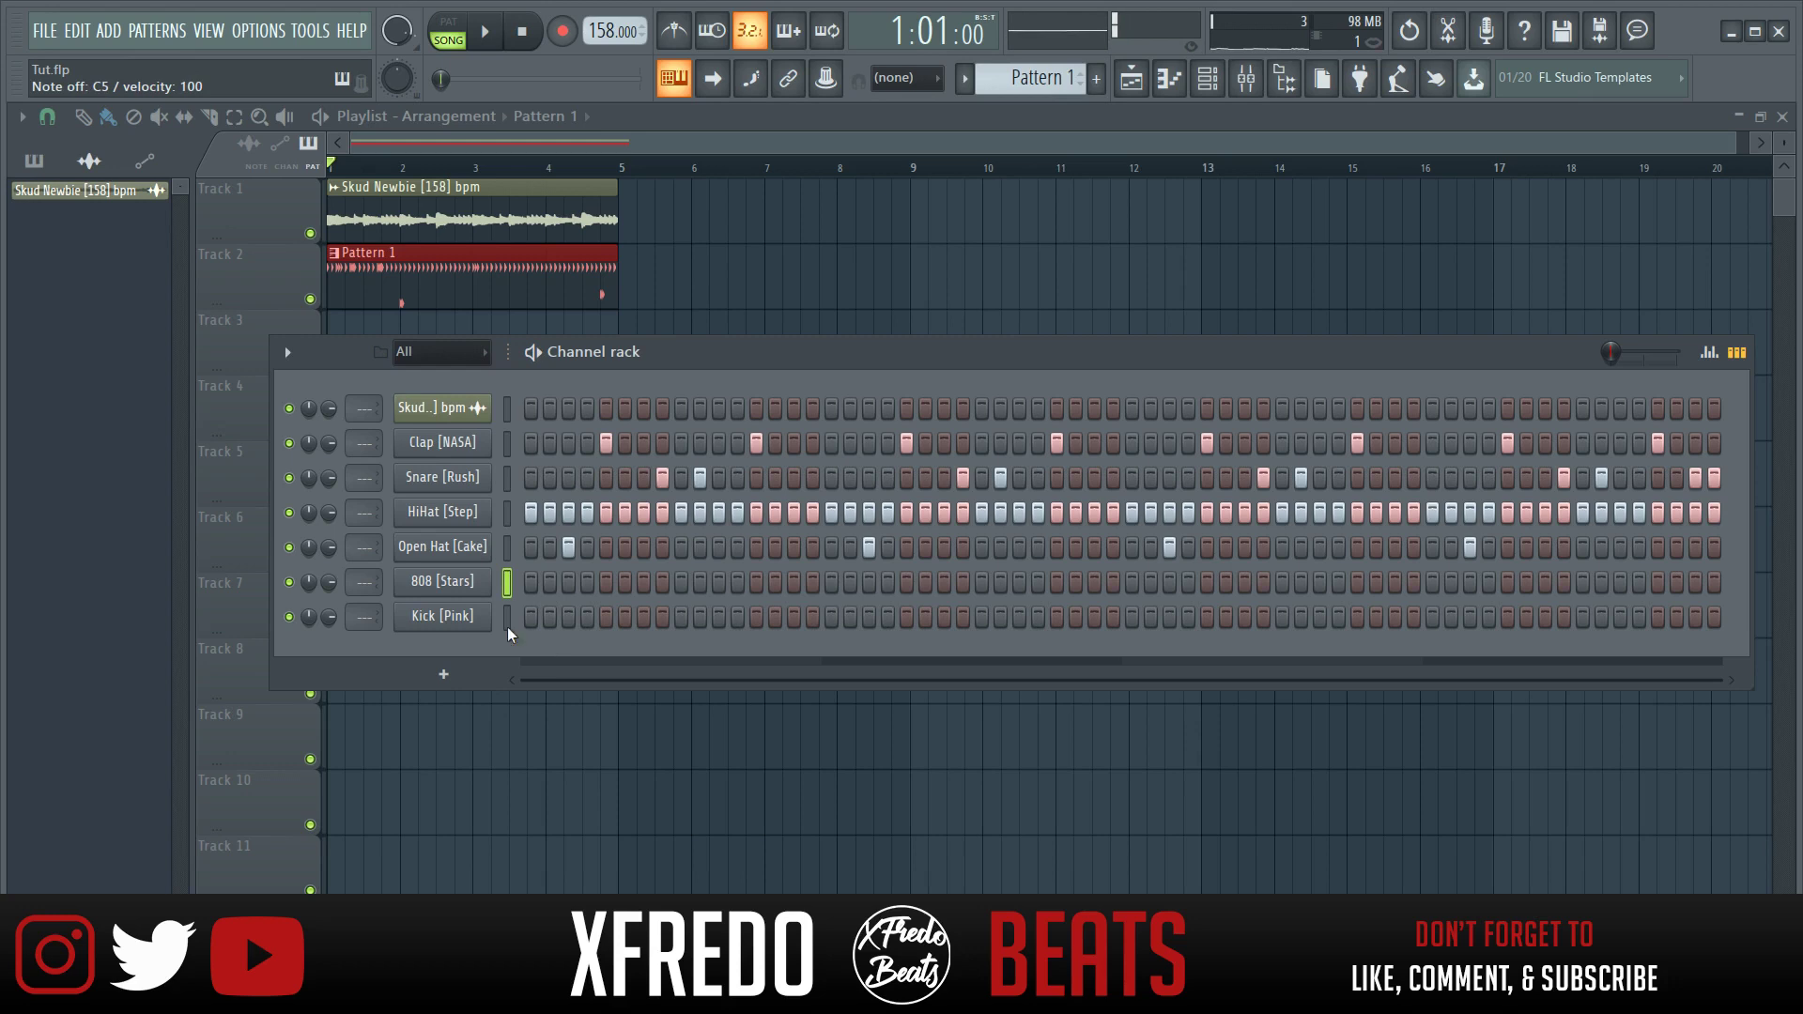
Examine the sample, envelope and miscellaneous settings of the 808 [Stars] channel, including its cut group.
{"action": "left_click", "coordinate": [477, 587]}
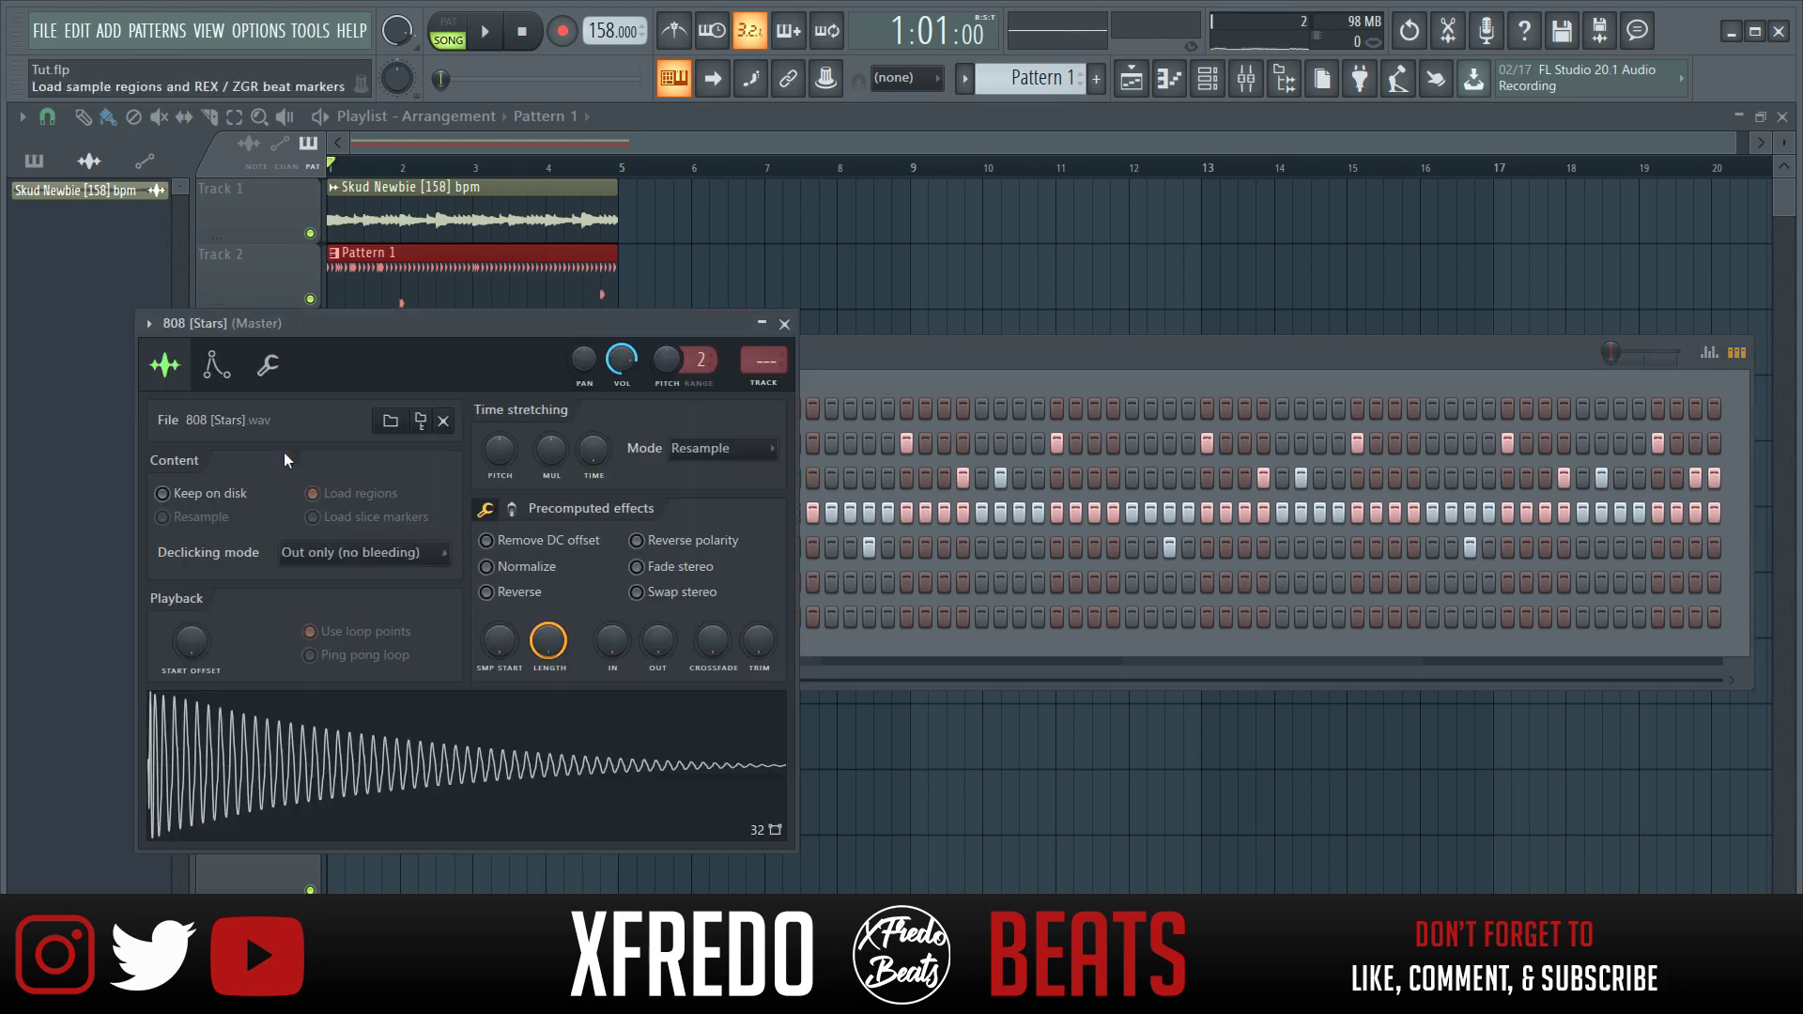
{"action": "left_click", "coordinate": [208, 366]}
{"action": "left_click", "coordinate": [269, 367]}
{"action": "left_click", "coordinate": [165, 365]}
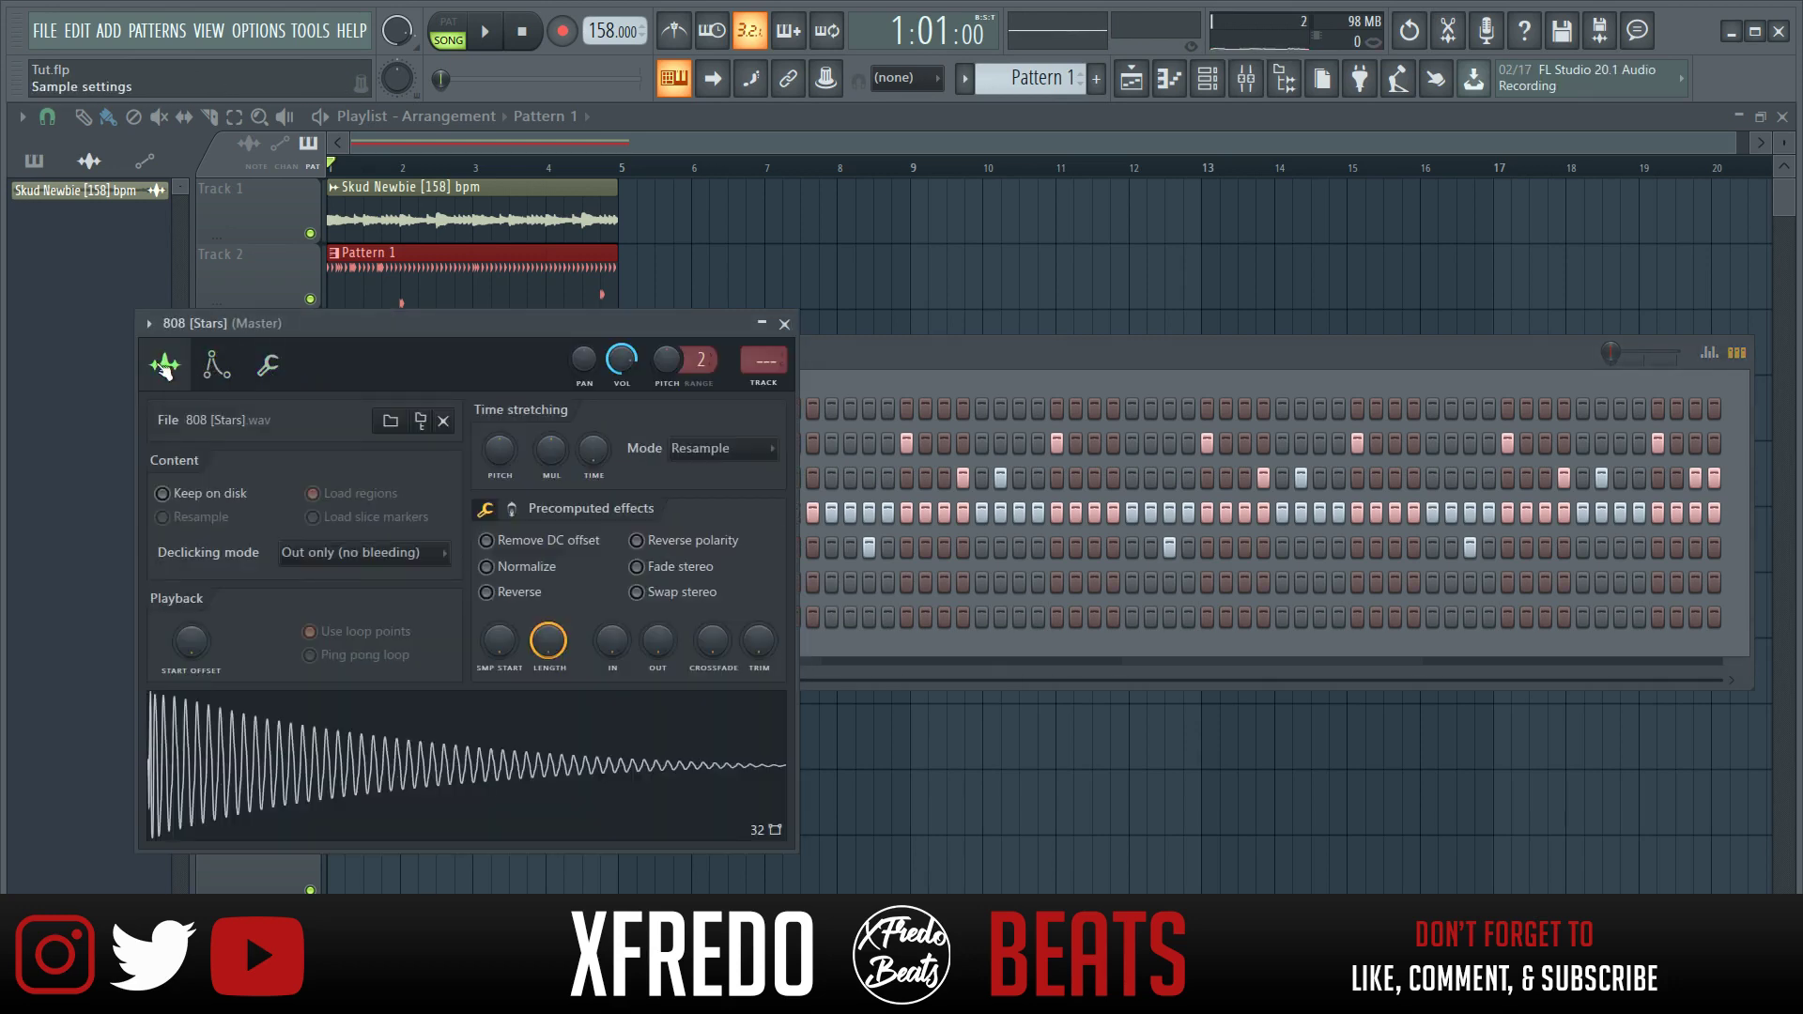
{"action": "left_click", "coordinate": [216, 367]}
{"action": "left_click", "coordinate": [265, 369]}
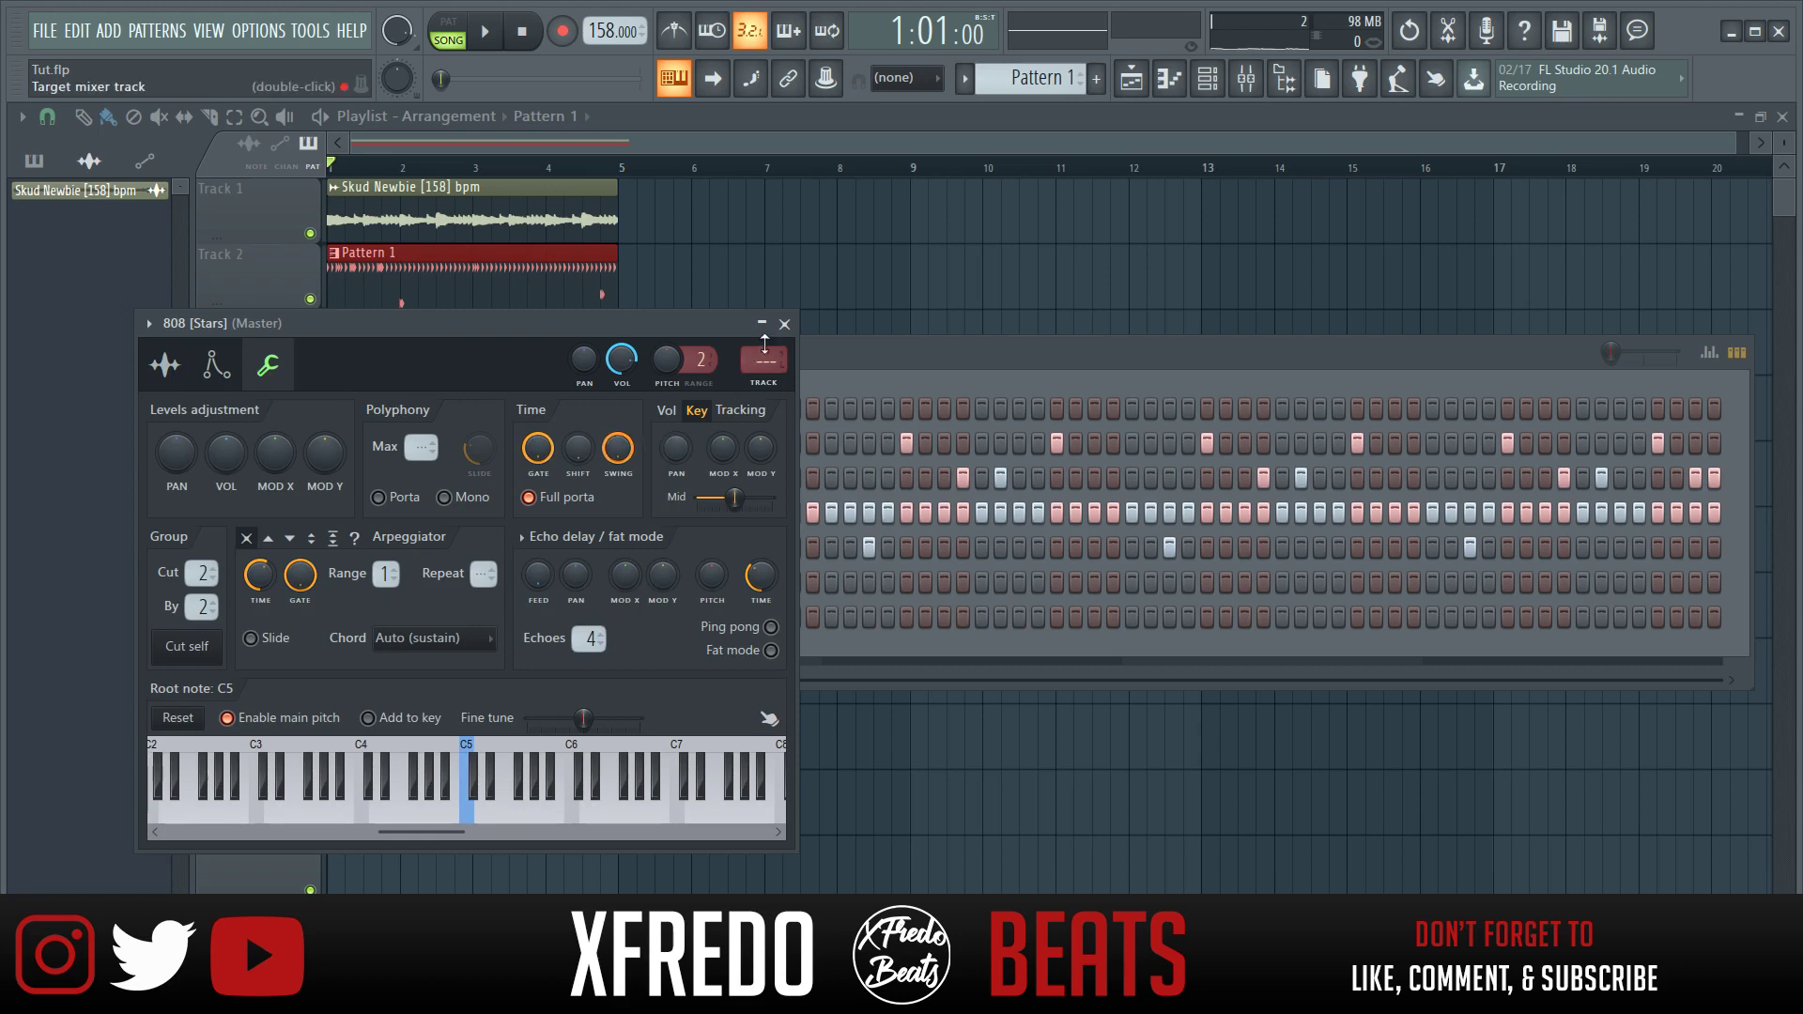
{"action": "left_click", "coordinate": [784, 324]}
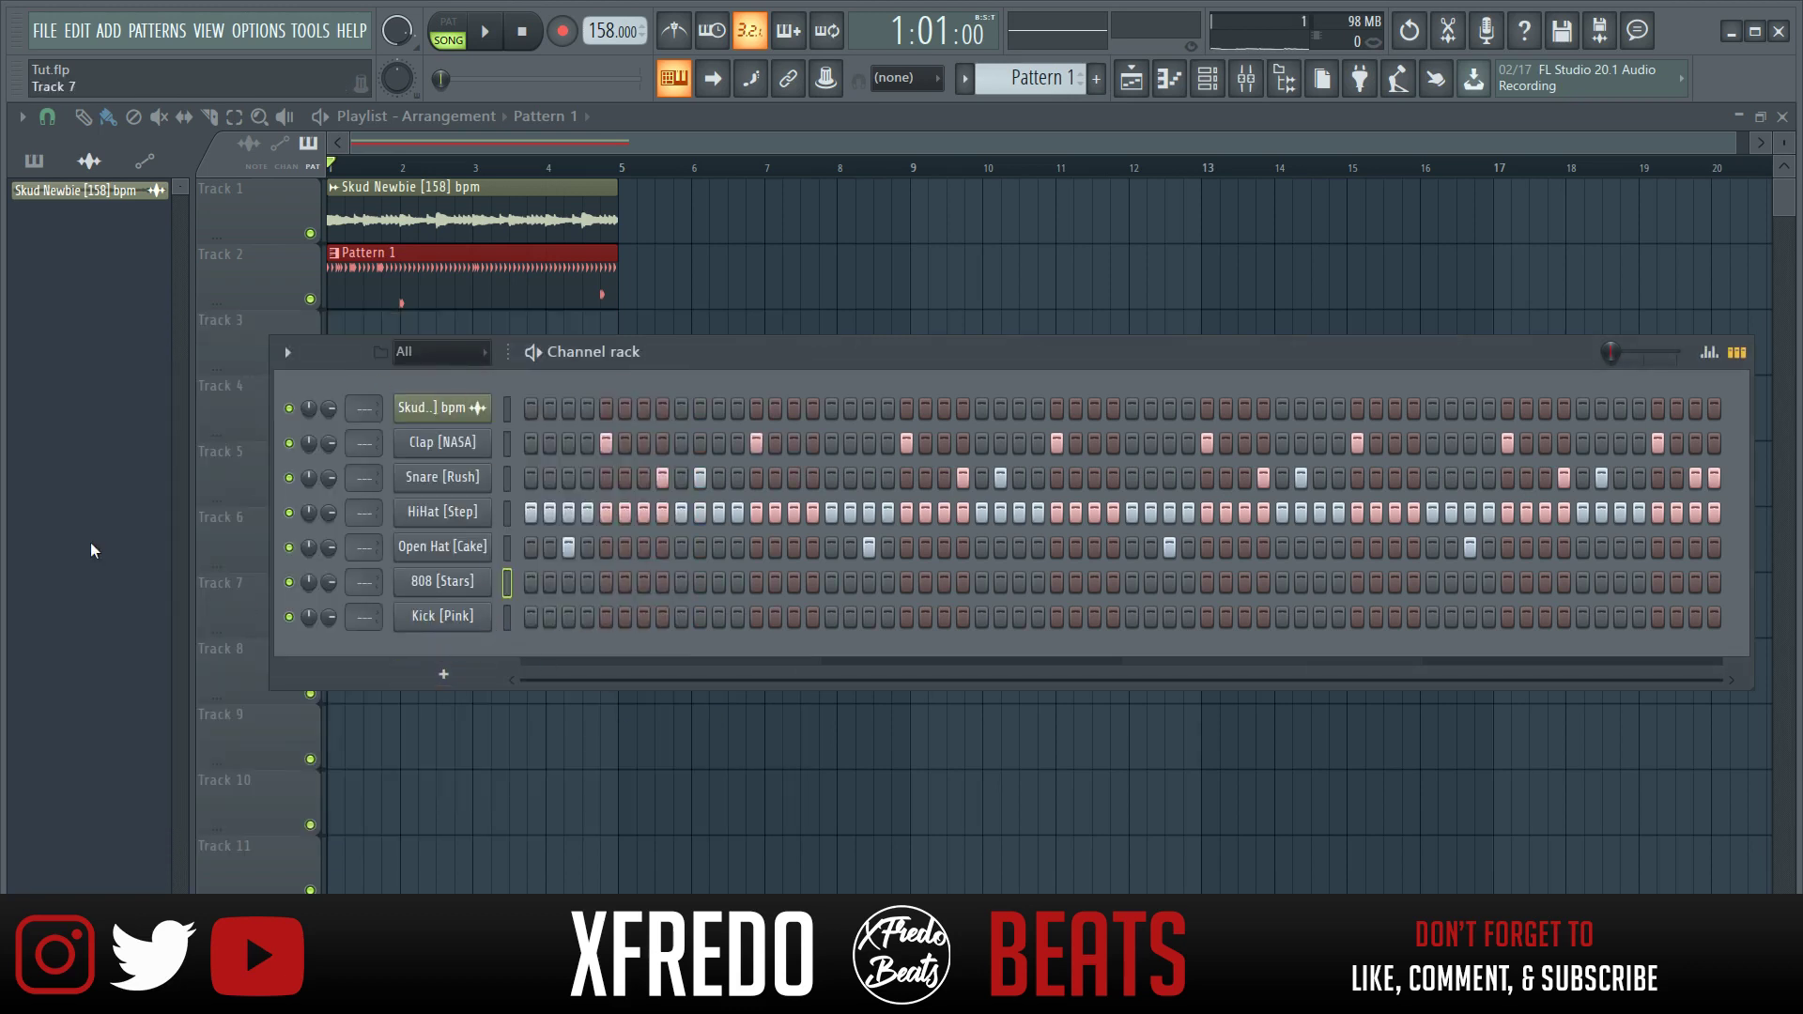
Program 808 [Stars] hits on steps 1 and 4 of bar 1, checking them against the loop by playback.
{"action": "left_click_drag", "start_coordinate": [1147, 340], "coordinate": [920, 348]}
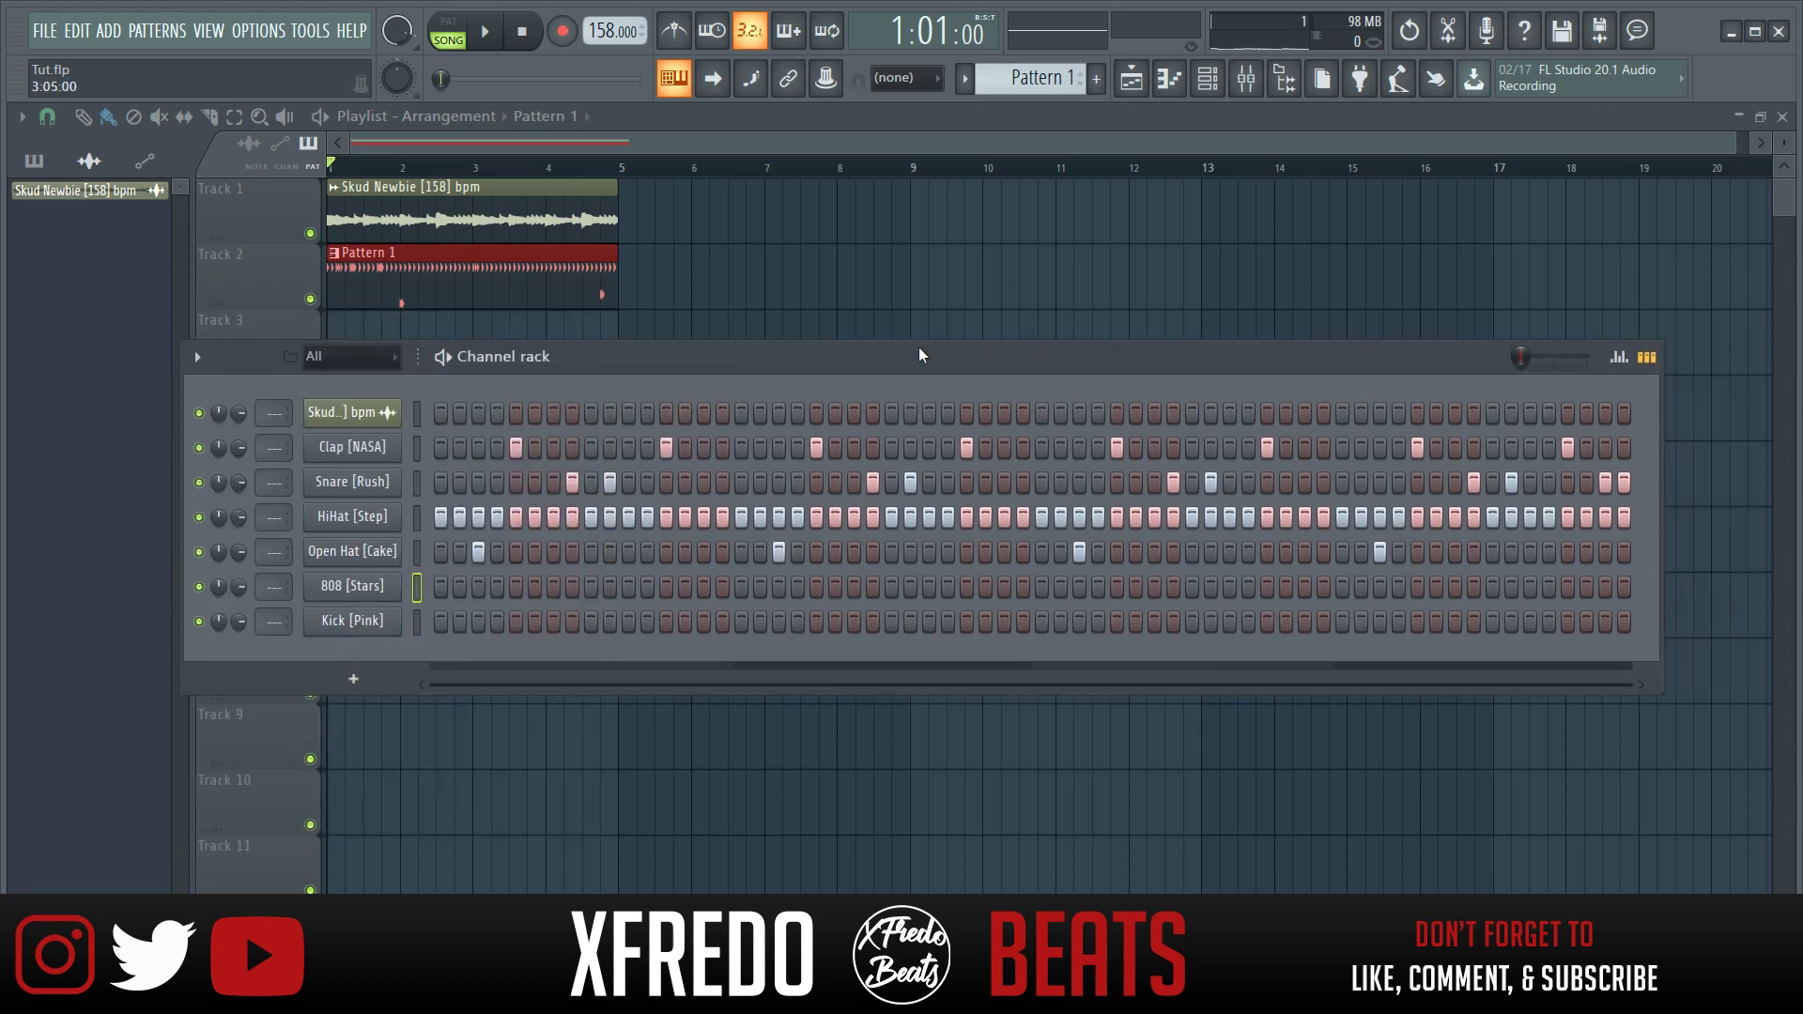
{"action": "left_click_drag", "start_coordinate": [806, 358], "coordinate": [926, 351]}
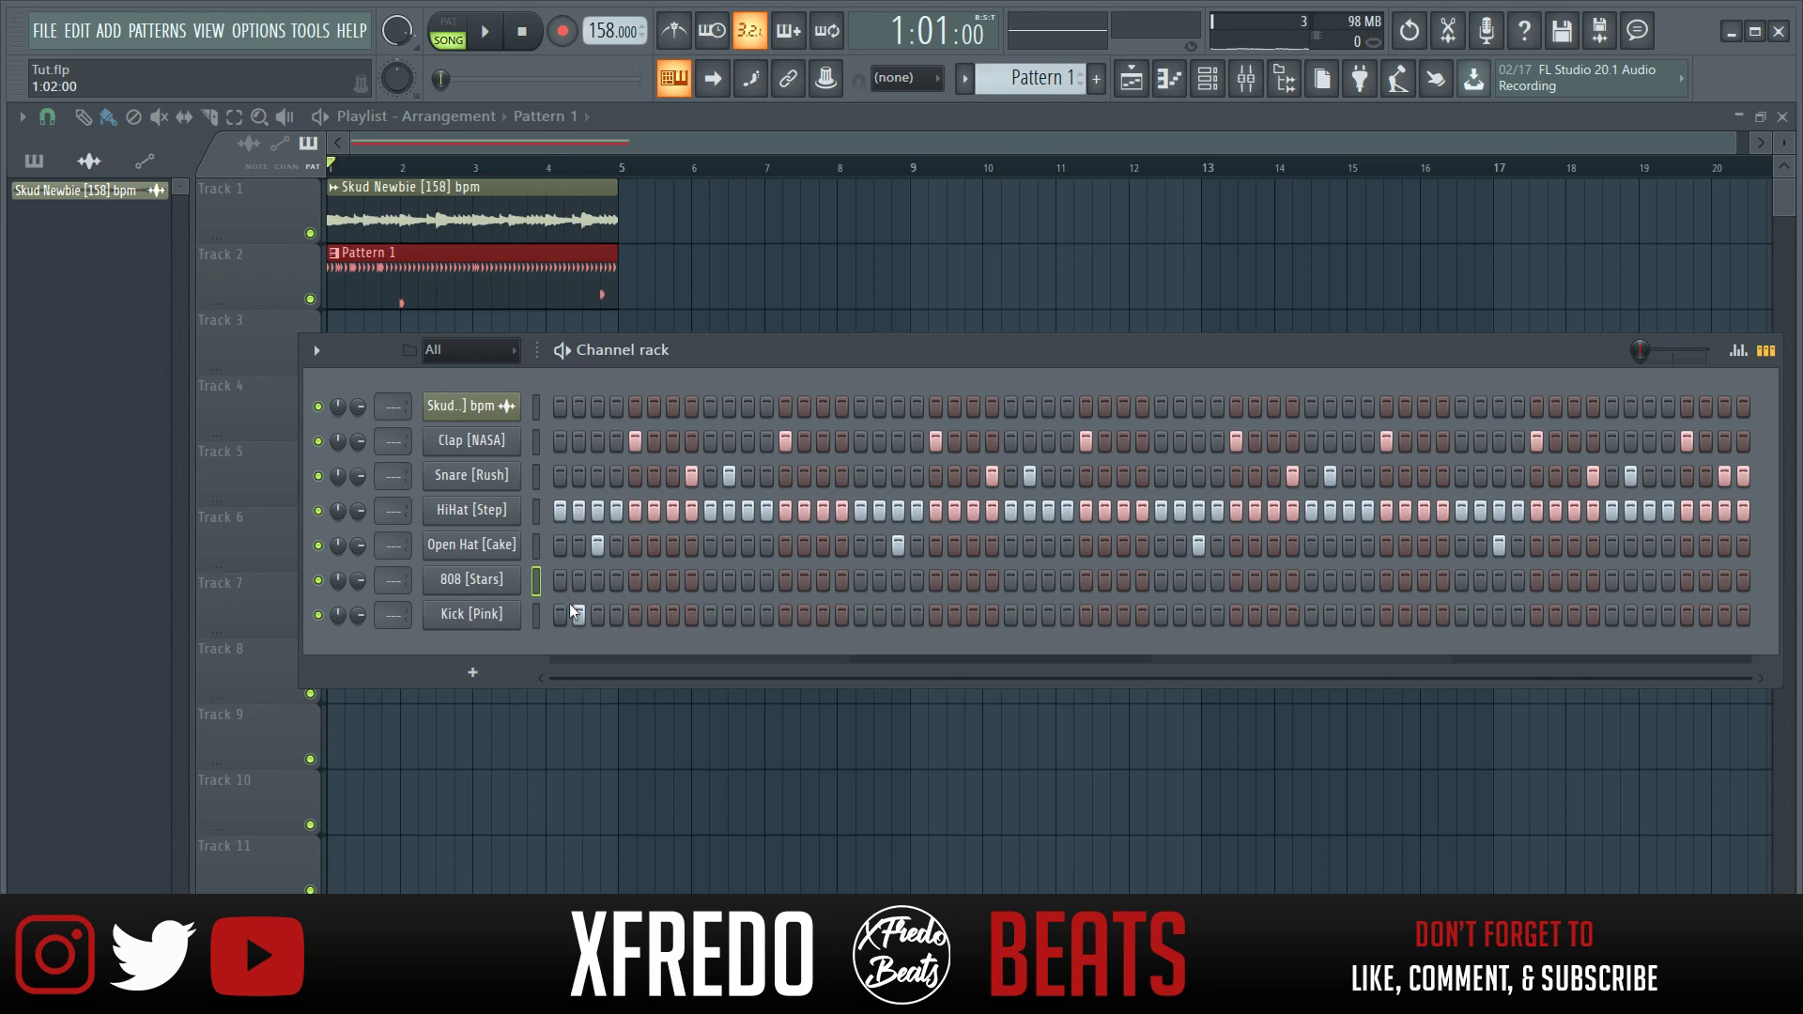
{"action": "key", "text": "space"}
{"action": "key", "text": "space"}
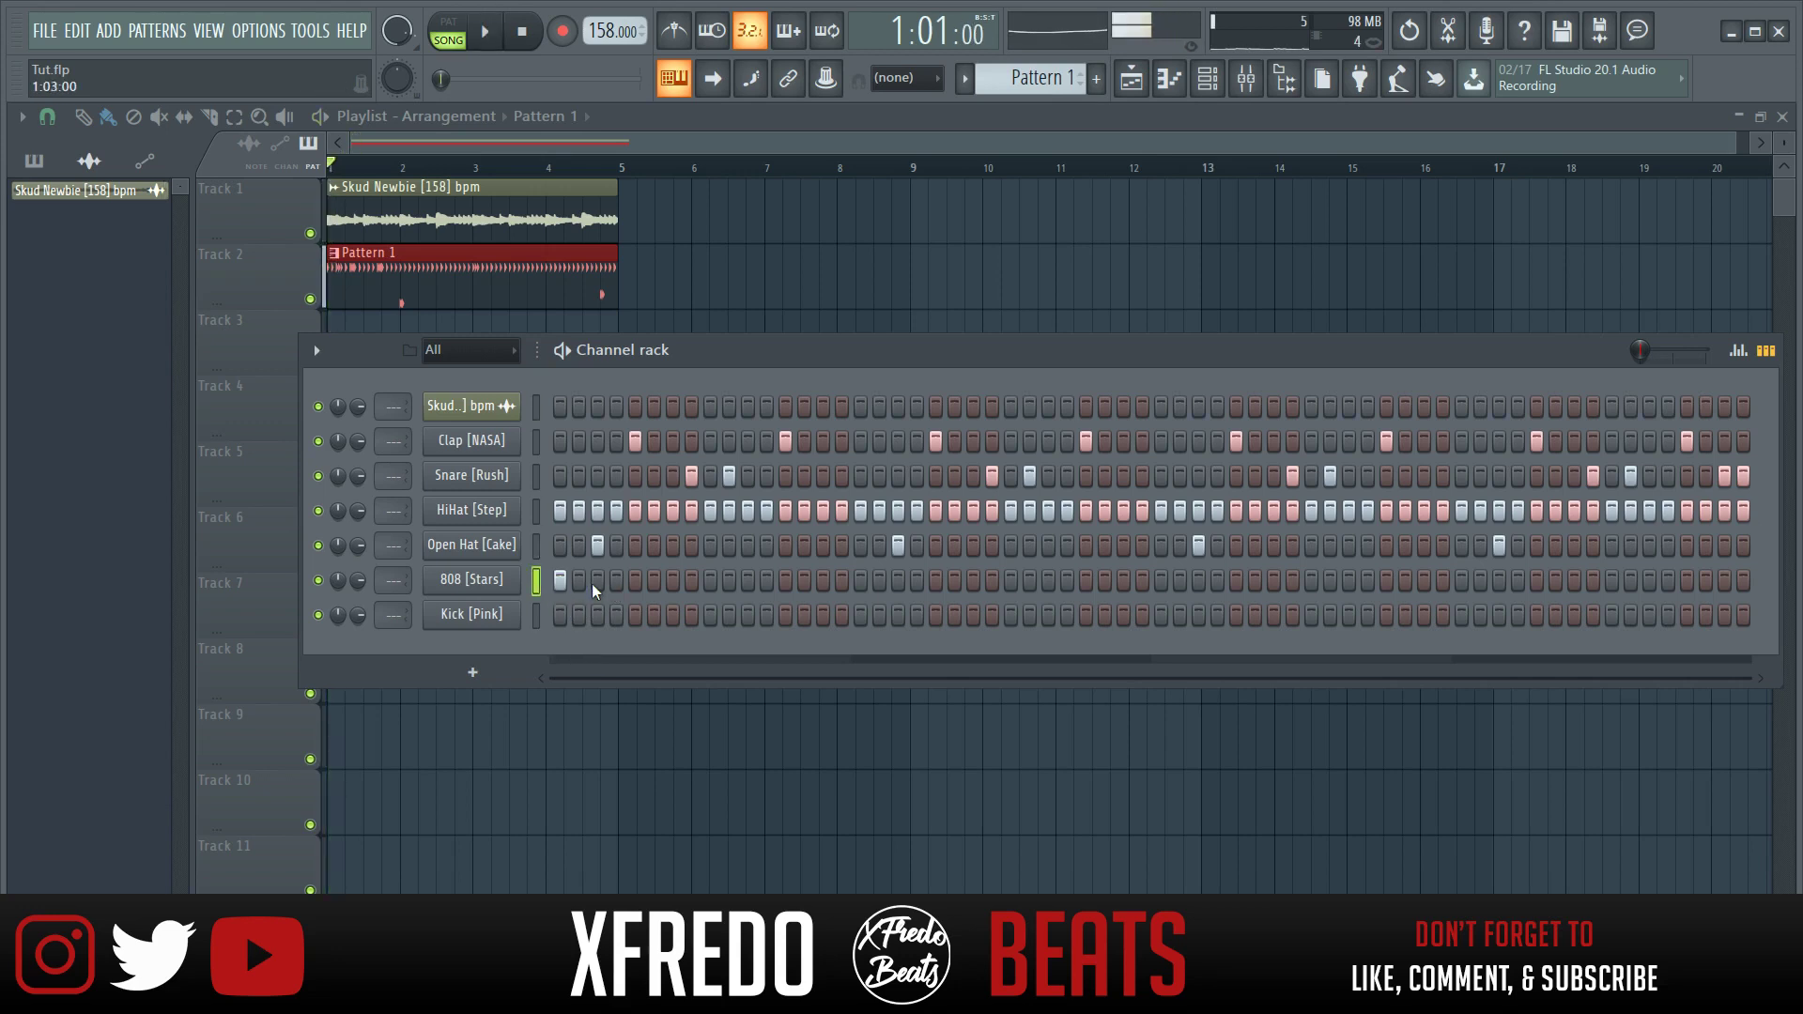
{"action": "key", "text": "space"}
{"action": "key", "text": "space"}
{"action": "left_click", "coordinate": [616, 581]}
{"action": "key", "text": "space"}
{"action": "key", "text": "space"}
Mute the snare, hi-hat and open hat, and add 808 [Stars] hits on step 11 of bar 1 and steps 1, 8 and 10 of bar 2.
{"action": "left_click", "coordinate": [317, 545]}
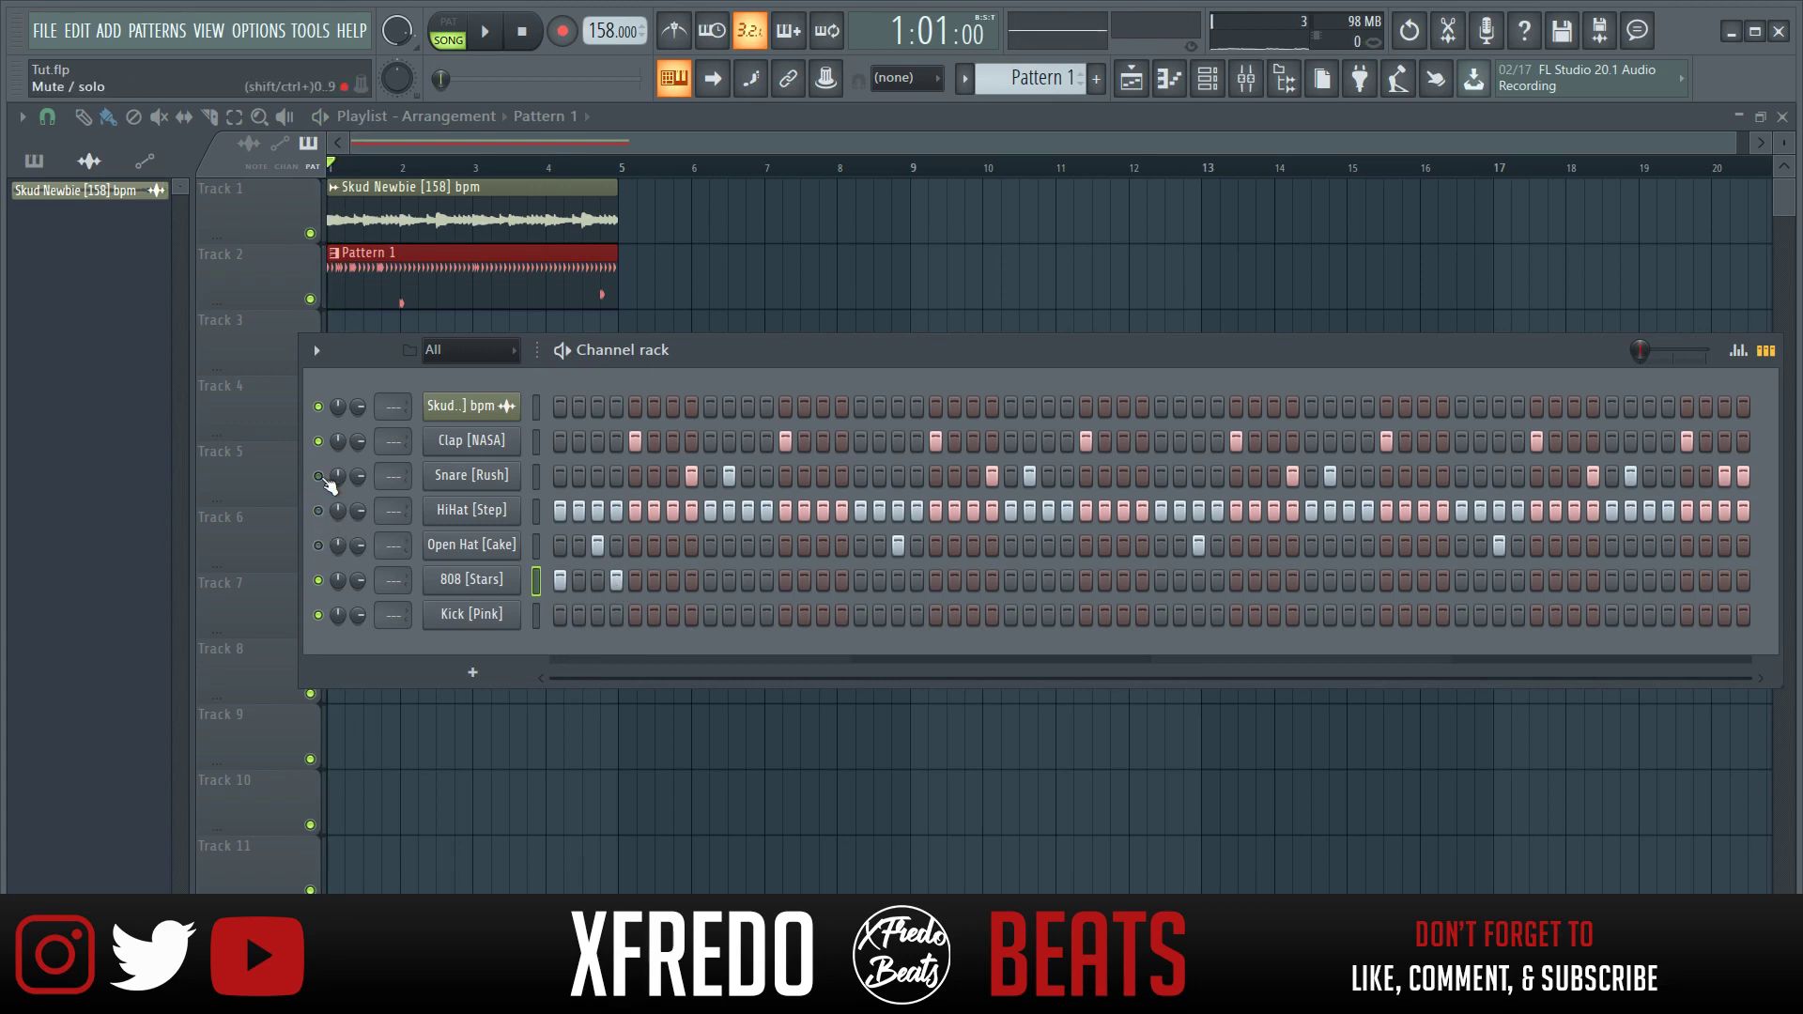
{"action": "left_click", "coordinate": [748, 580]}
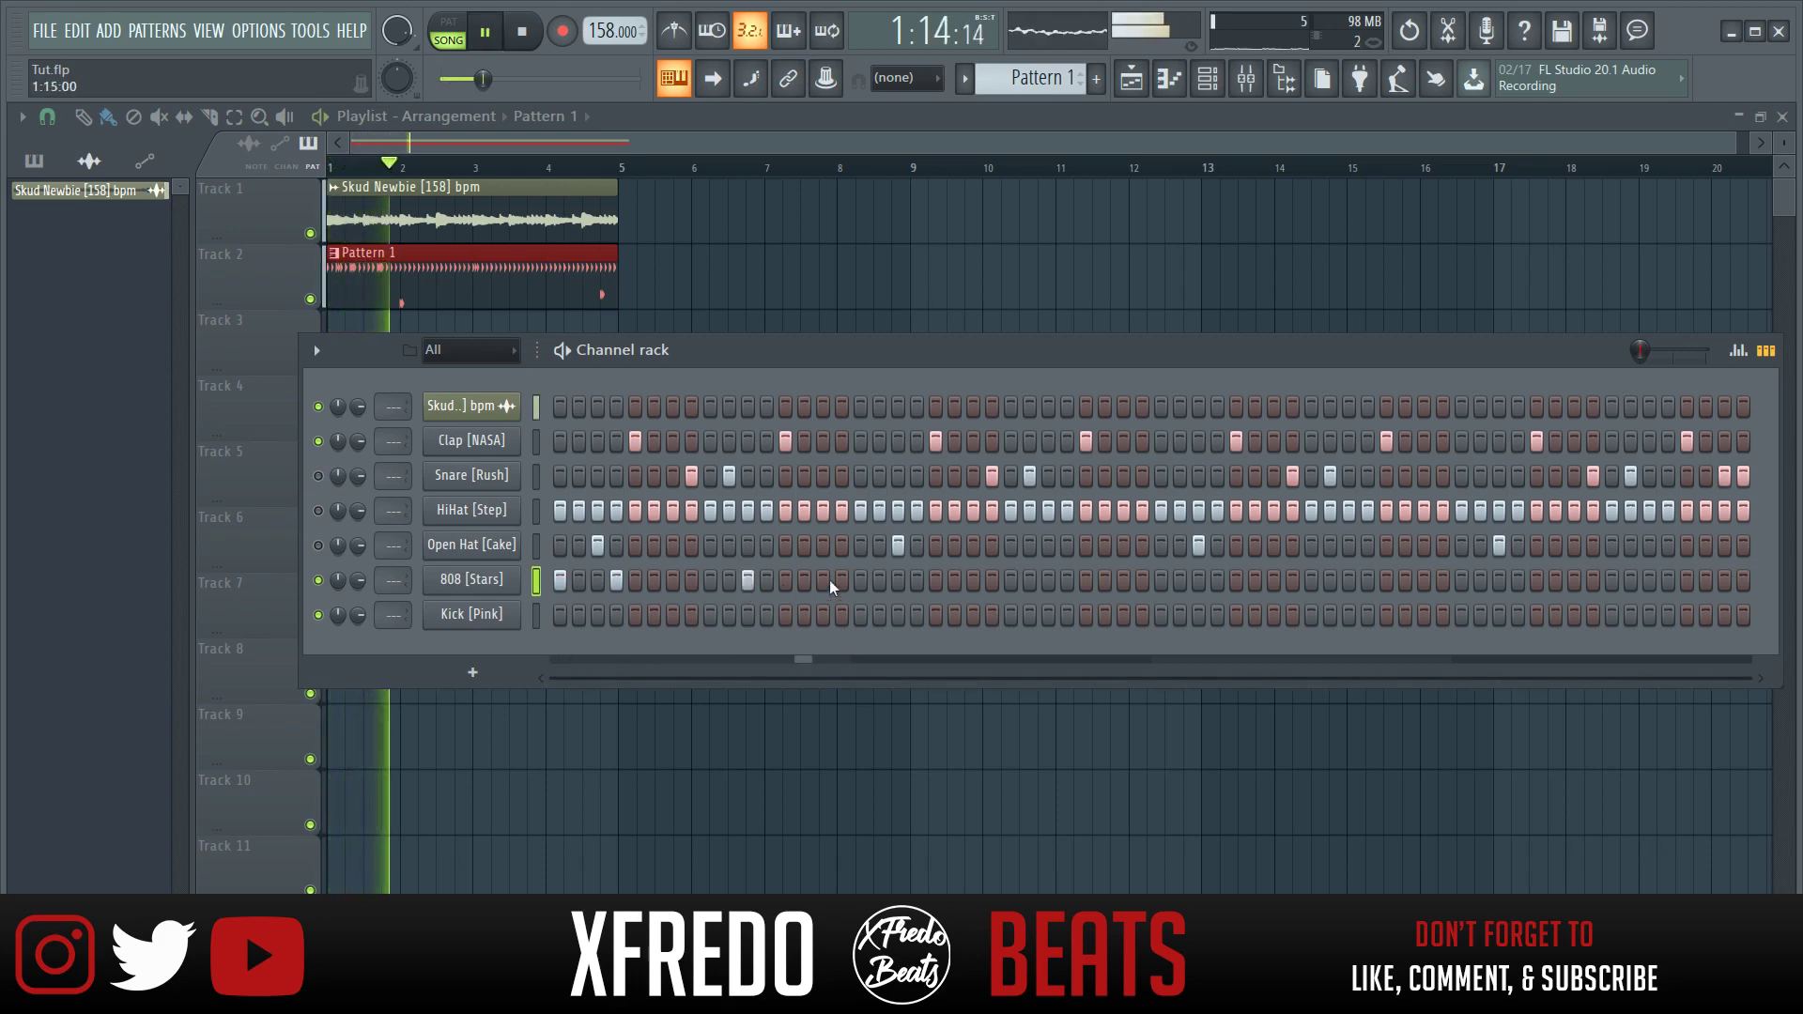
{"action": "left_click", "coordinate": [860, 580]}
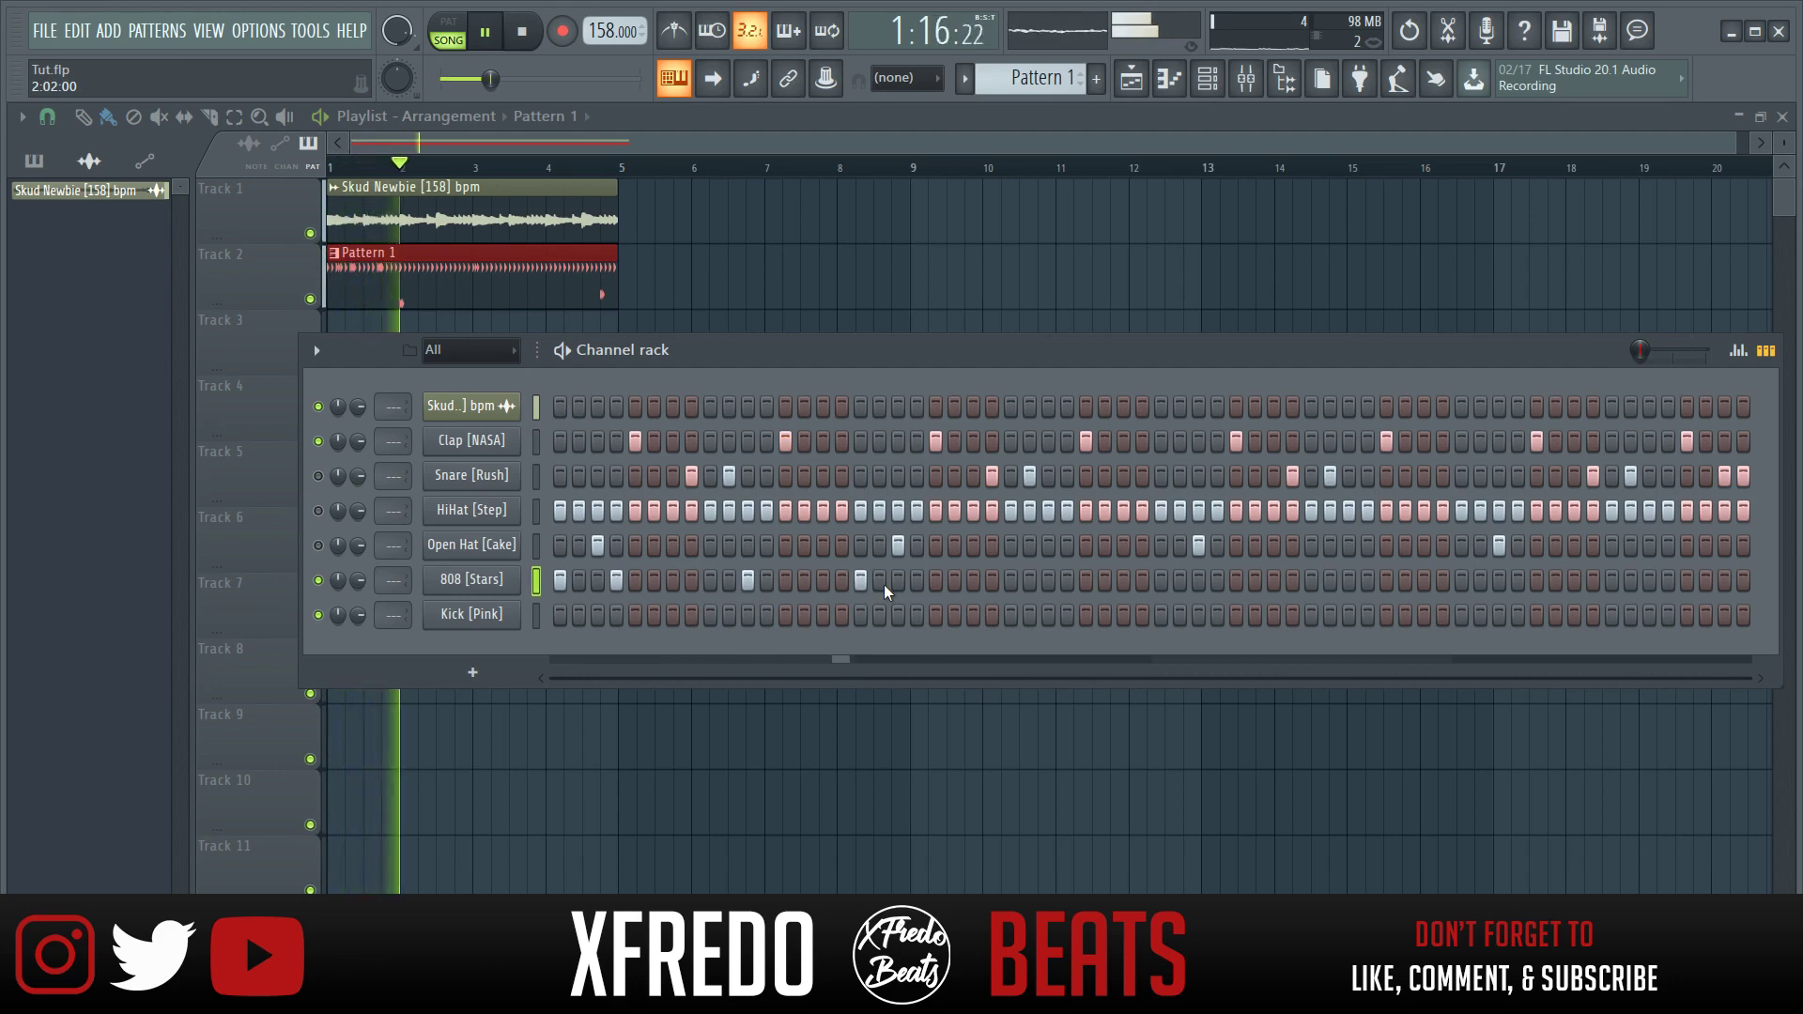
{"action": "left_click", "coordinate": [993, 581]}
{"action": "left_click", "coordinate": [1033, 581]}
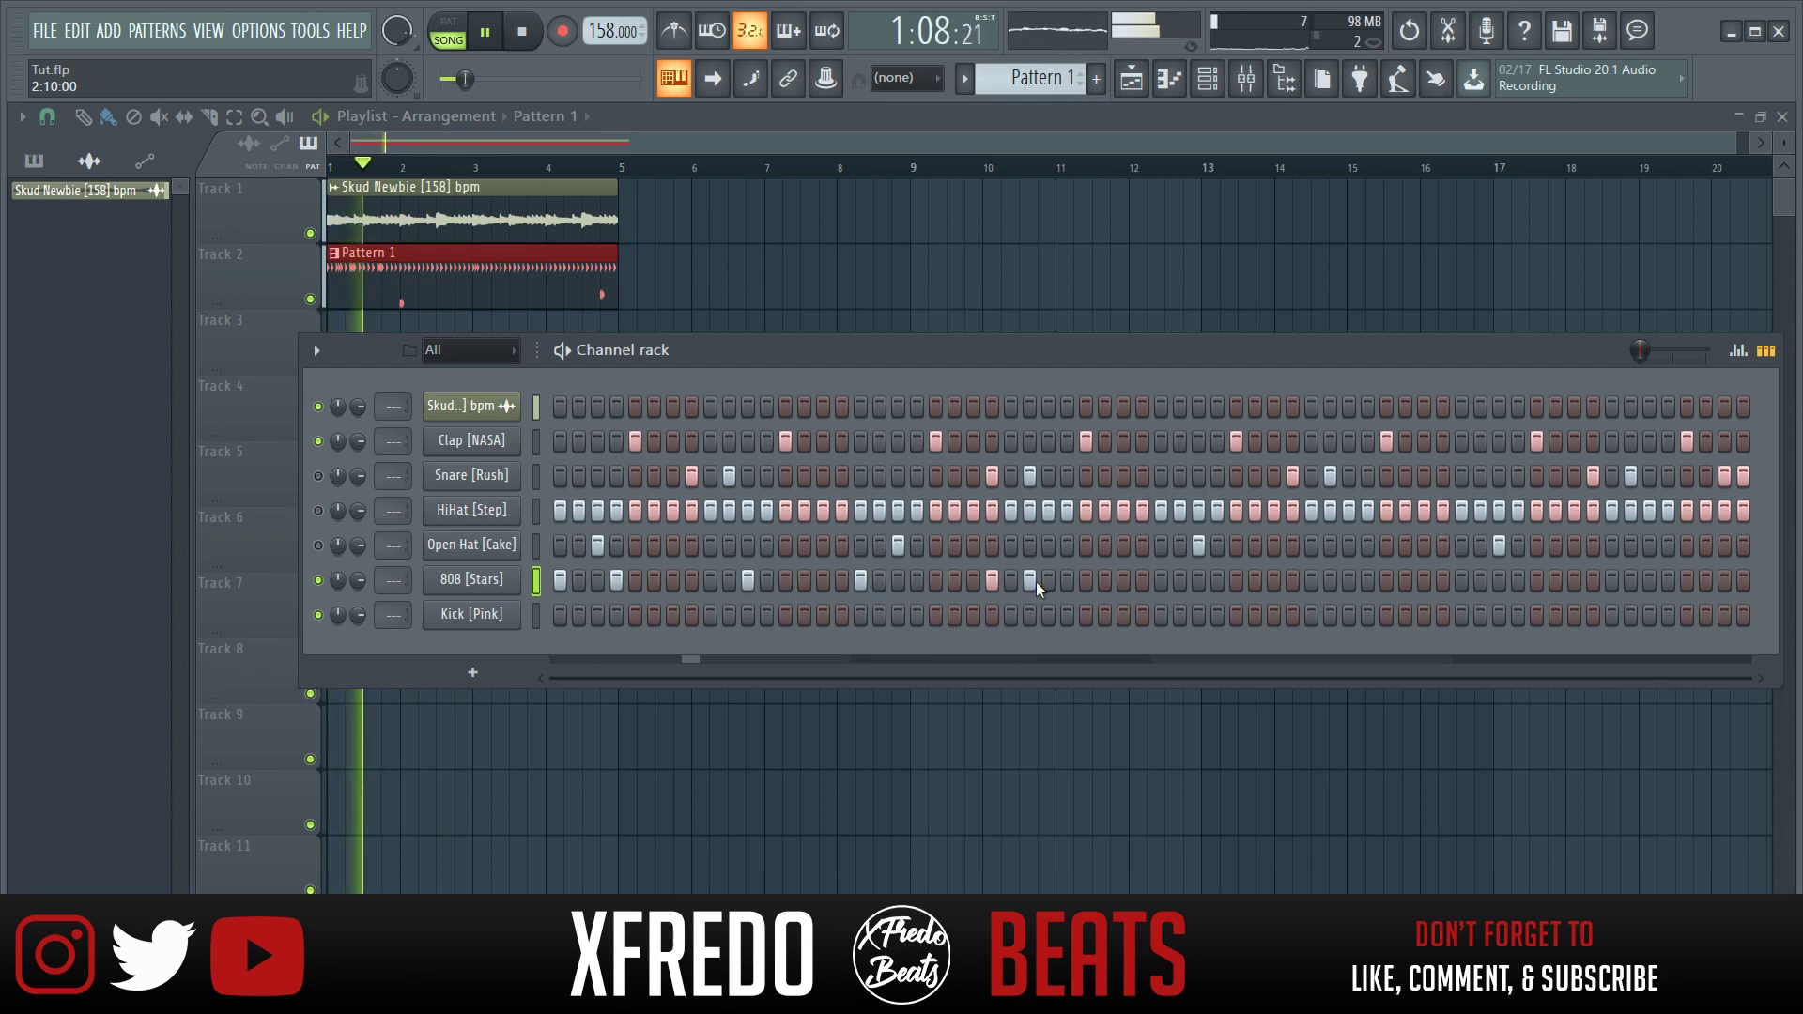
{"action": "left_click", "coordinate": [1029, 579]}
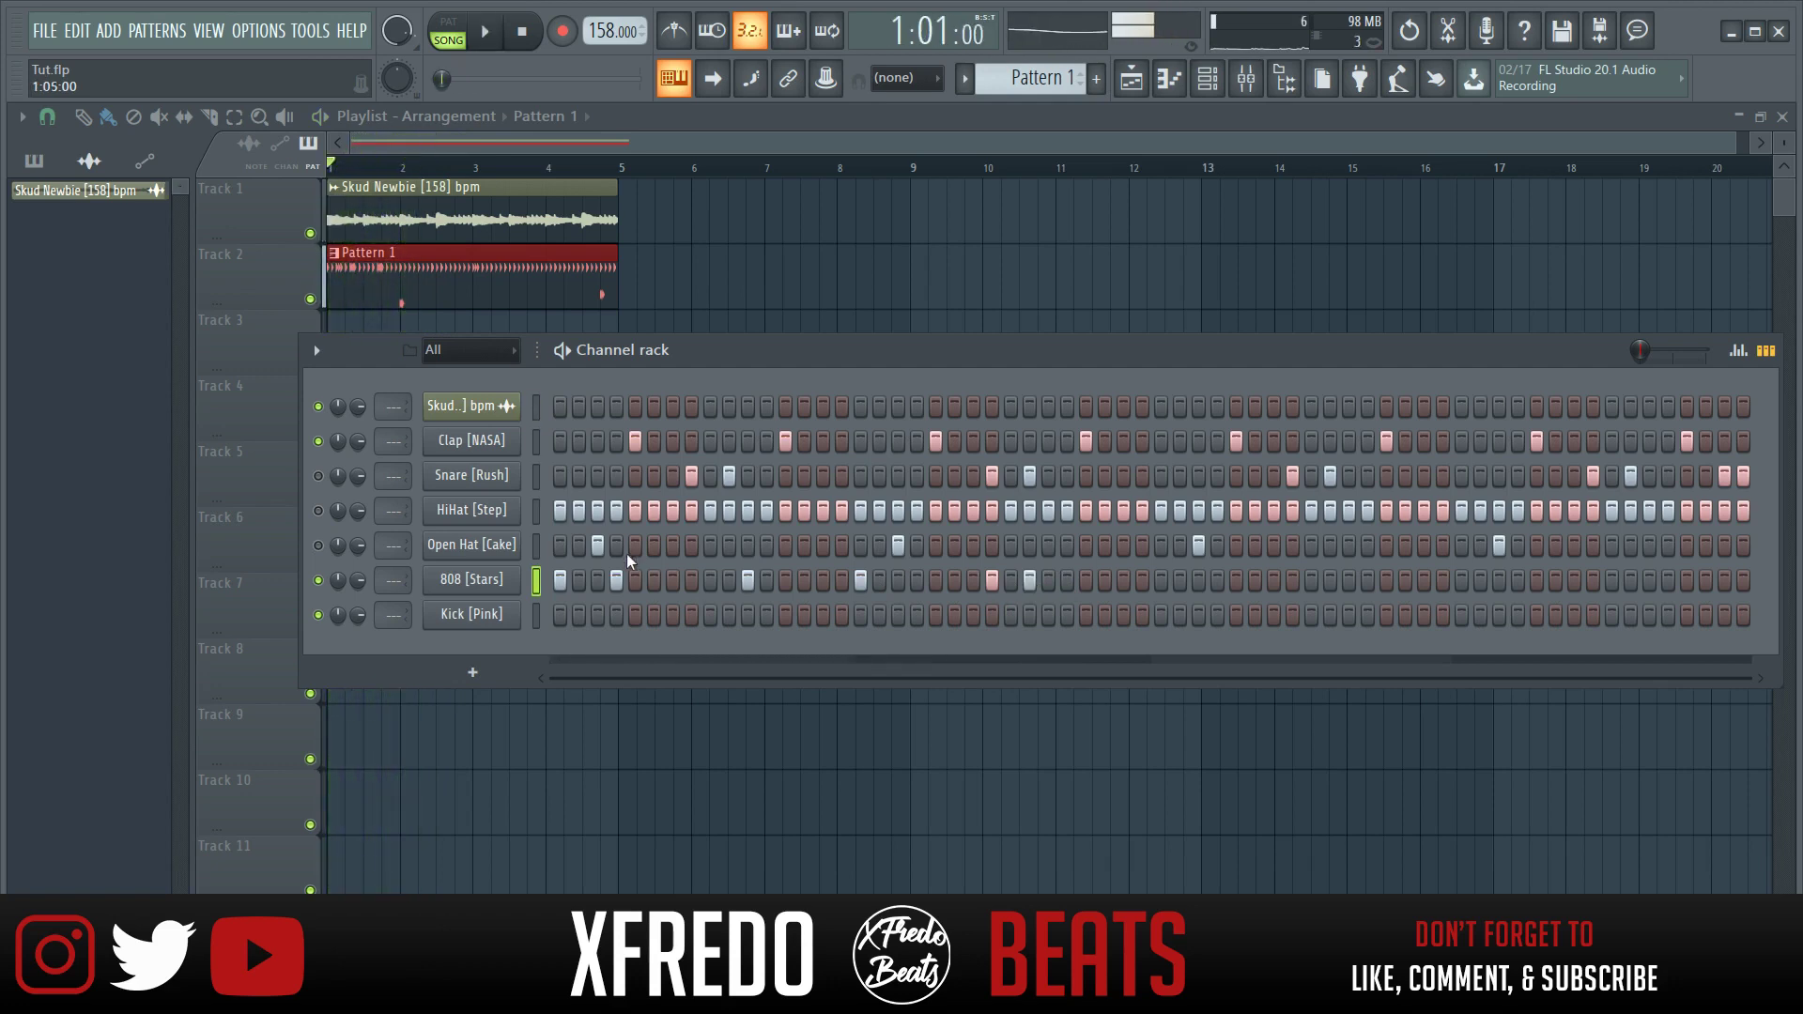
Add an 808 [Stars] hit on step 7 of bar 1 and shift bar 2's step 10 hit to step 11, checking by playback.
{"action": "left_click", "coordinate": [676, 581]}
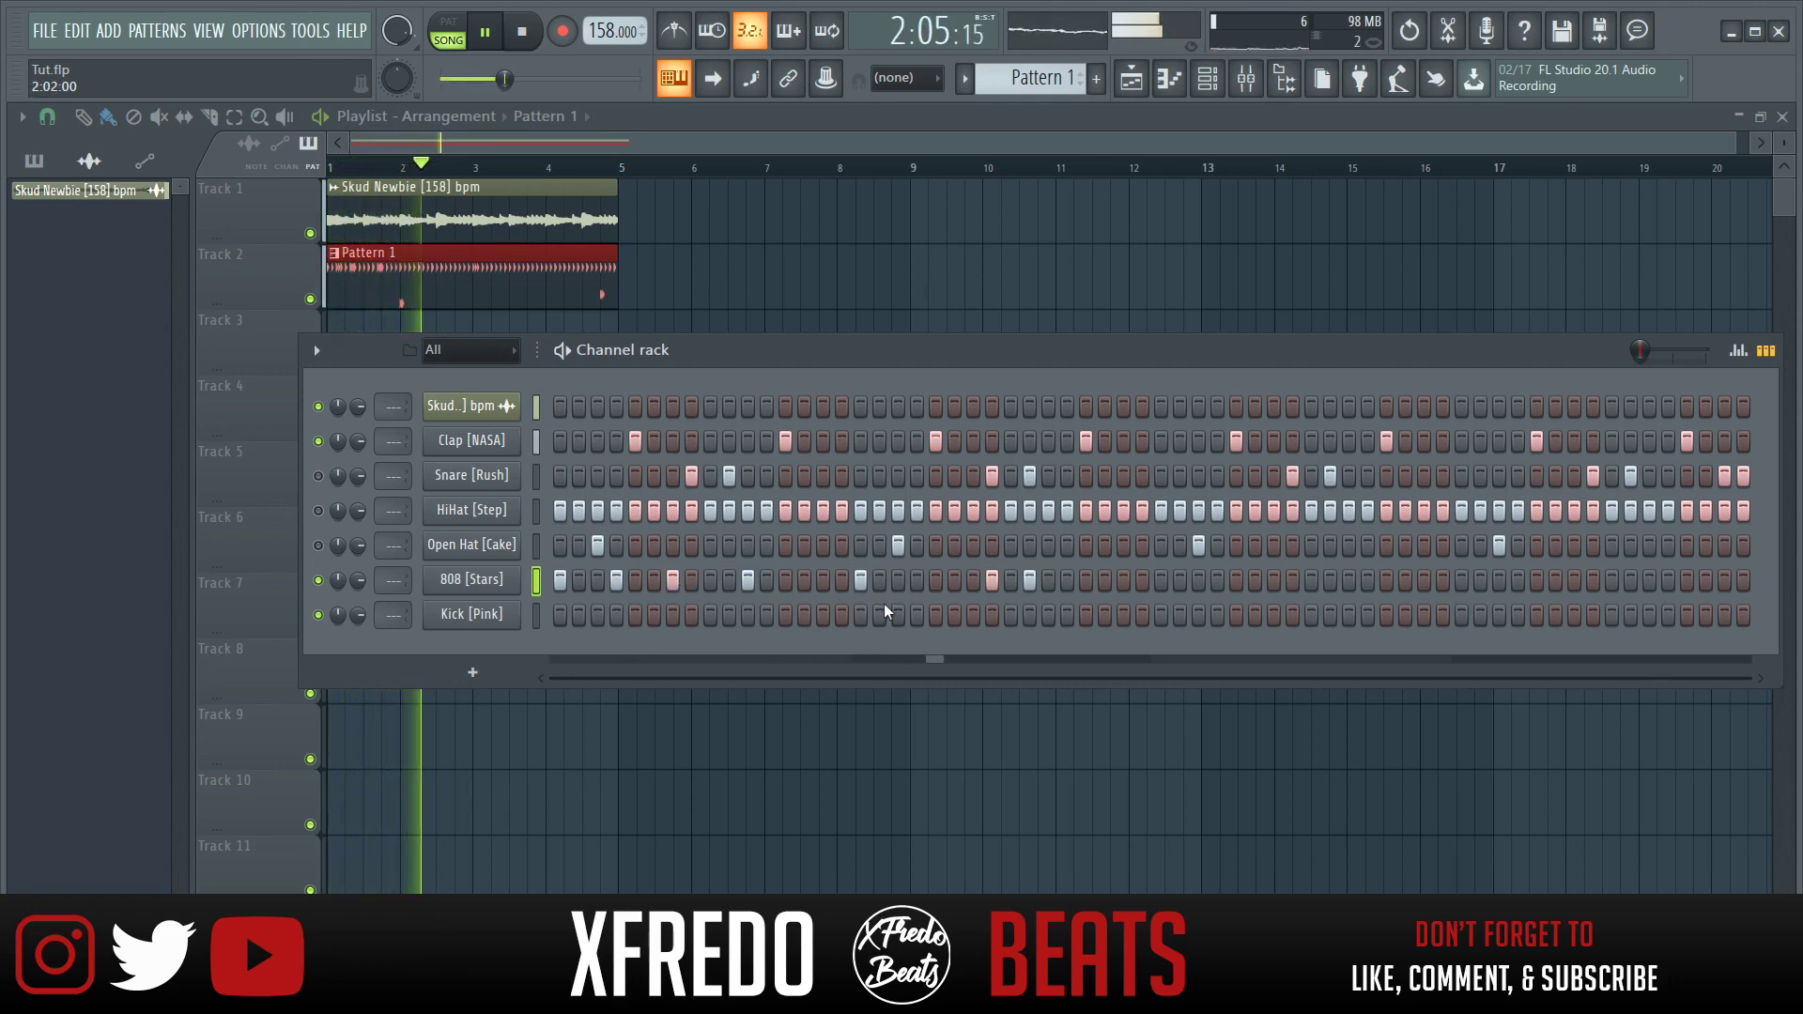
{"action": "right_click", "coordinate": [1030, 581]}
{"action": "key", "text": "space"}
{"action": "key", "text": "space"}
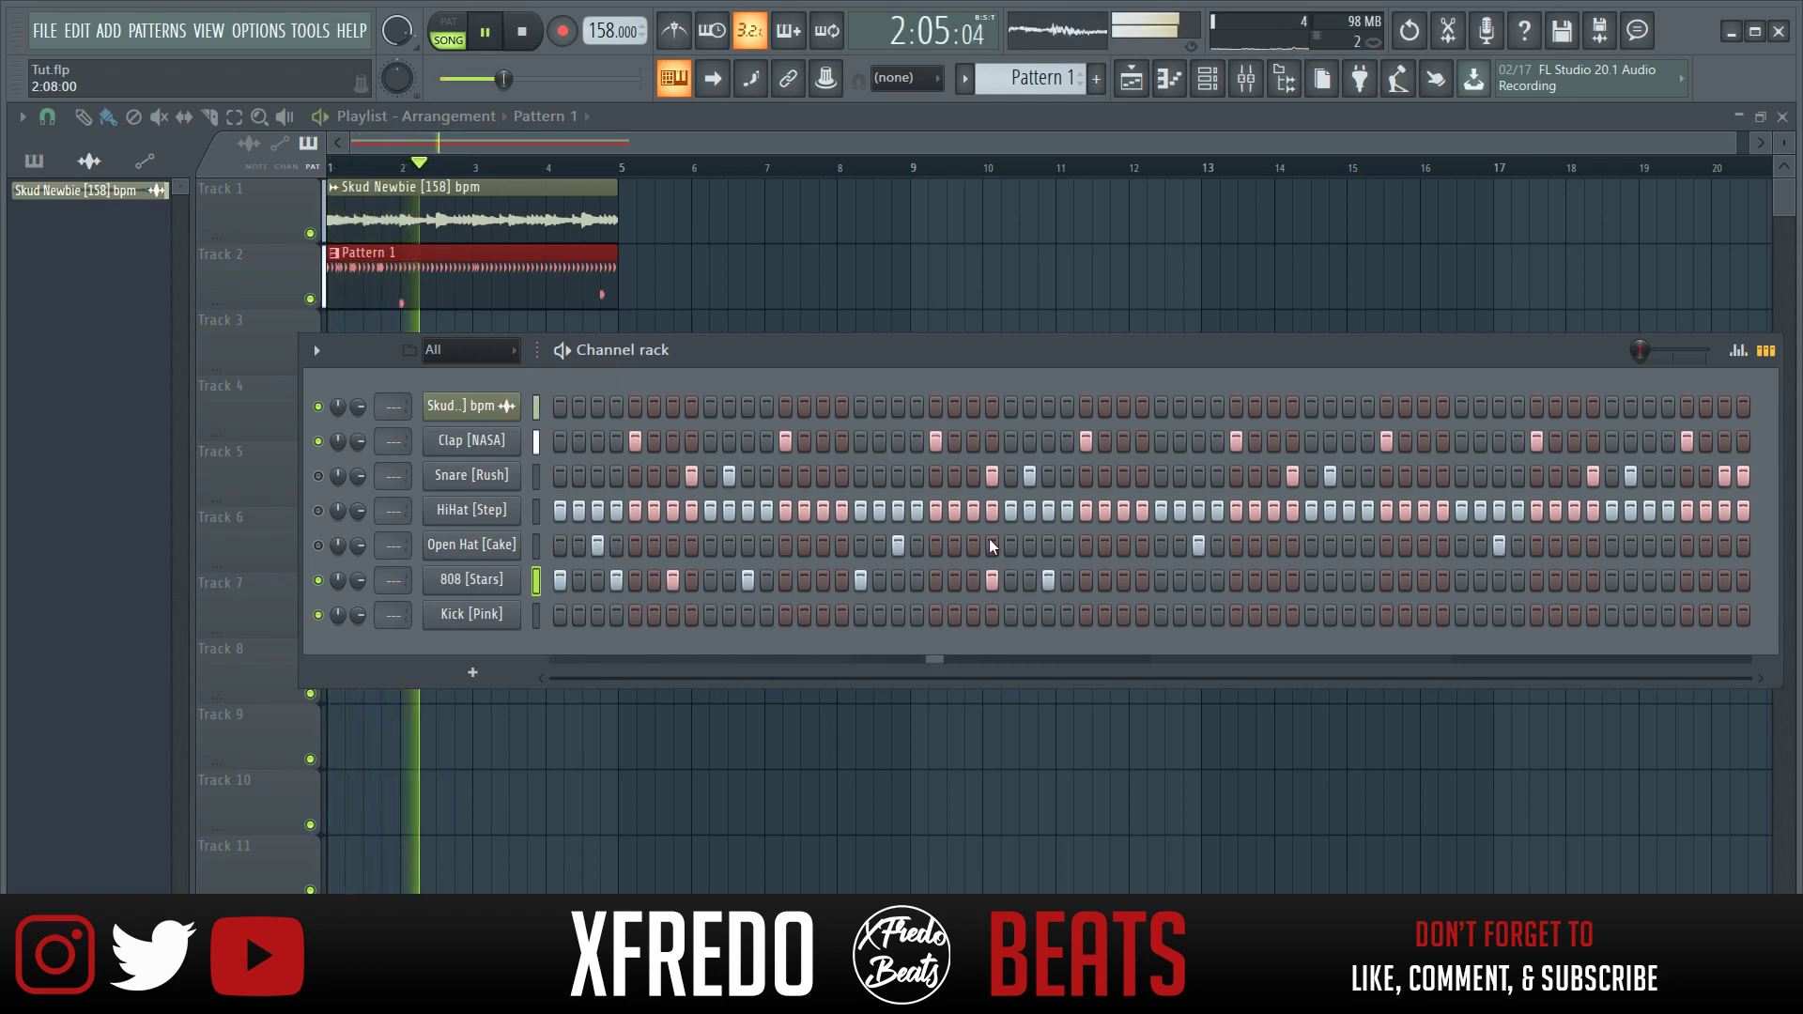
Try an 808 [Stars] hit on step 15 of bar 2, move it to step 14, and replay the loop.
{"action": "left_click", "coordinate": [1127, 581]}
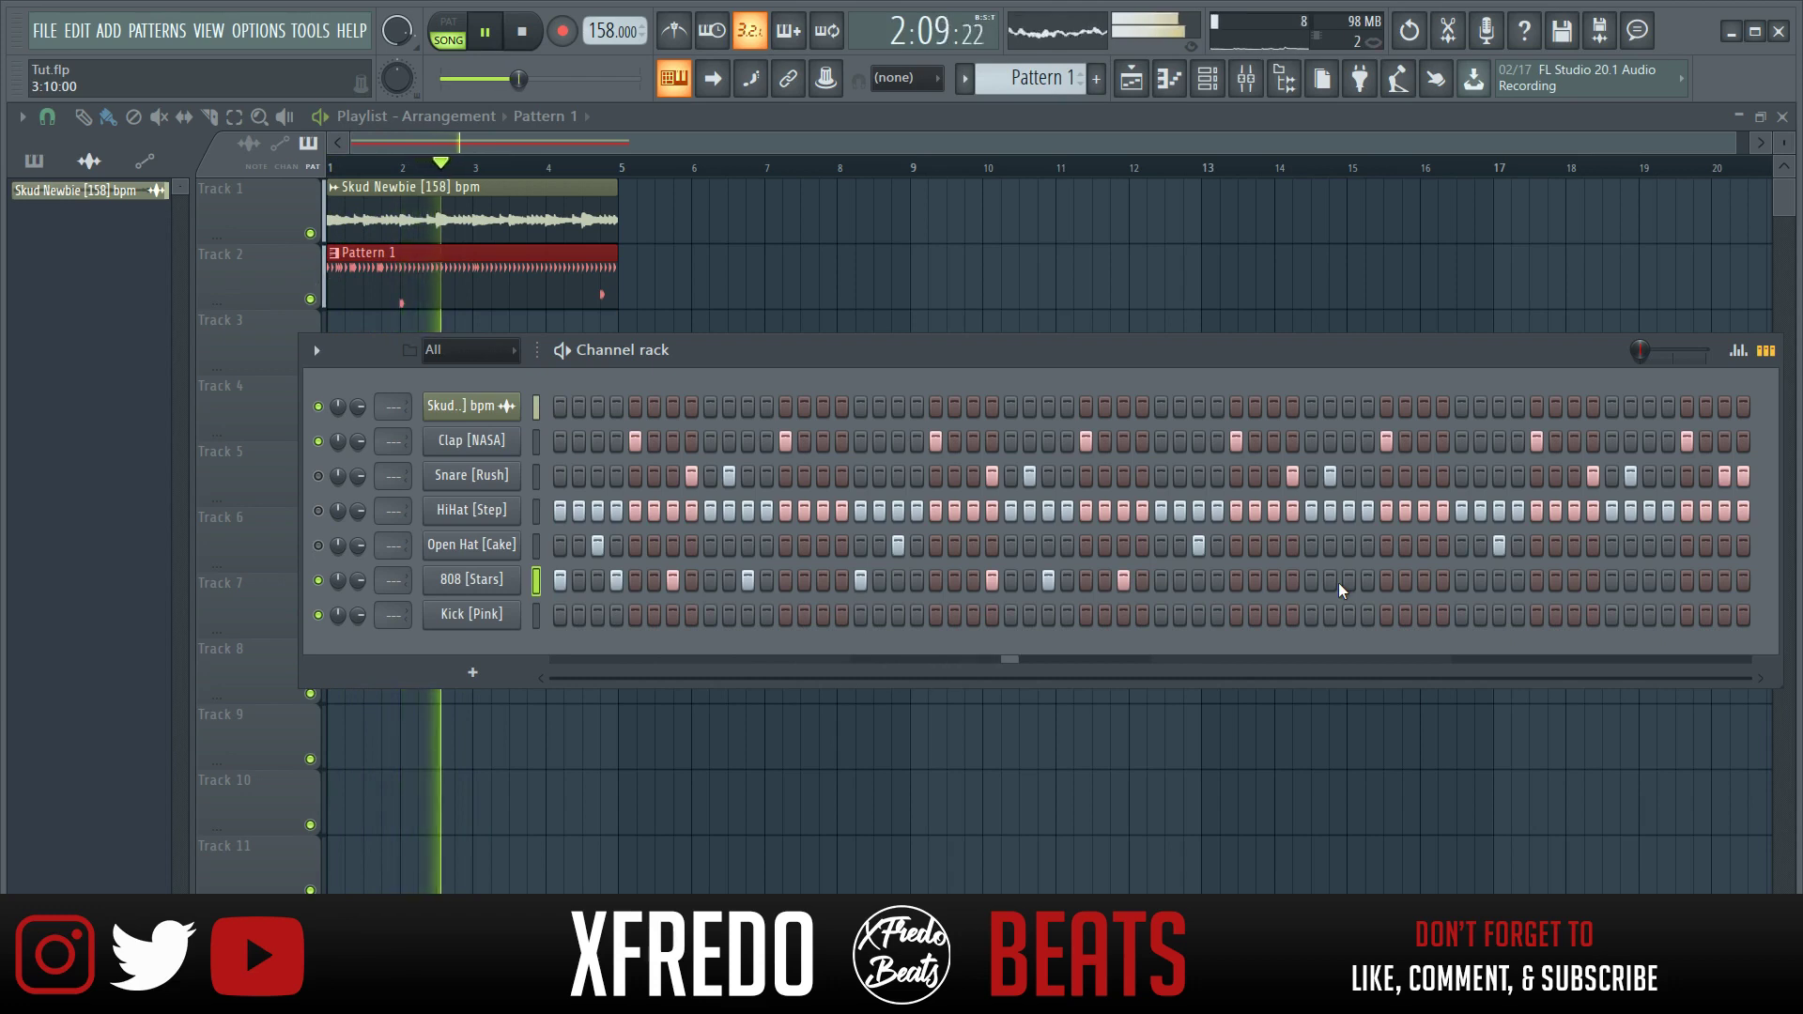
{"action": "key", "text": "space"}
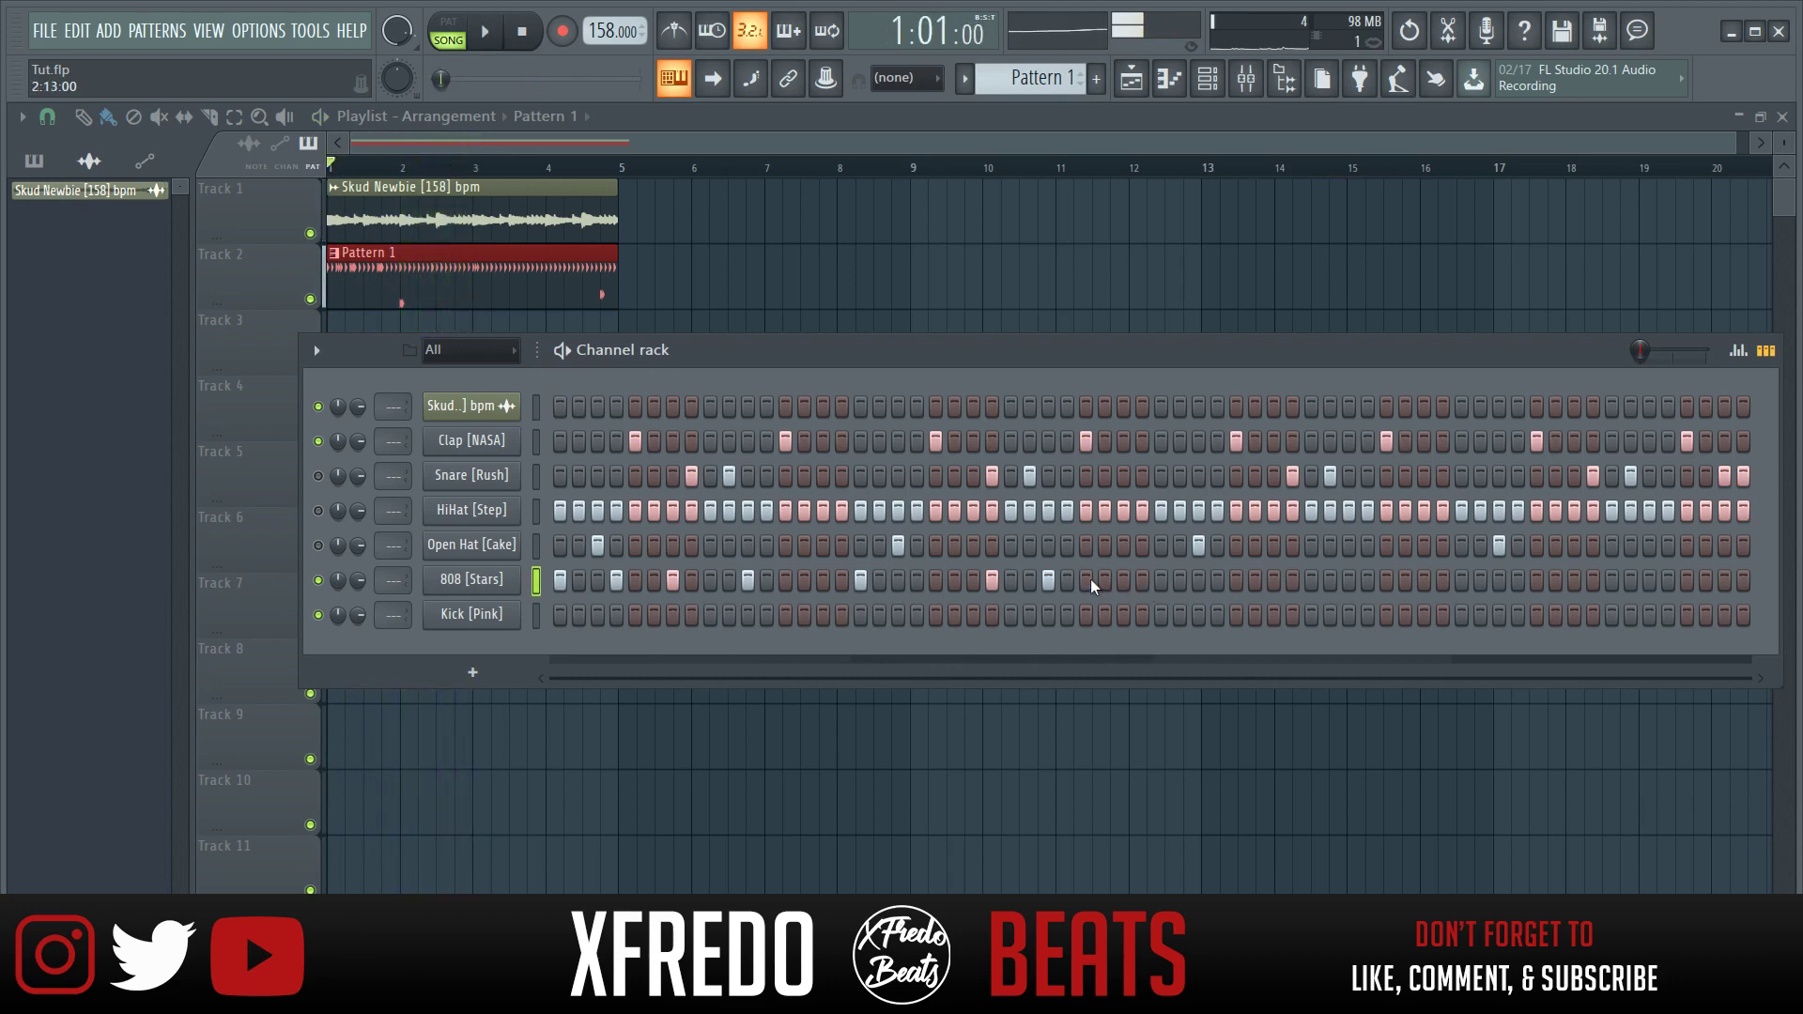
{"action": "key", "text": "space"}
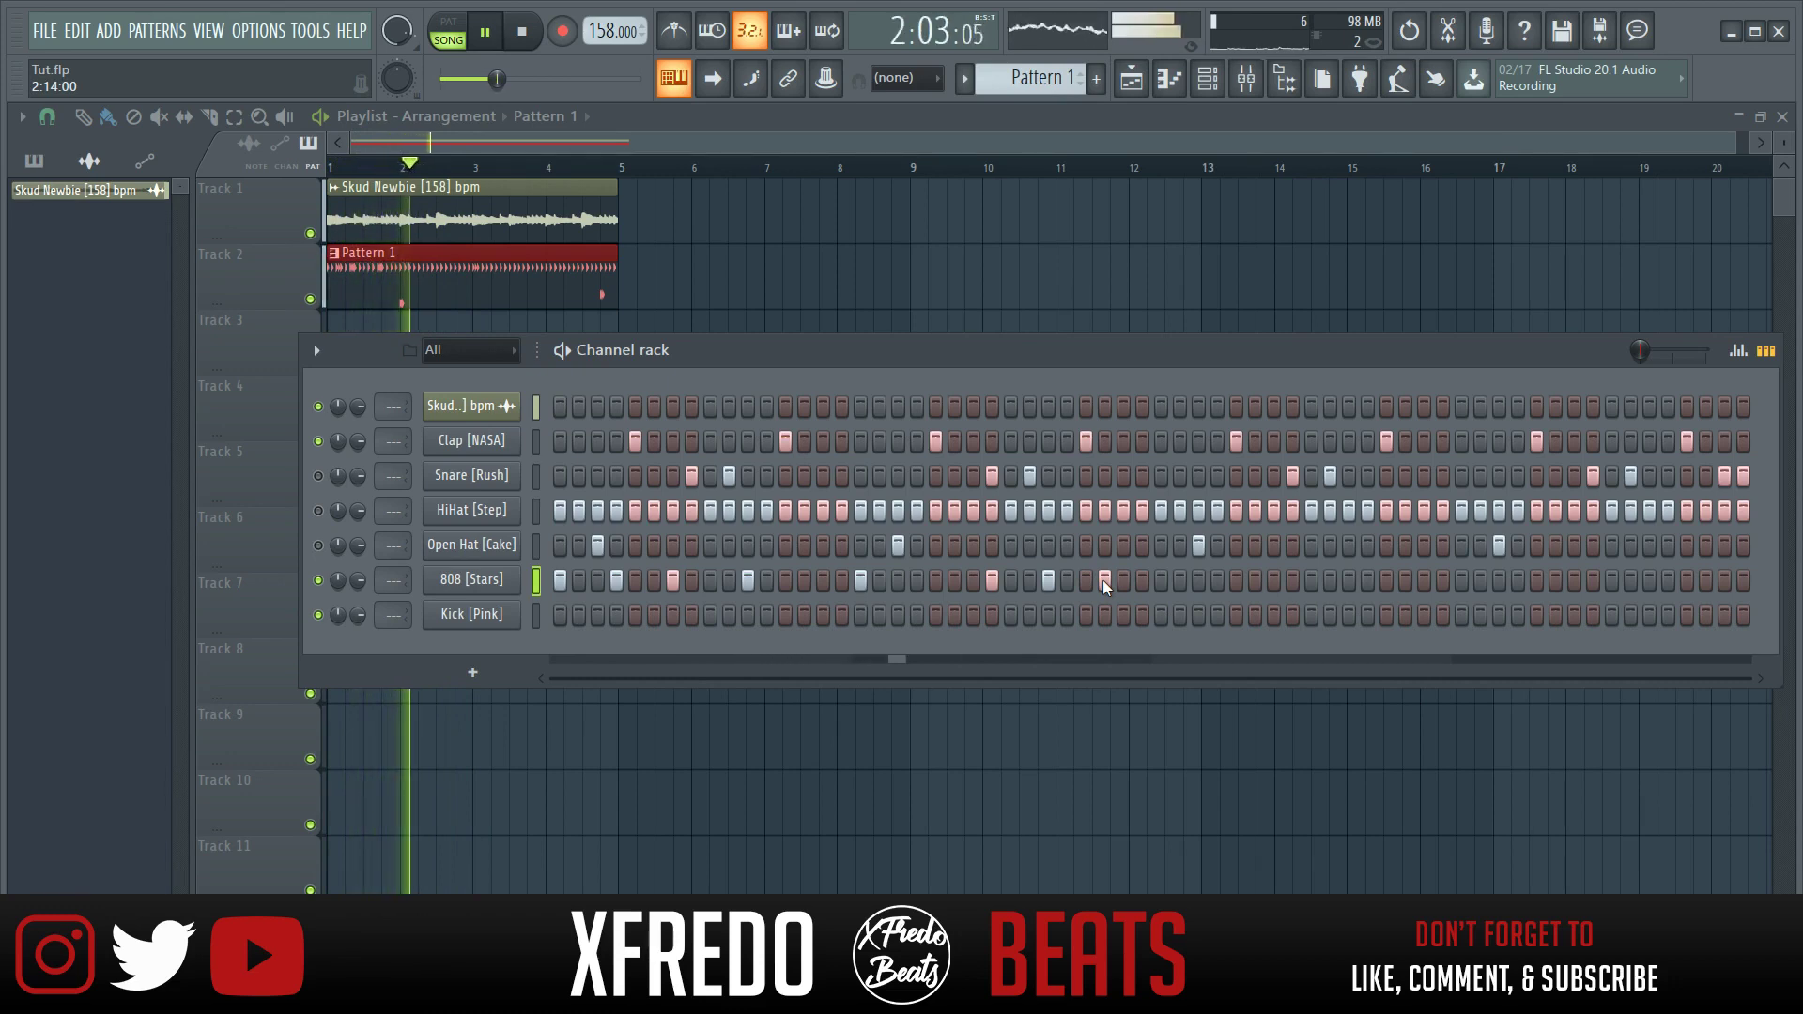
Program 808 [Stars] hits on steps 1, 11 and 14 of bar 3 and steps 1, 11 and 15 of bar 4.
{"action": "left_click", "coordinate": [1155, 581]}
{"action": "left_click", "coordinate": [1349, 581]}
{"action": "left_click", "coordinate": [1404, 581]}
{"action": "left_click", "coordinate": [1460, 582]}
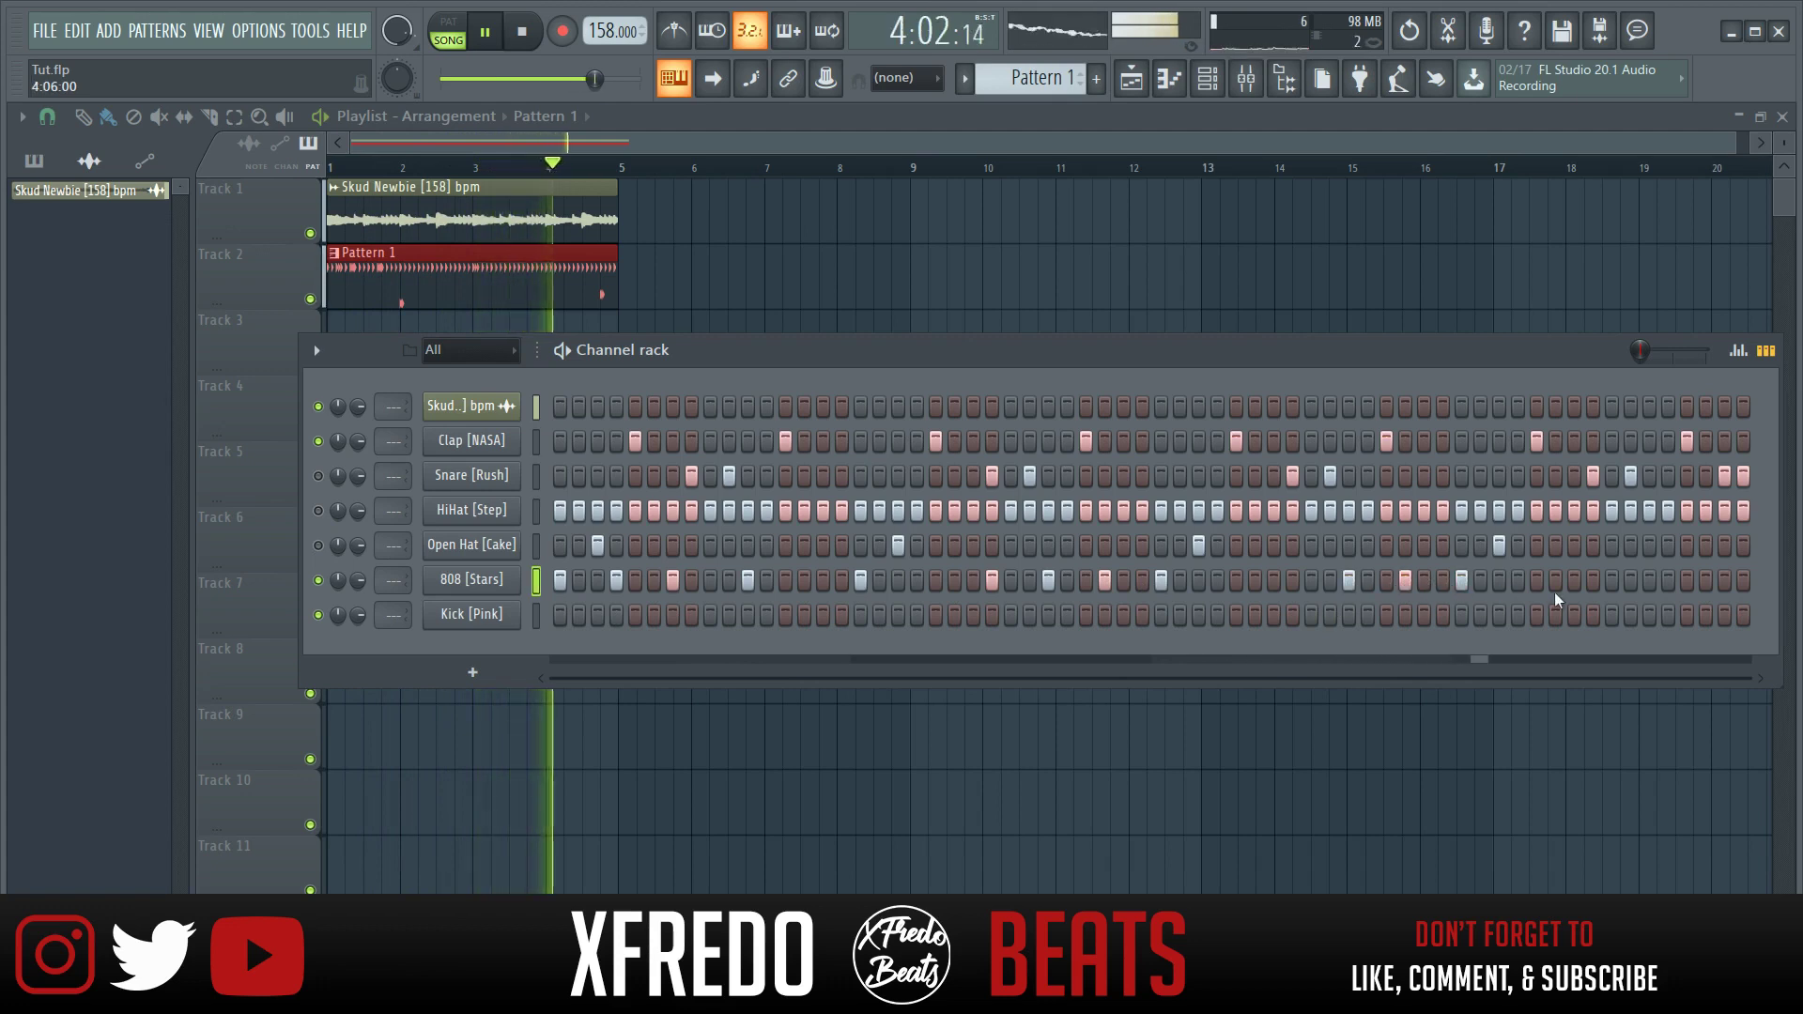
{"action": "left_click", "coordinate": [1651, 581]}
{"action": "left_click", "coordinate": [1722, 579]}
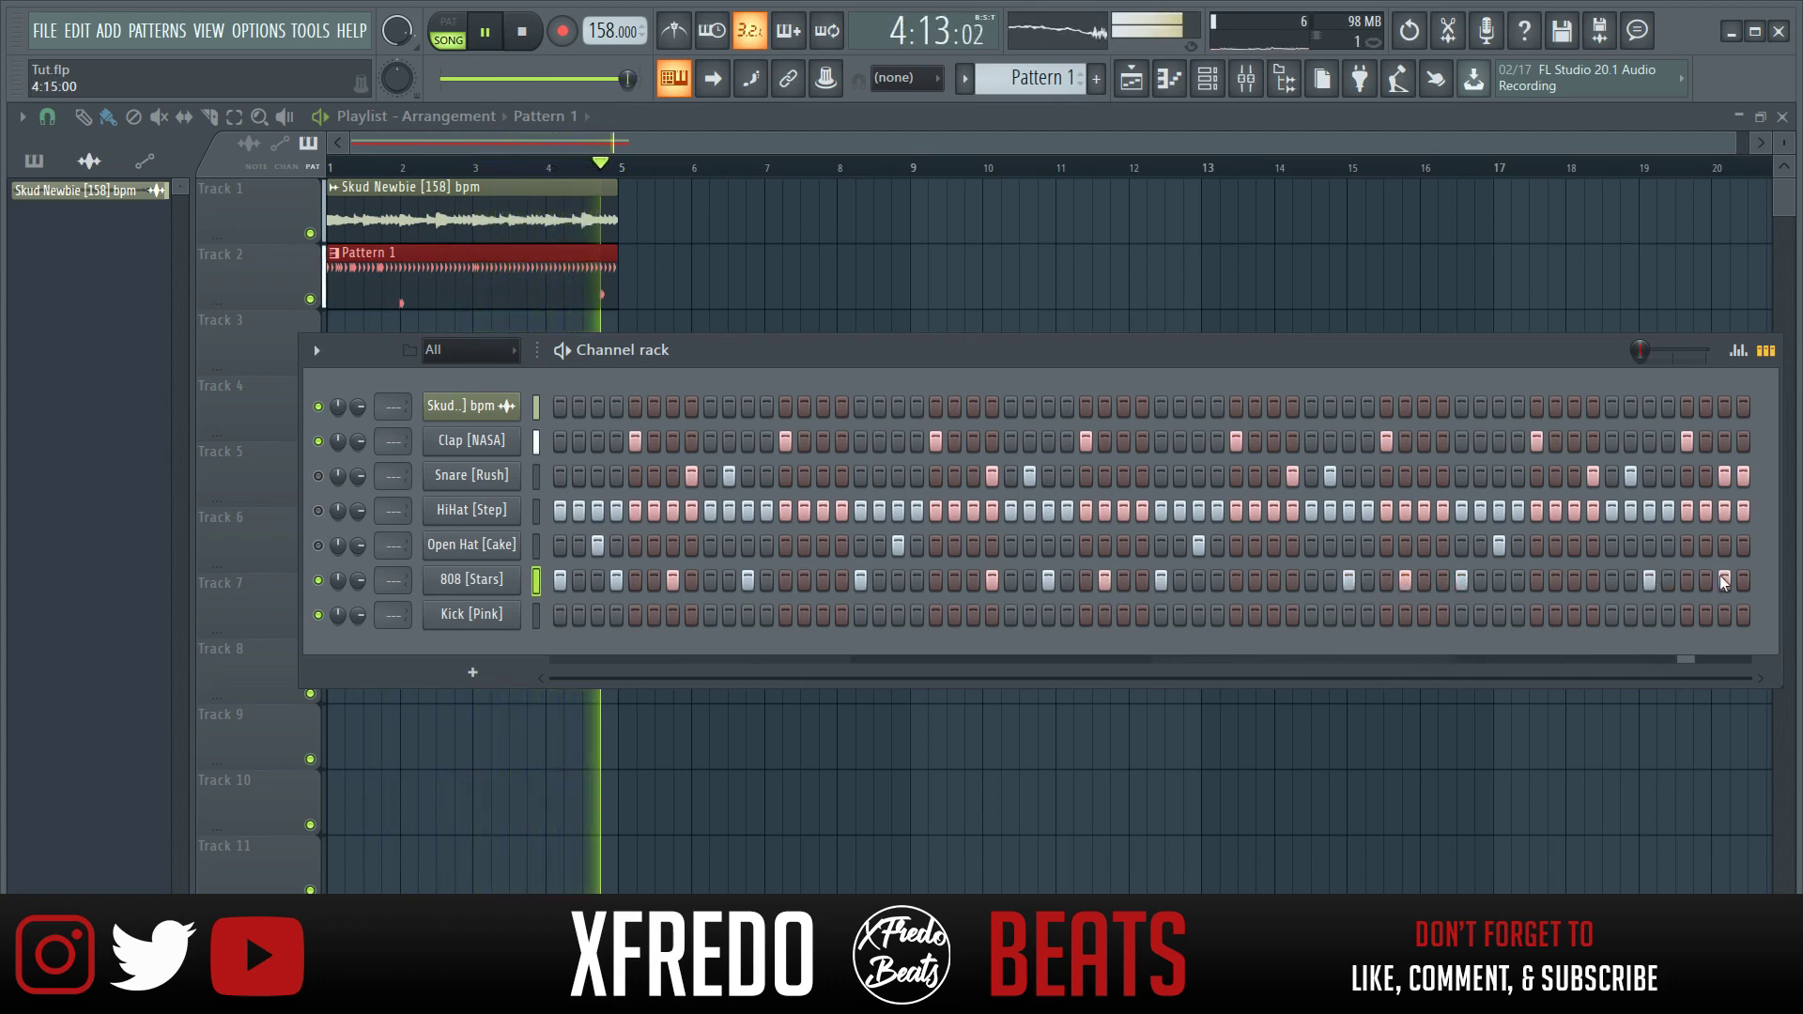
Move bar 4's step 15 808 [Stars] hit to step 14 and add another on step 8, checking them by playback.
{"action": "left_click", "coordinate": [1724, 579]}
{"action": "left_click", "coordinate": [1708, 579]}
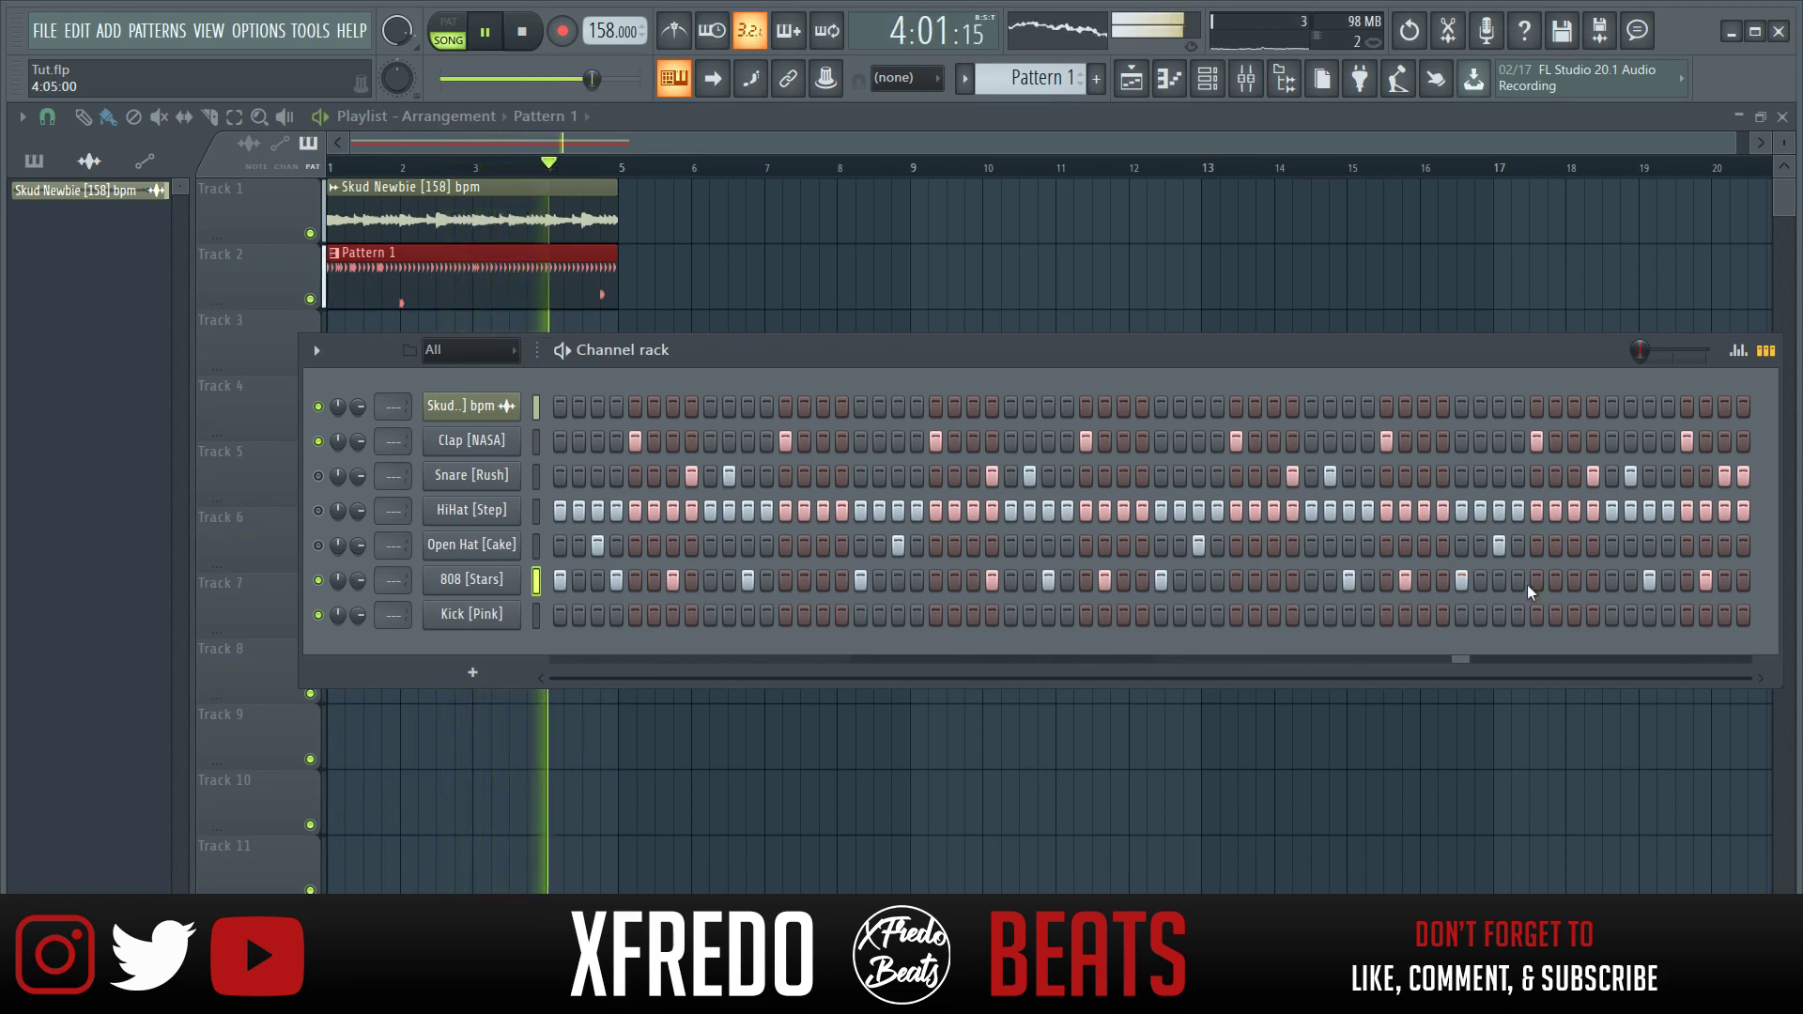
{"action": "left_click", "coordinate": [1592, 580]}
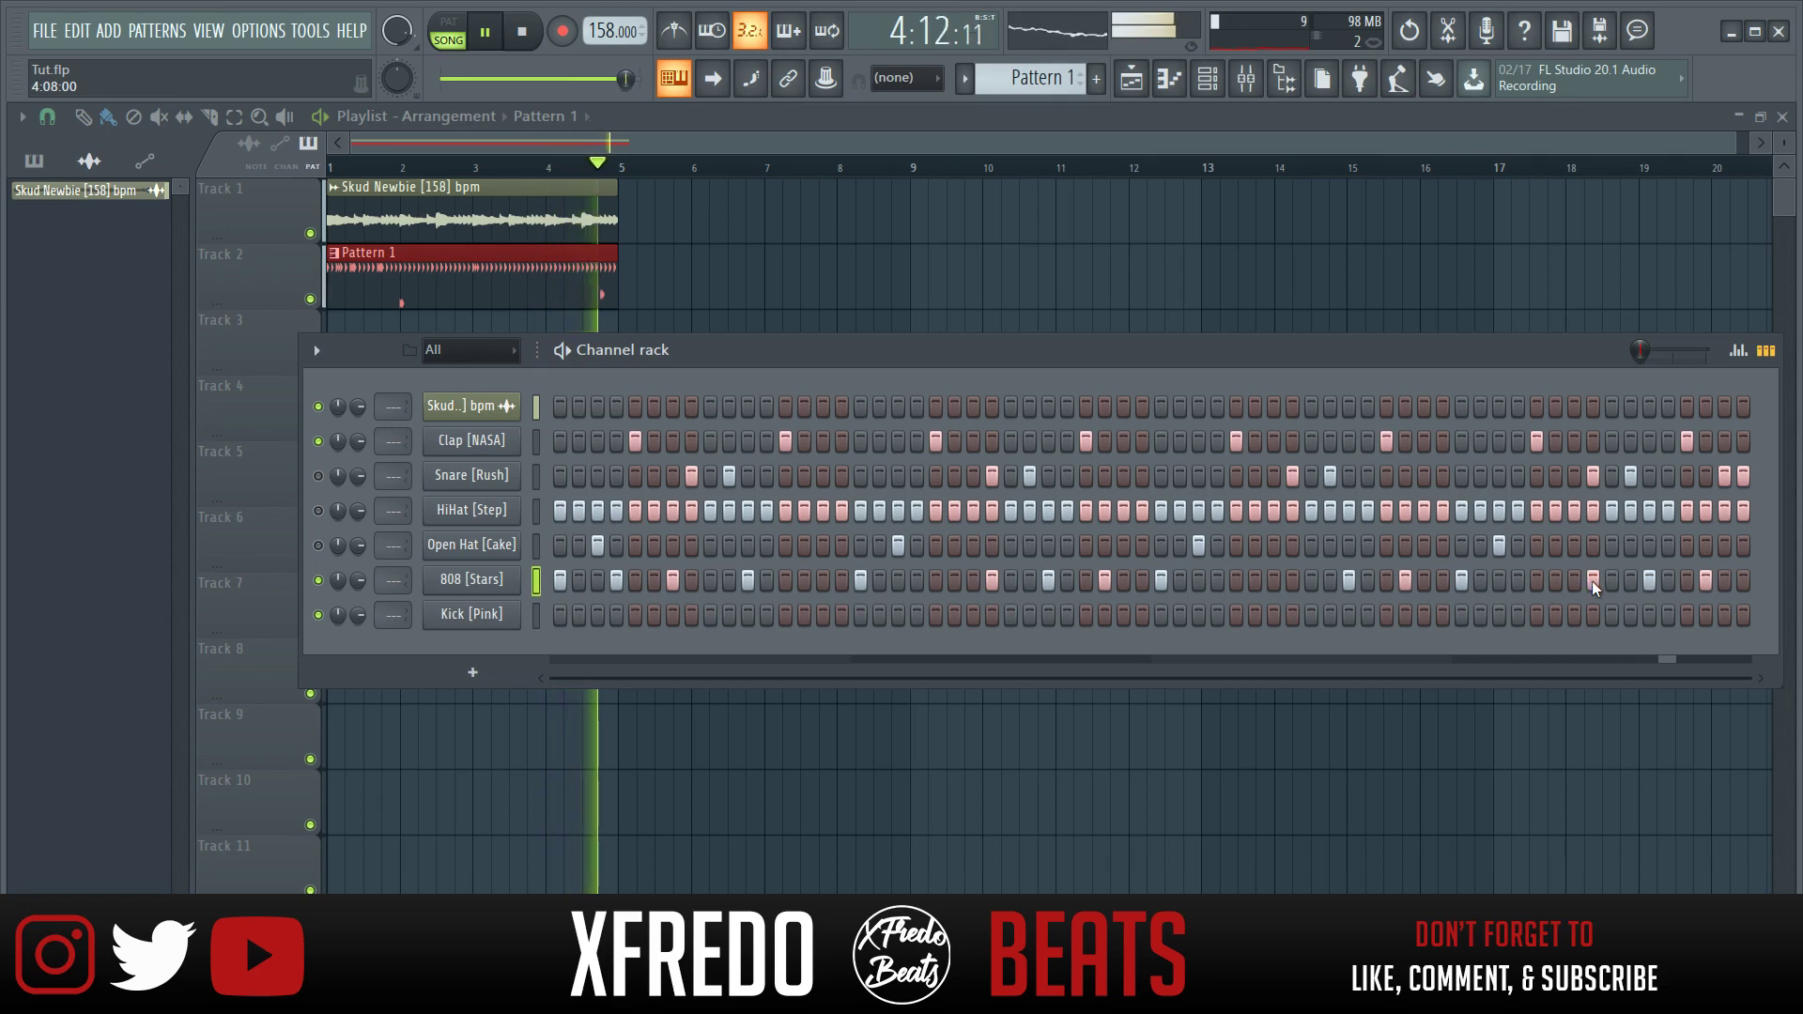
{"action": "key", "text": "space"}
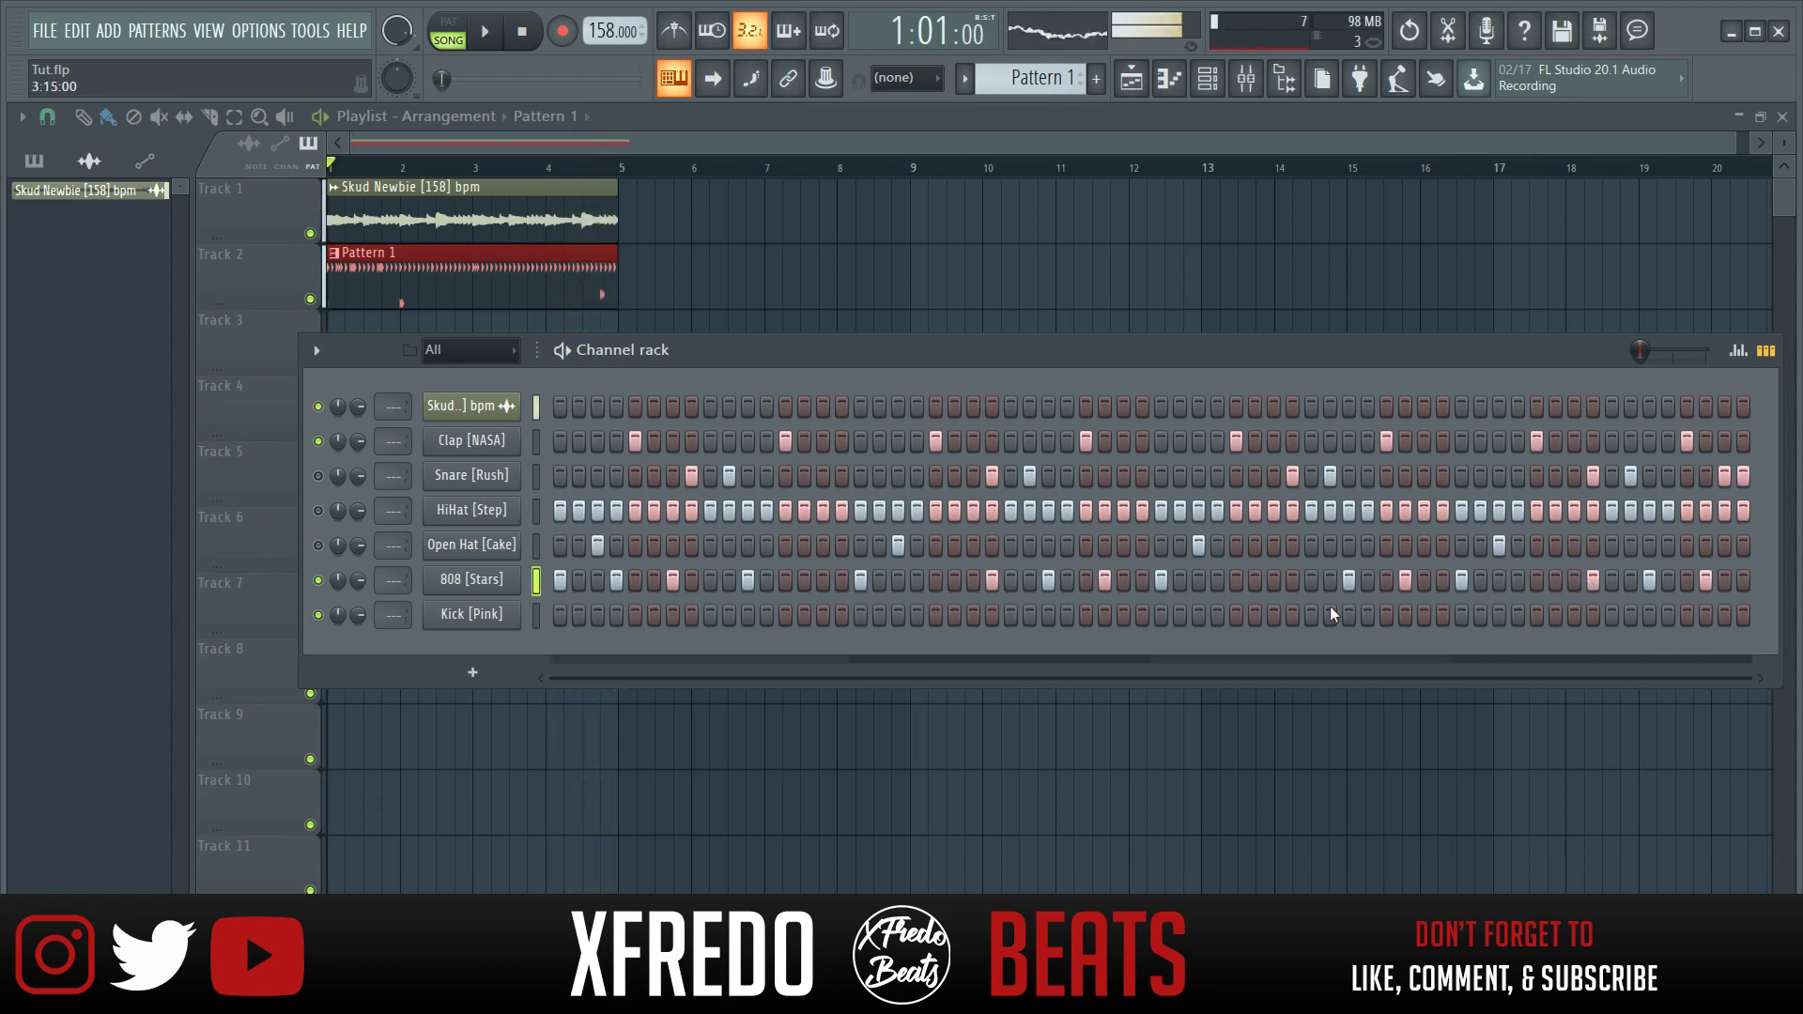
Copy the 808 [Stars] step sequence to the Kick [Pink] channel and play the song to check the combined pattern.
{"action": "right_click", "coordinate": [473, 589]}
{"action": "left_click", "coordinate": [719, 600]}
{"action": "right_click", "coordinate": [498, 615]}
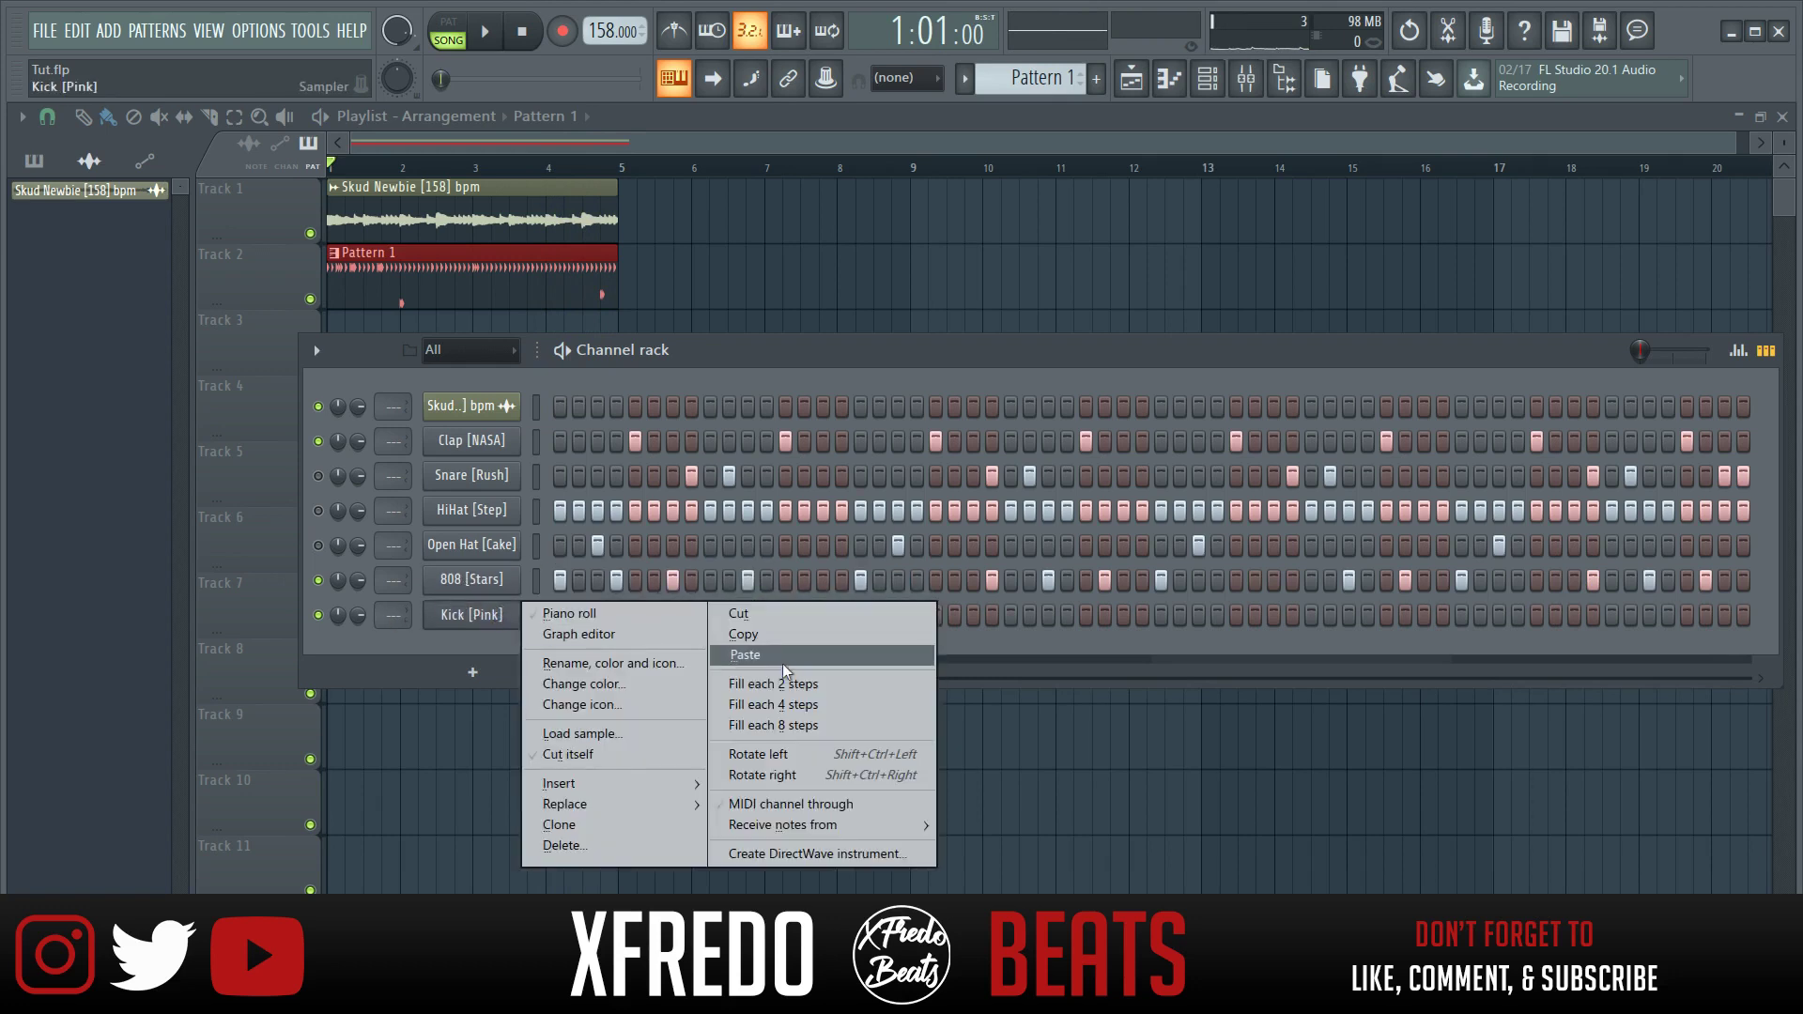
{"action": "left_click", "coordinate": [783, 660]}
{"action": "key", "text": "space"}
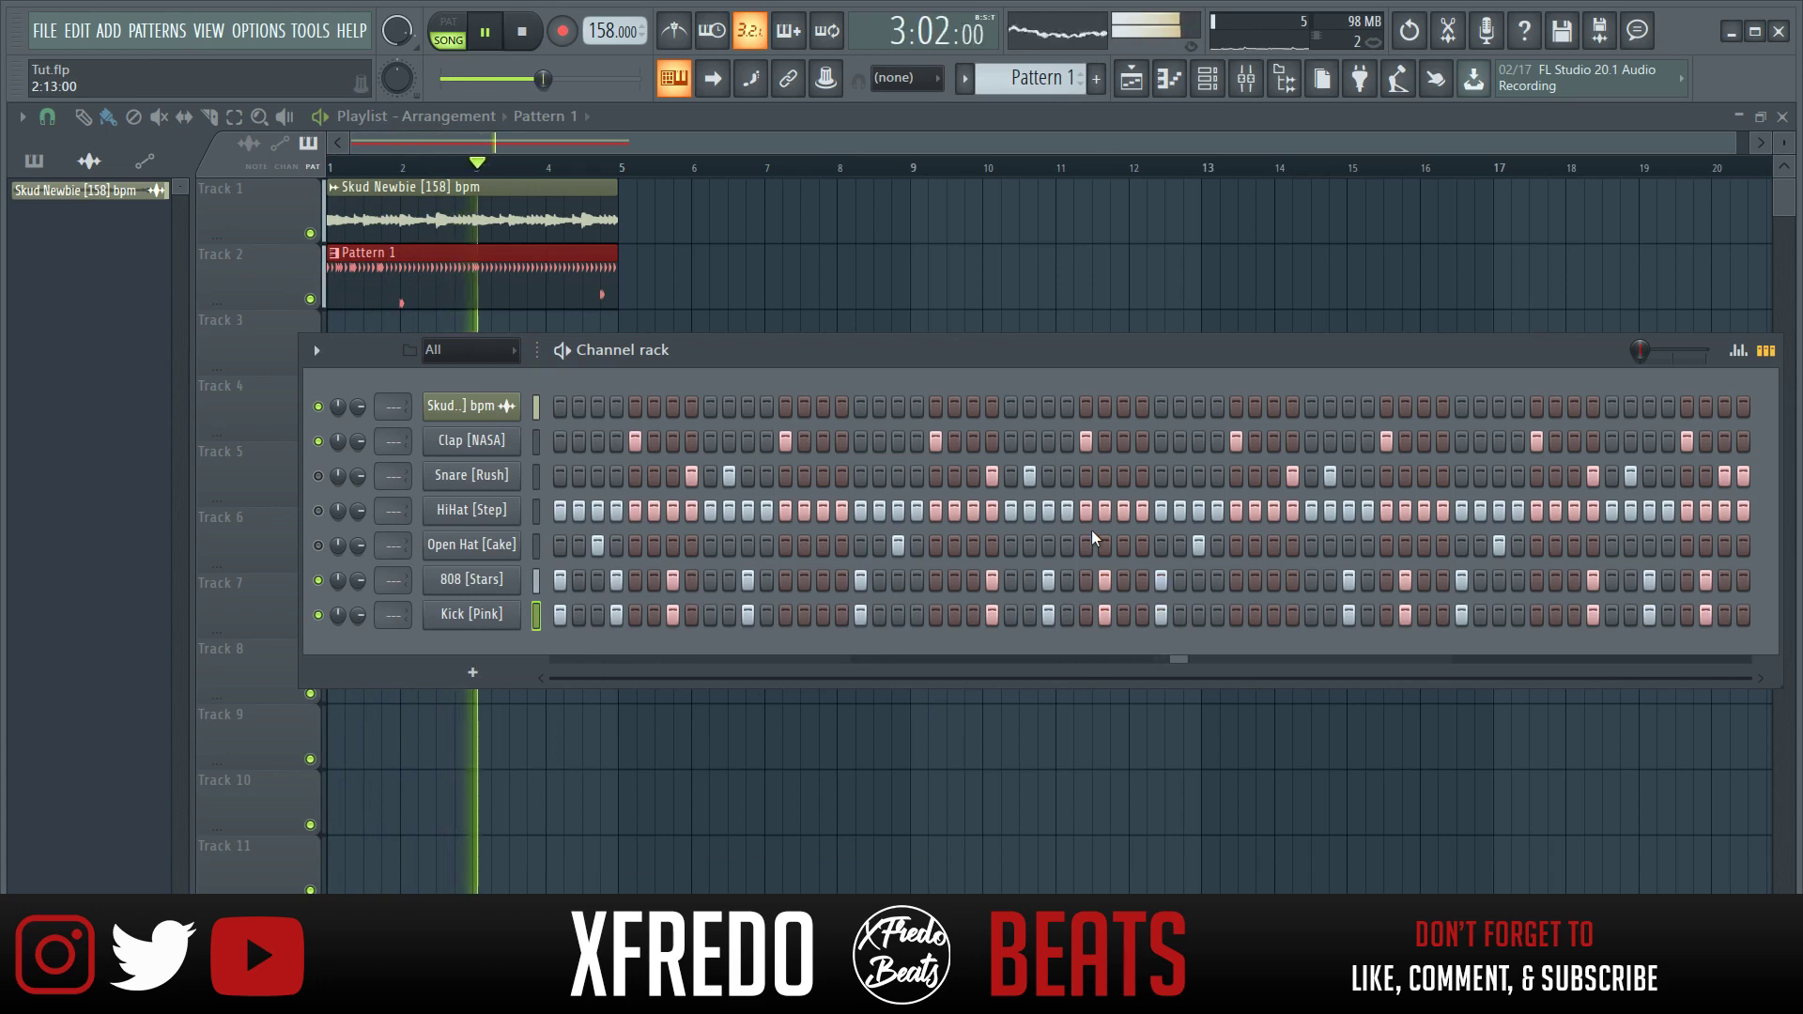
{"action": "right_click", "coordinate": [508, 615]}
{"action": "key", "text": "Escape"}
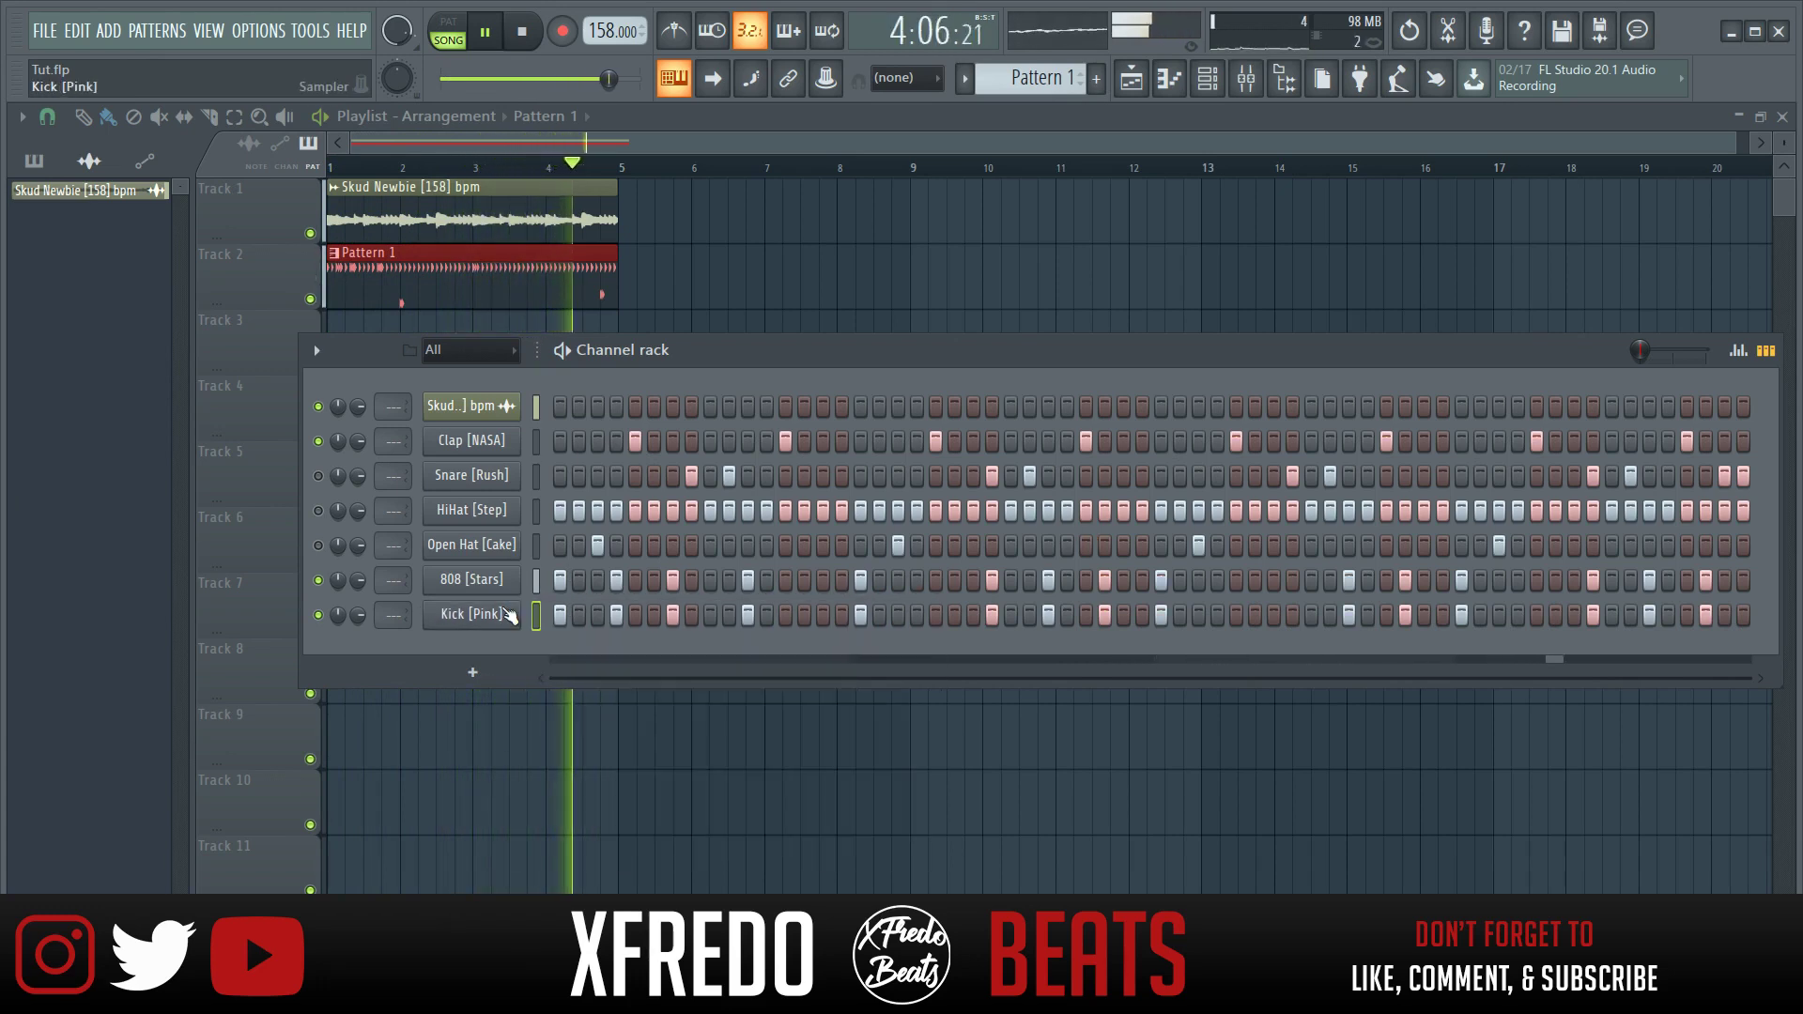
{"action": "key", "text": "space"}
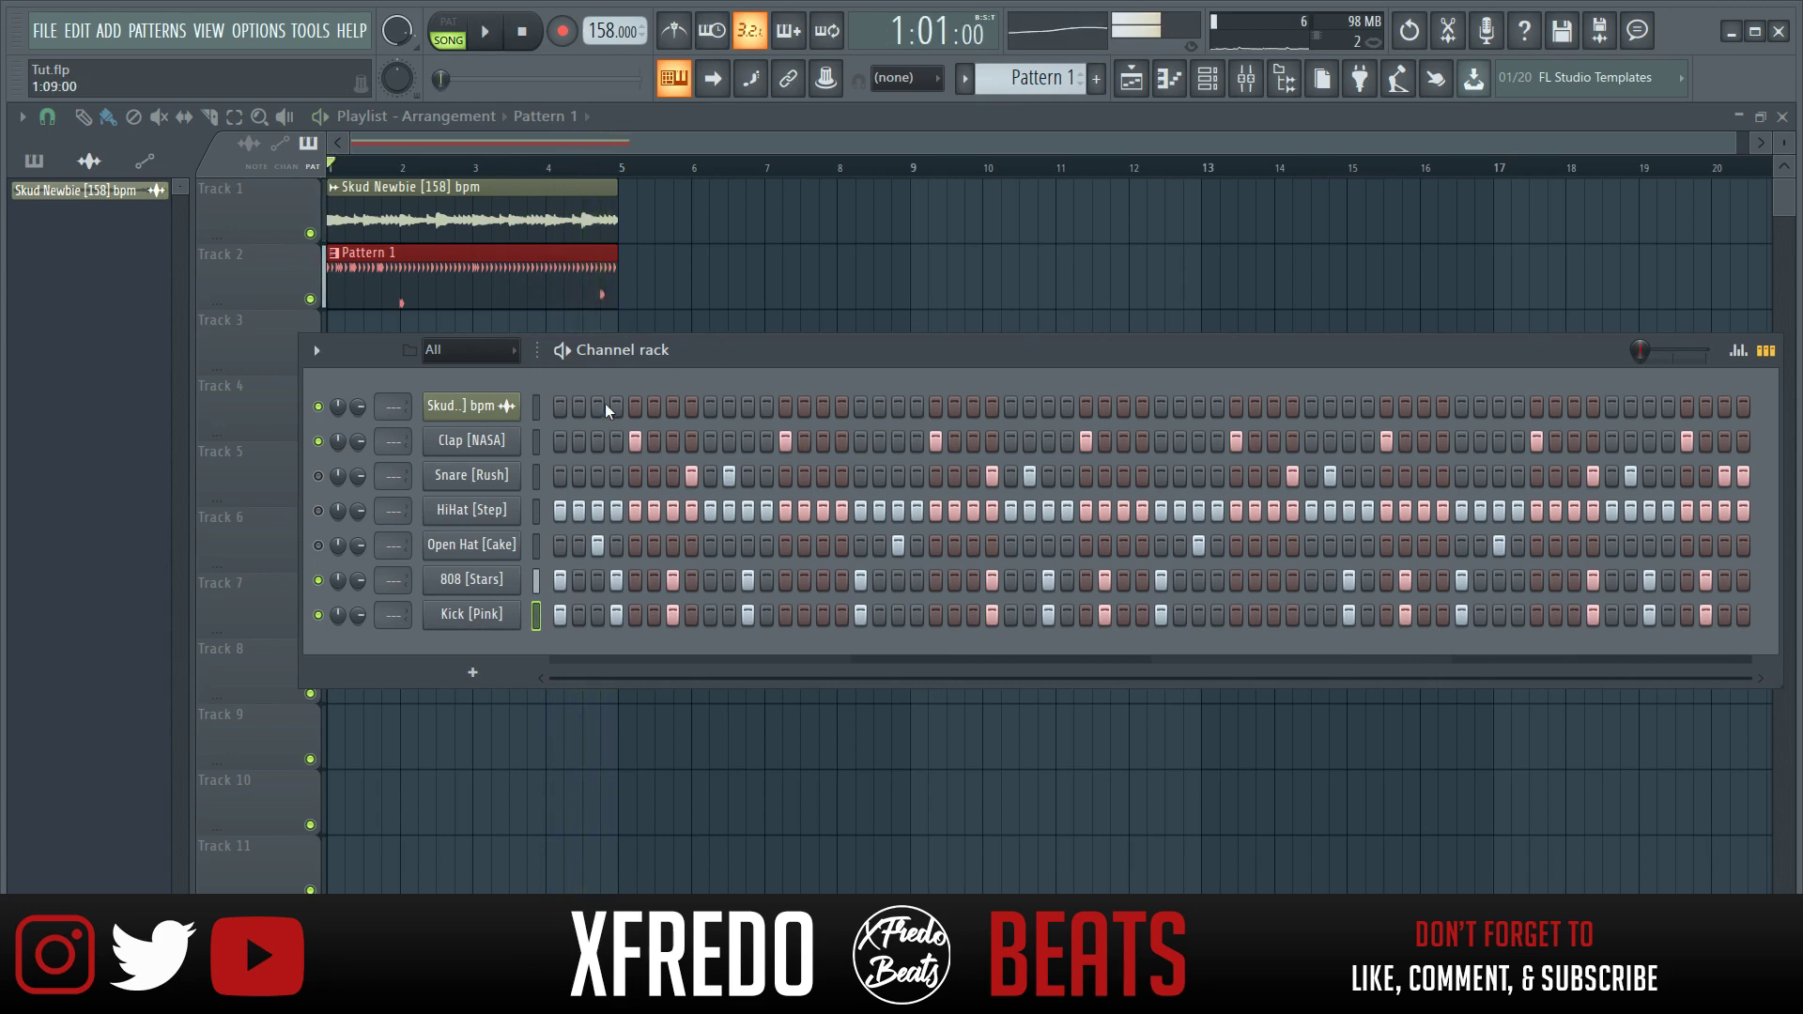
Unmute the snare, hi-hat and open hat channels, shift the channel rack slightly, and play back the full beat.
{"action": "left_click", "coordinate": [318, 476]}
{"action": "left_click", "coordinate": [317, 511]}
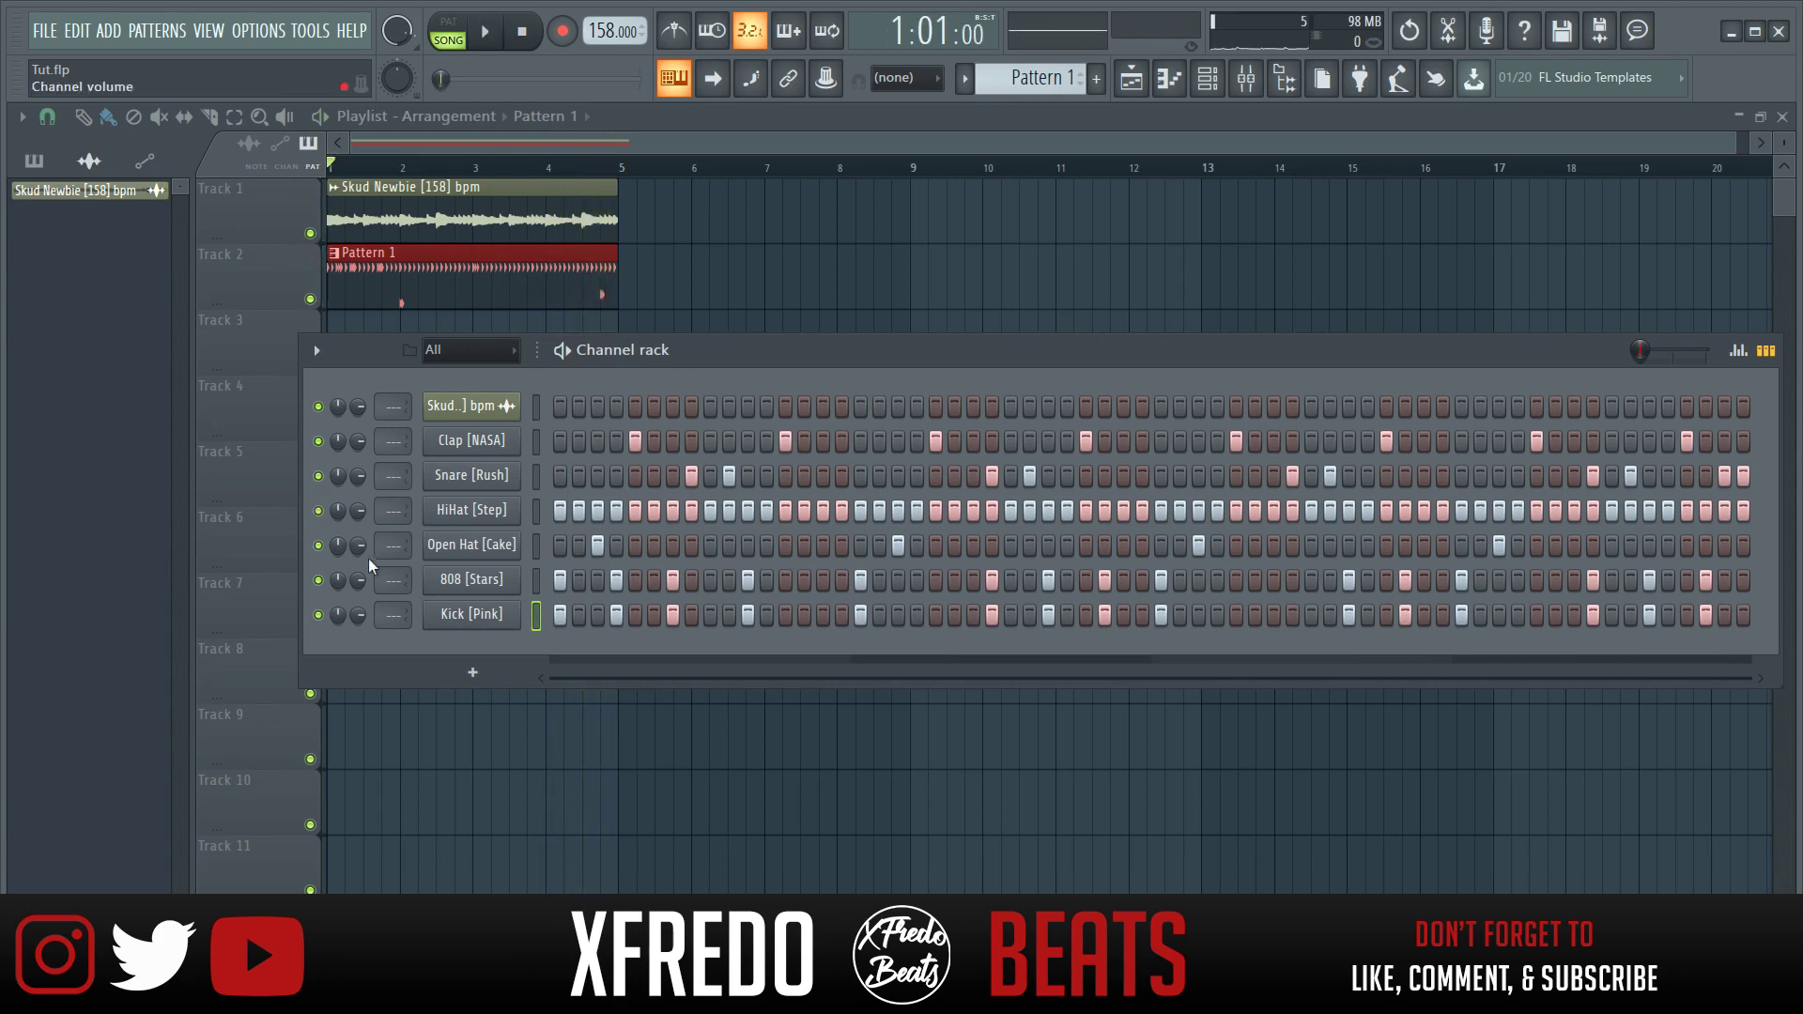
{"action": "mouse_move", "coordinate": [712, 353]}
{"action": "left_mouse_down"}
{"action": "mouse_move", "coordinate": [775, 361]}
{"action": "mouse_move", "coordinate": [723, 369]}
{"action": "left_mouse_up"}
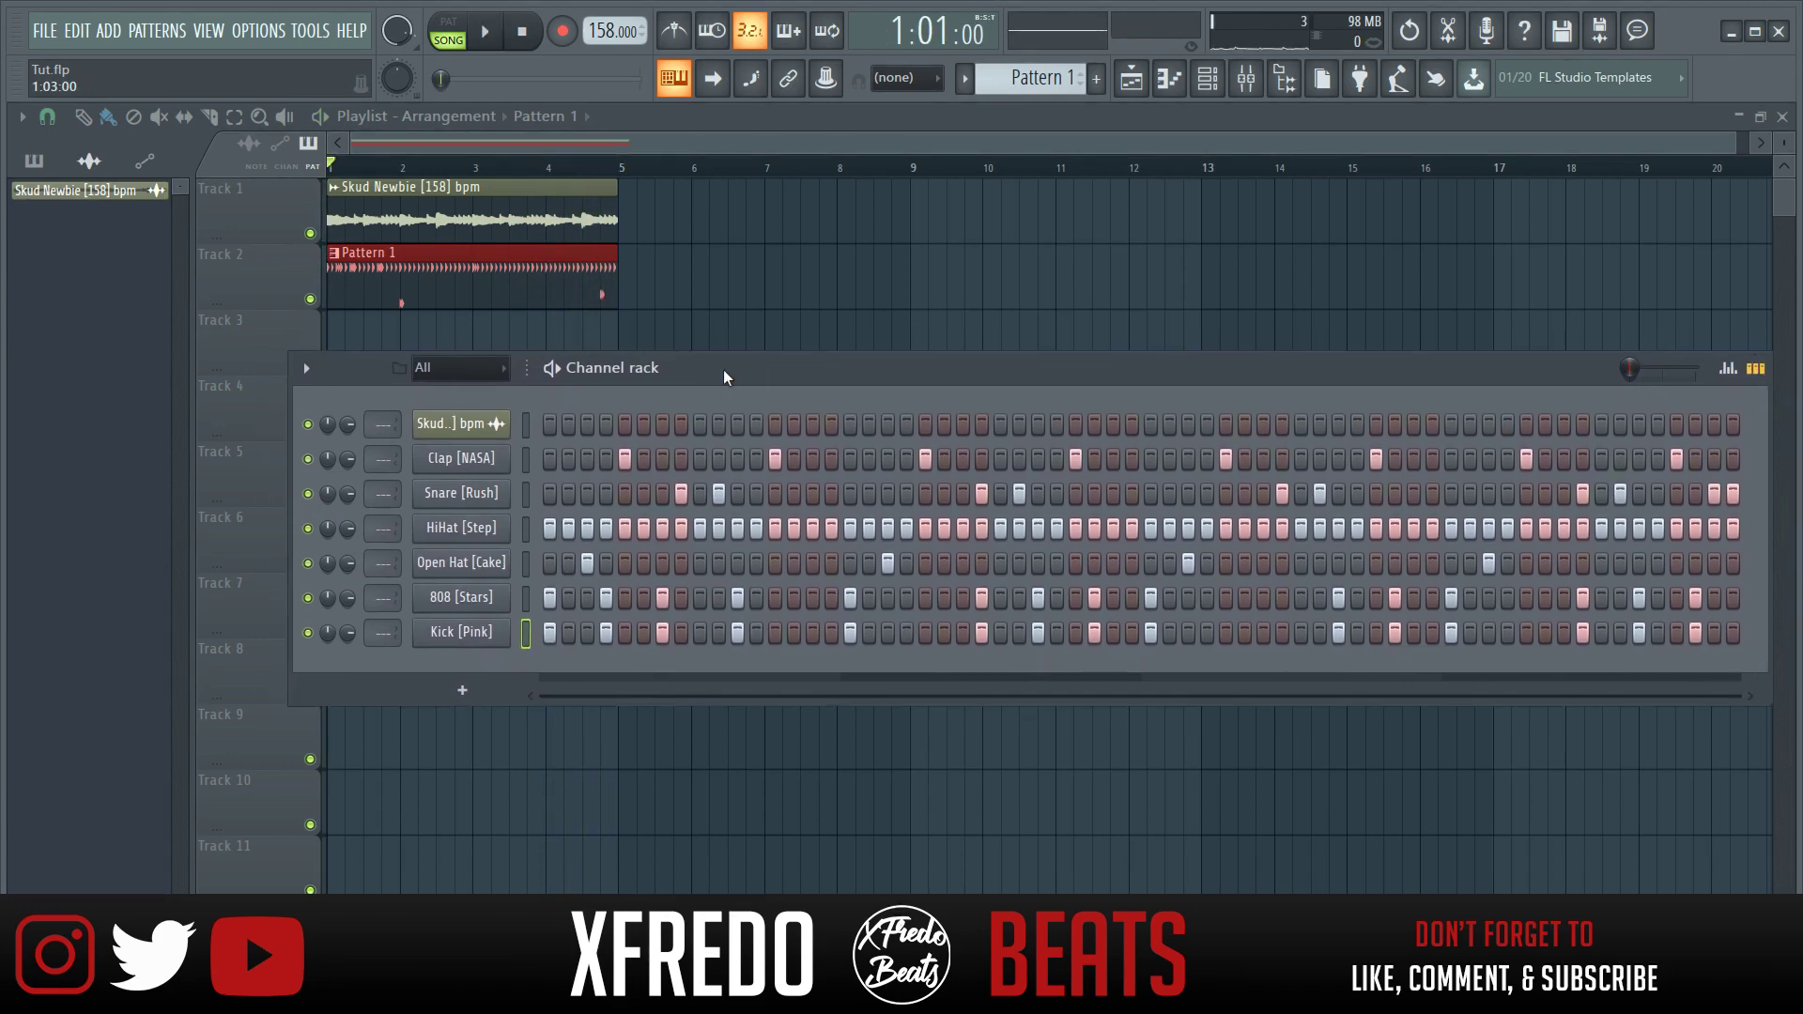
{"action": "key", "text": "space"}
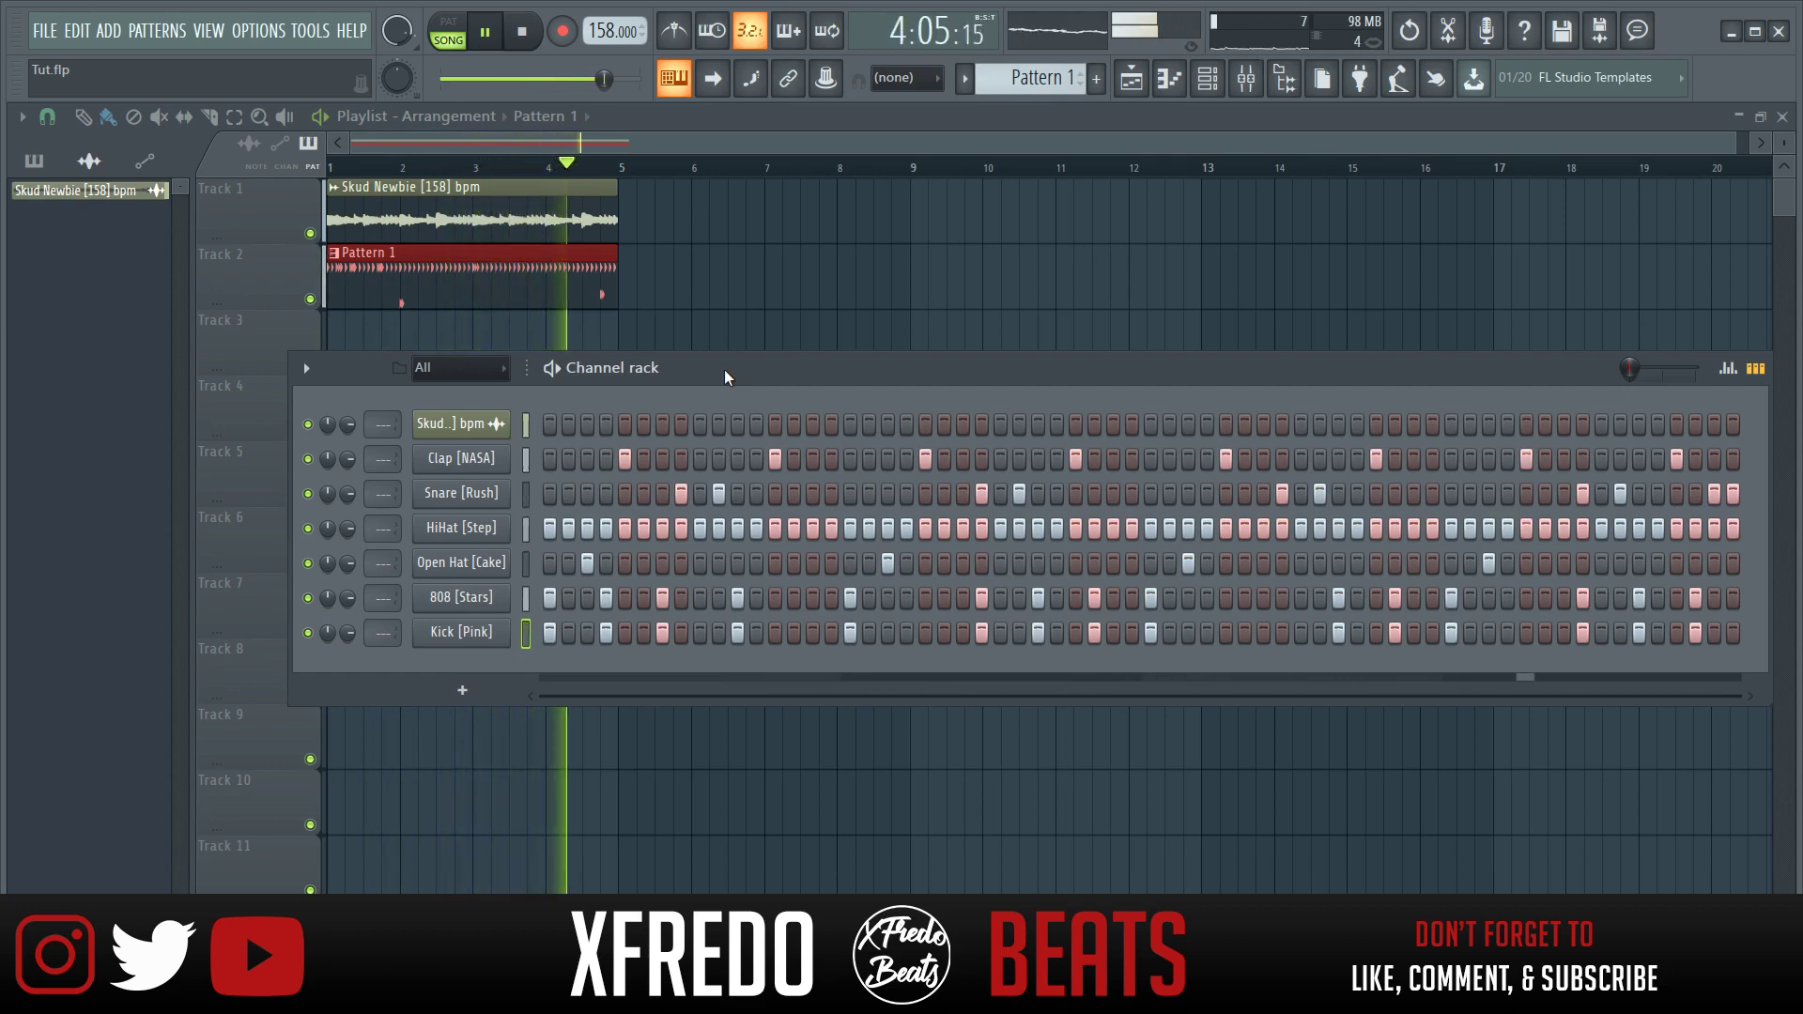
{"action": "key", "text": "space"}
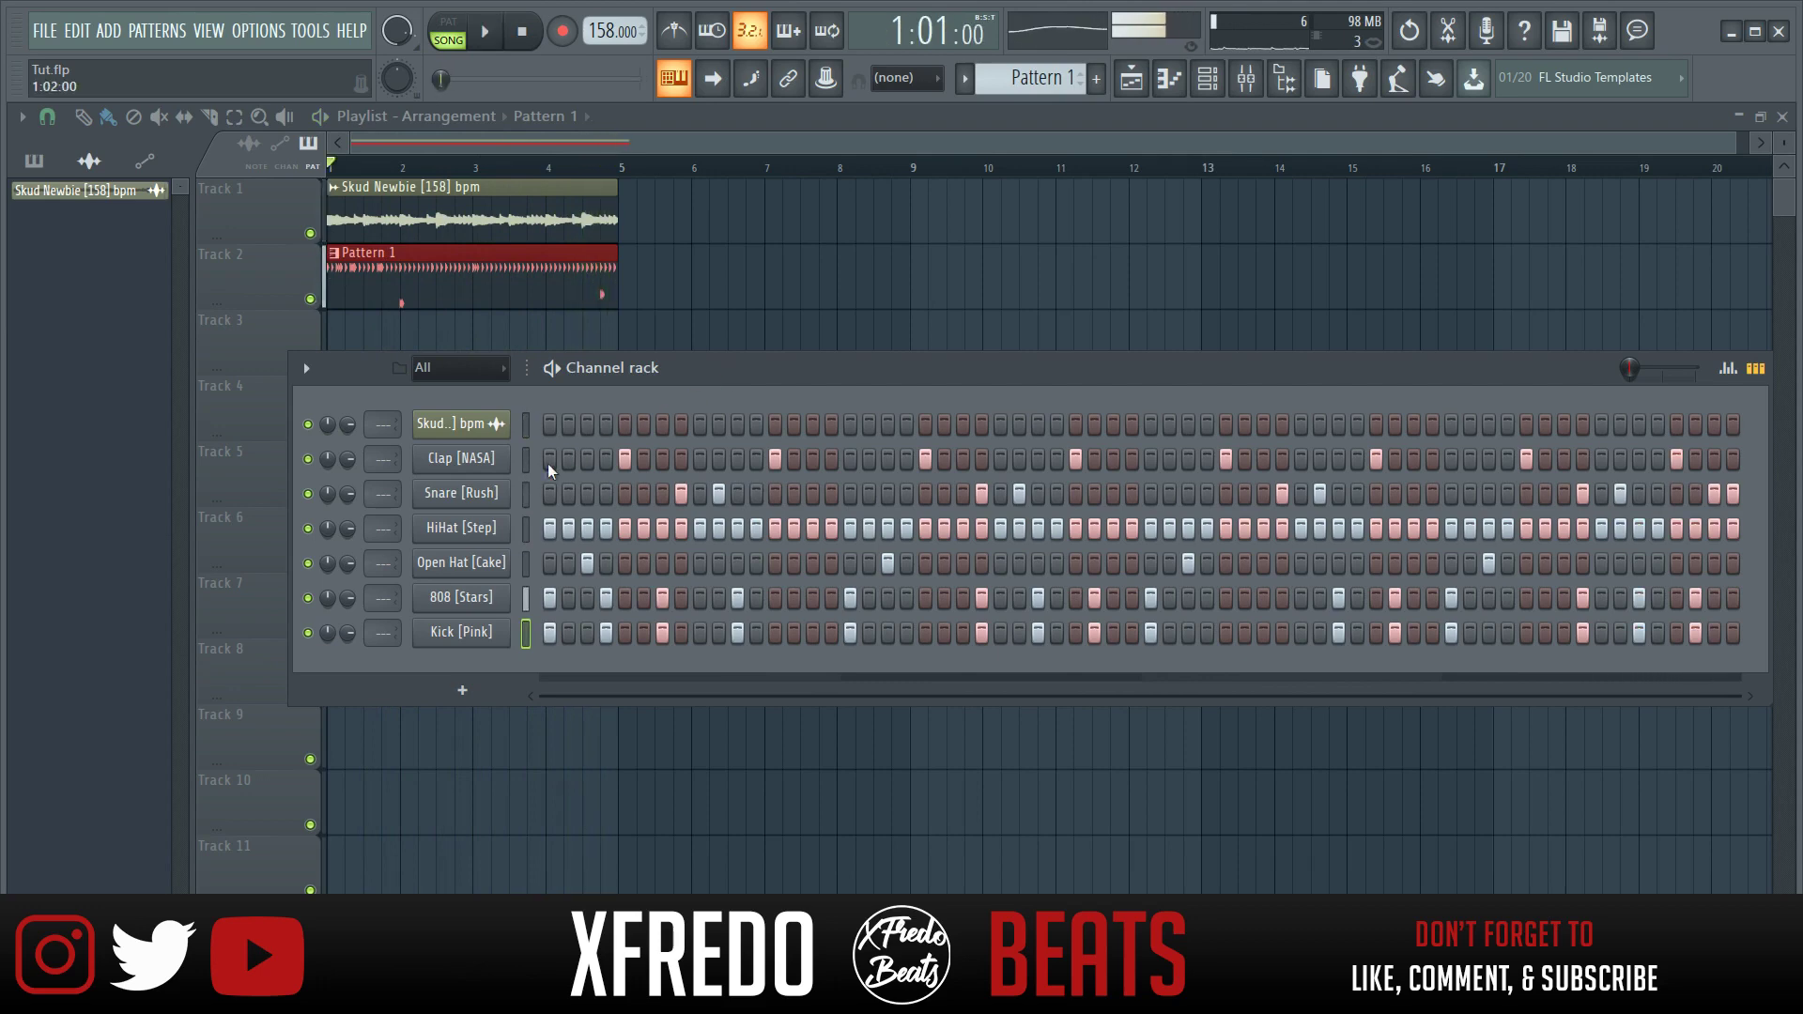
Open the 808 [Stars] notes in the piano roll and audition a few pitches around C5, including D5.
{"action": "right_click", "coordinate": [465, 595]}
{"action": "left_click", "coordinate": [548, 593]}
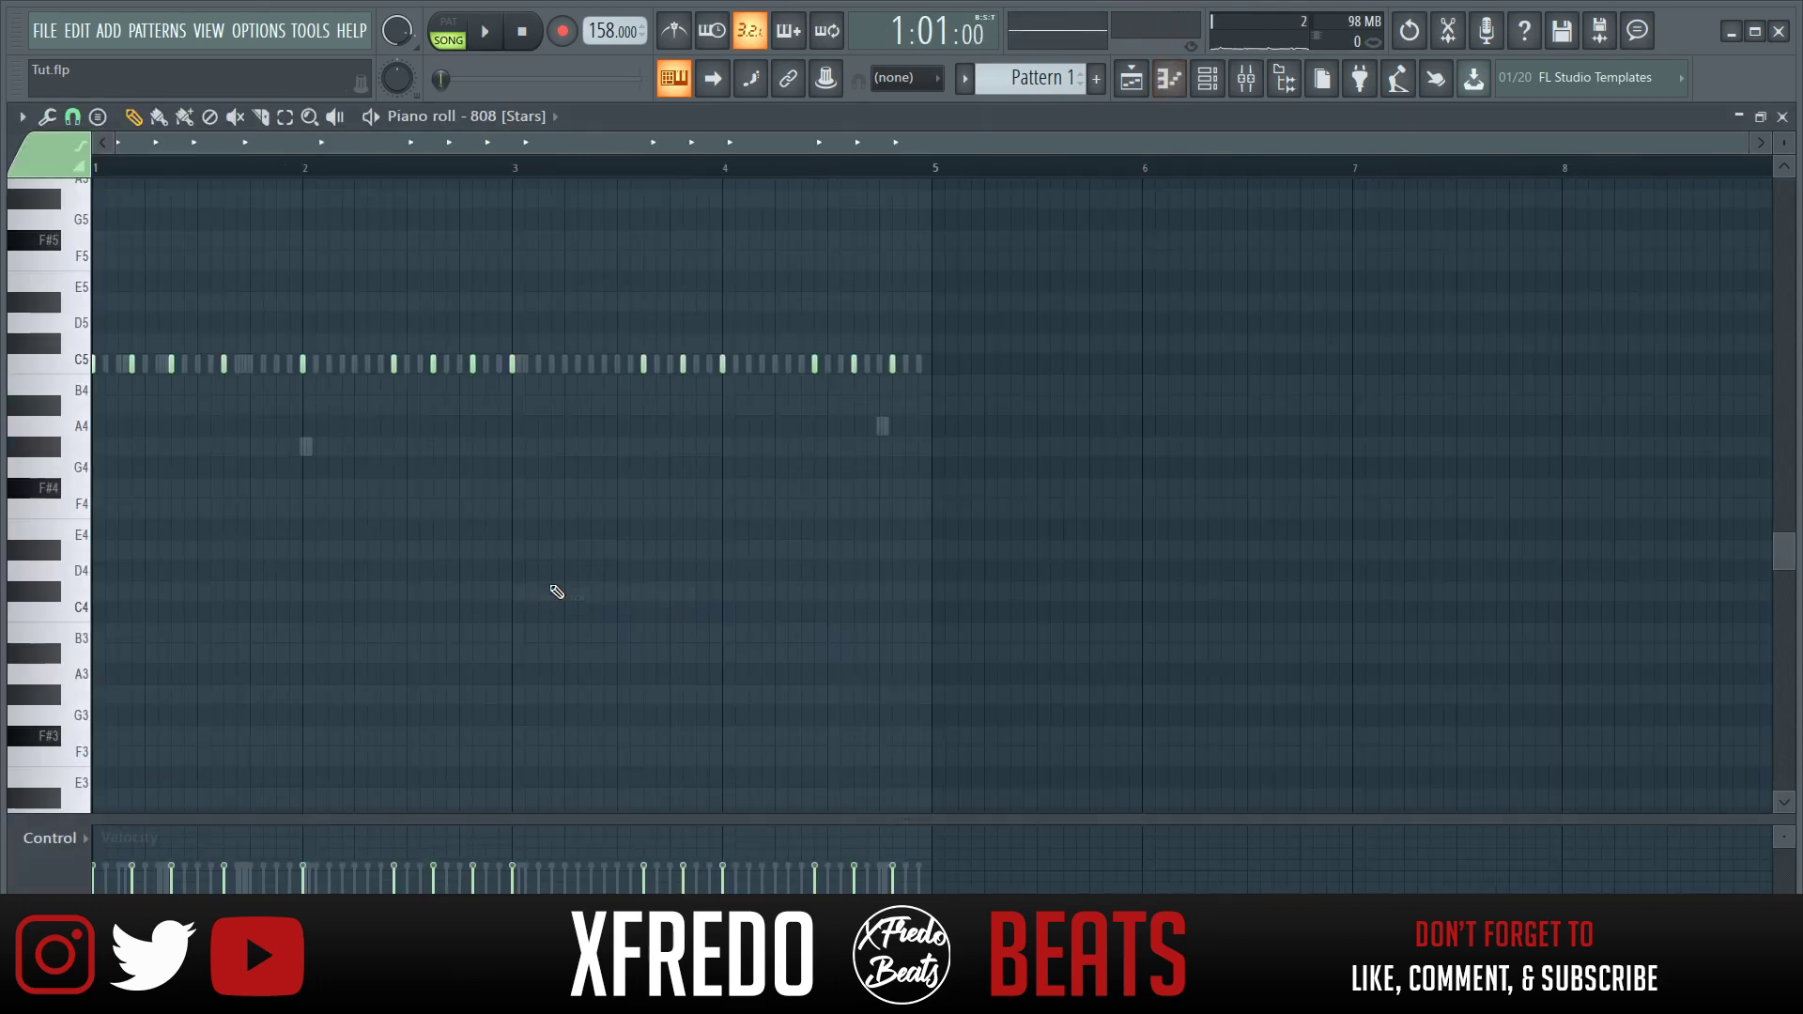
{"action": "scroll", "coordinate": [877, 636], "scroll_direction": "up", "scroll_amount": 1}
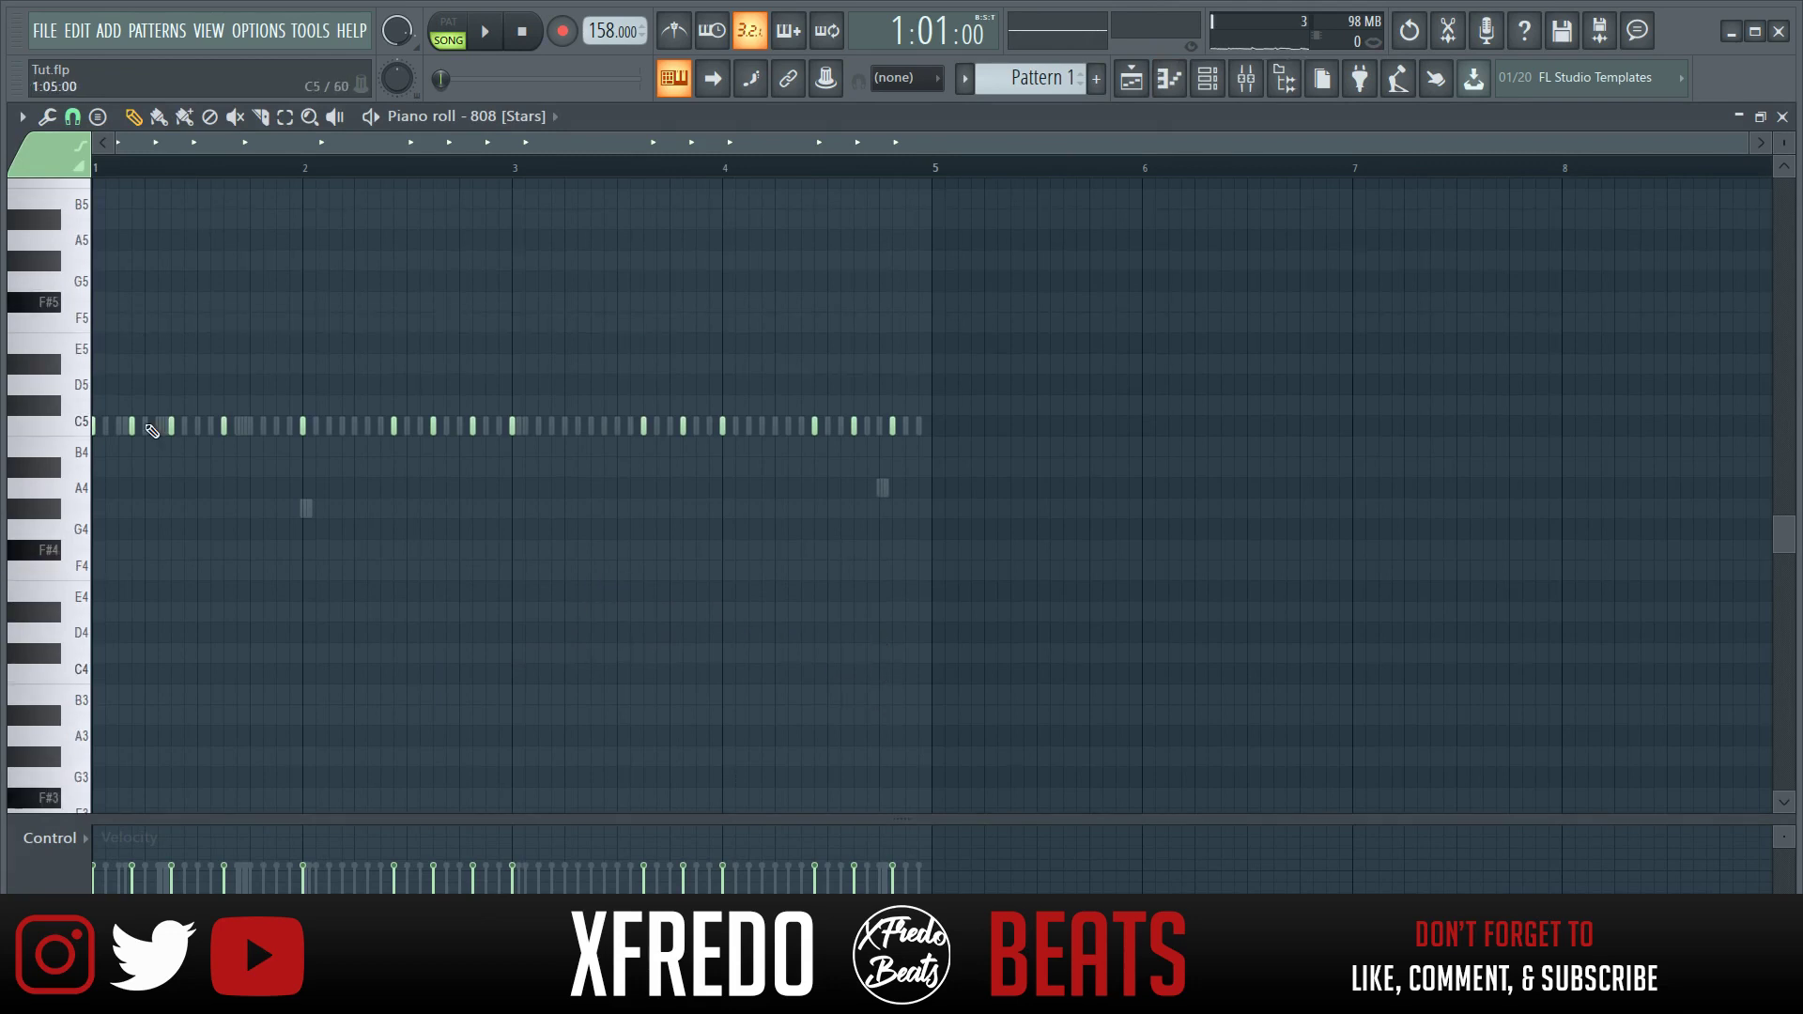
{"action": "left_click", "coordinate": [91, 424]}
{"action": "left_click", "coordinate": [83, 324]}
{"action": "left_click", "coordinate": [75, 385]}
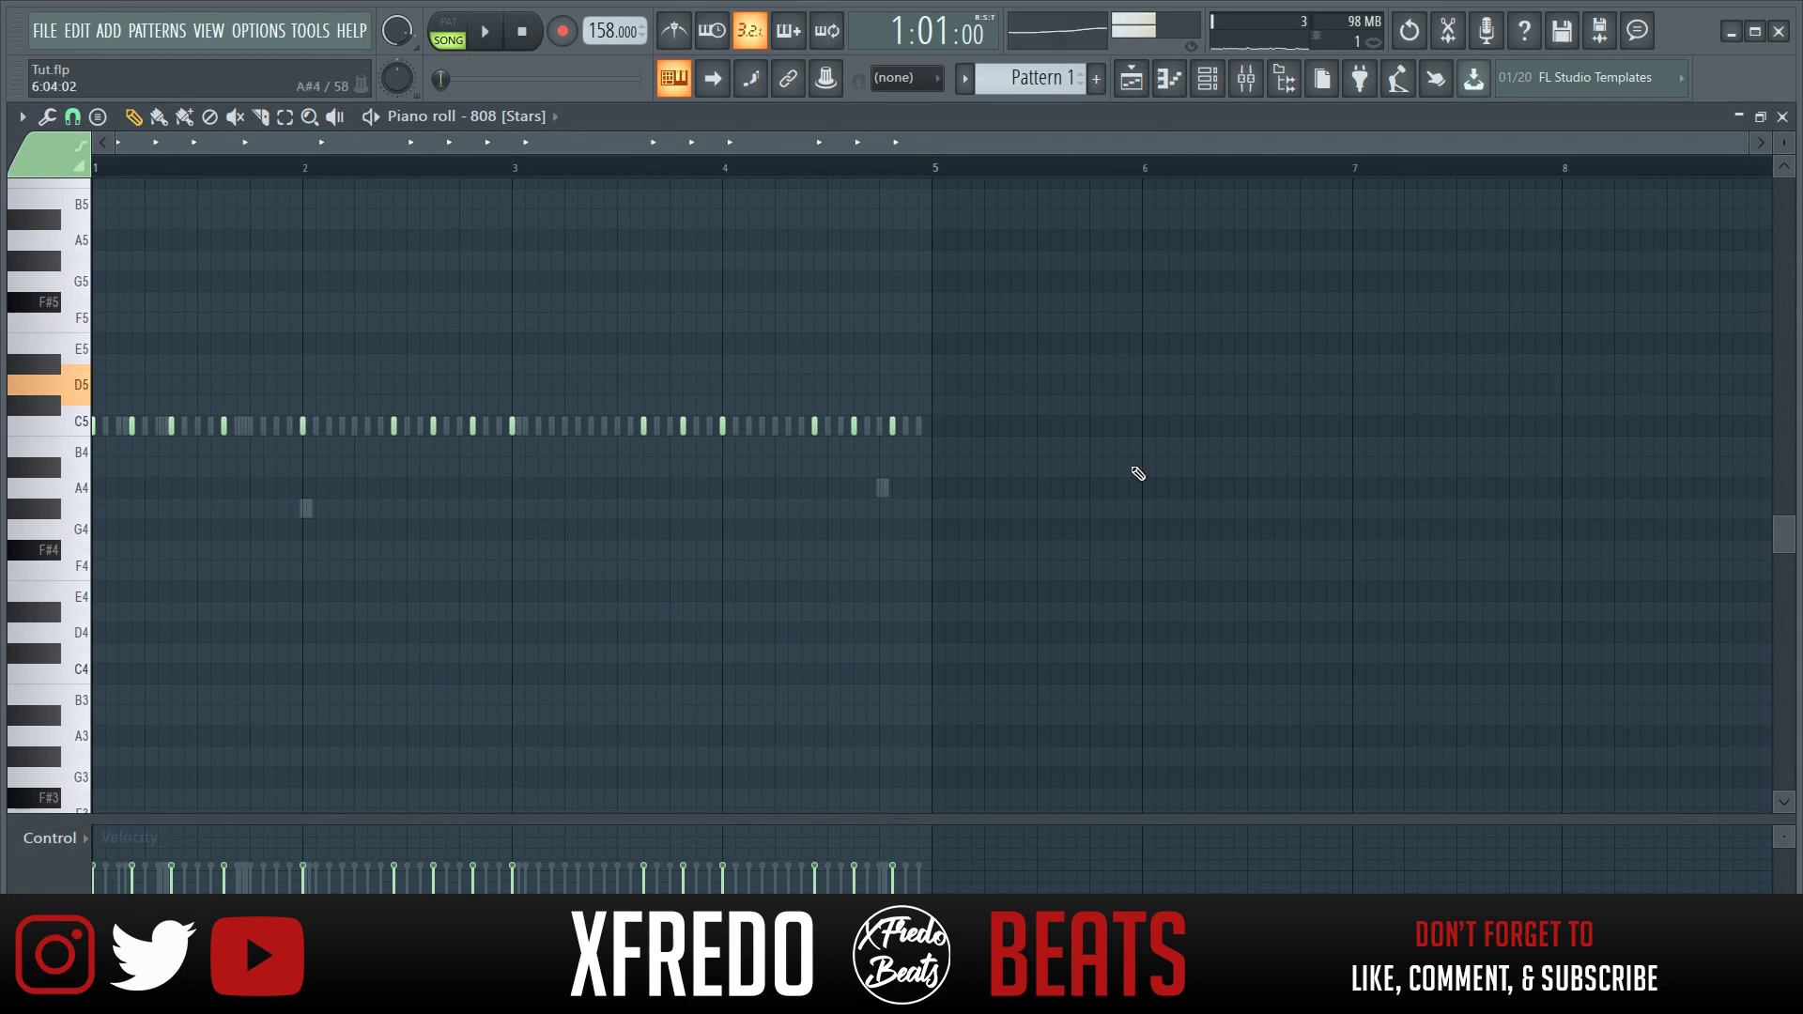
{"action": "scroll", "coordinate": [776, 529], "scroll_direction": "up", "scroll_amount": 2}
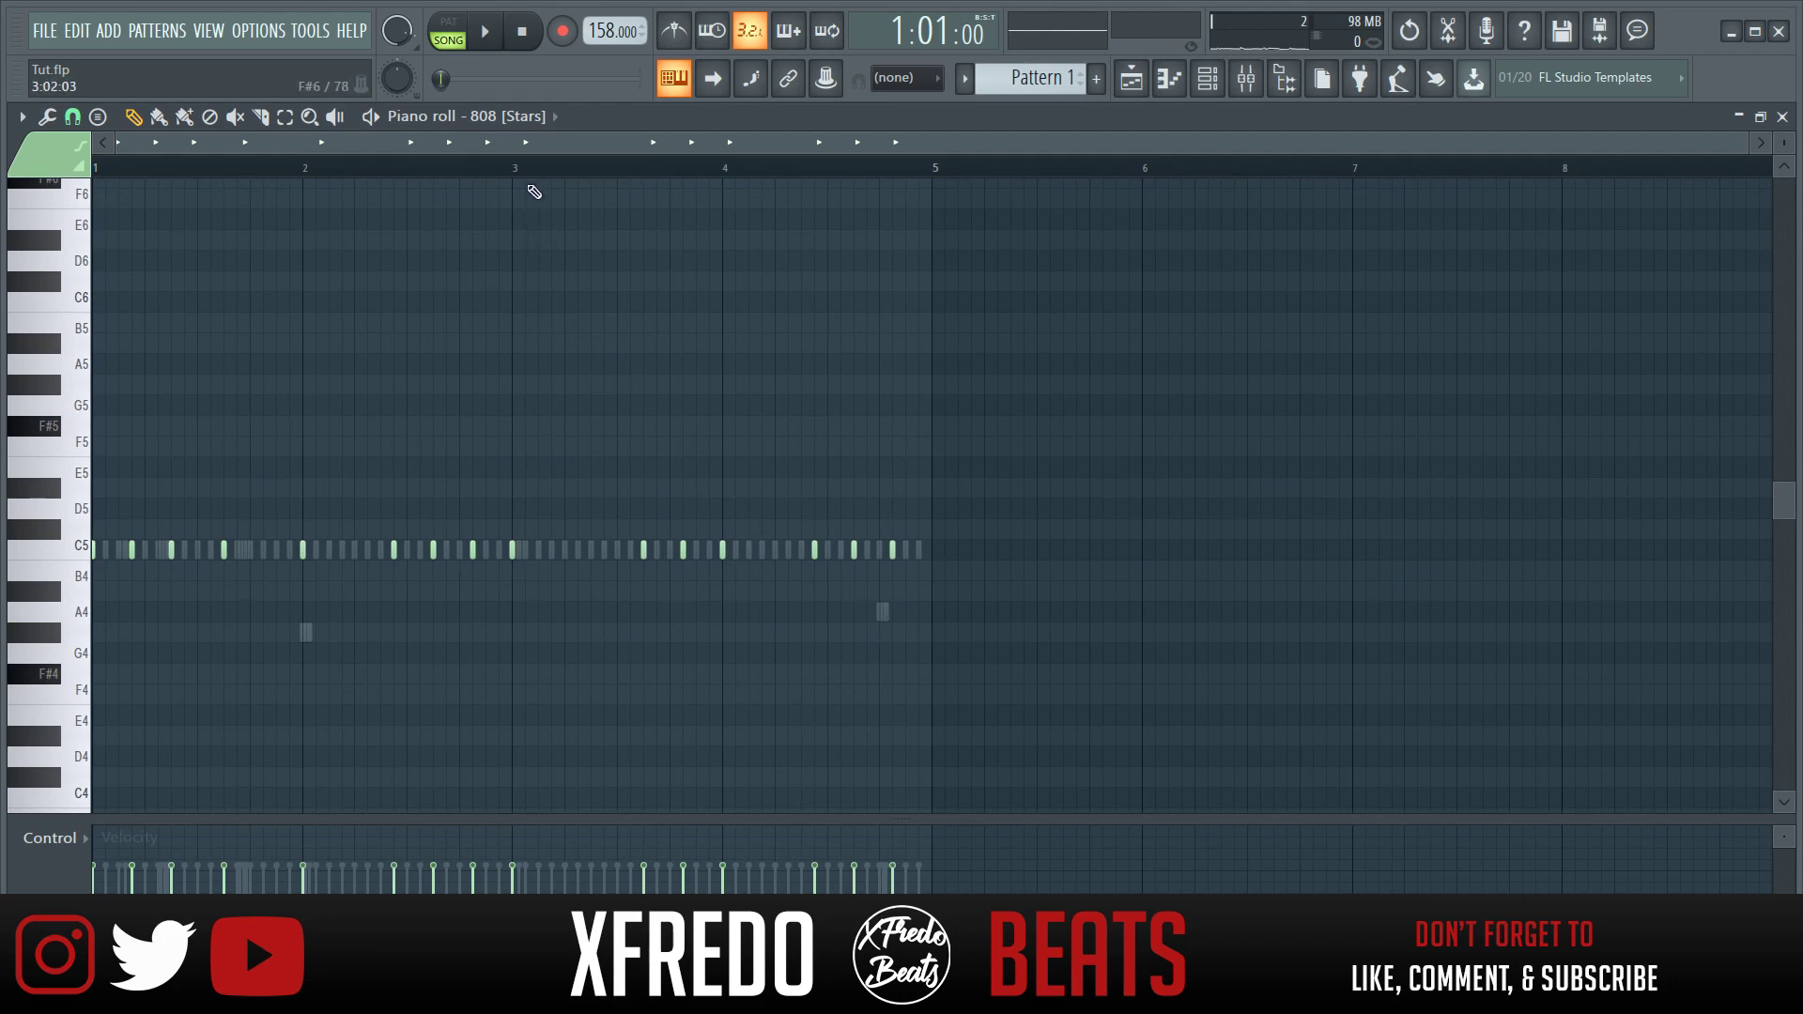
{"action": "scroll", "coordinate": [535, 176], "scroll_direction": "up", "scroll_amount": 3}
{"action": "left_click_drag", "start_coordinate": [513, 145], "coordinate": [419, 152]}
{"action": "scroll", "coordinate": [416, 166], "scroll_direction": "down", "scroll_amount": 3}
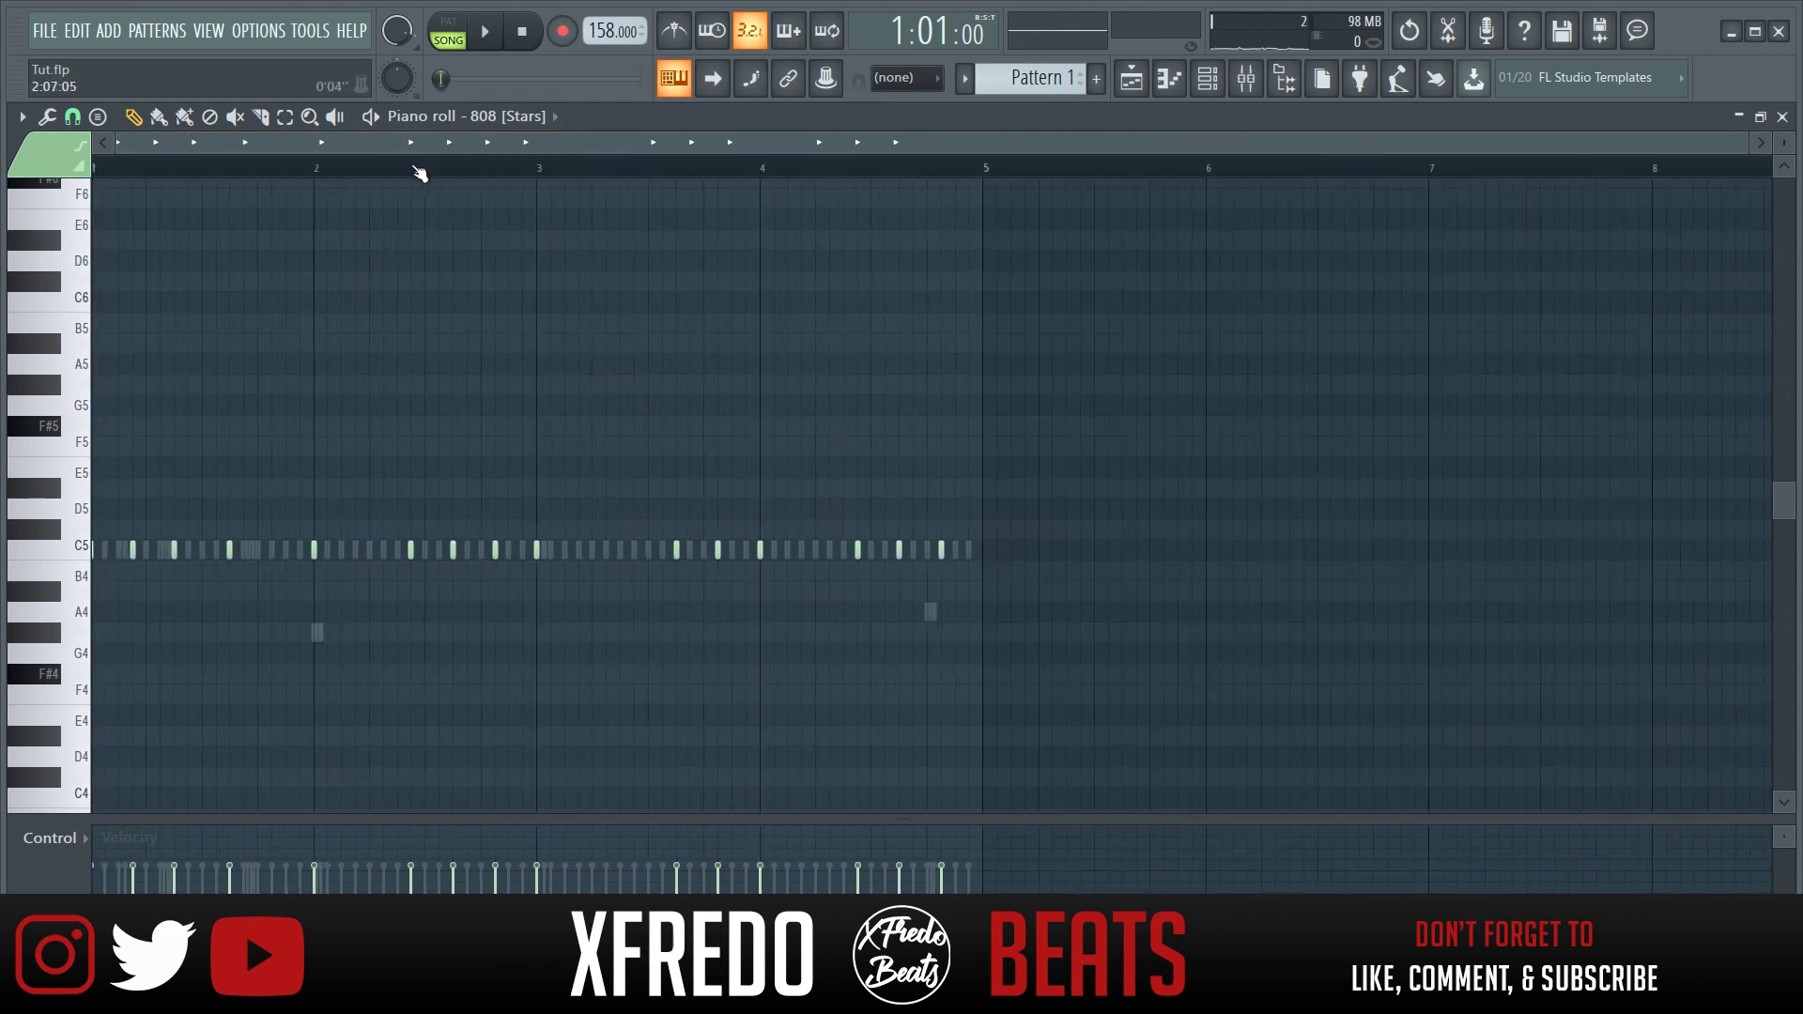
{"action": "scroll", "coordinate": [411, 263], "scroll_direction": "up", "scroll_amount": 2}
{"action": "scroll", "coordinate": [419, 289], "scroll_direction": "down", "scroll_amount": 3}
{"action": "scroll", "coordinate": [420, 290], "scroll_direction": "up", "scroll_amount": 1}
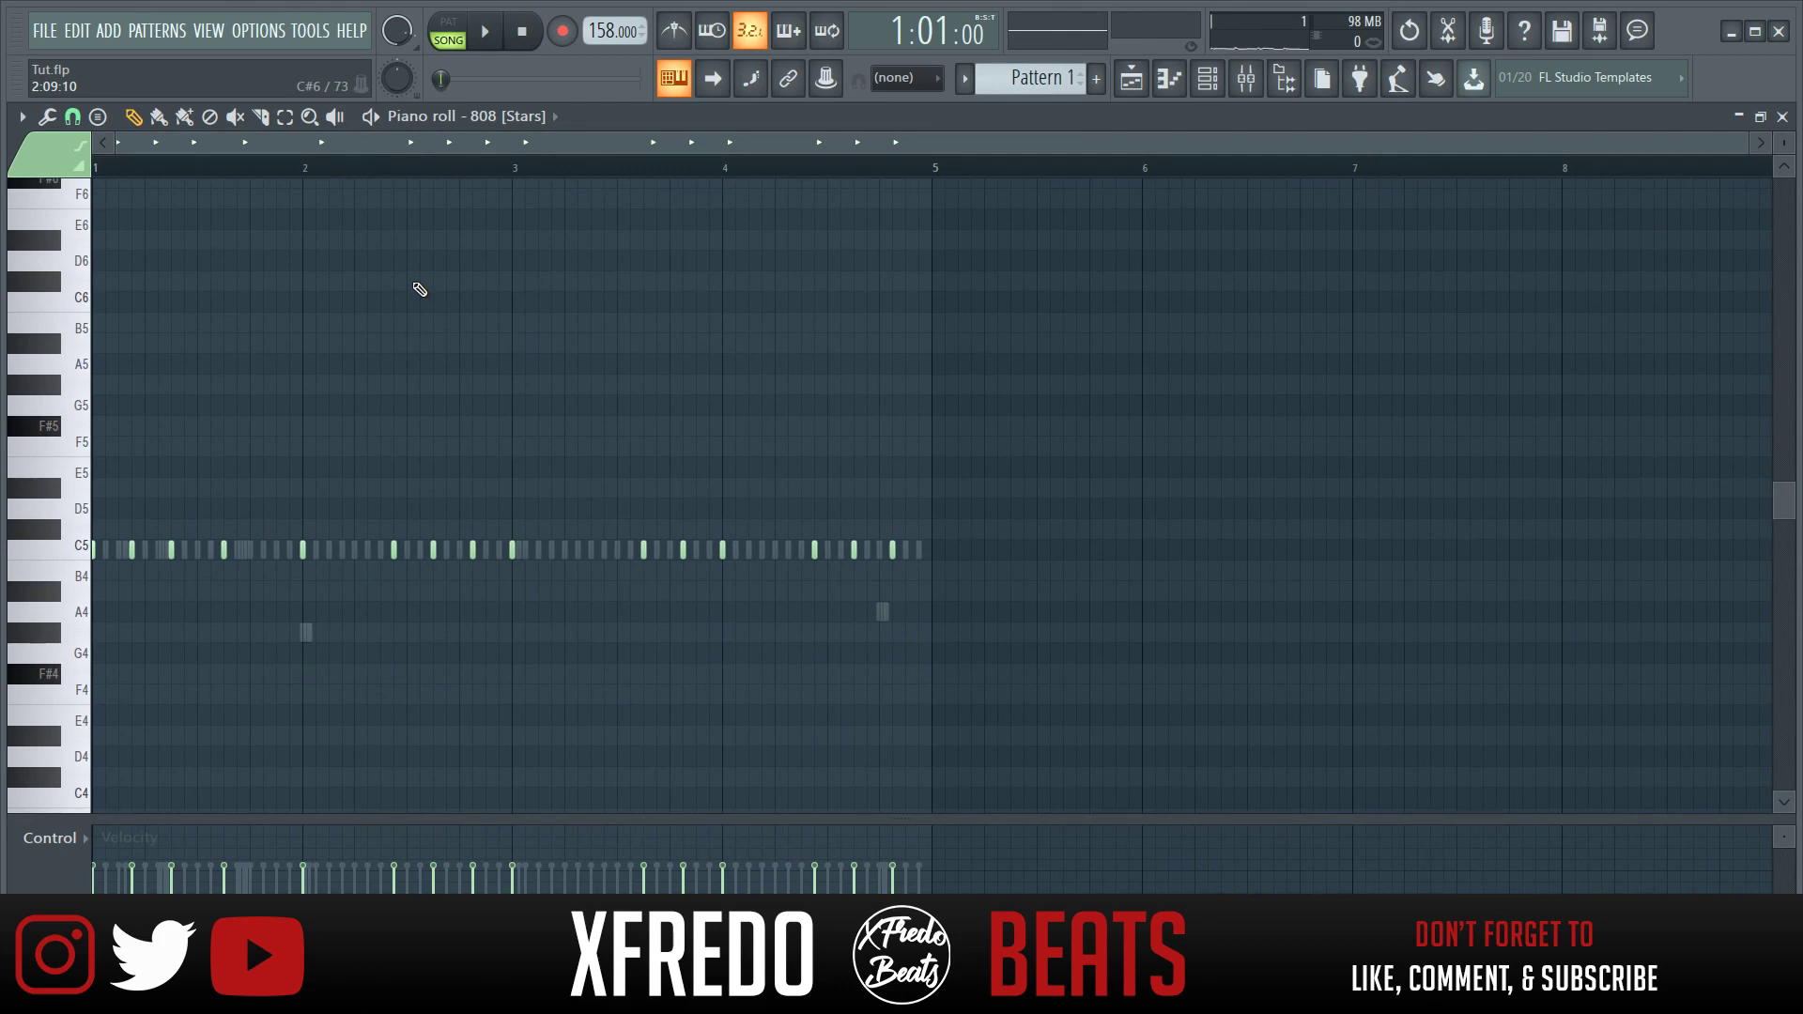
Replace the C5 notes with the copied four-bar 808 melody of E5, C#5, C5 and D5 notes, and play it back.
{"action": "key", "text": "ctrl+v"}
{"action": "scroll", "coordinate": [837, 340], "scroll_direction": "up", "scroll_amount": 3}
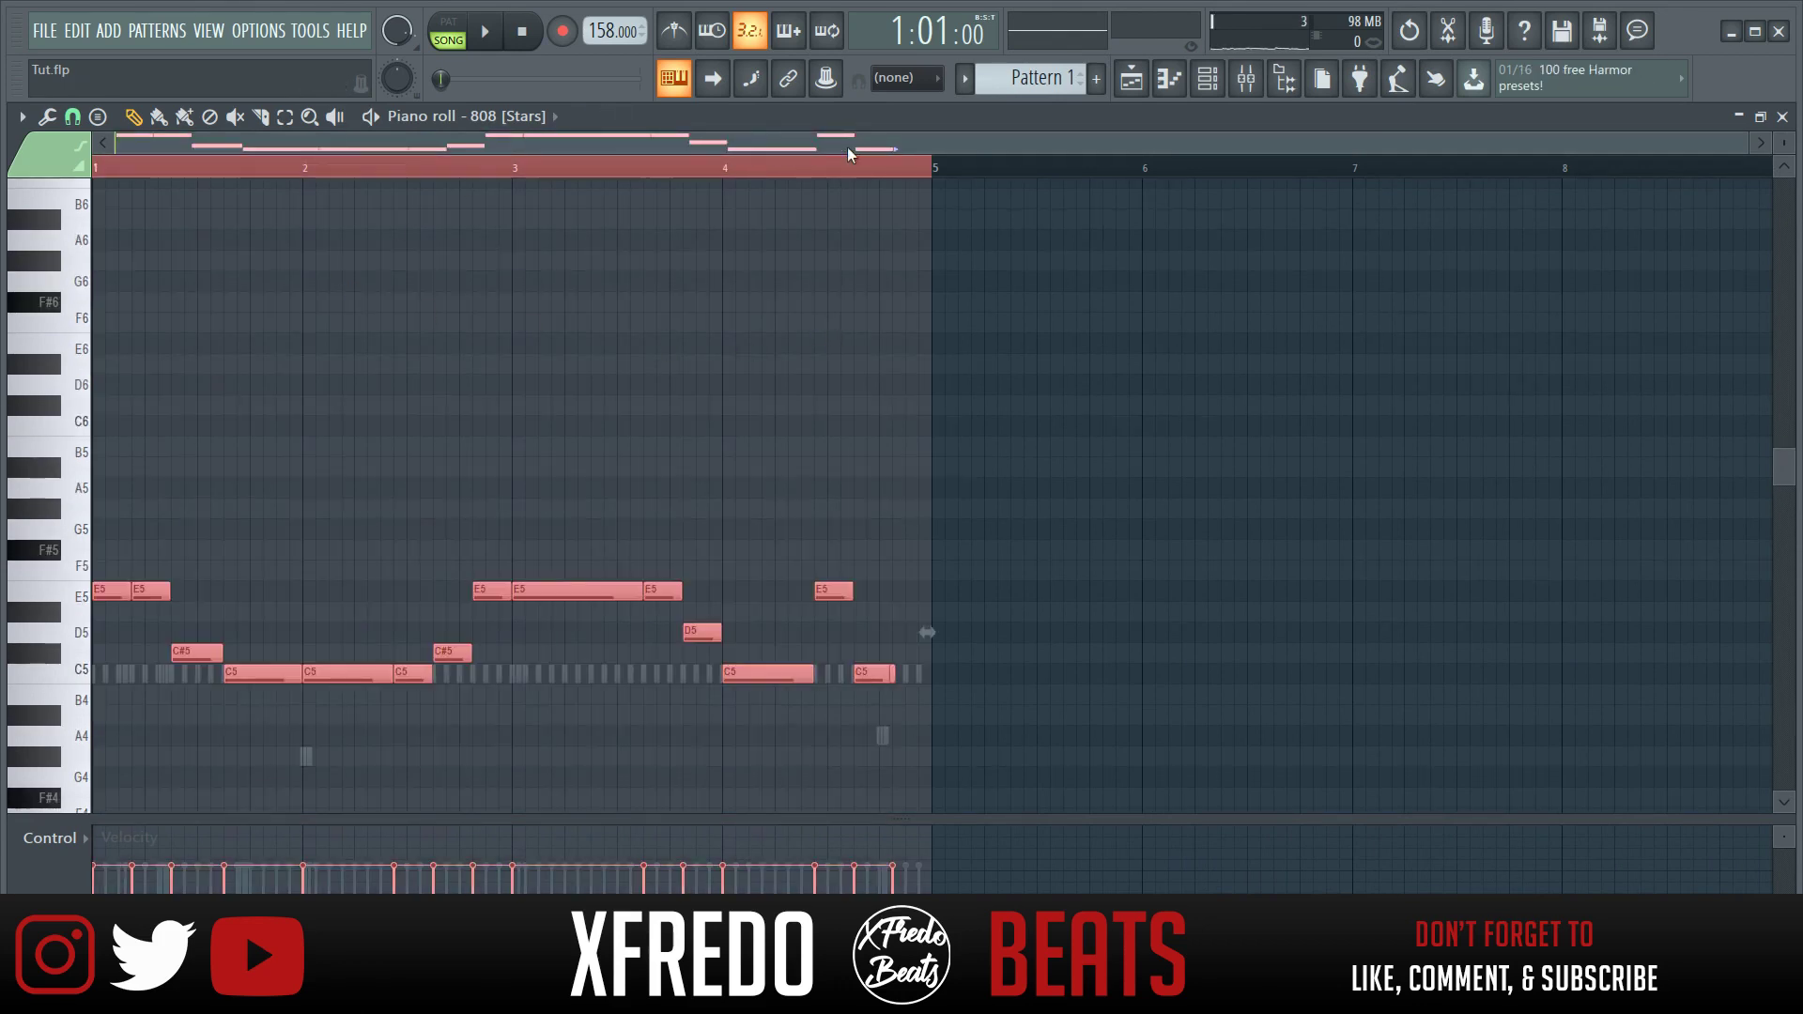
{"action": "key", "text": "space"}
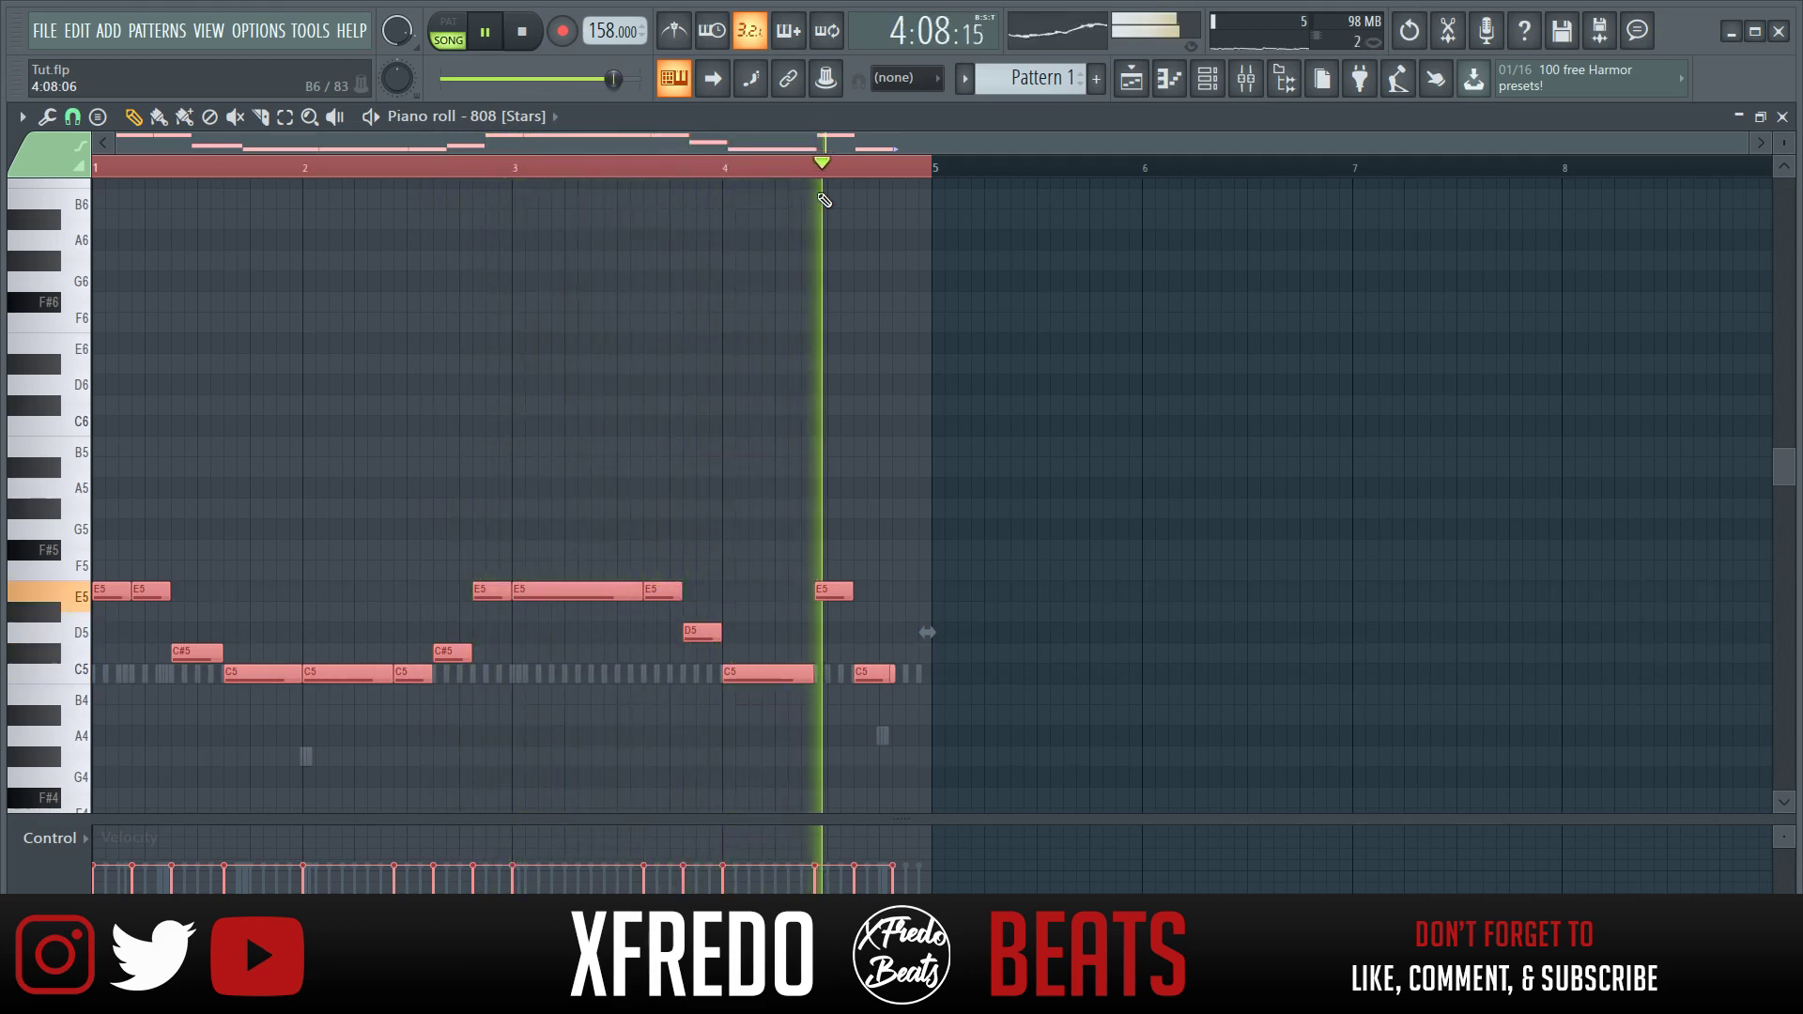
{"action": "key", "text": "space"}
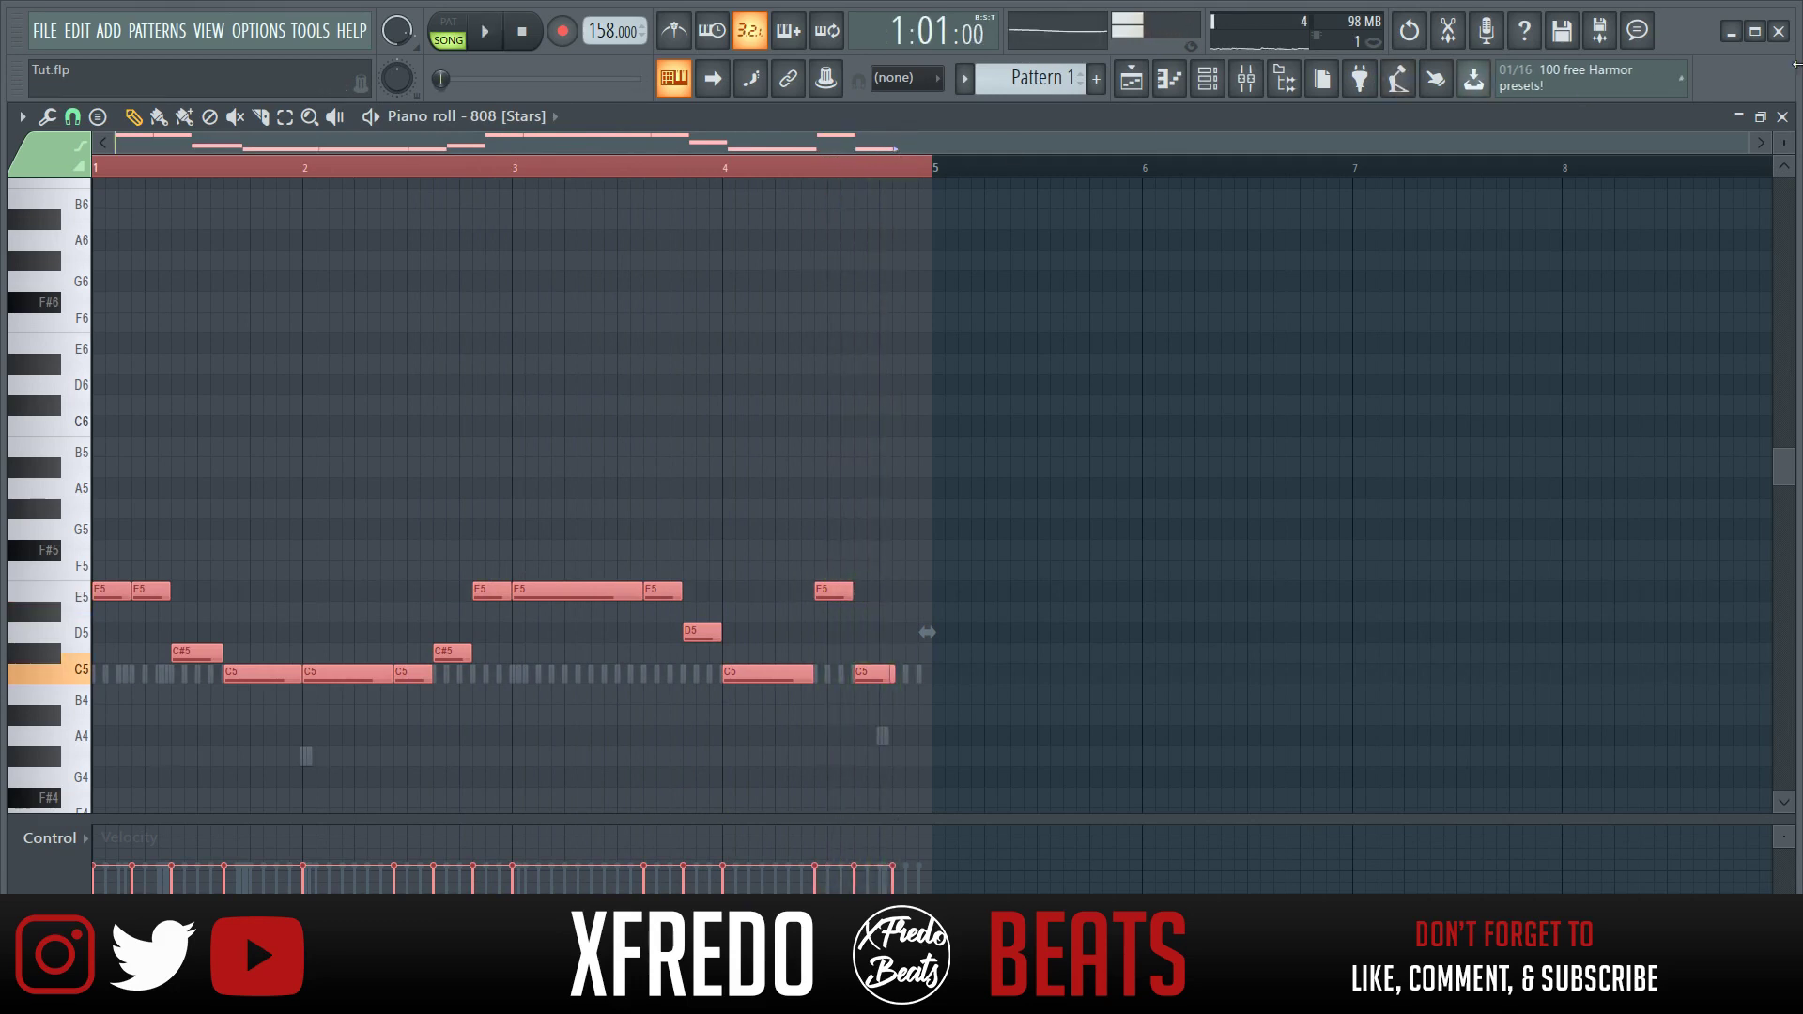